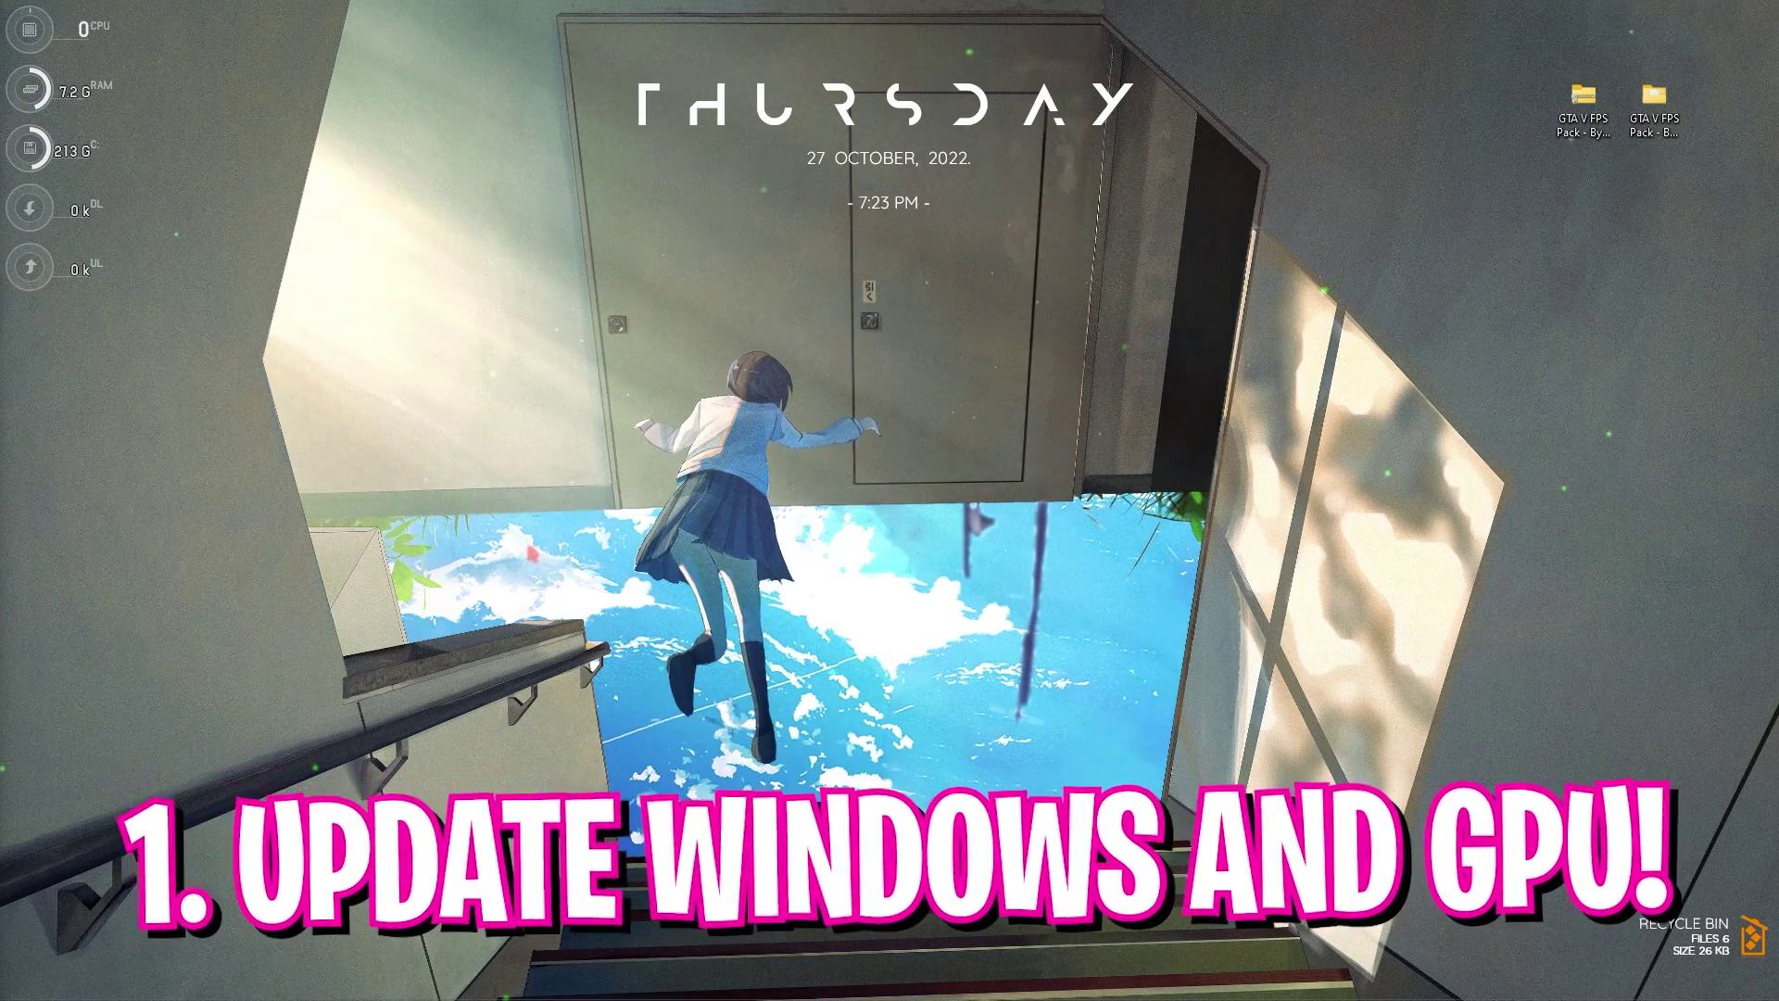
Find the Windows Update page through search, confirm its pending restart, then minimize Settings.
key(super)
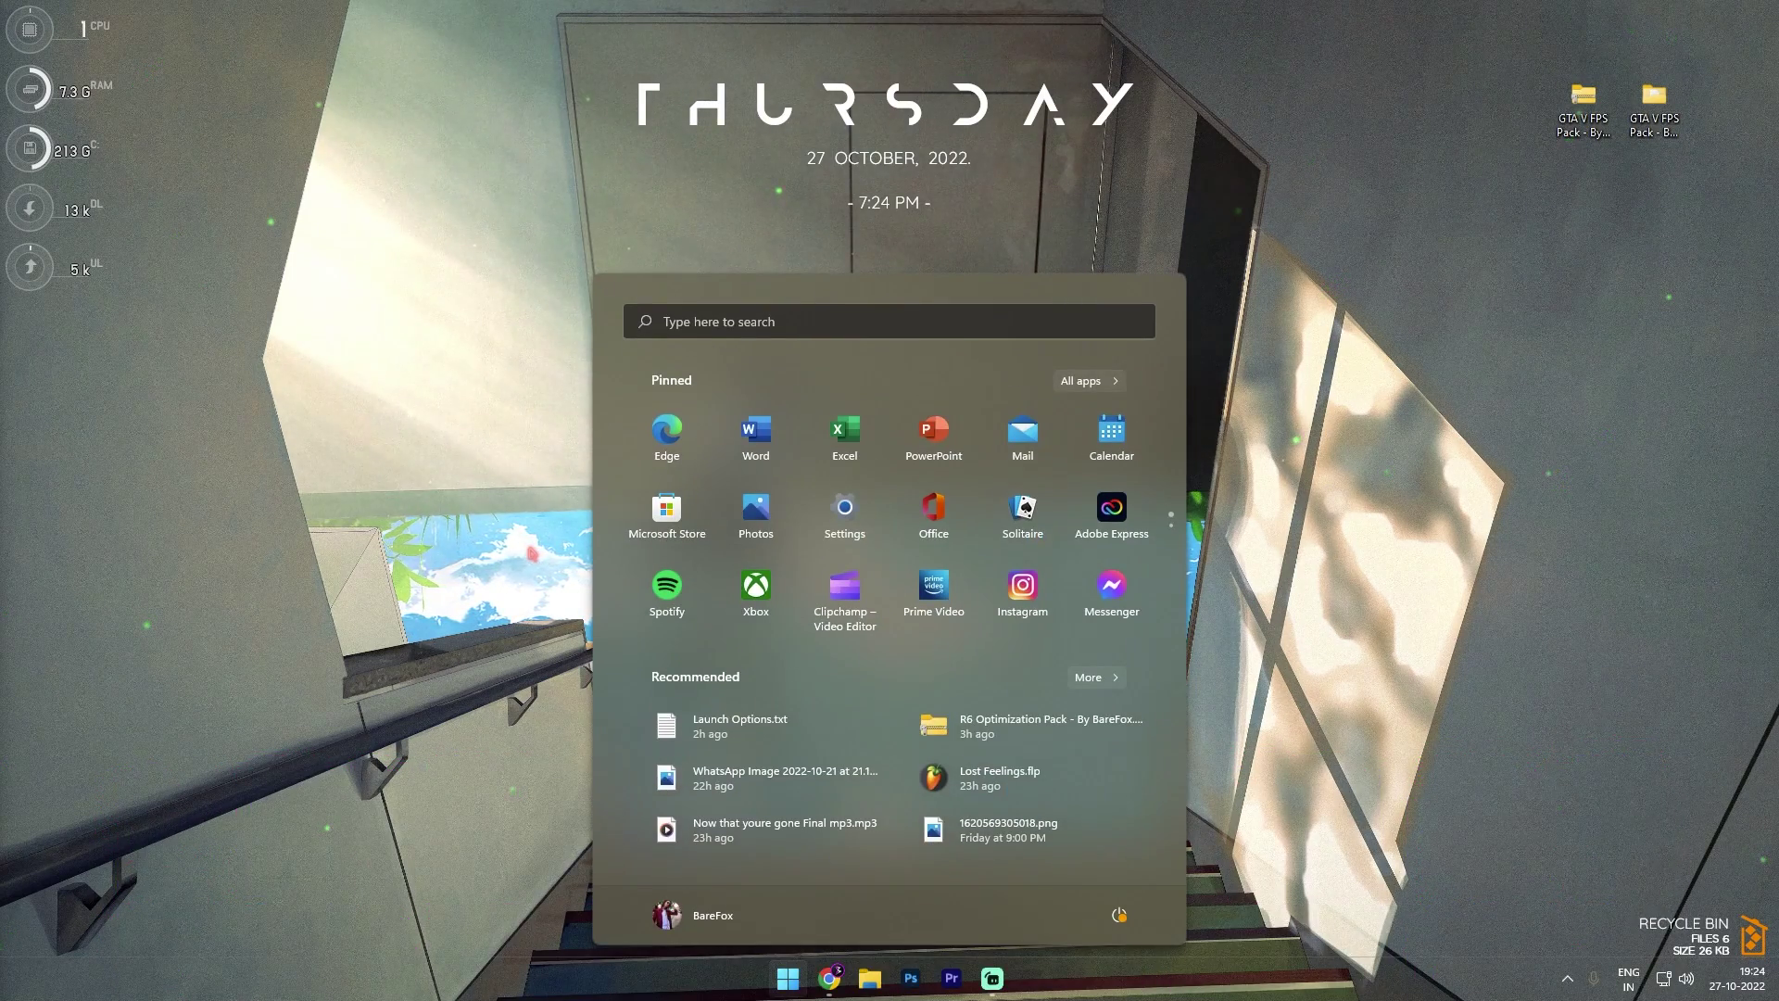
text(update)
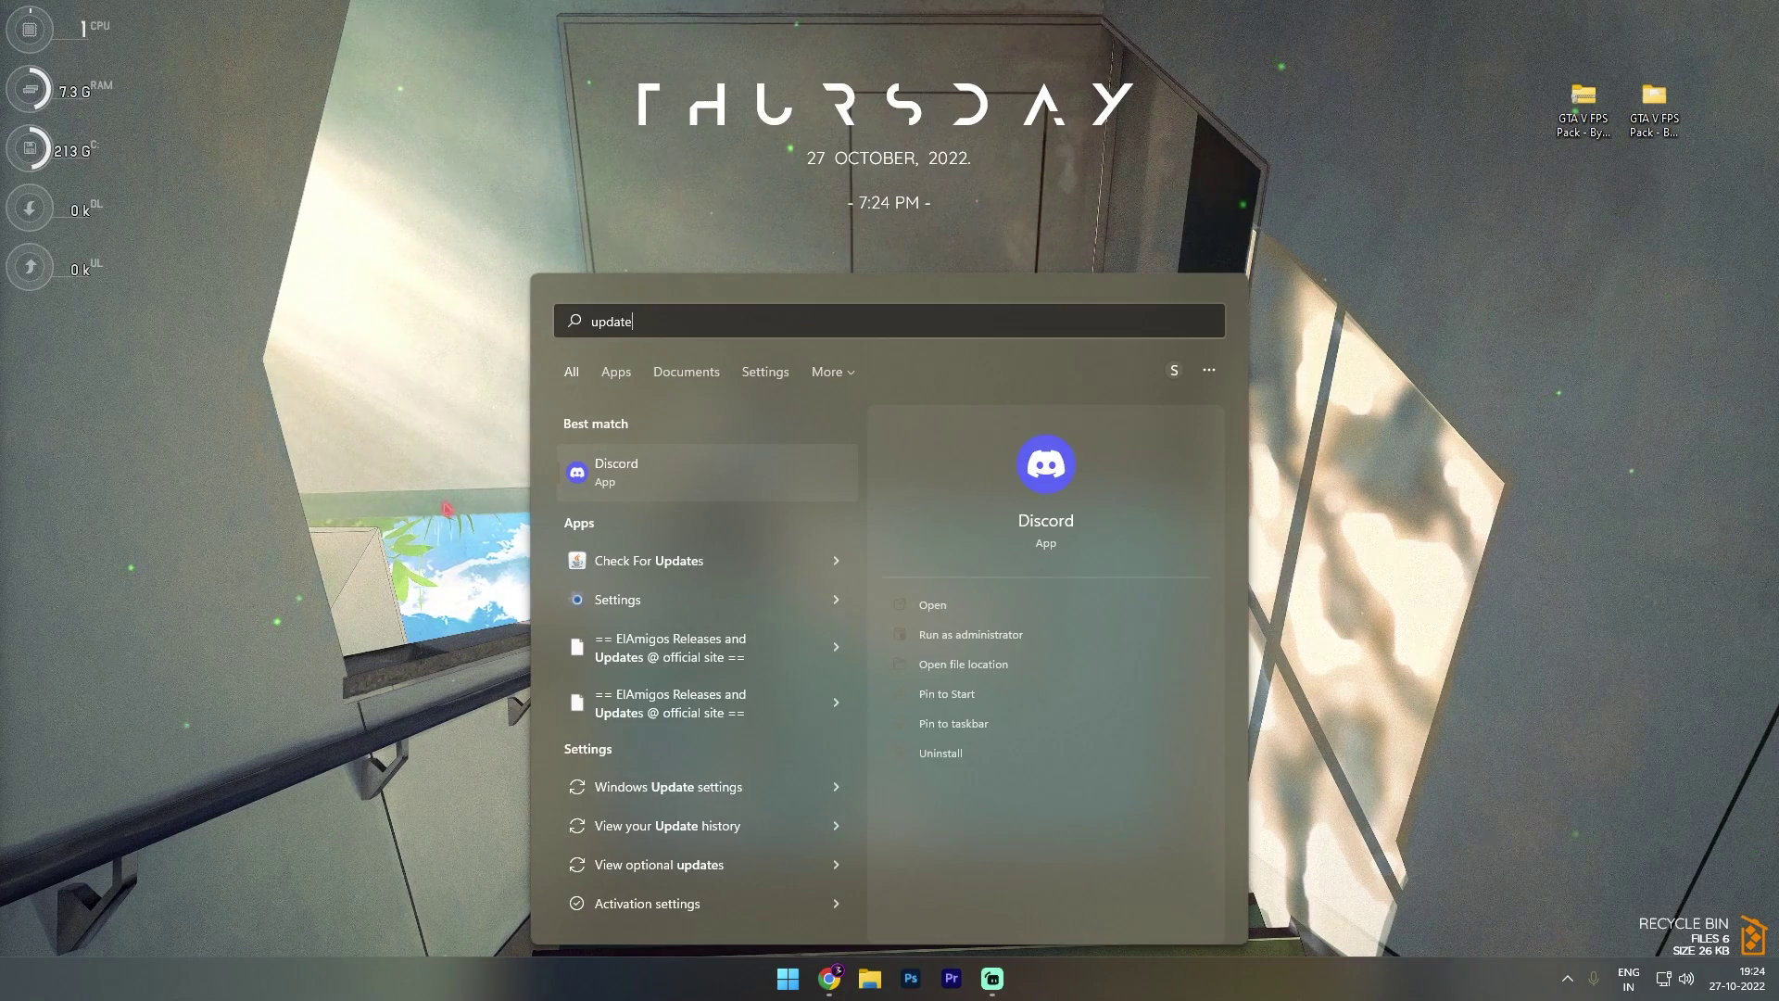
click(661, 798)
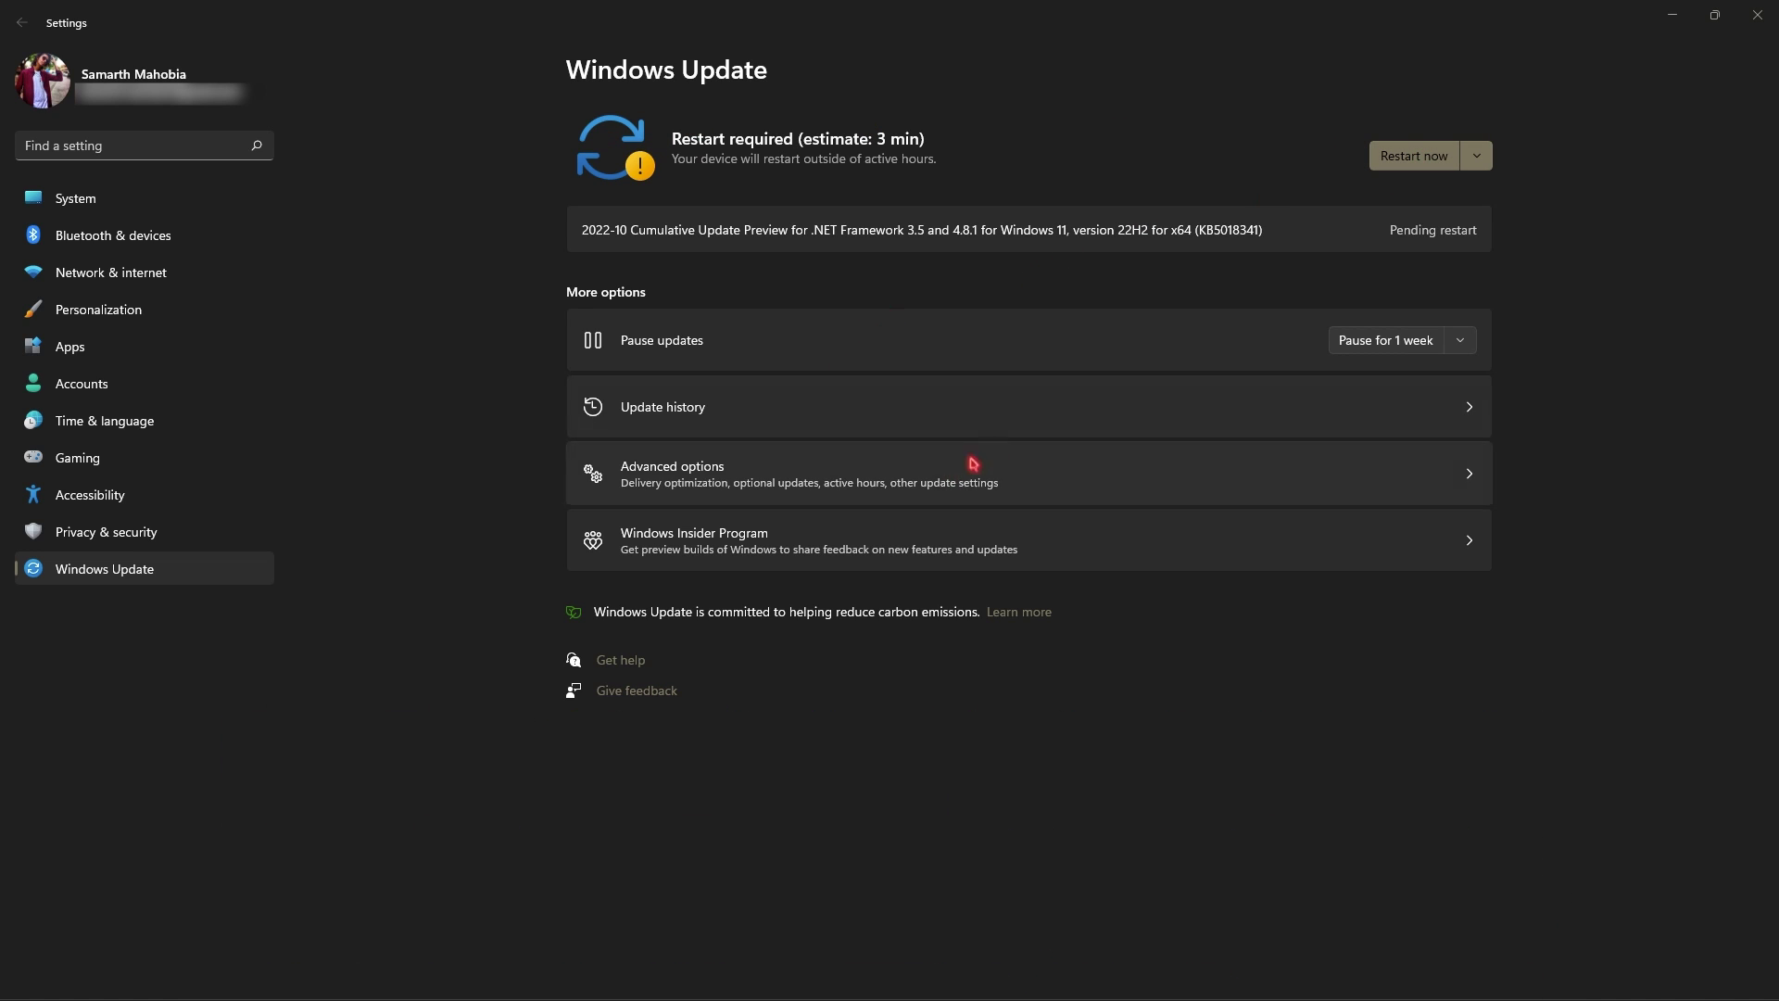
click(1677, 19)
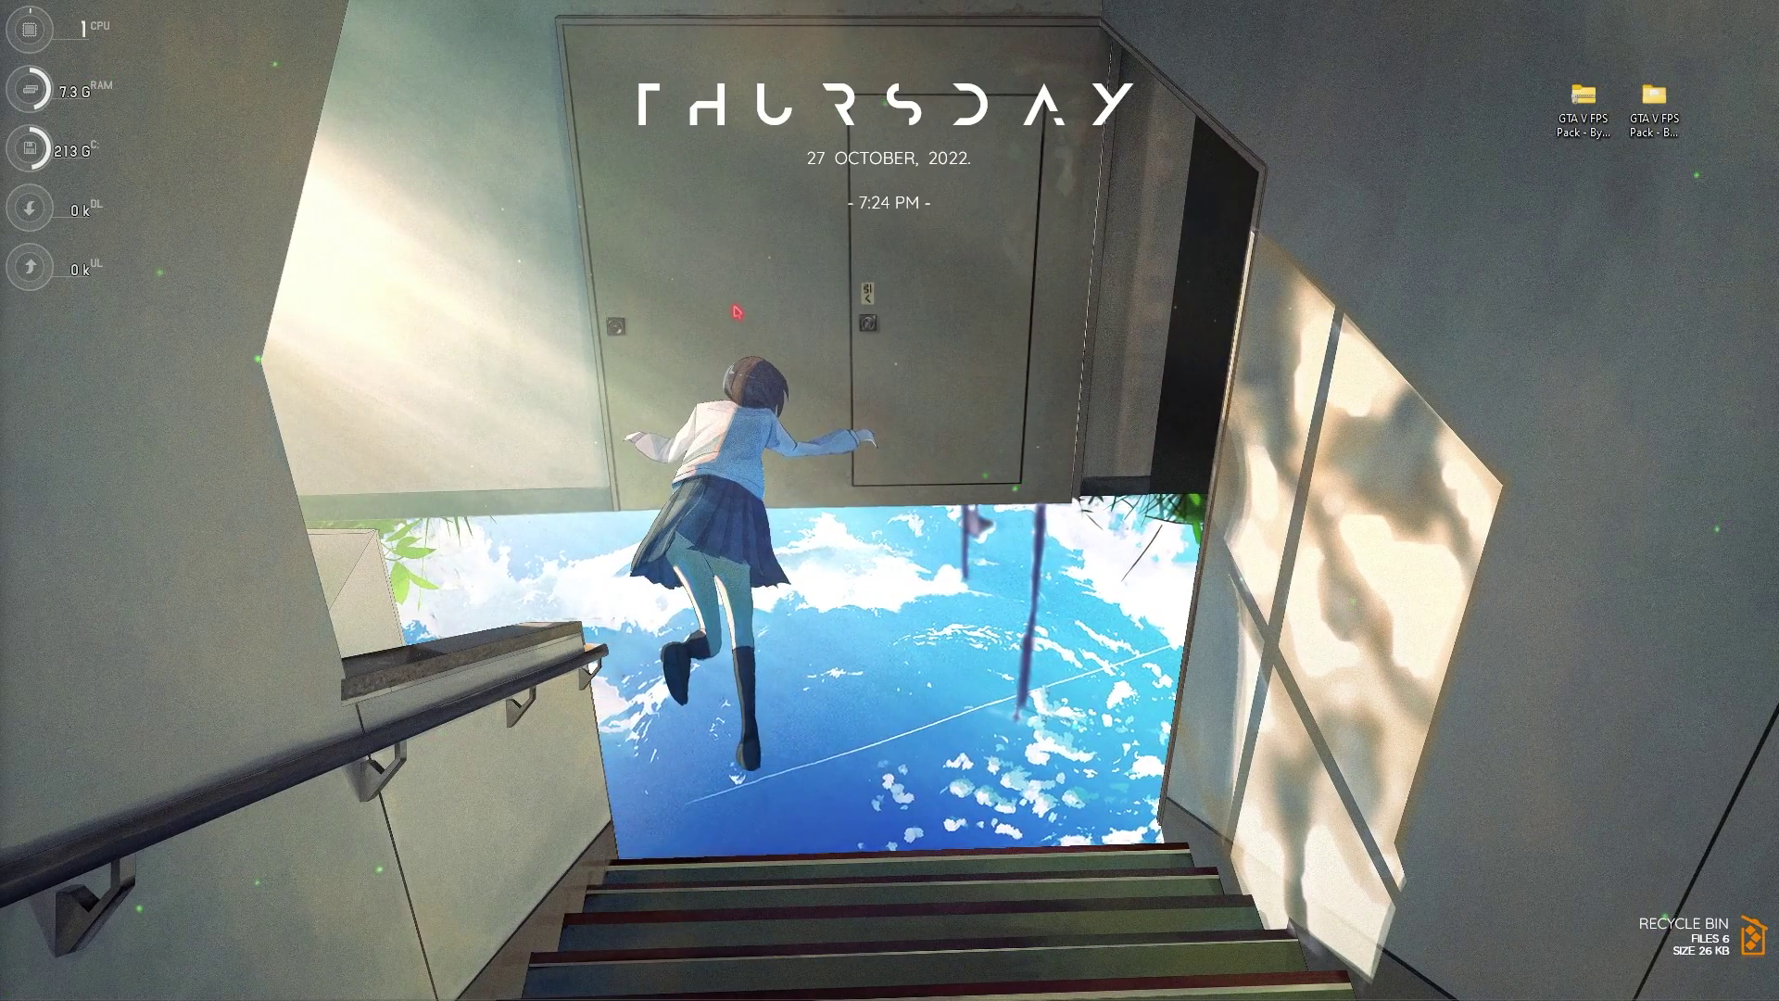
Launch GeForce Experience via an 'expe' search and view its Drivers page for Game Ready Driver 526.47.
key(super)
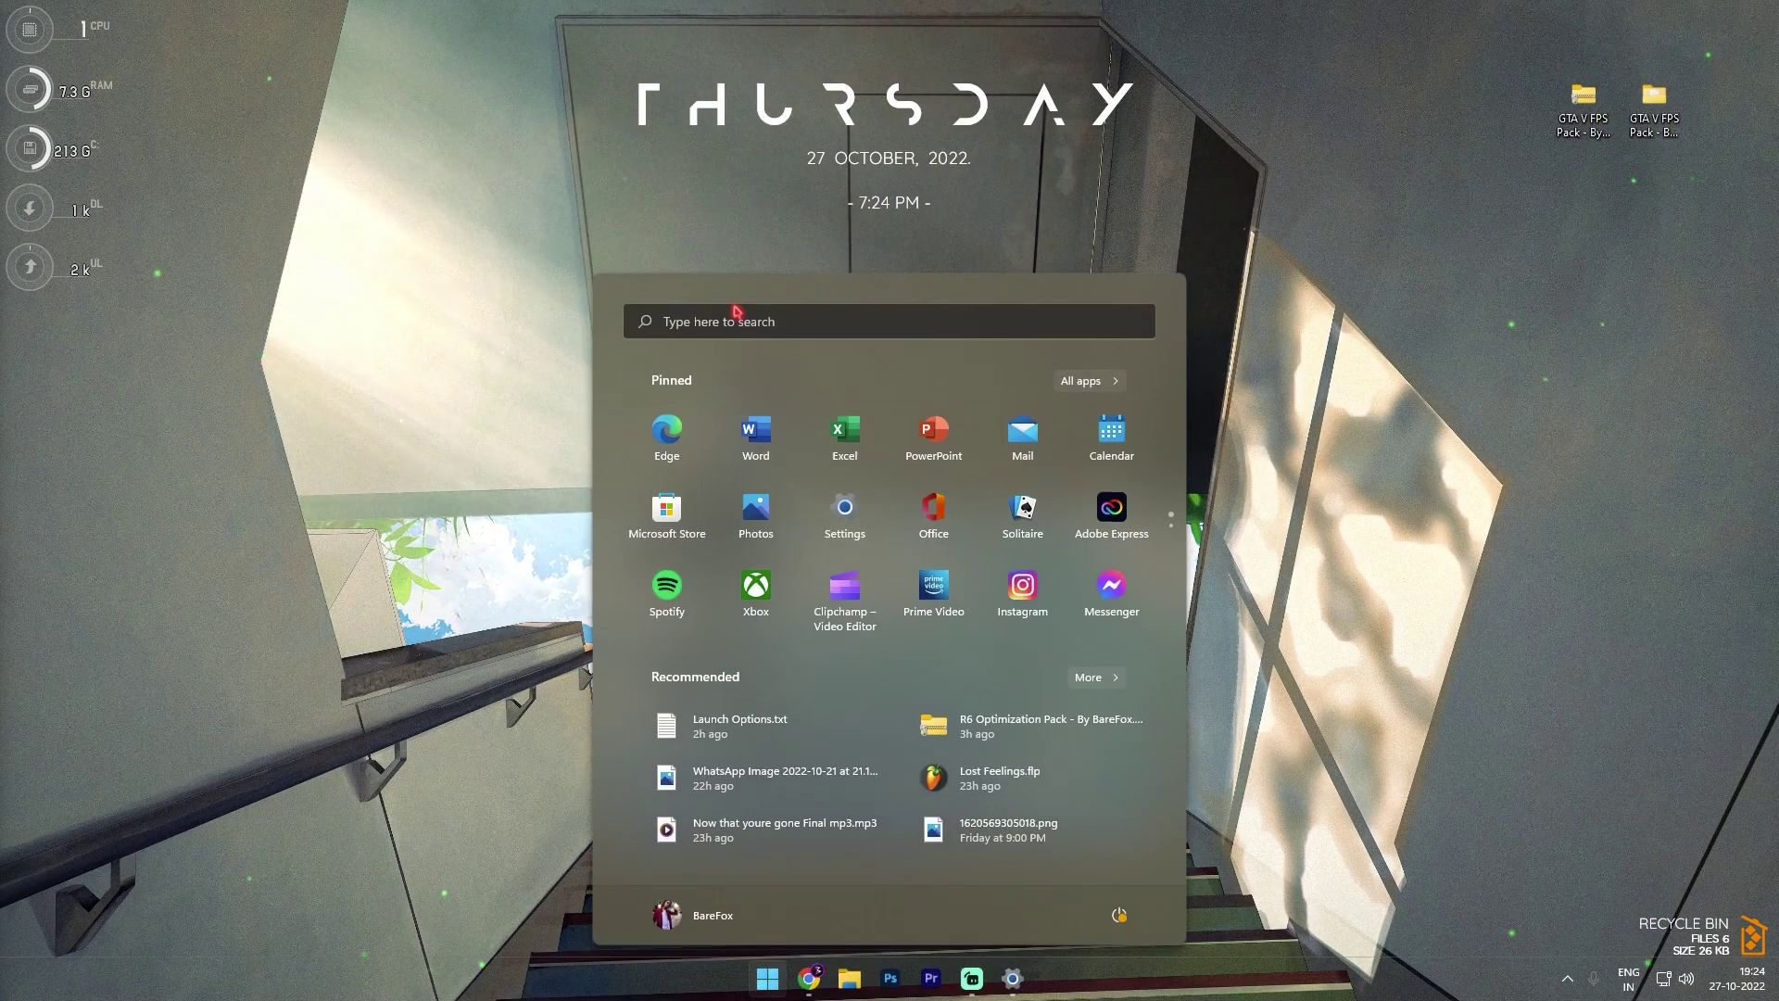
text(expe)
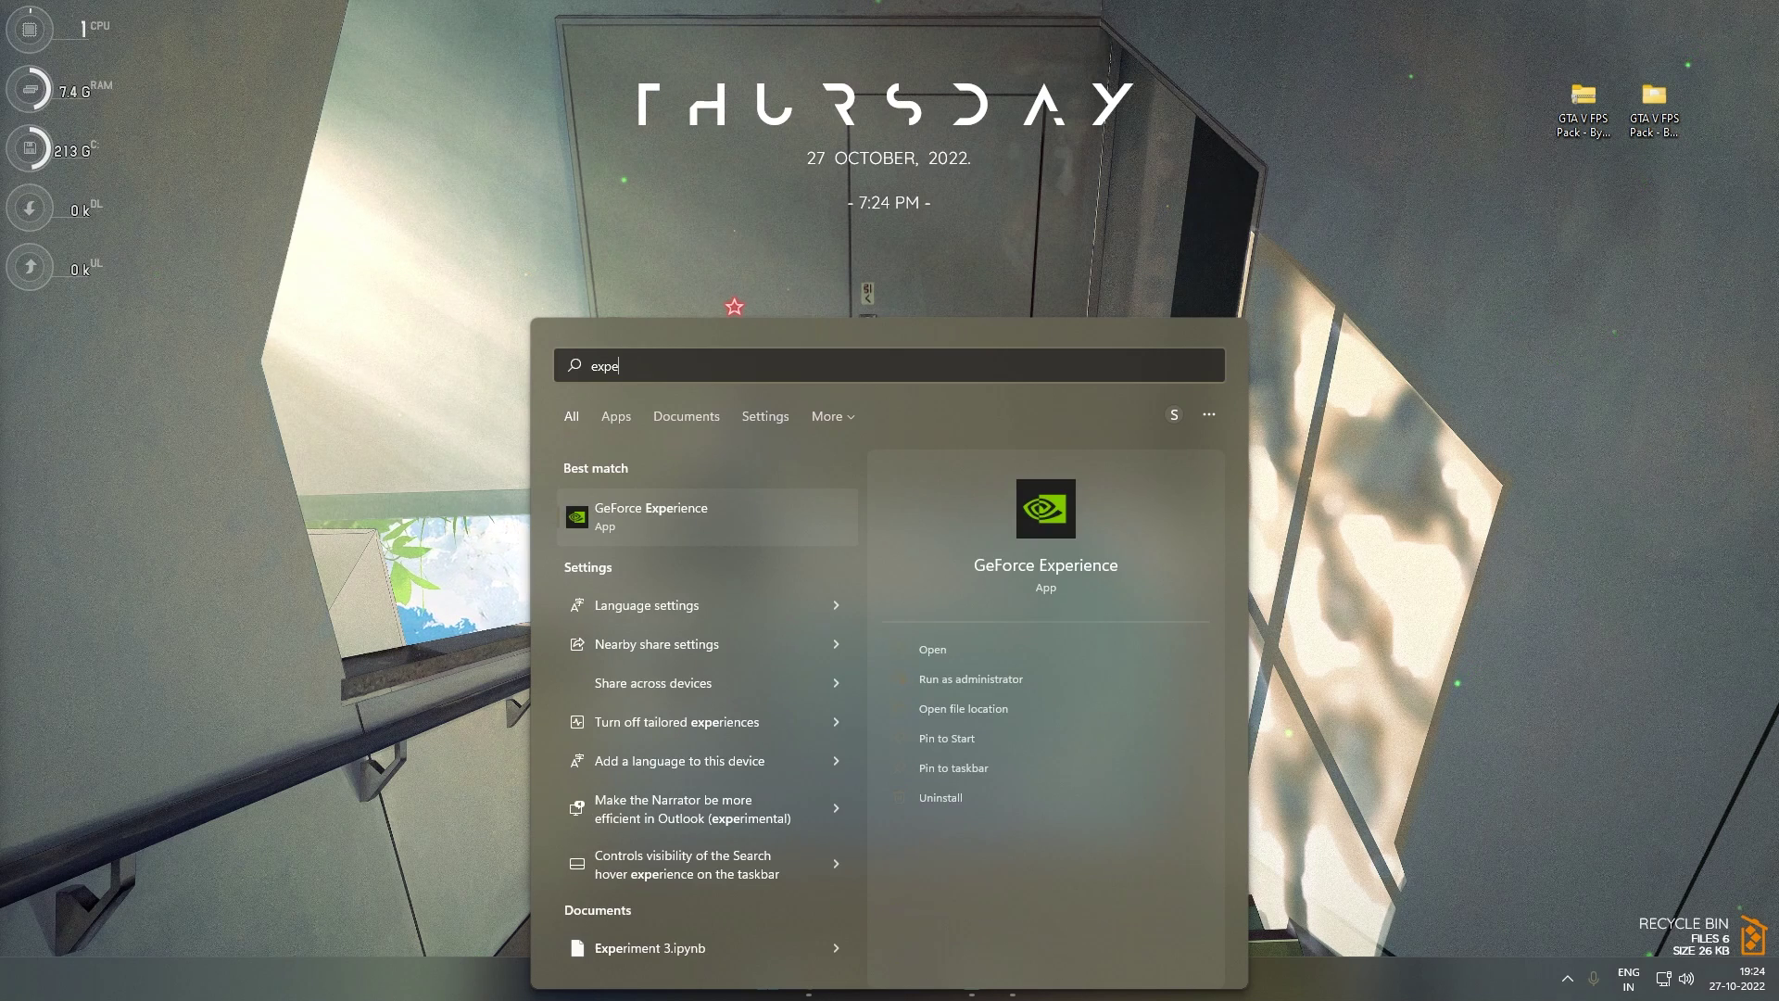
key(Return)
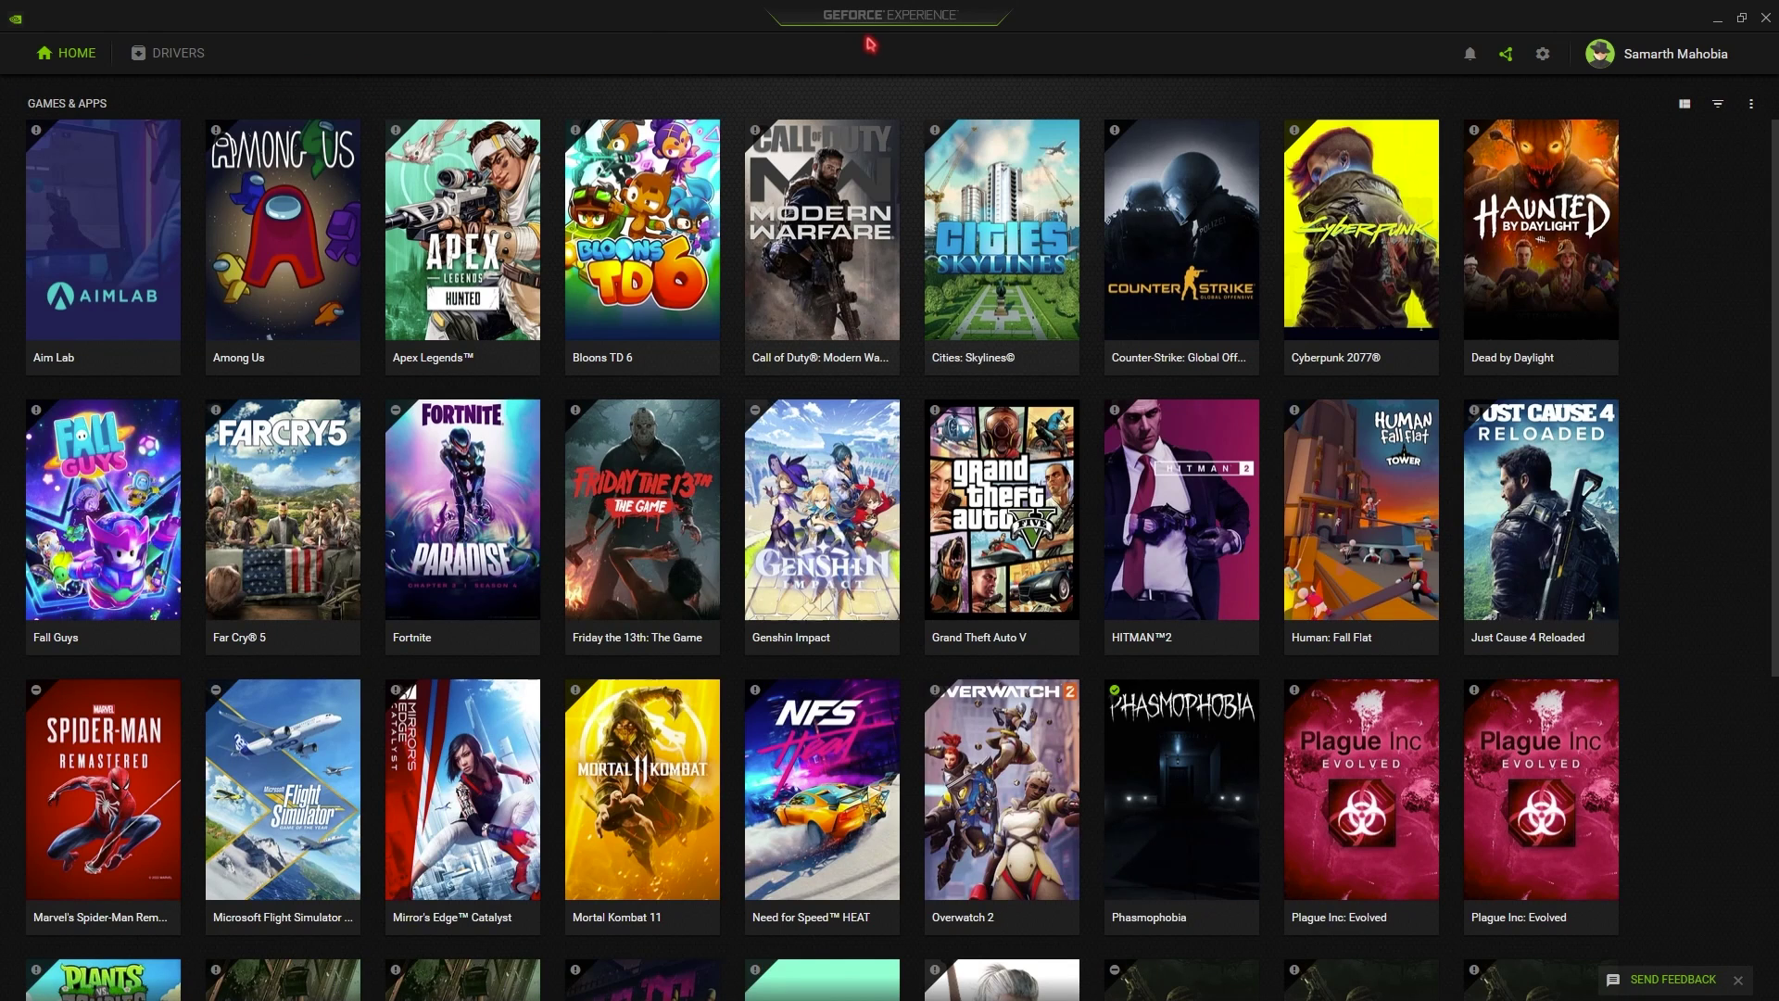
click(140, 59)
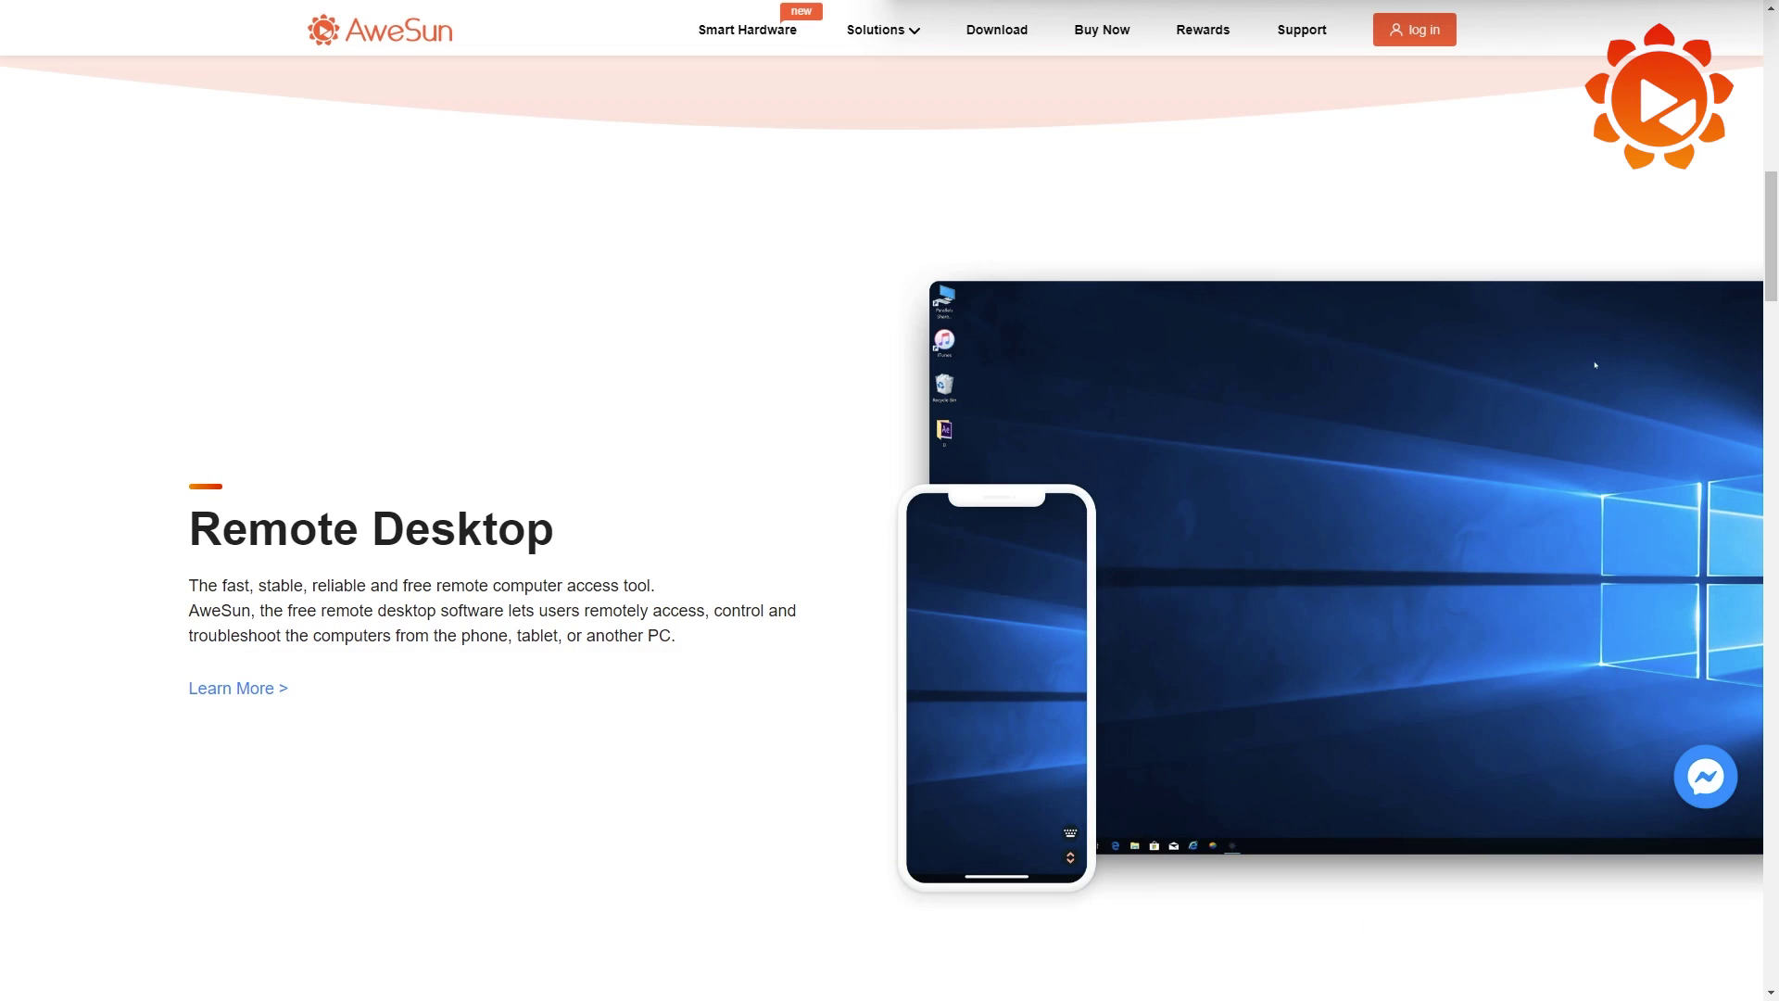
Scroll down through the AweSun website toward its download section.
scroll(890, 501, down, 10)
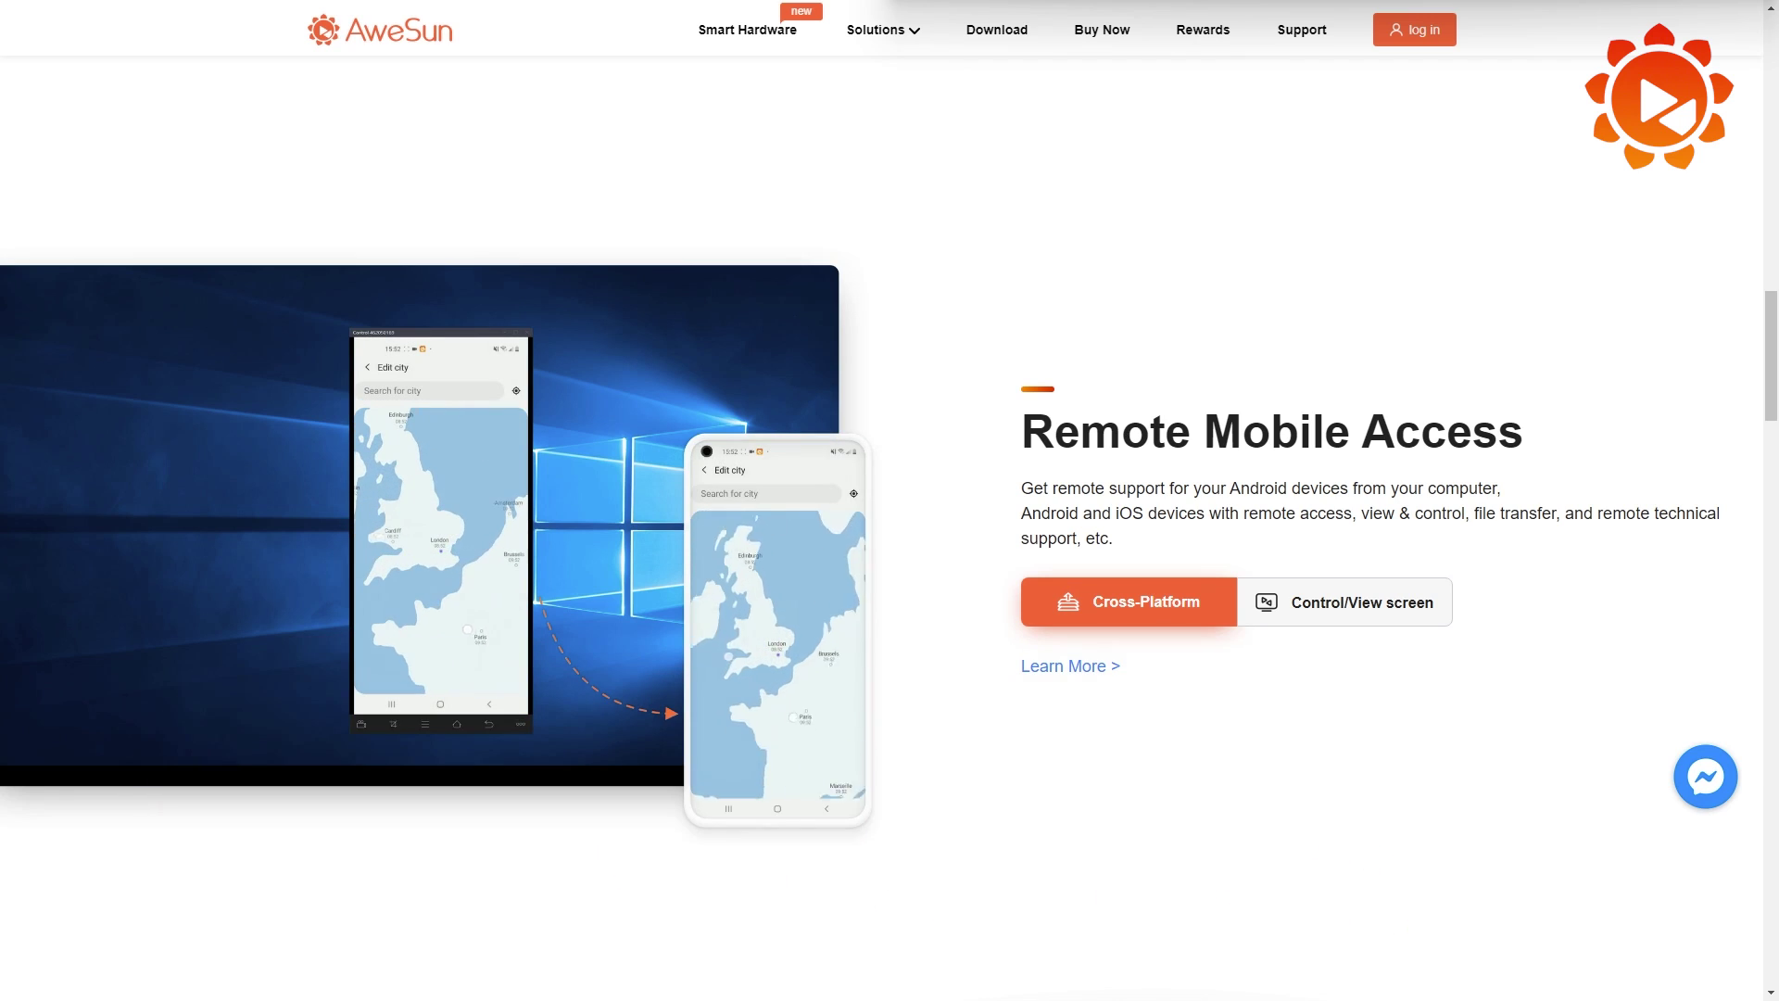
scroll(890, 528, down, 10)
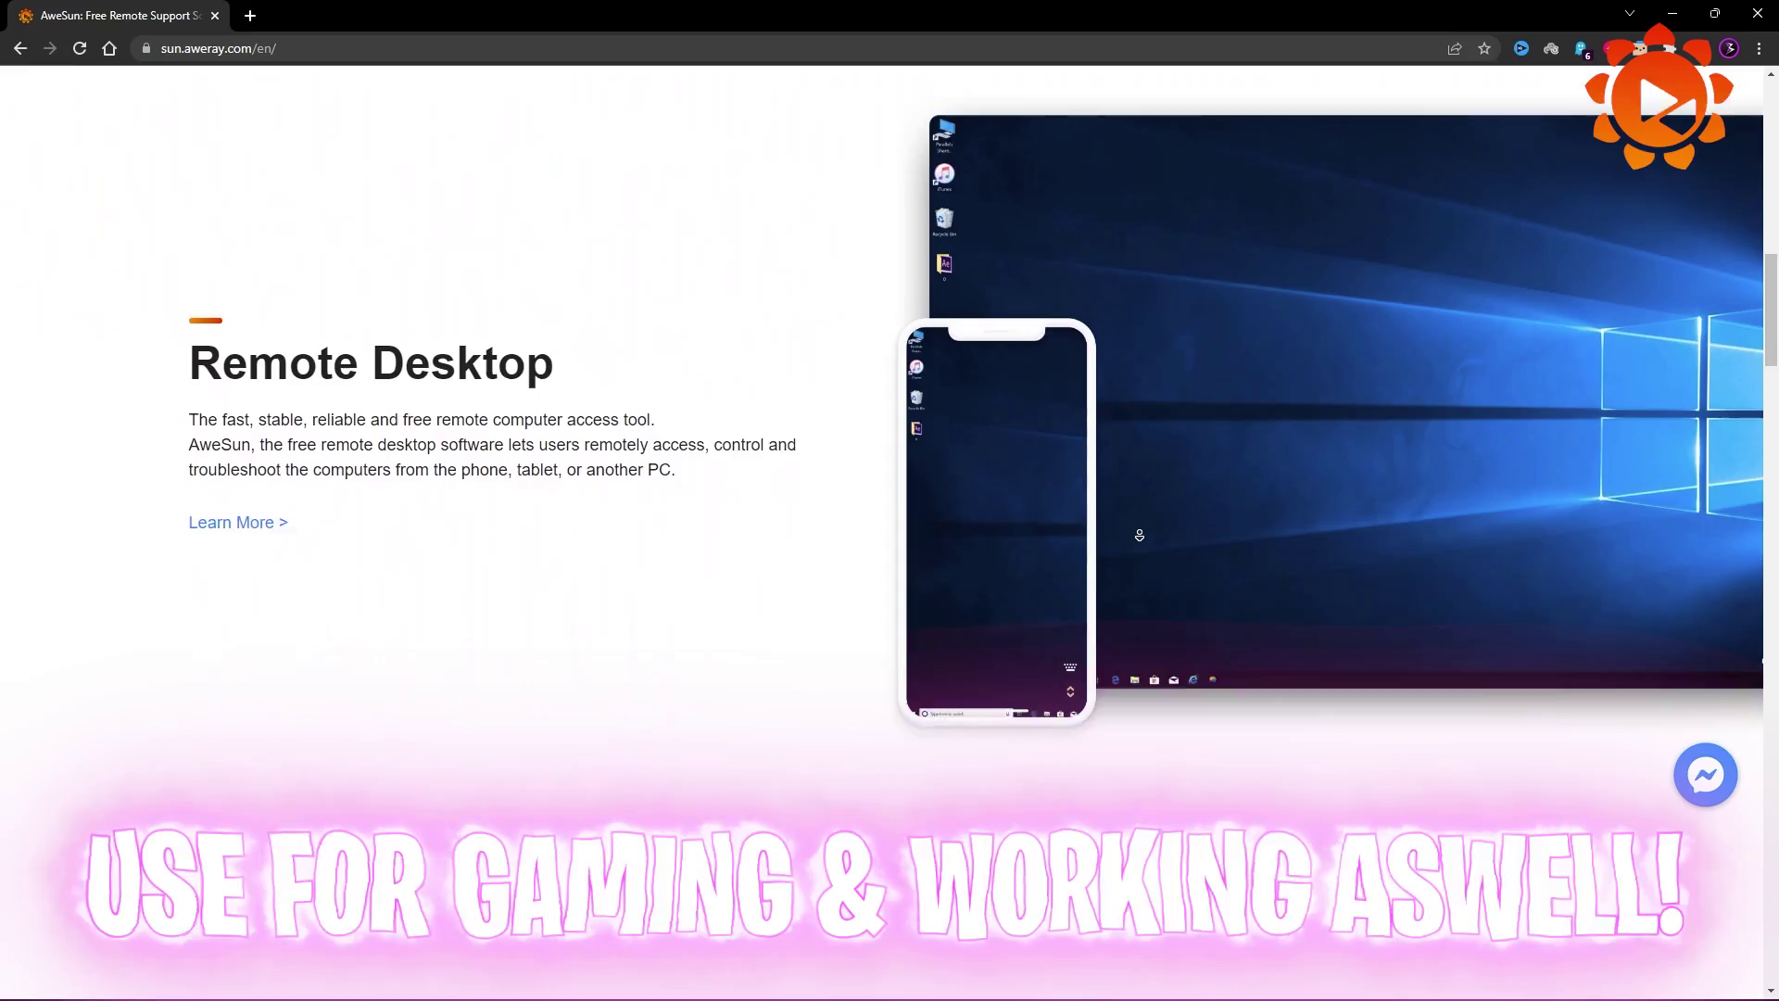
scroll(1140, 534, down, 6)
scroll(1140, 535, down, 6)
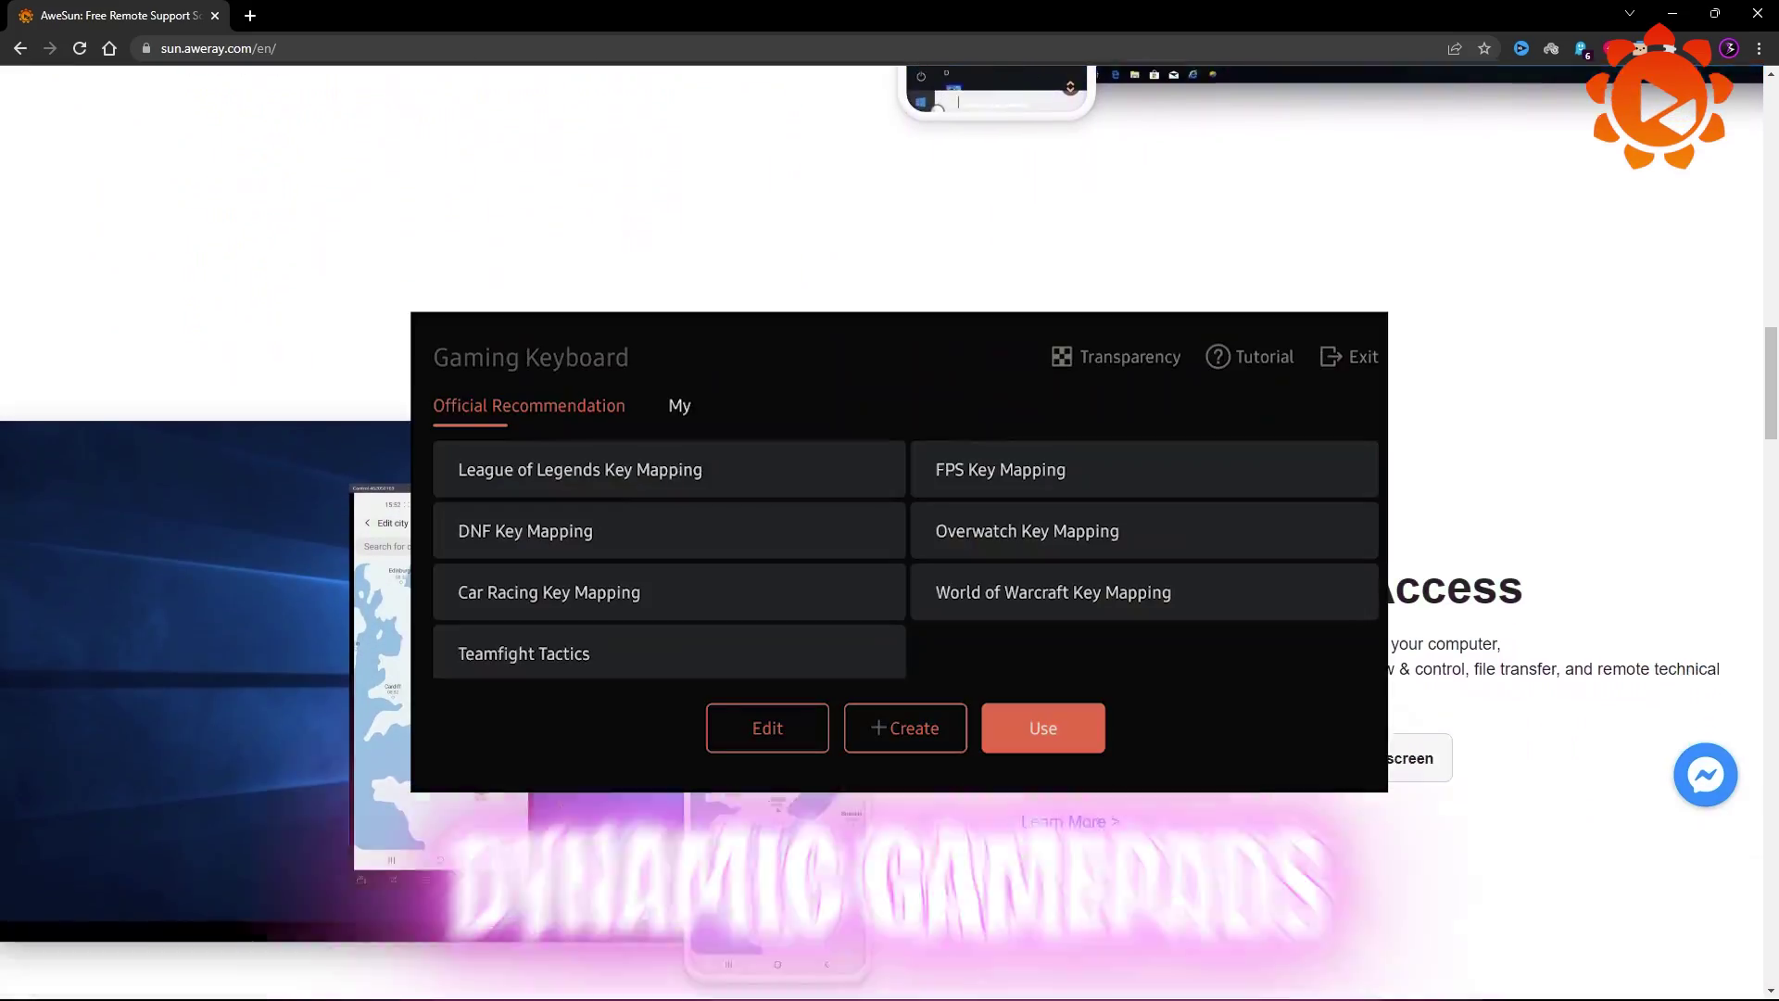
scroll(1139, 535, down, 6)
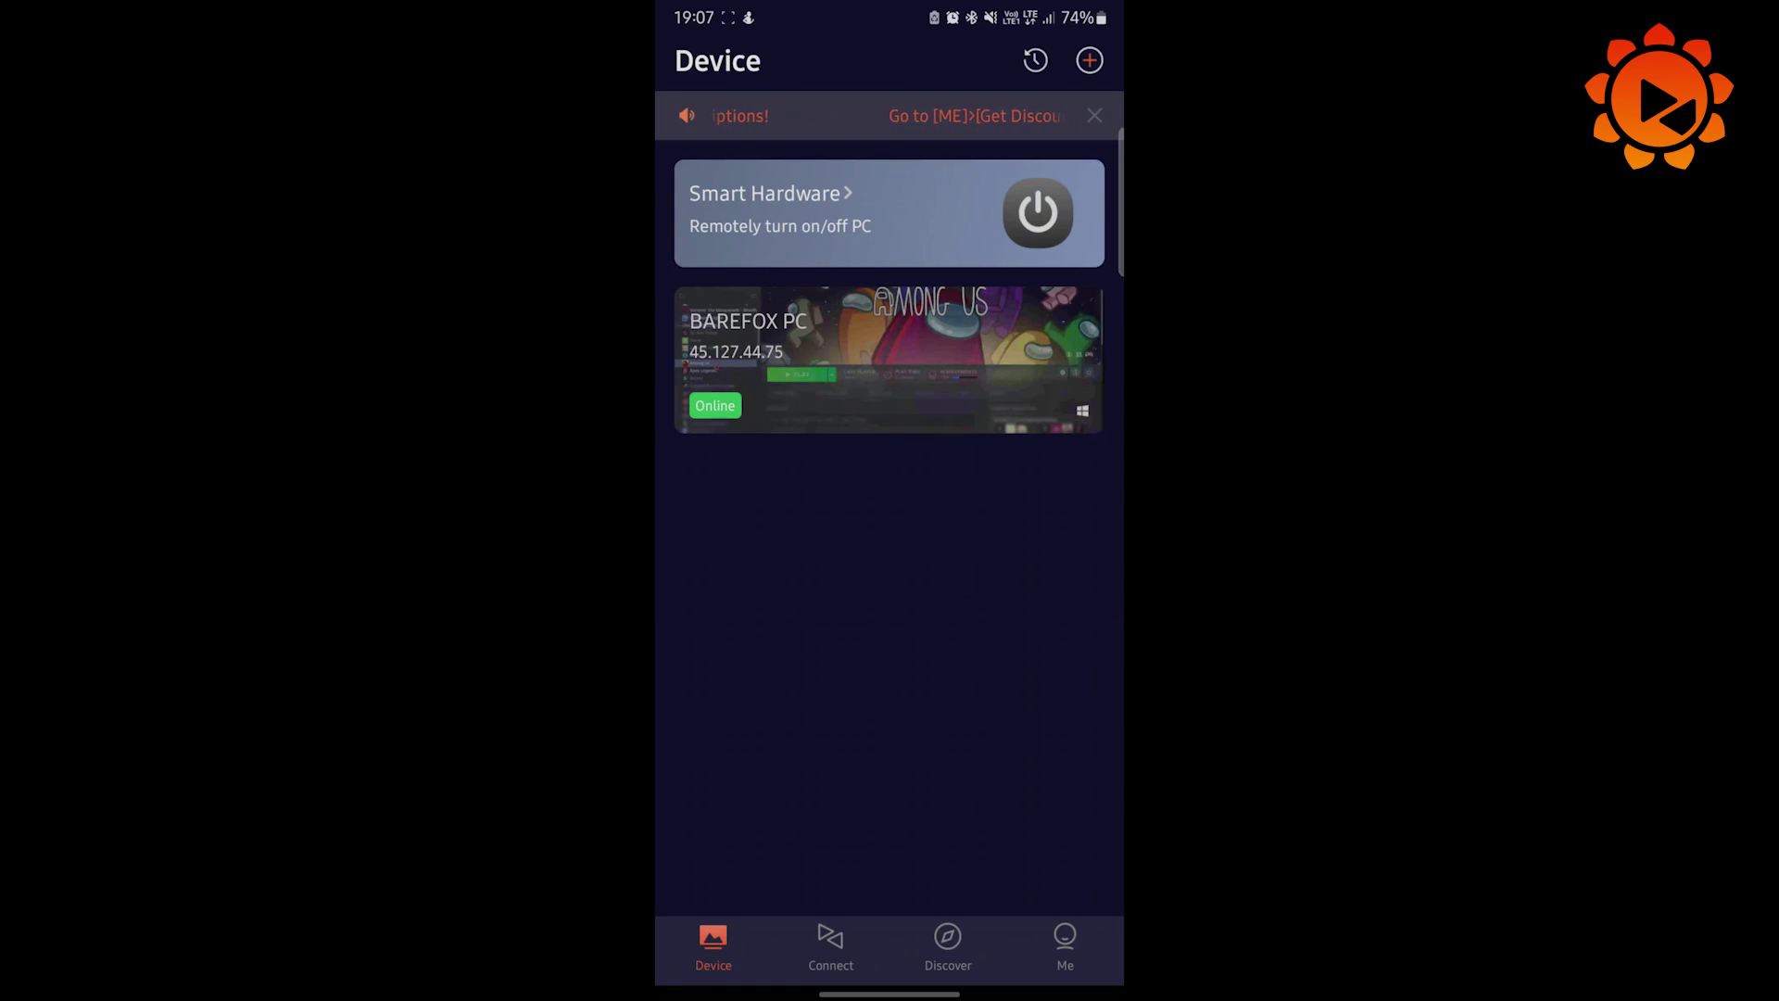
From the remote PC's device page, apply the FPS Key Mapping gaming keyboard preset.
click(804, 387)
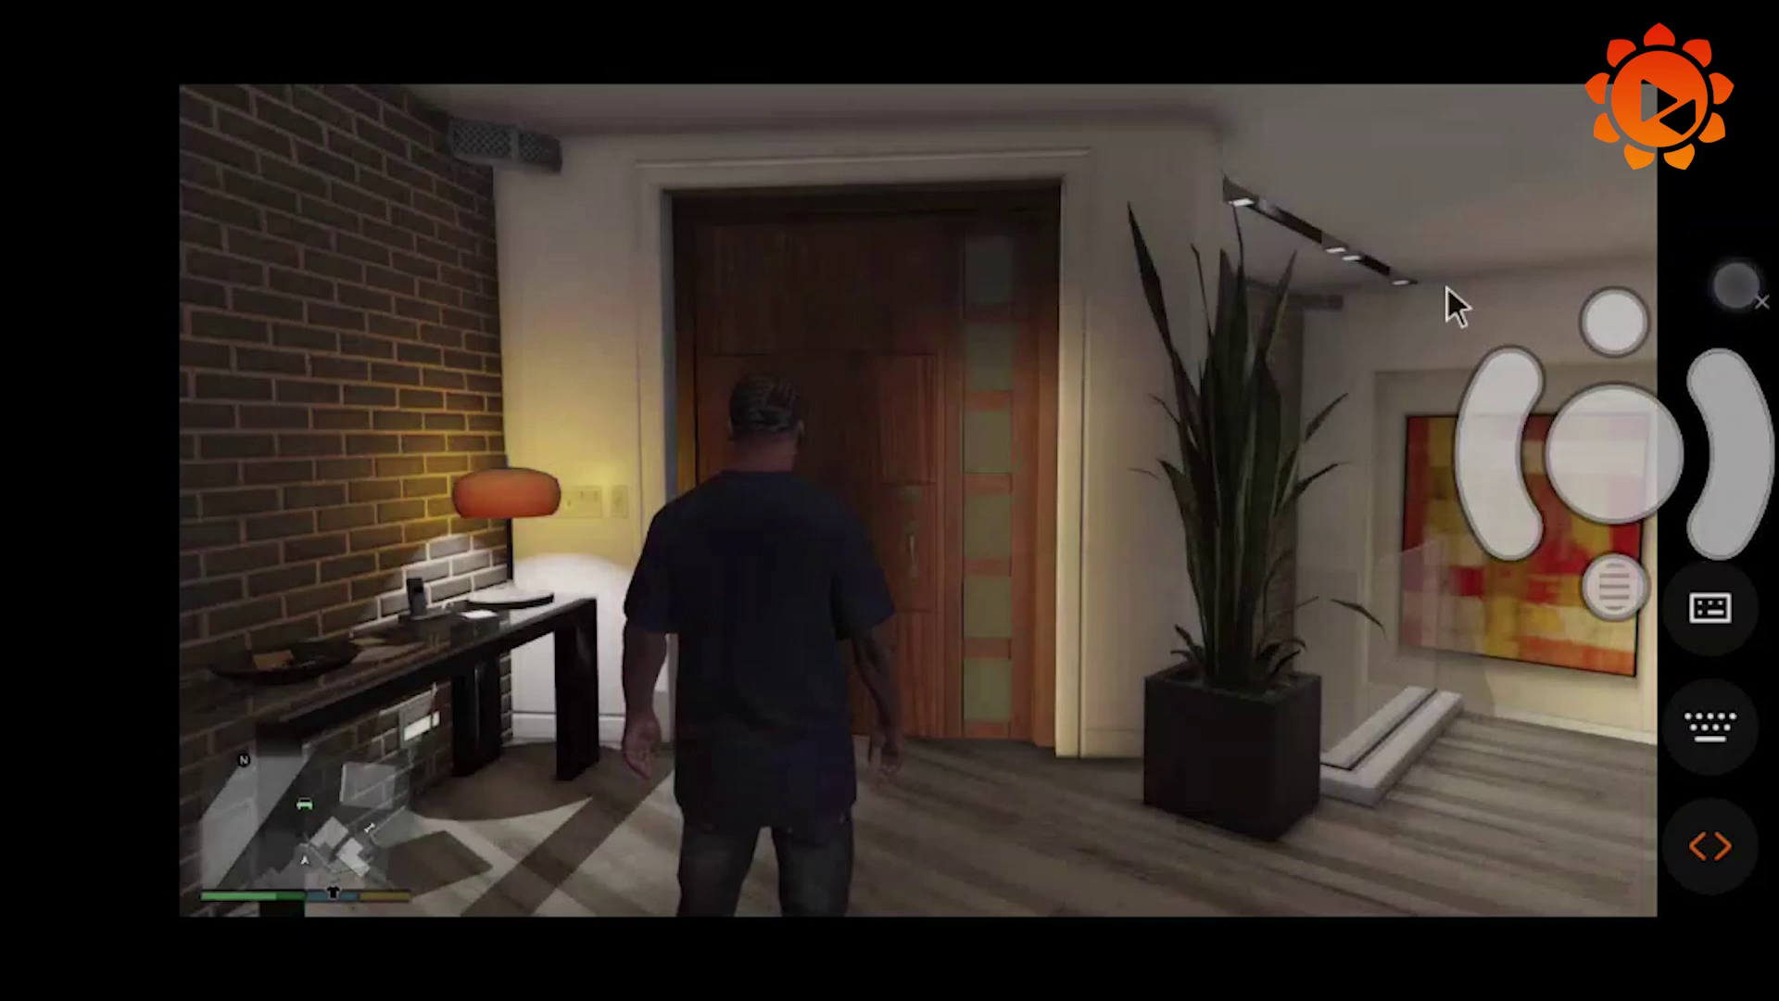
click(1747, 296)
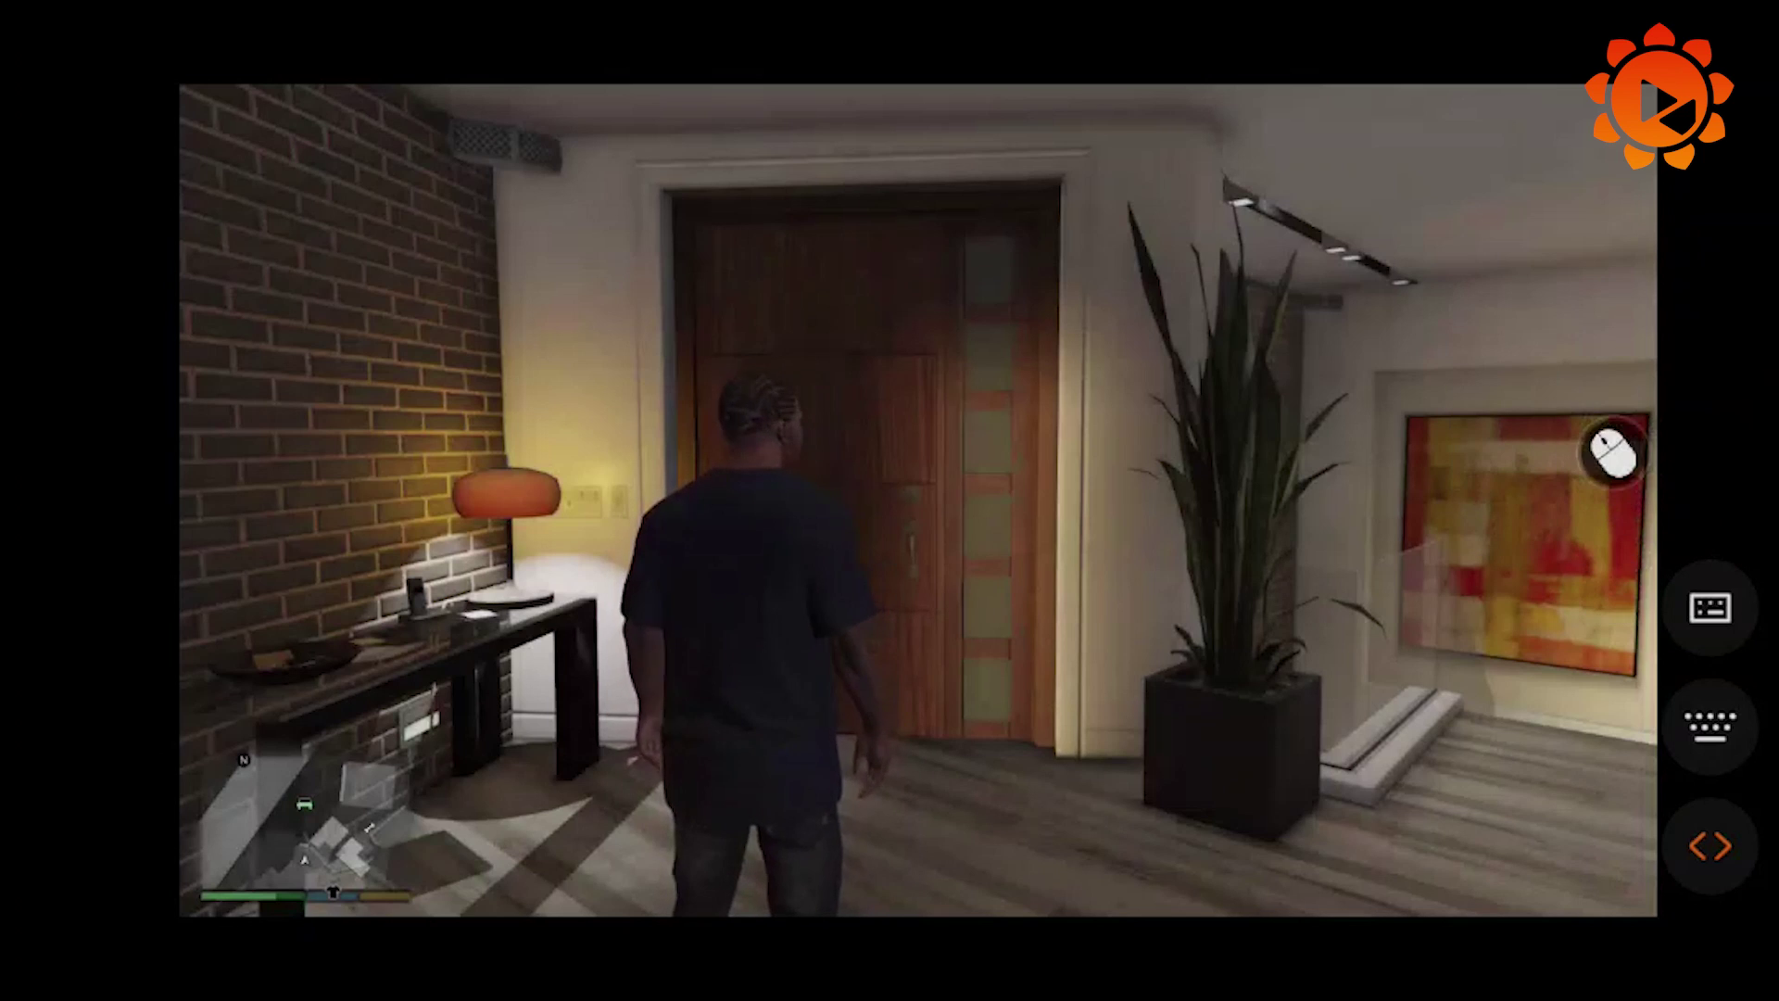
click(1709, 607)
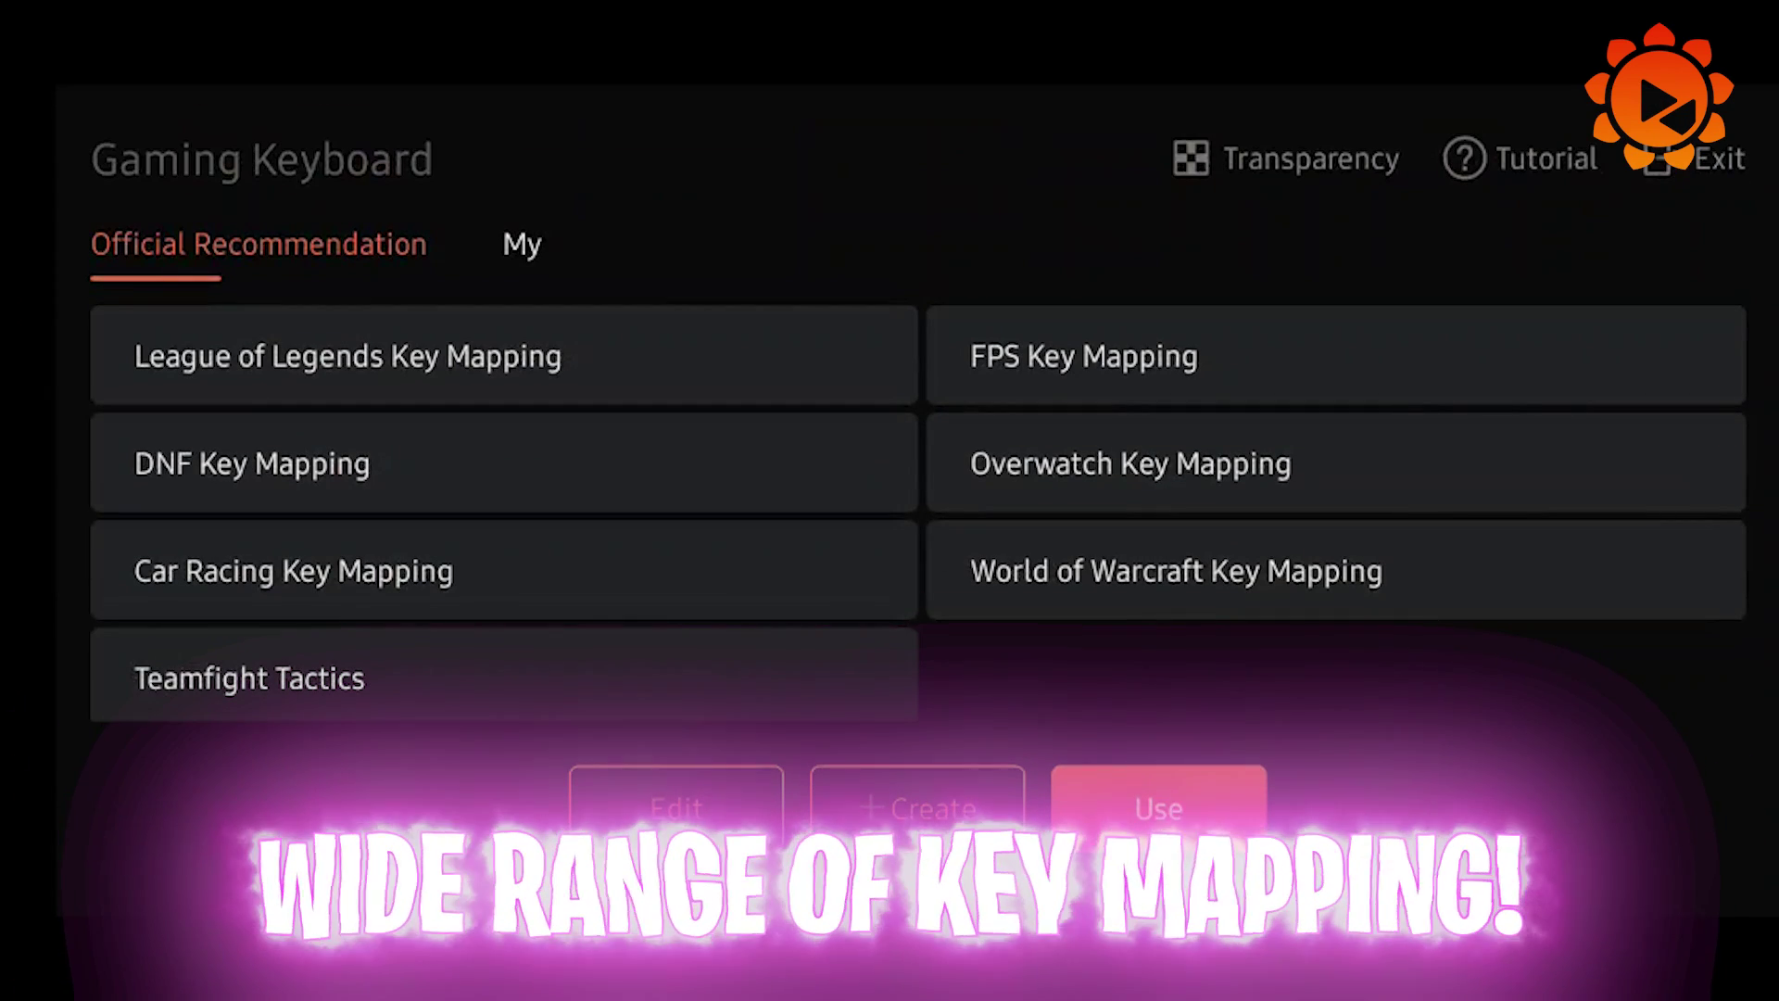
click(252, 463)
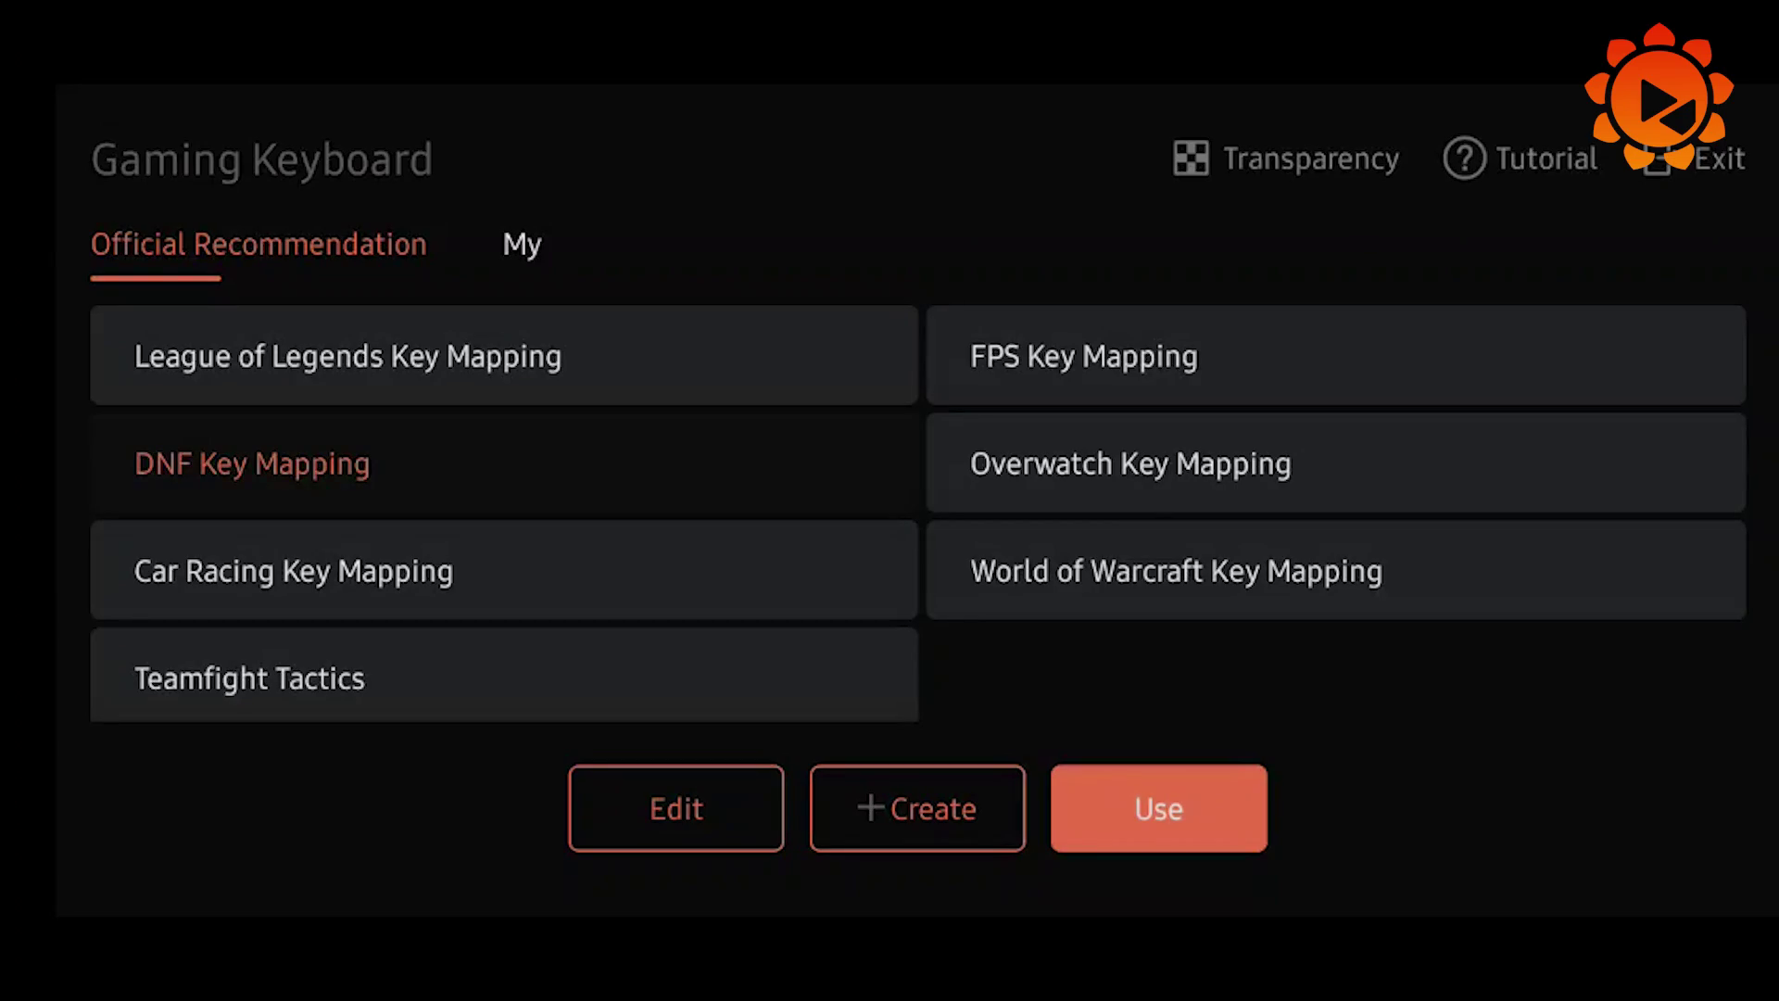
click(1083, 355)
click(1158, 808)
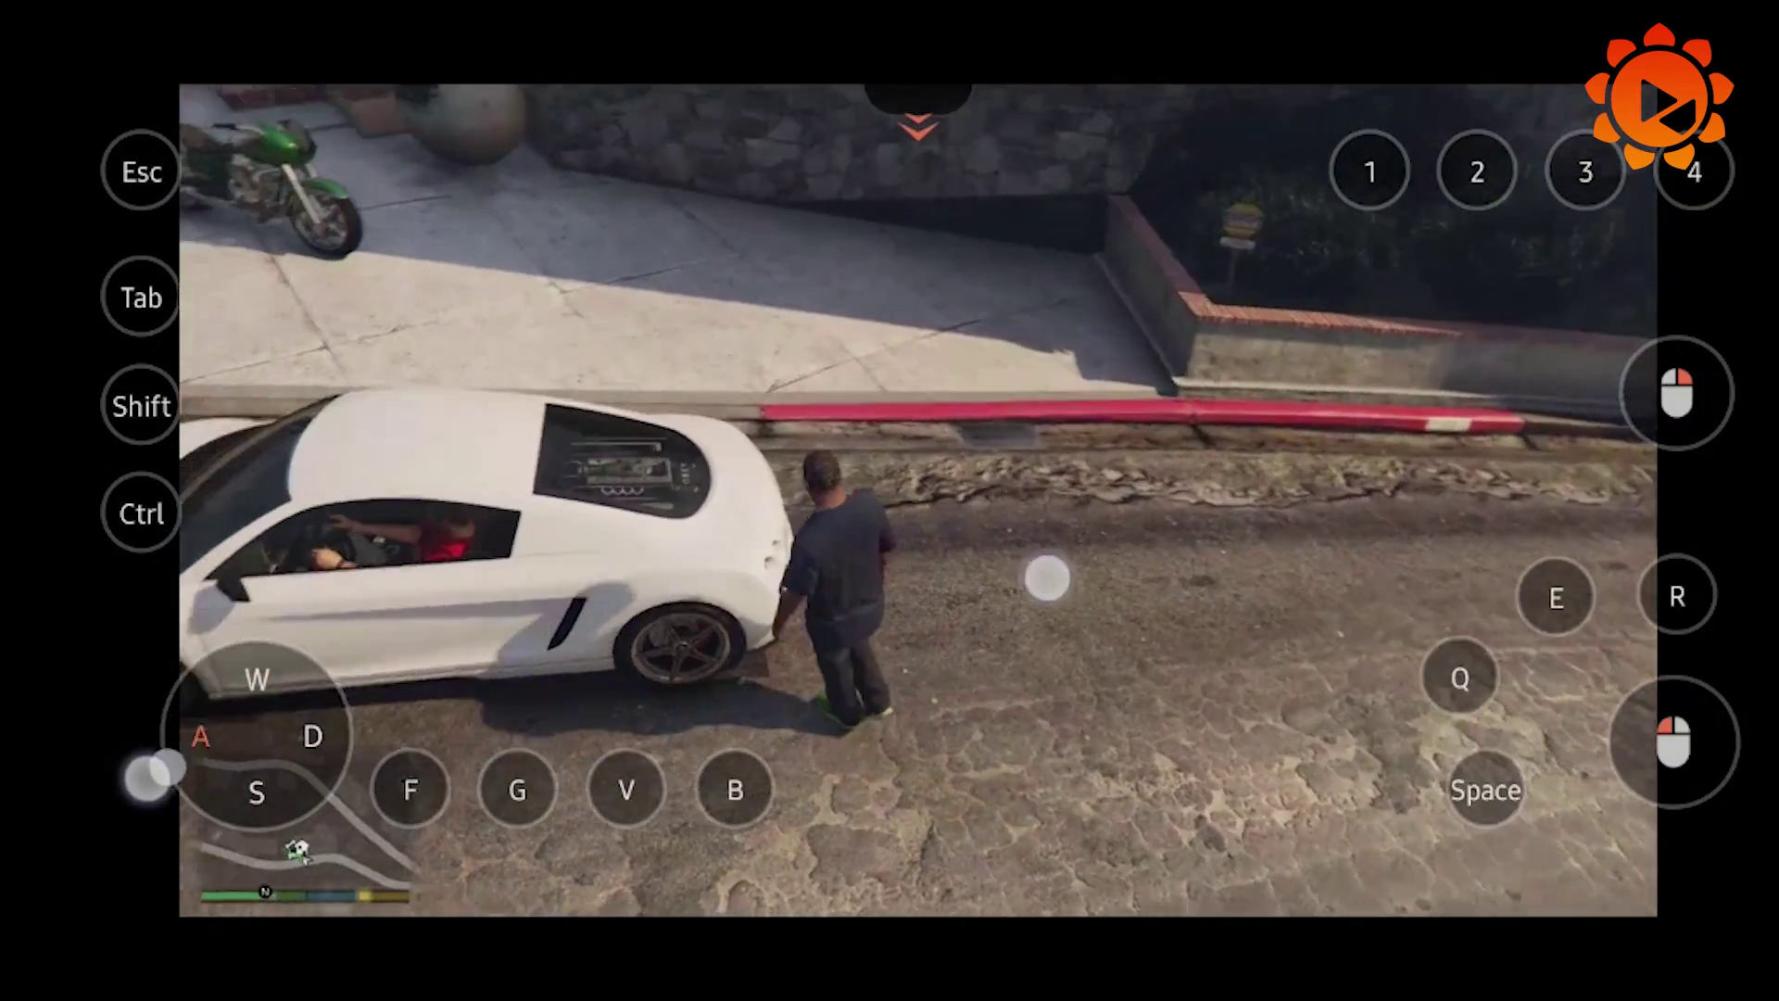
Swing the GTA V camera around the car and drive it up the street with the overlay controls.
drag(1048, 578, 961, 596)
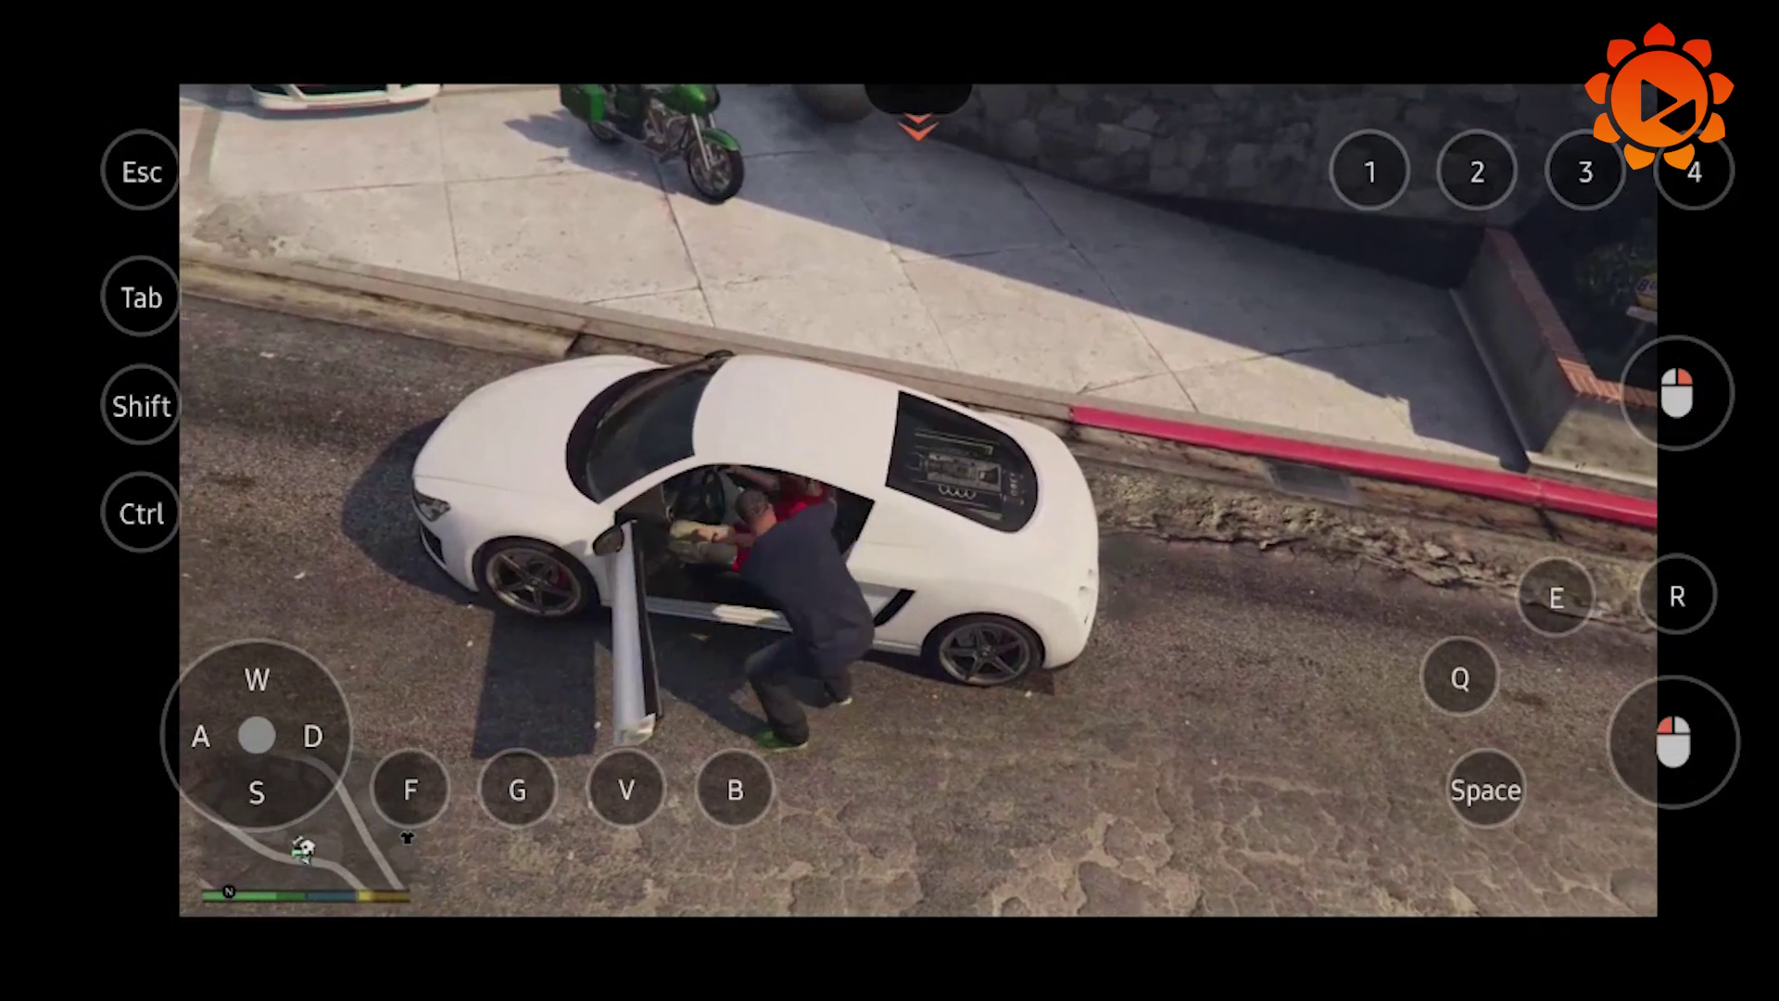
drag(1195, 577, 877, 539)
drag(1248, 531, 1020, 398)
click(1097, 568)
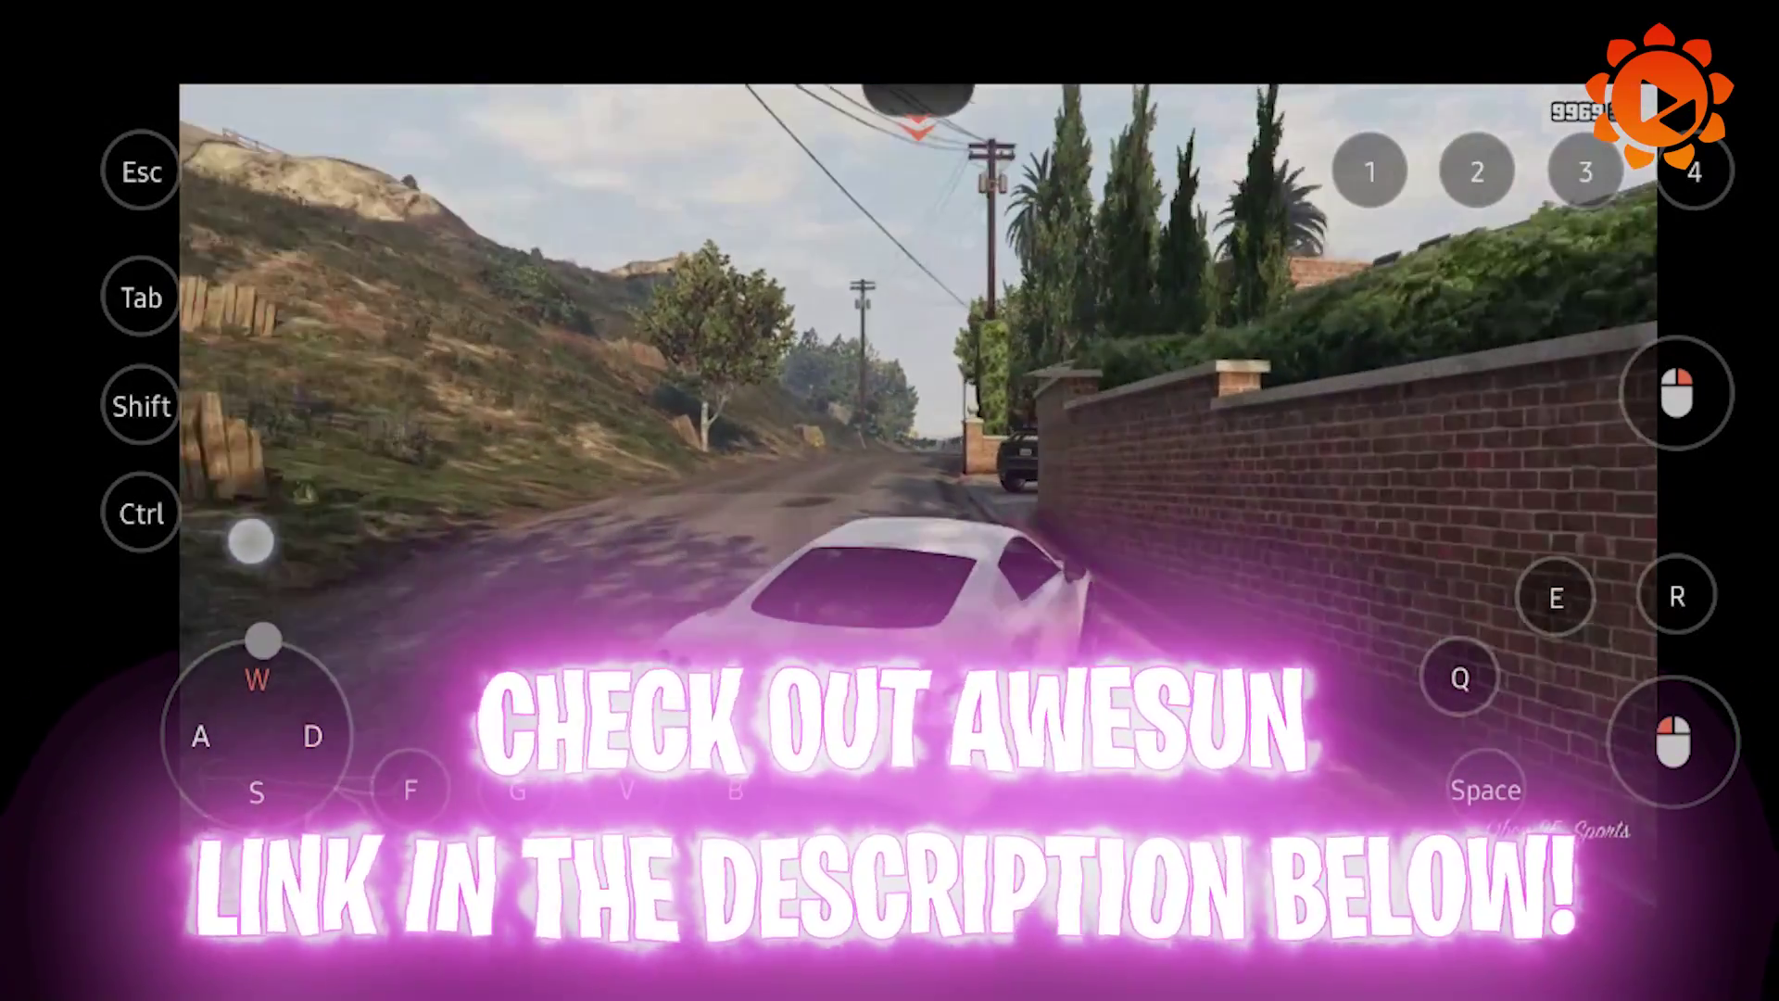
drag(251, 540, 120, 691)
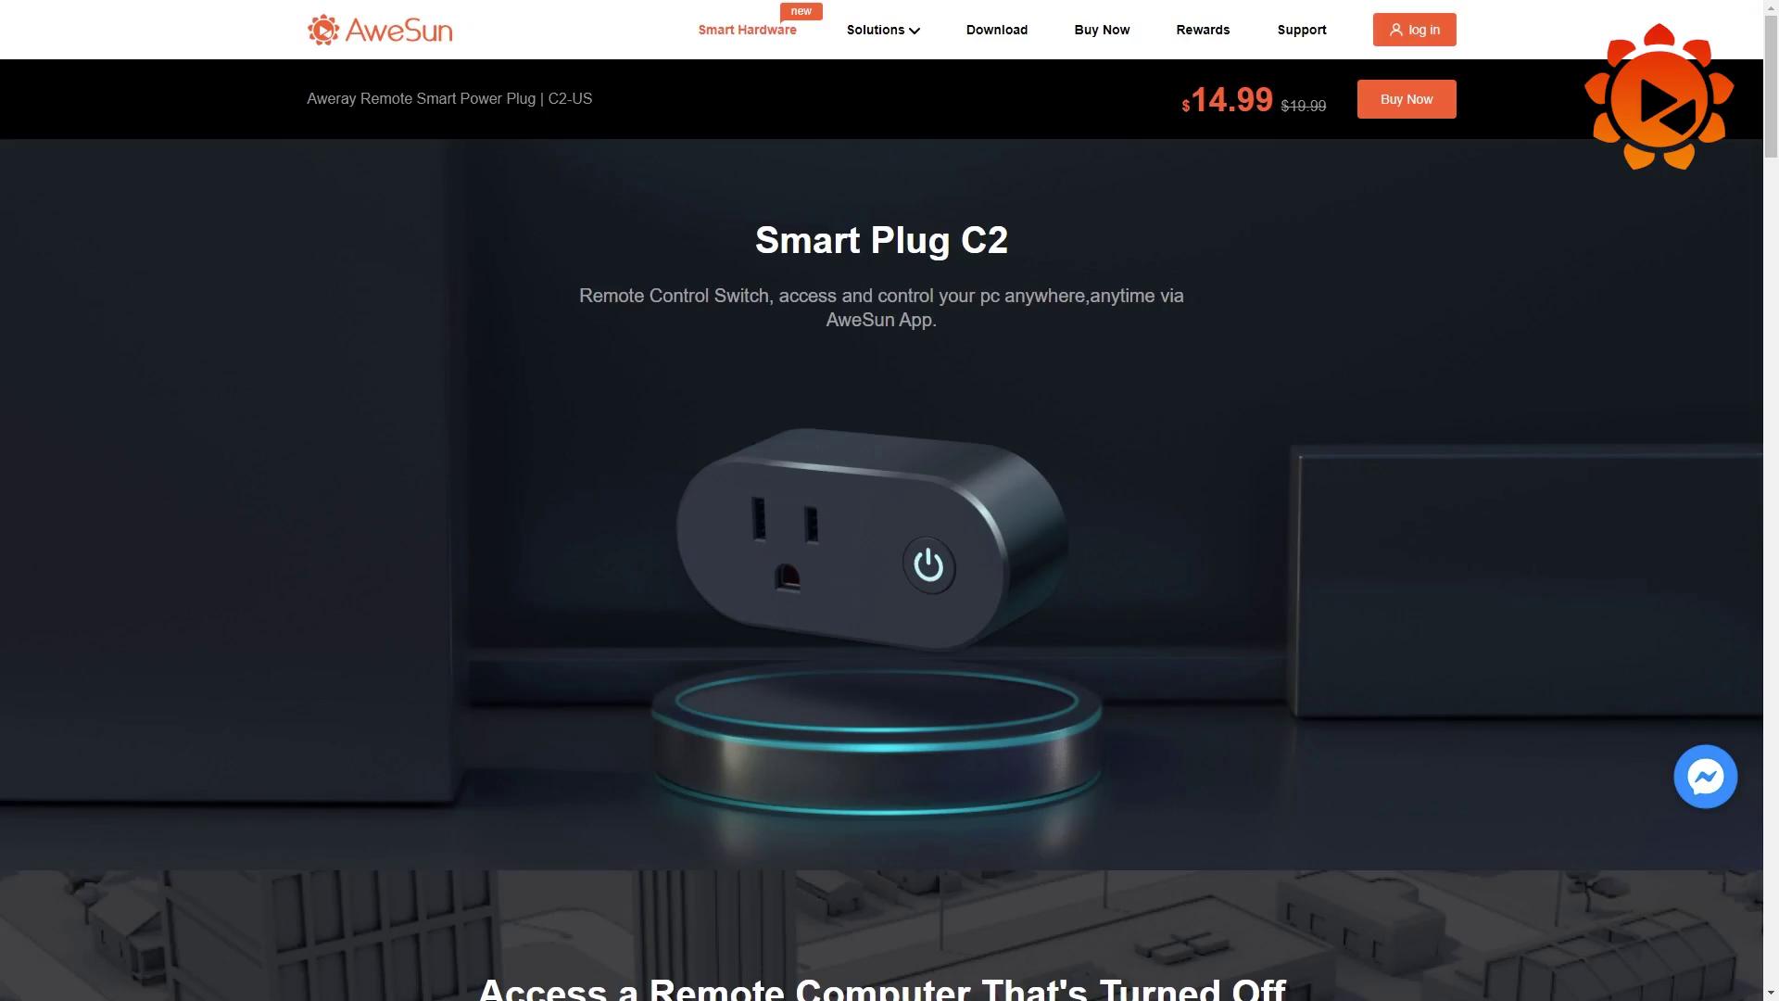
scroll(295, 168, down, 5)
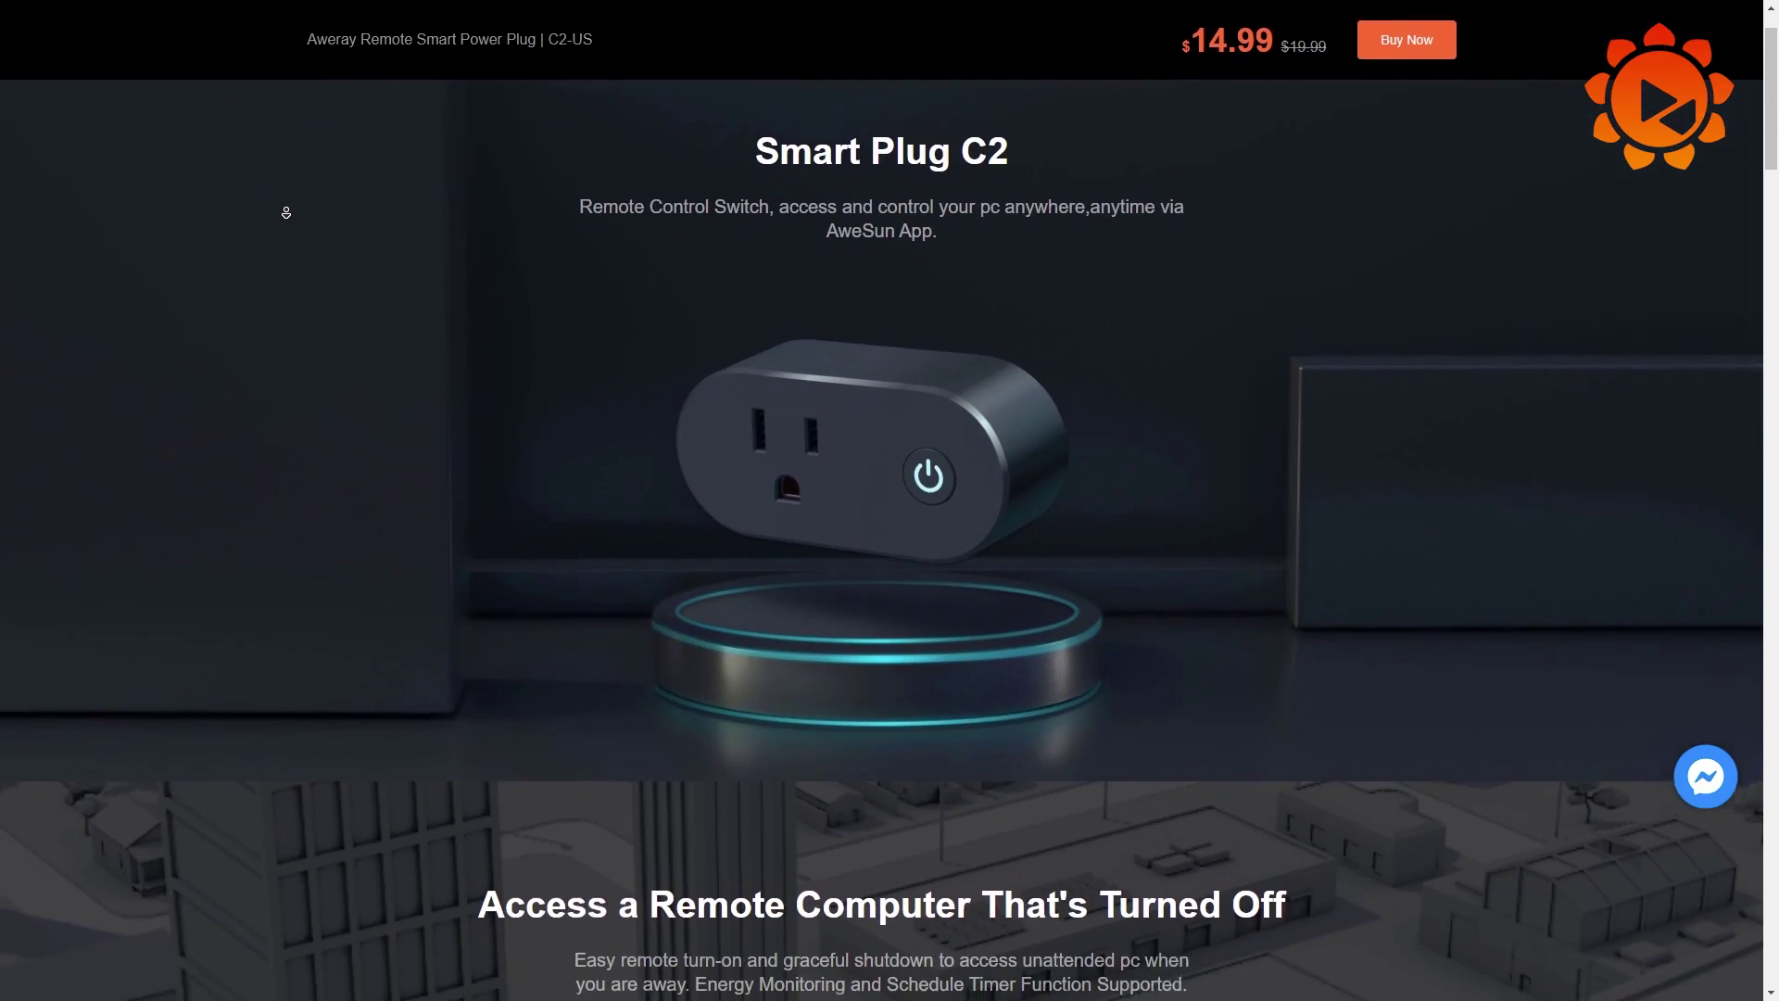
scroll(287, 209, down, 4)
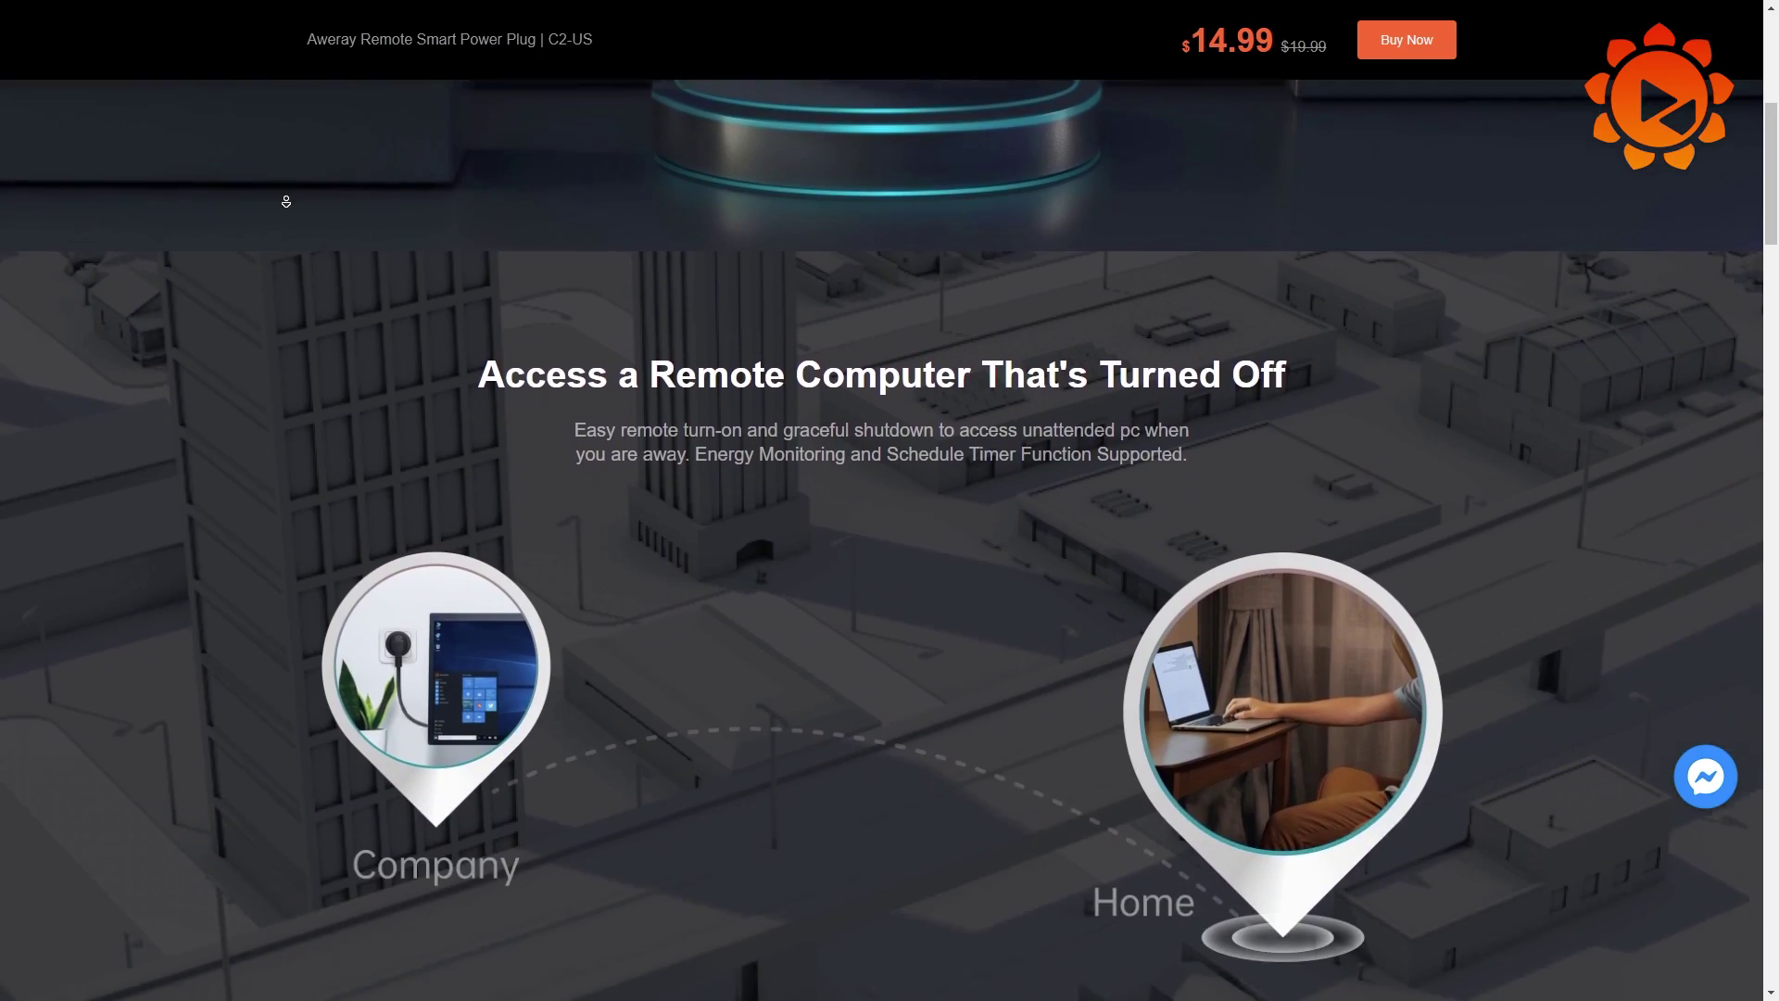
scroll(287, 201, down, 4)
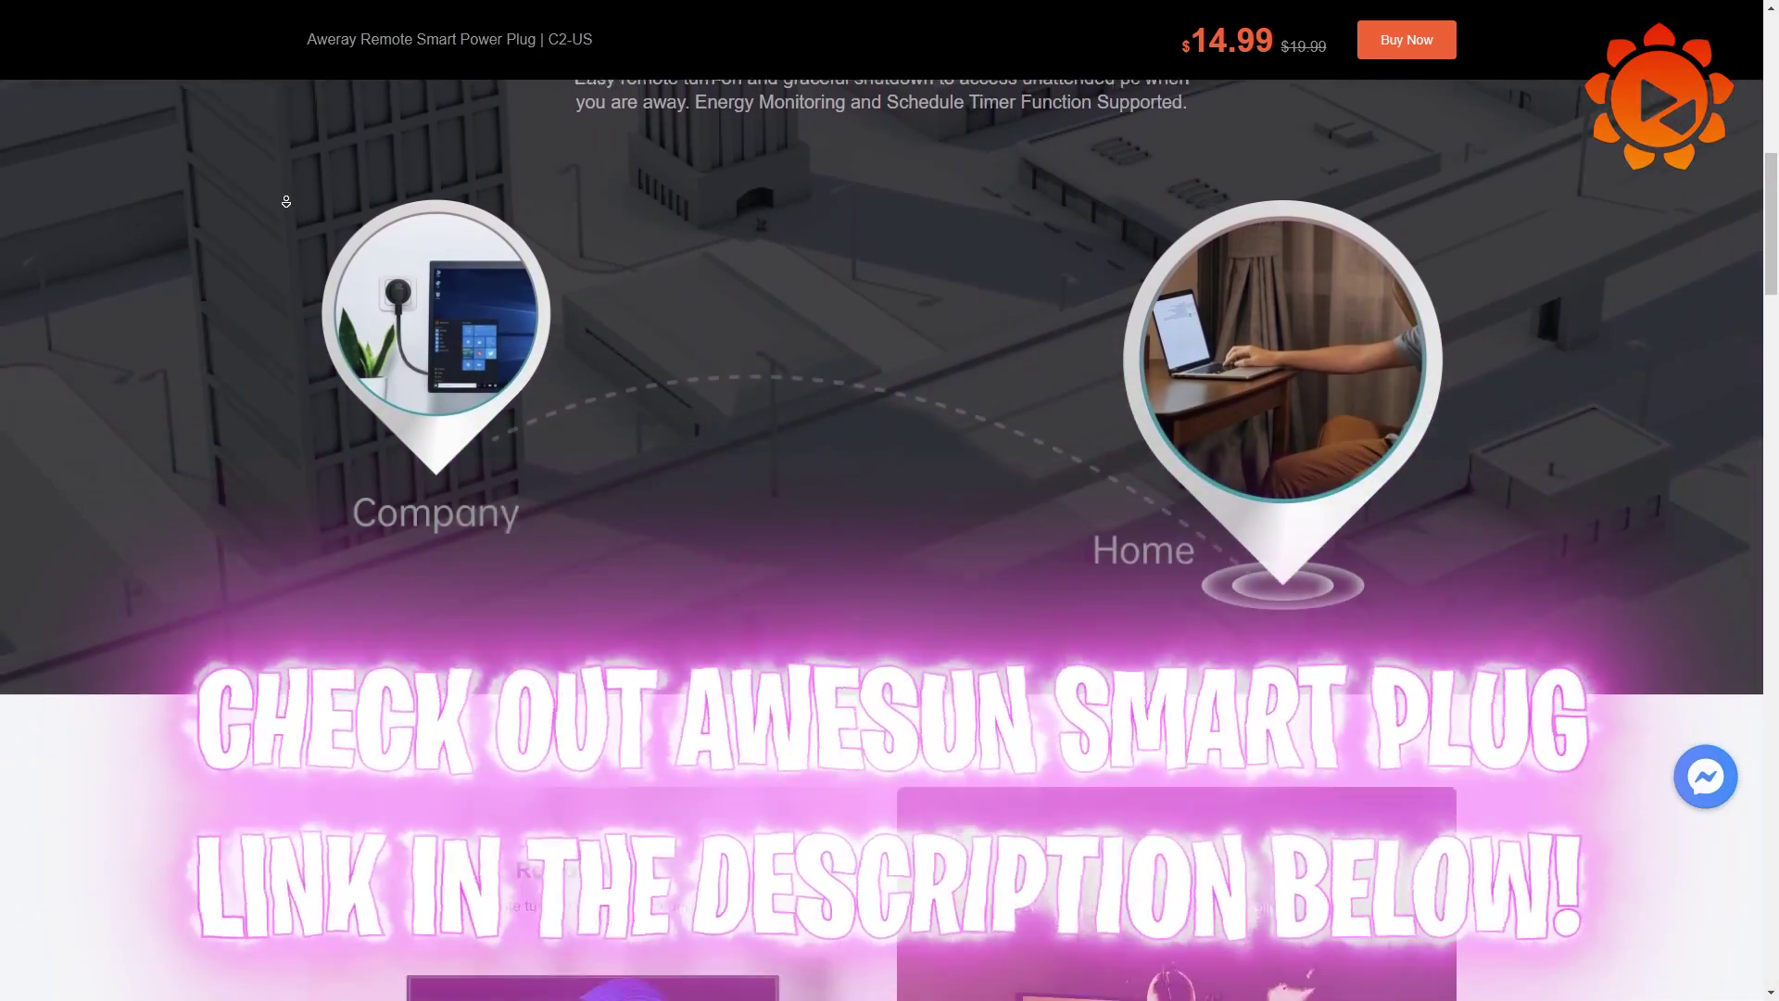
scroll(286, 202, down, 4)
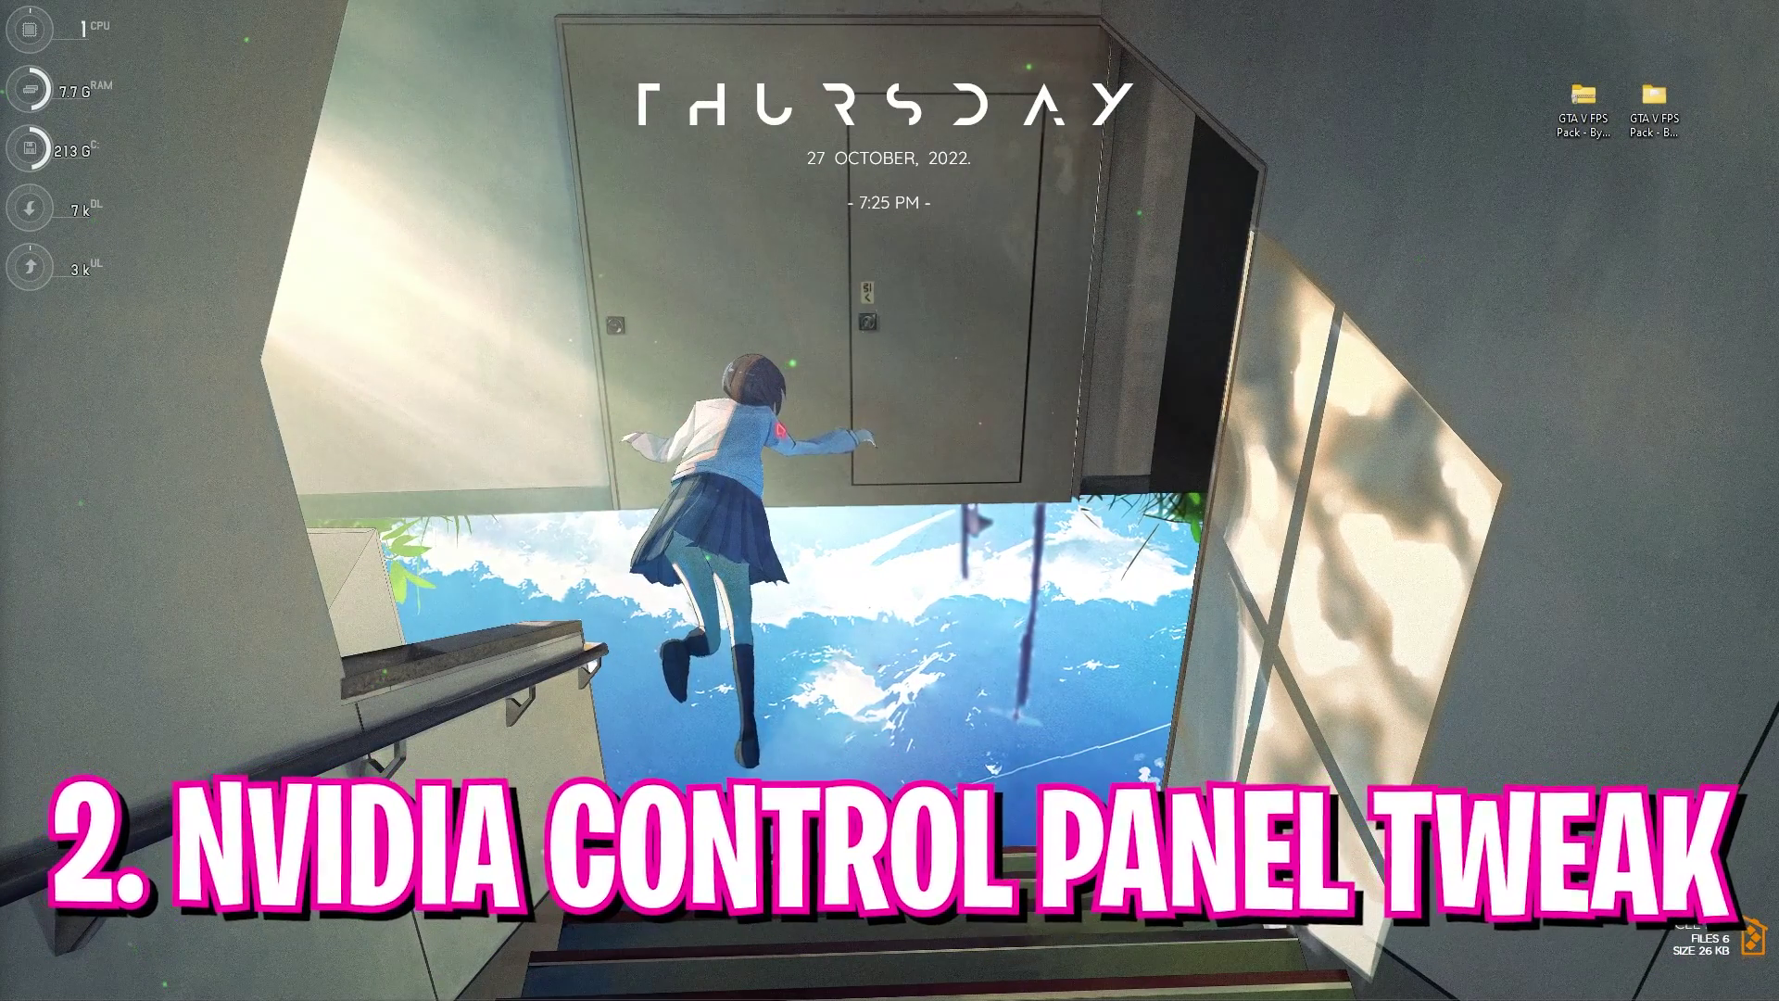
Launch NVIDIA Control Panel from the desktop context menu and go to Manage 3D settings.
right_click(779, 428)
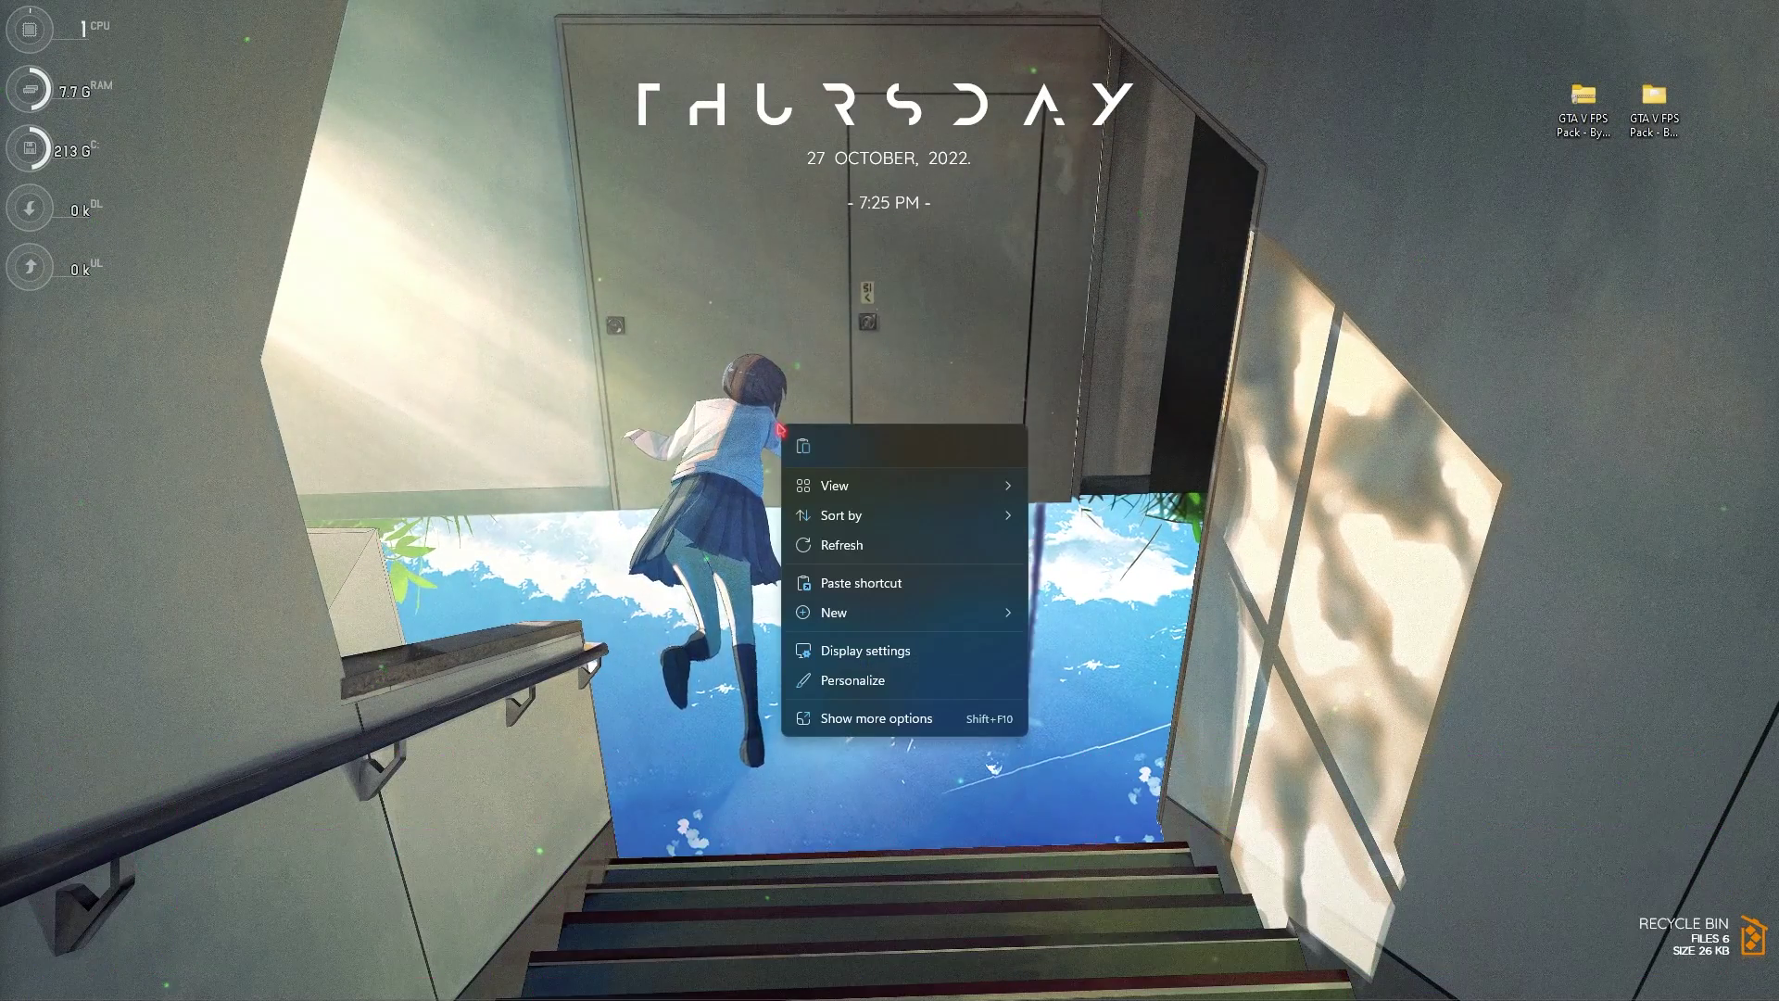
click(863, 719)
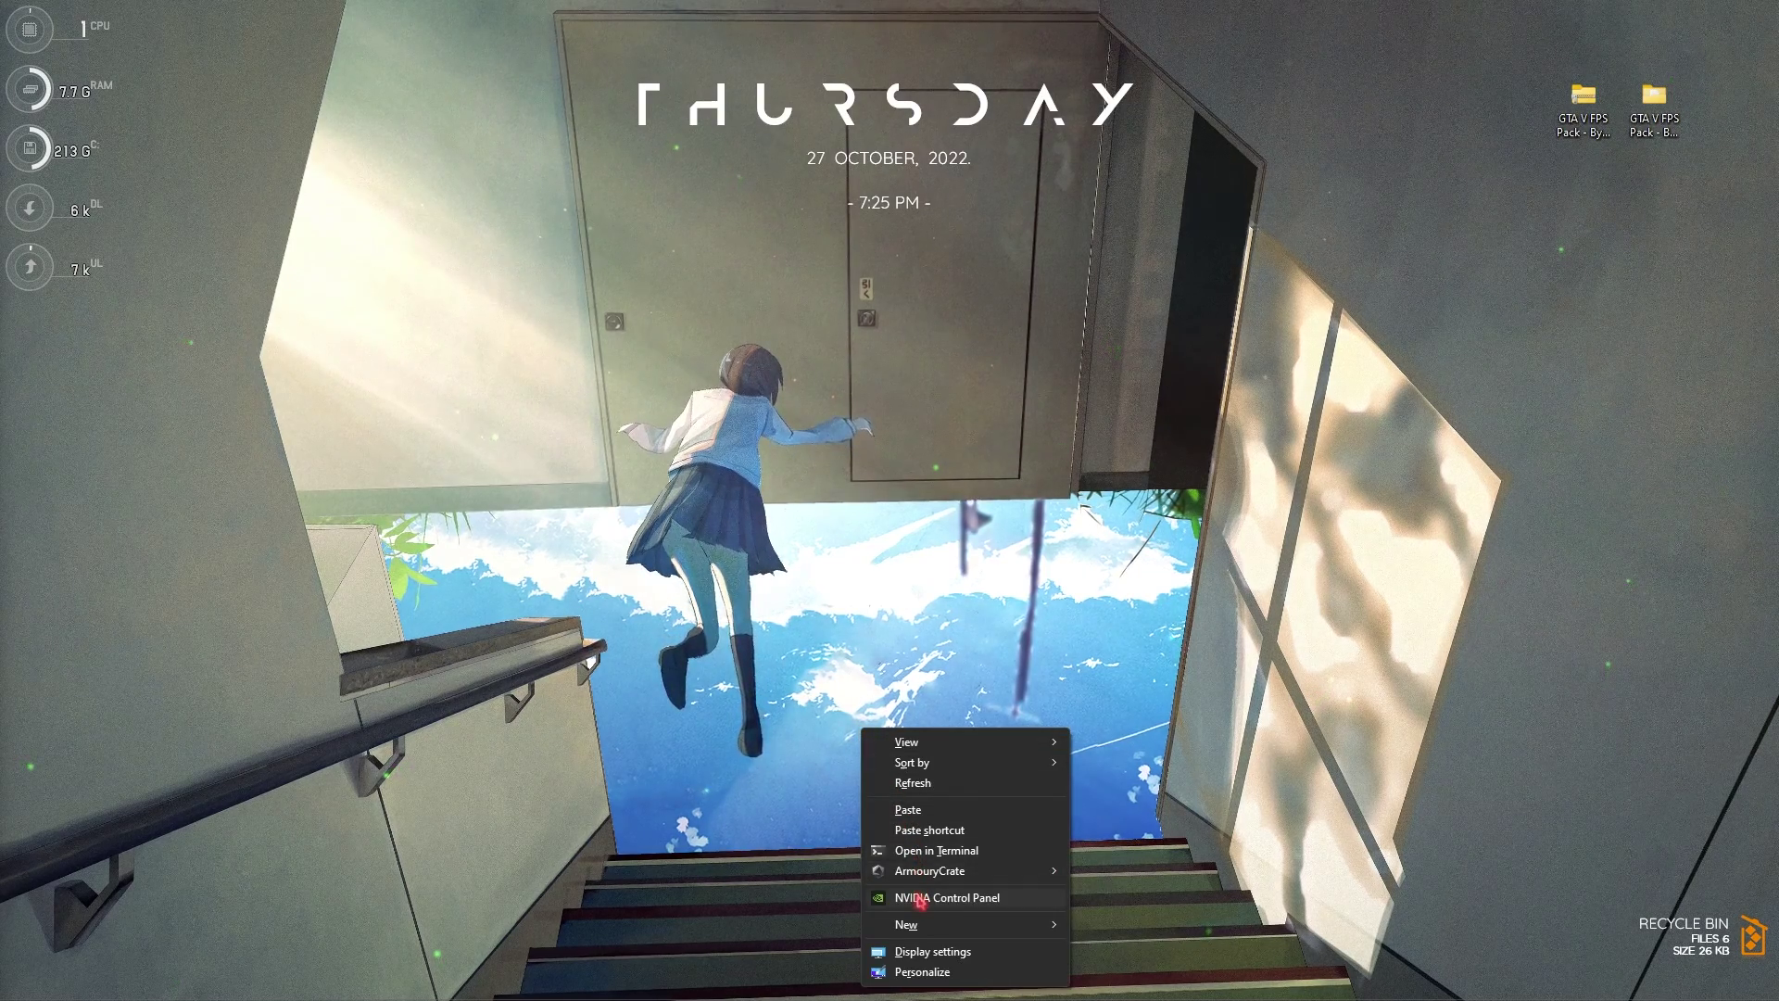
click(947, 897)
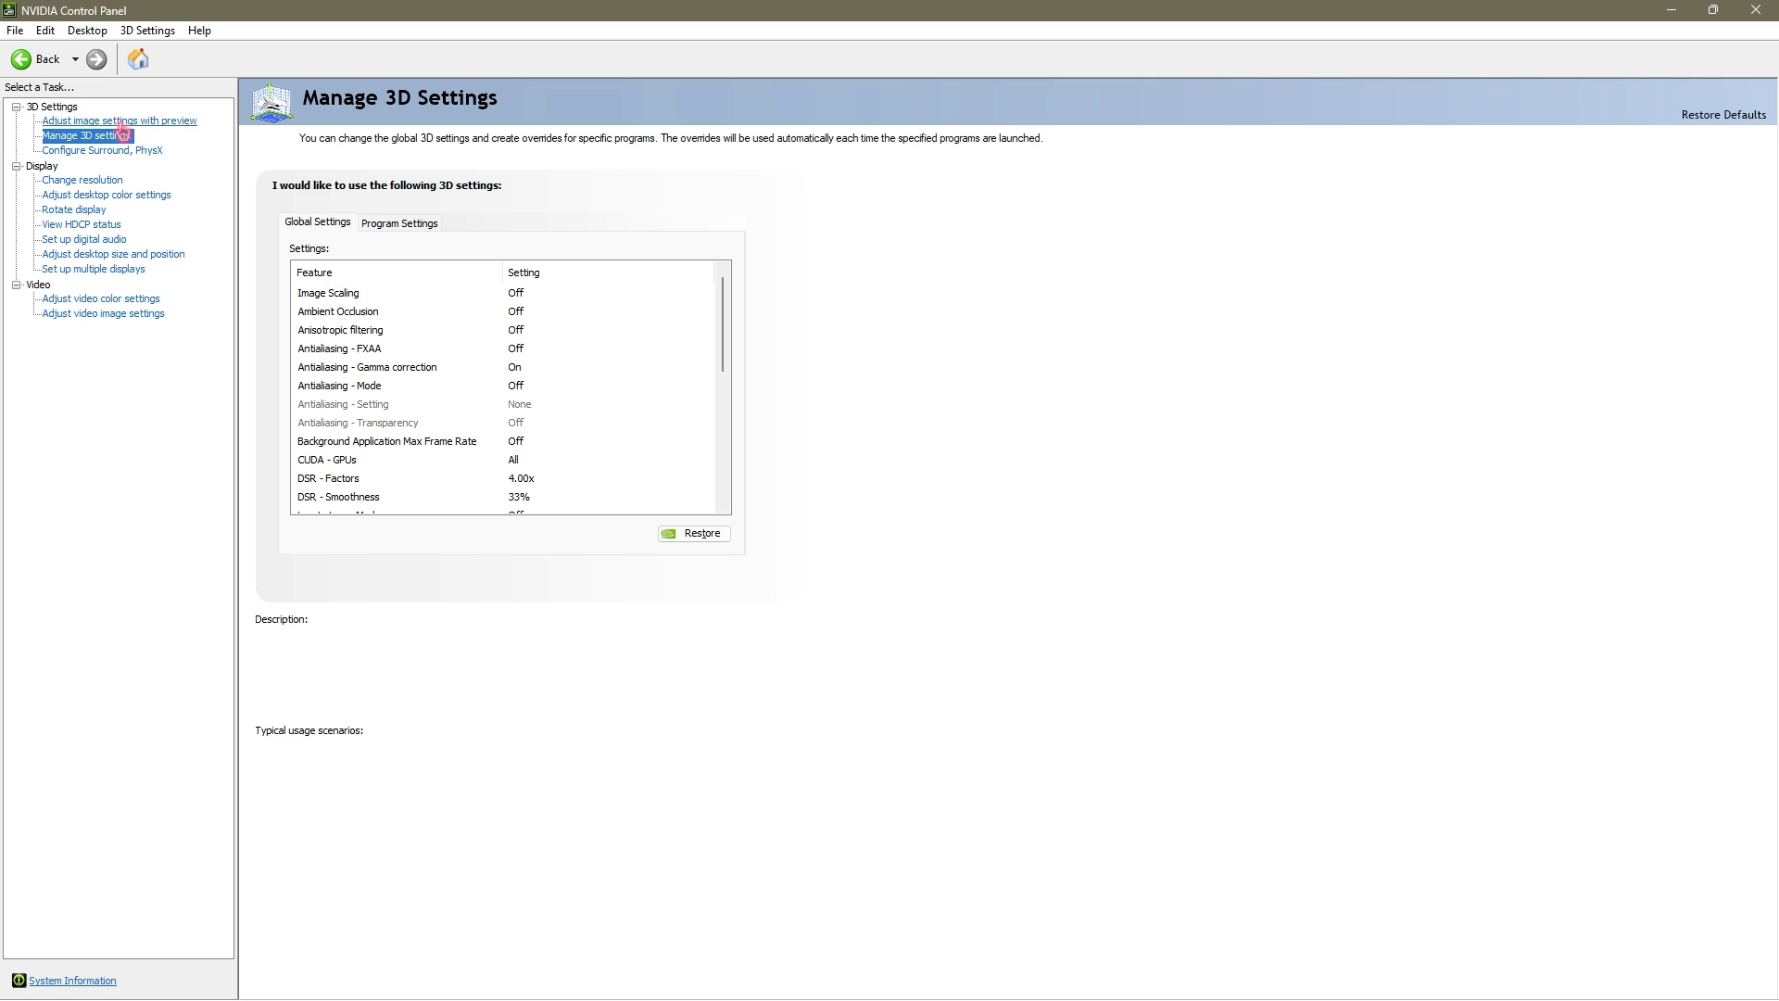
click(120, 122)
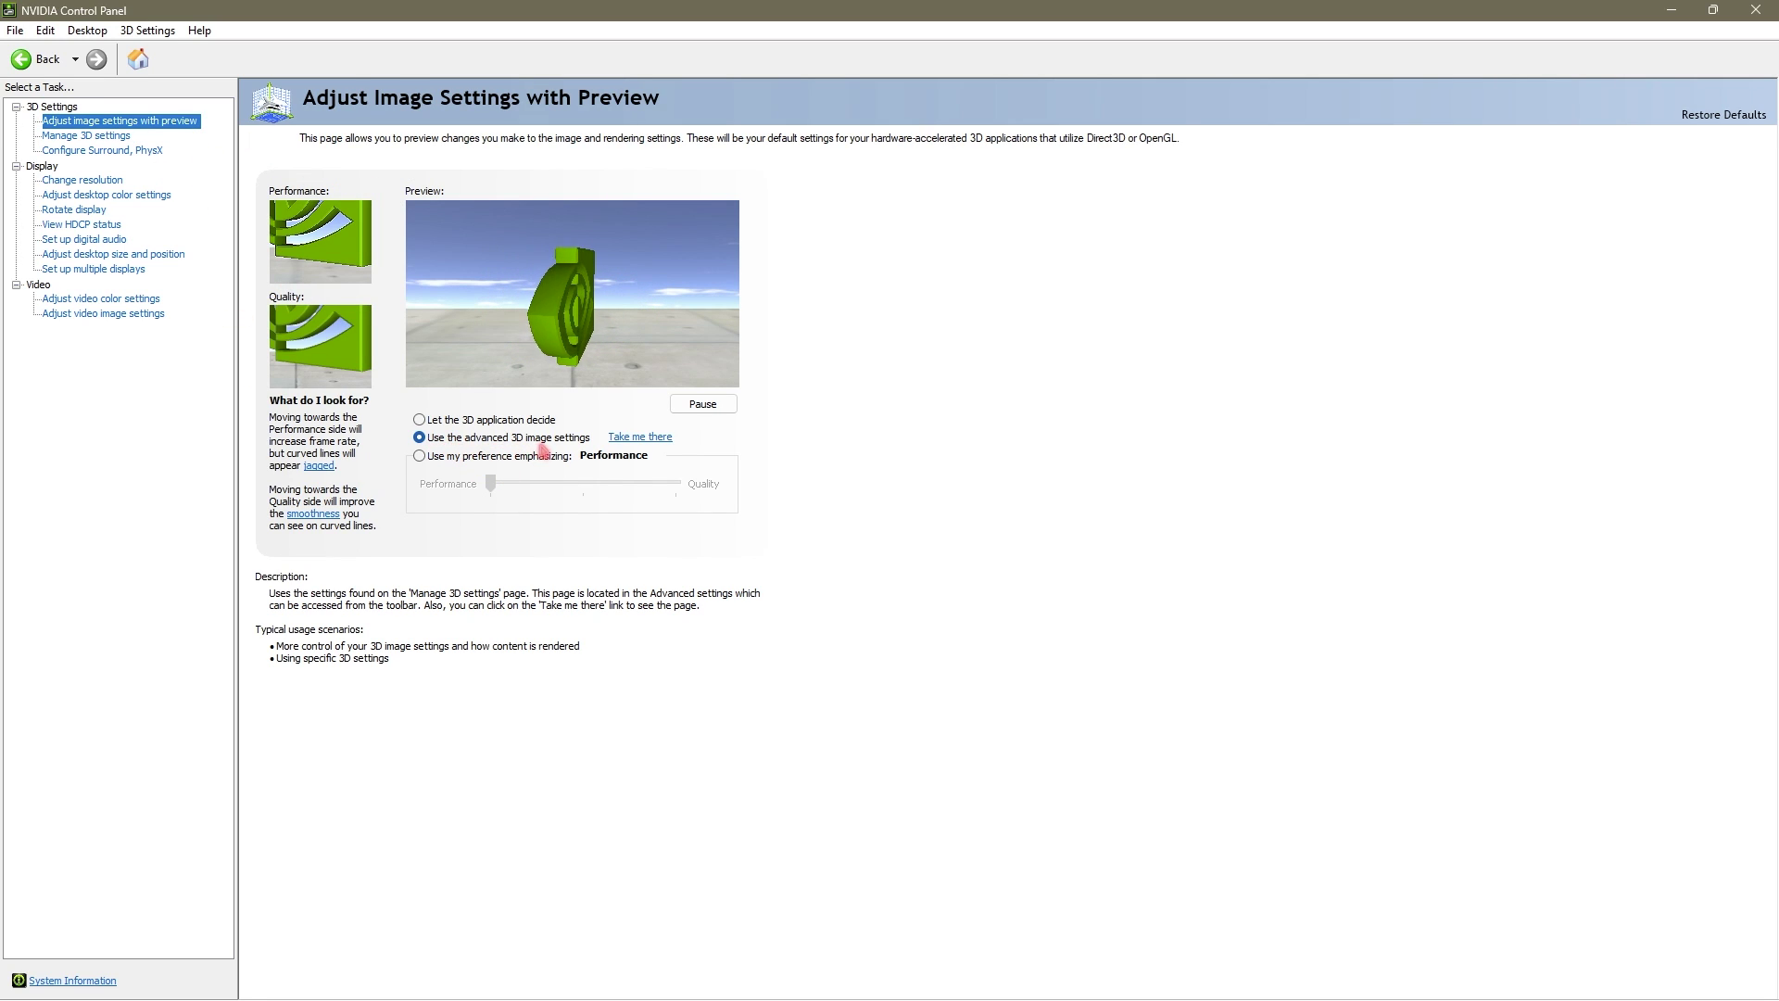
click(86, 137)
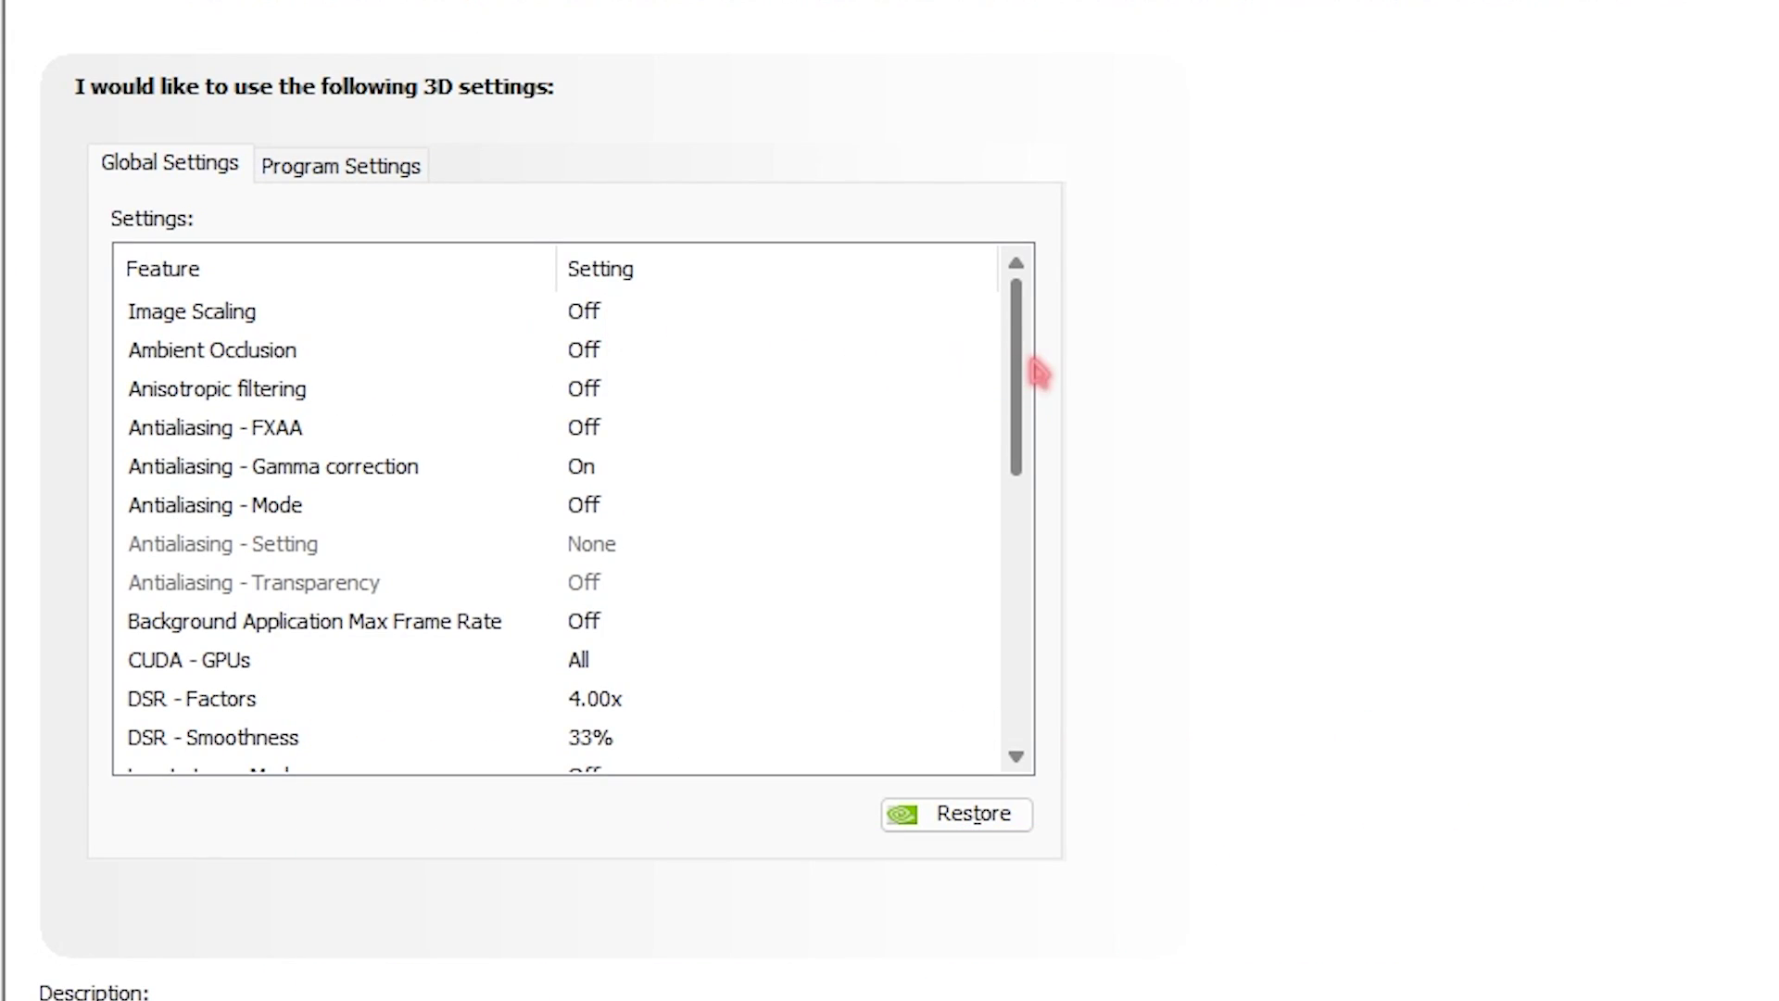
Review the Global Settings list down to Power management mode, then close NVIDIA Control Panel.
scroll(1014, 397, down, 1)
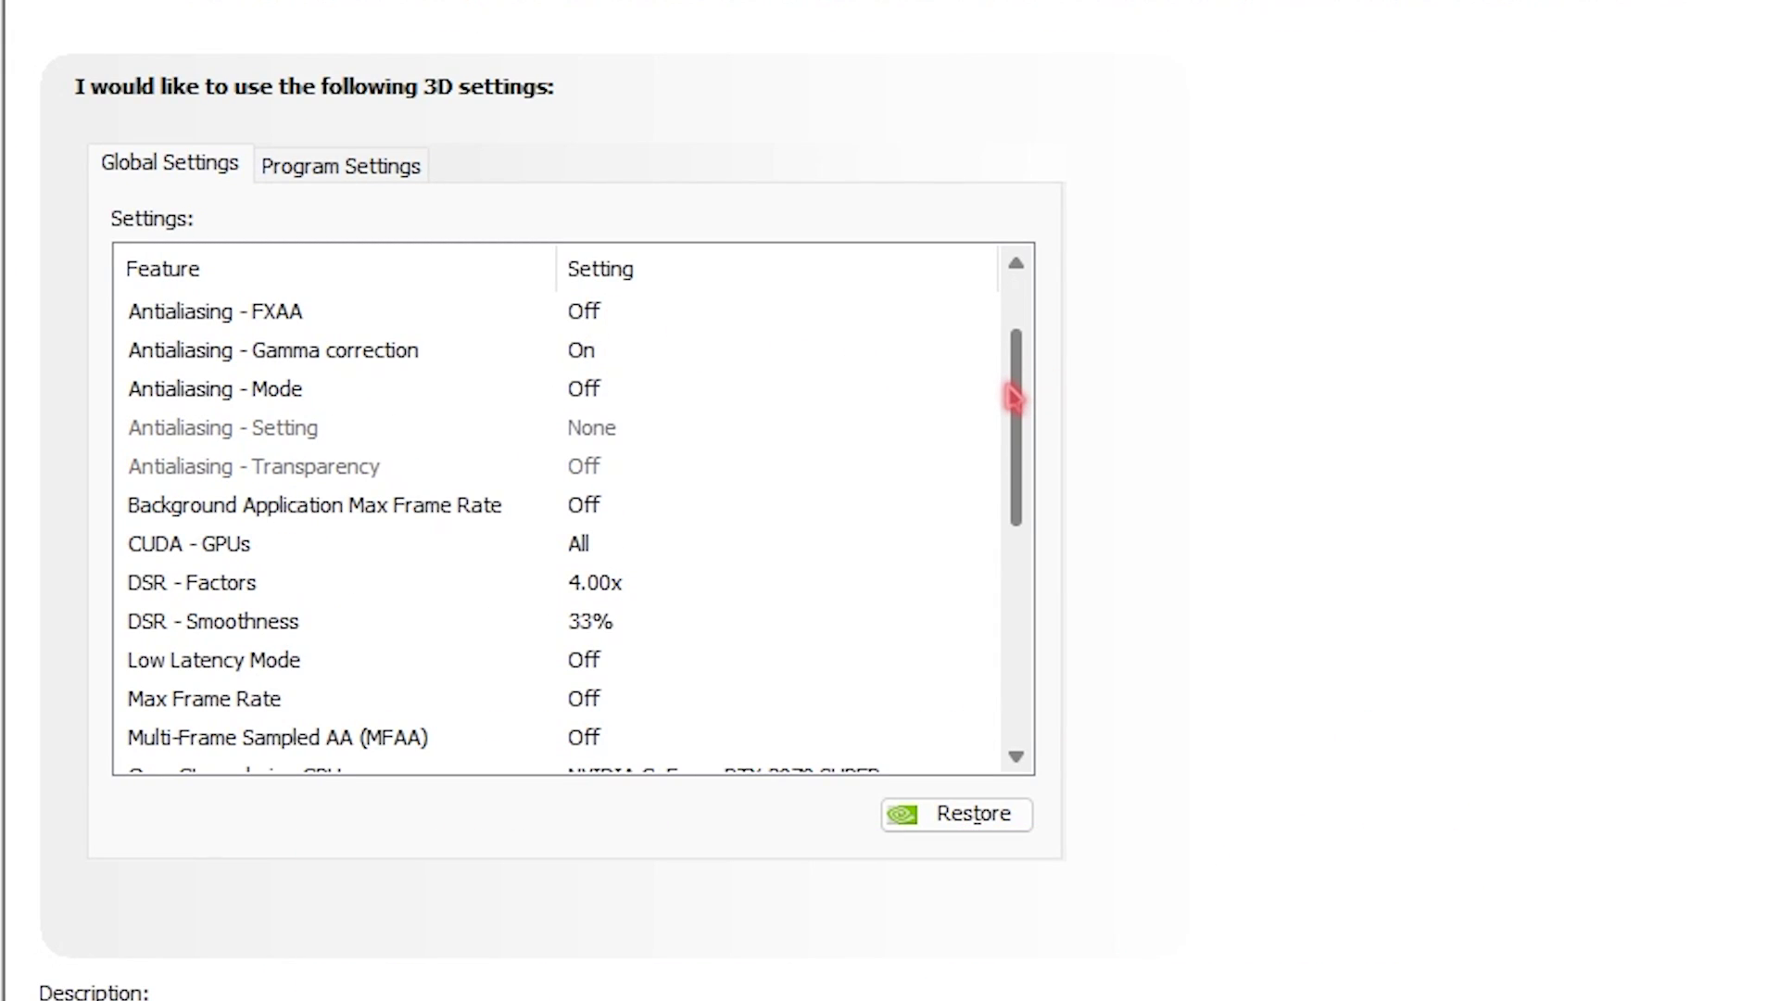
scroll(1013, 397, down, 1)
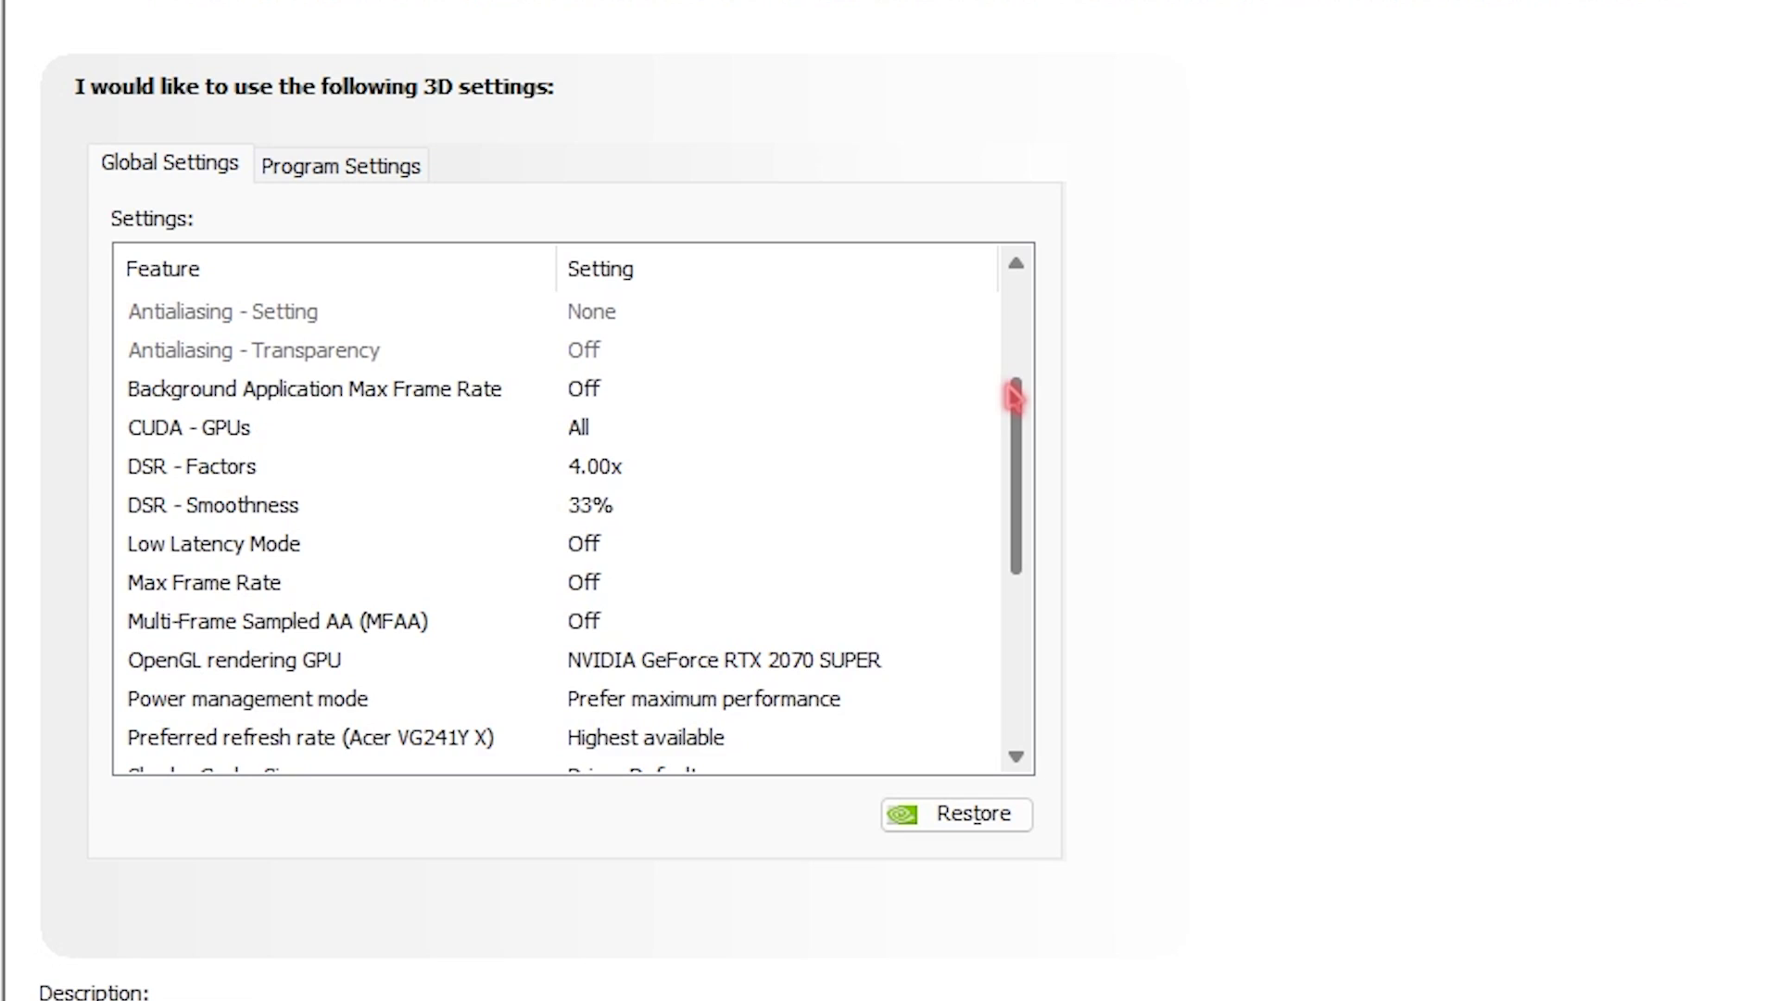
scroll(1014, 396, down, 1)
scroll(1014, 396, down, 1)
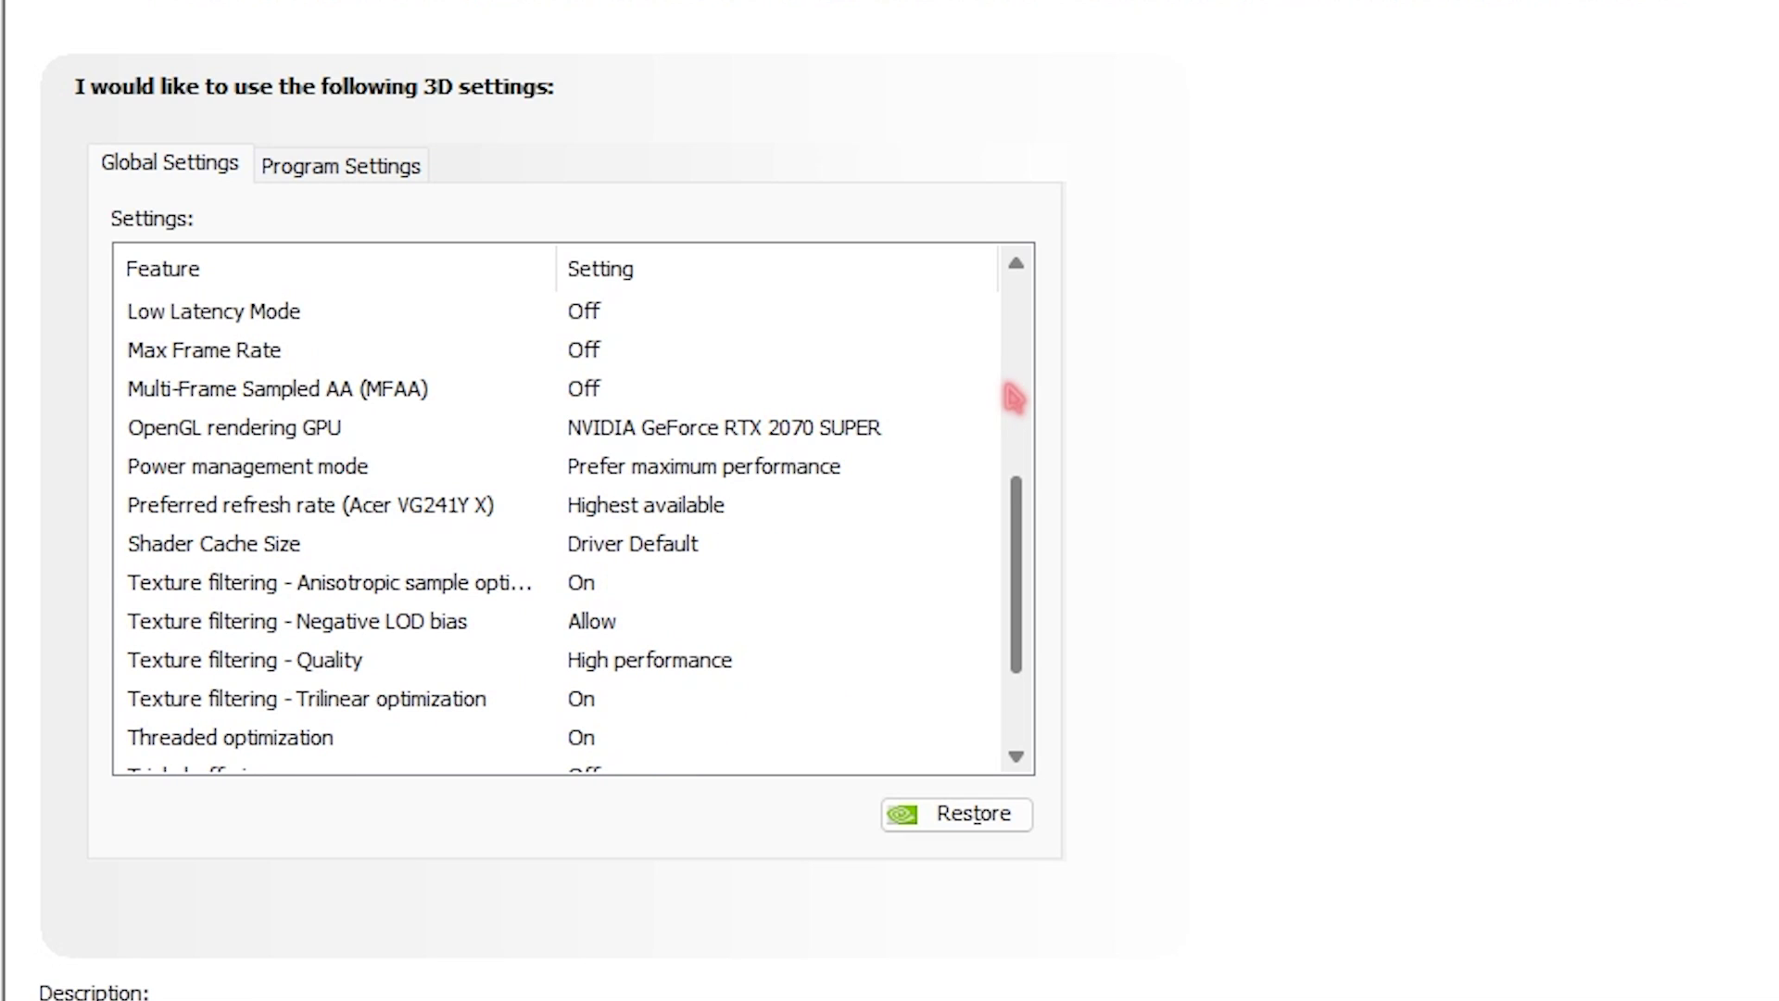
scroll(1014, 396, down, 1)
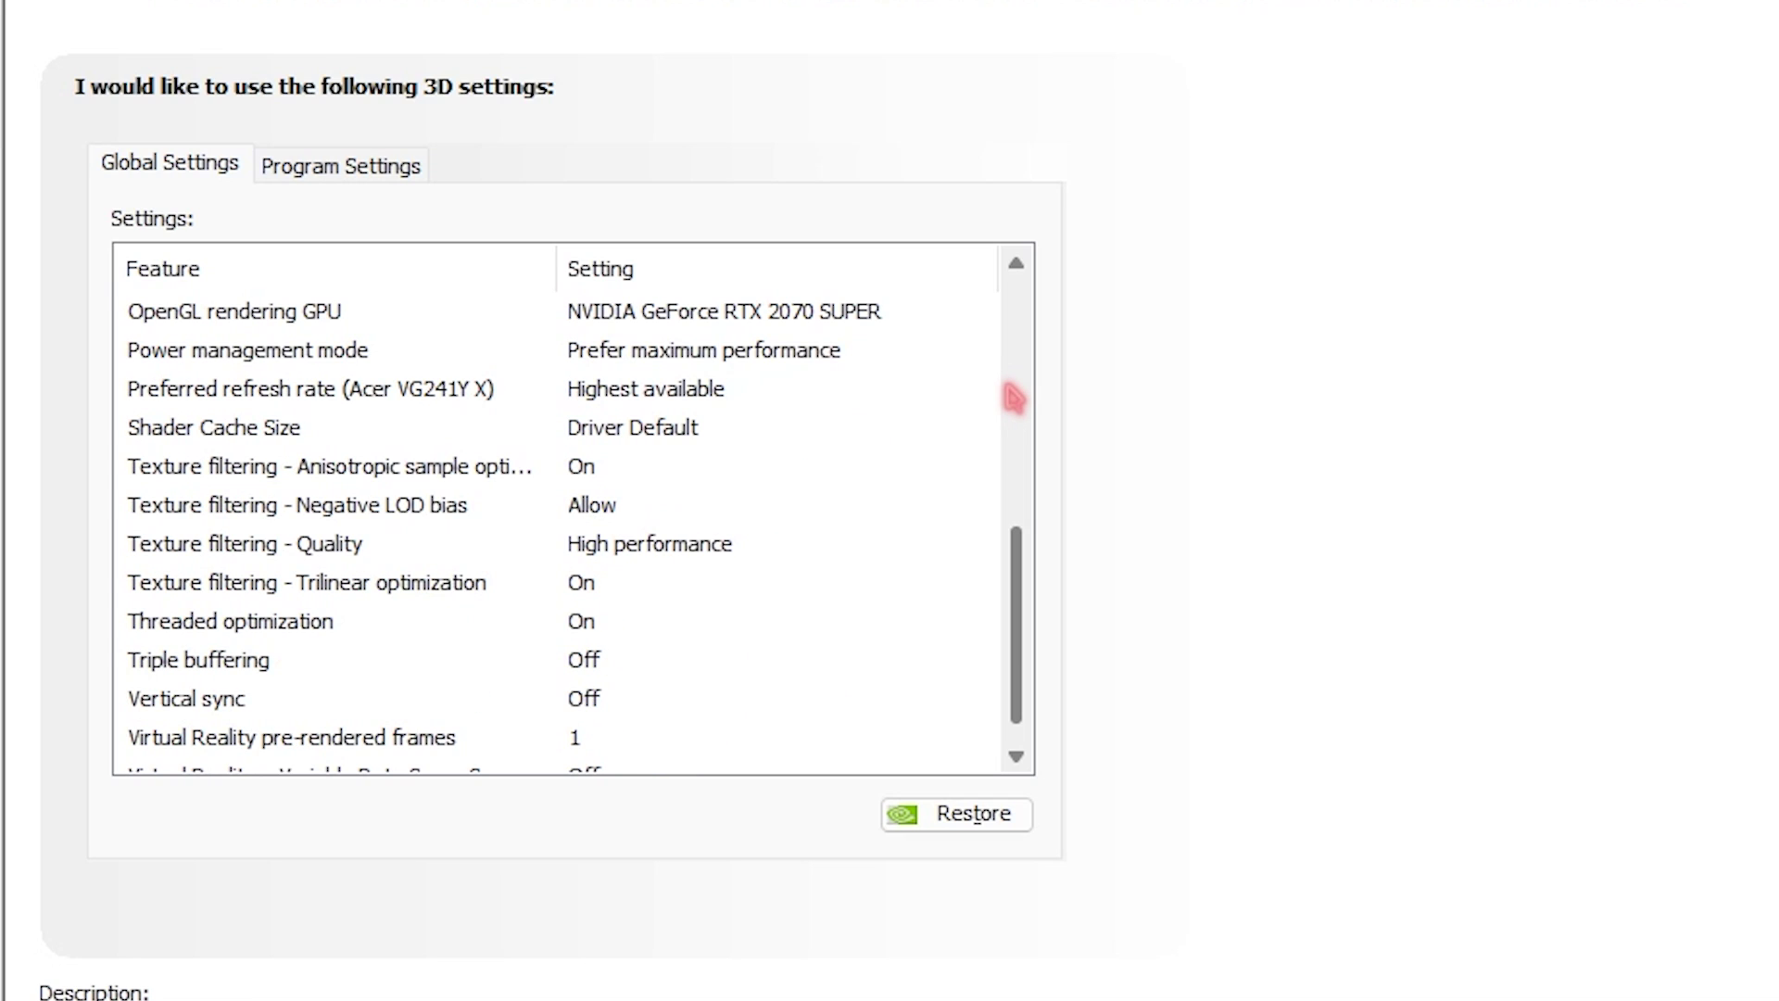
scroll(1014, 397, down, 1)
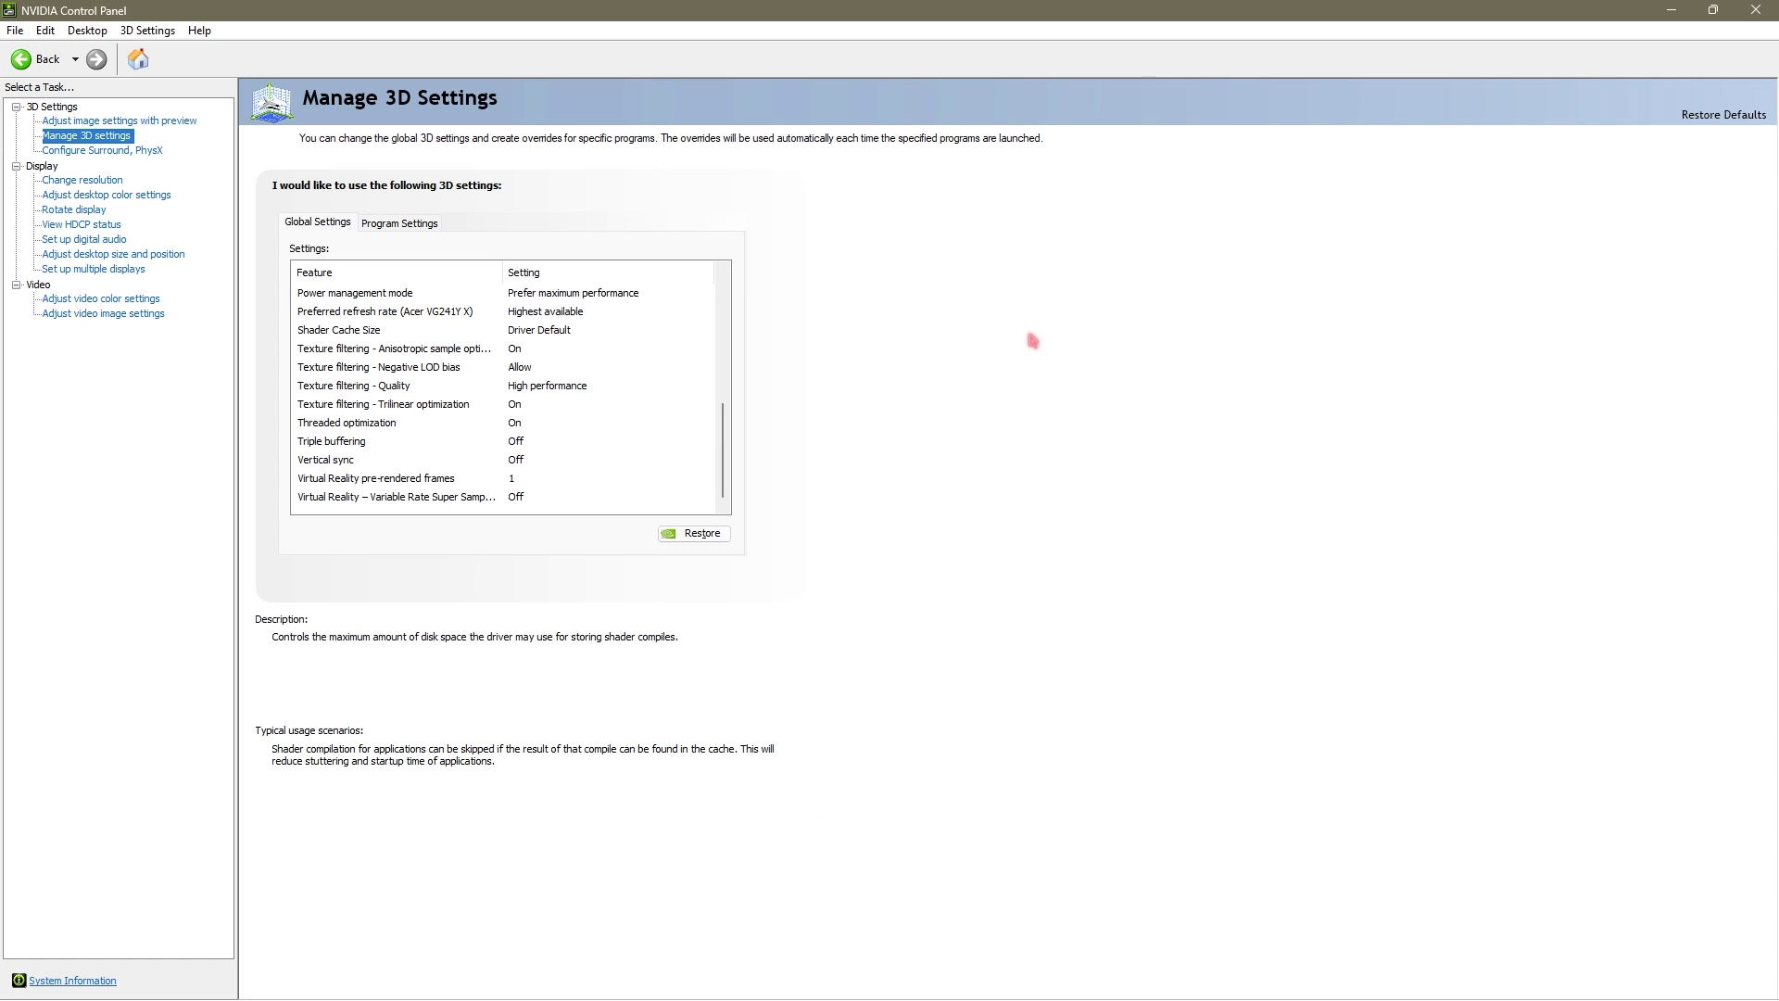
click(1765, 16)
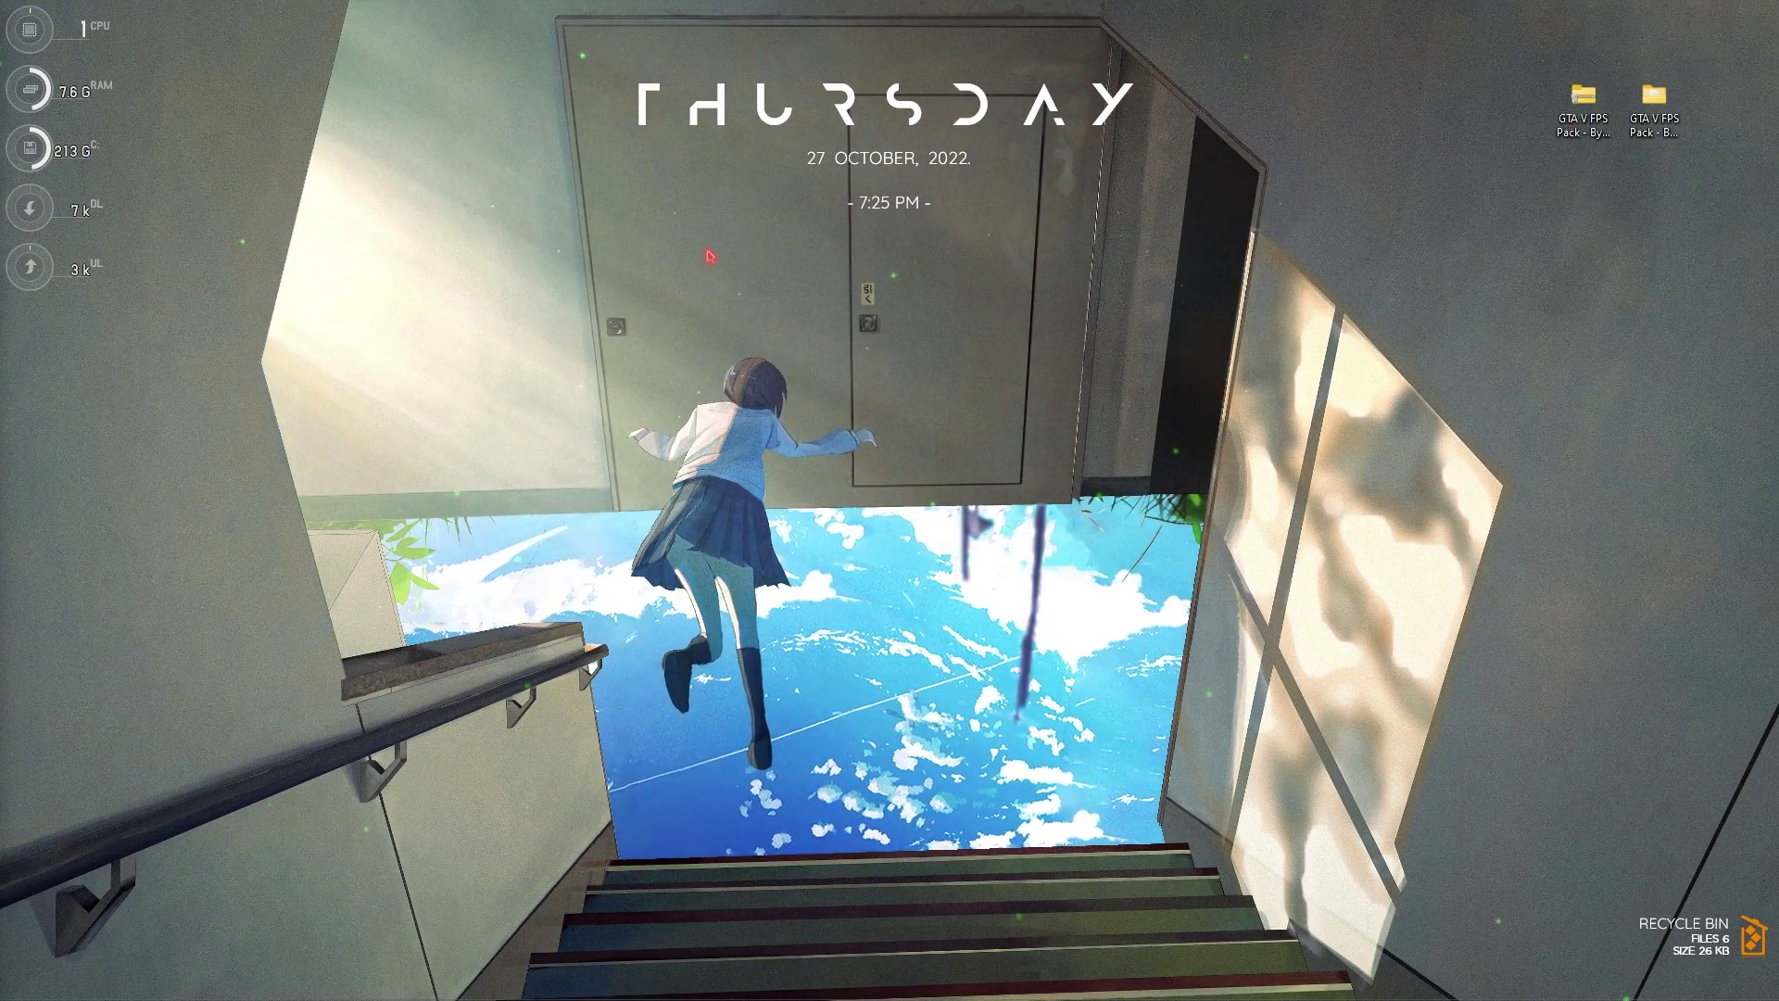
Open Settings and search 'game mode' to reach the Gaming › Game Mode page, which is On.
key(super)
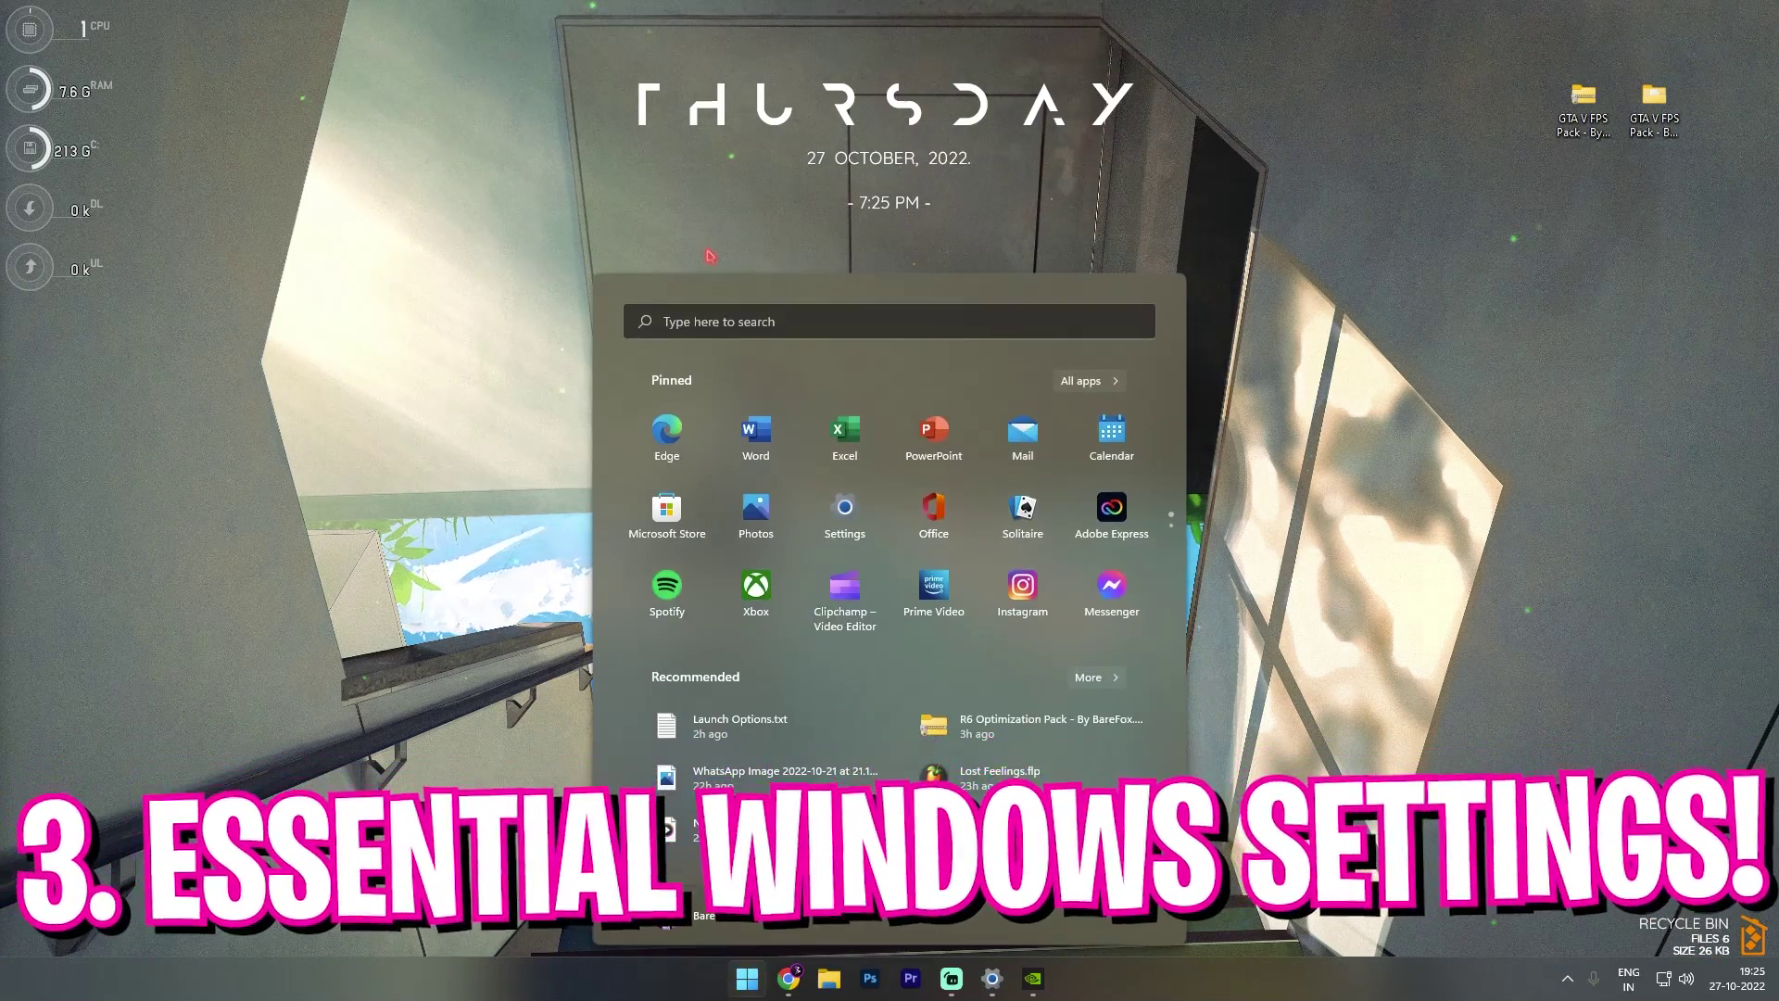
text(settings)
key(Return)
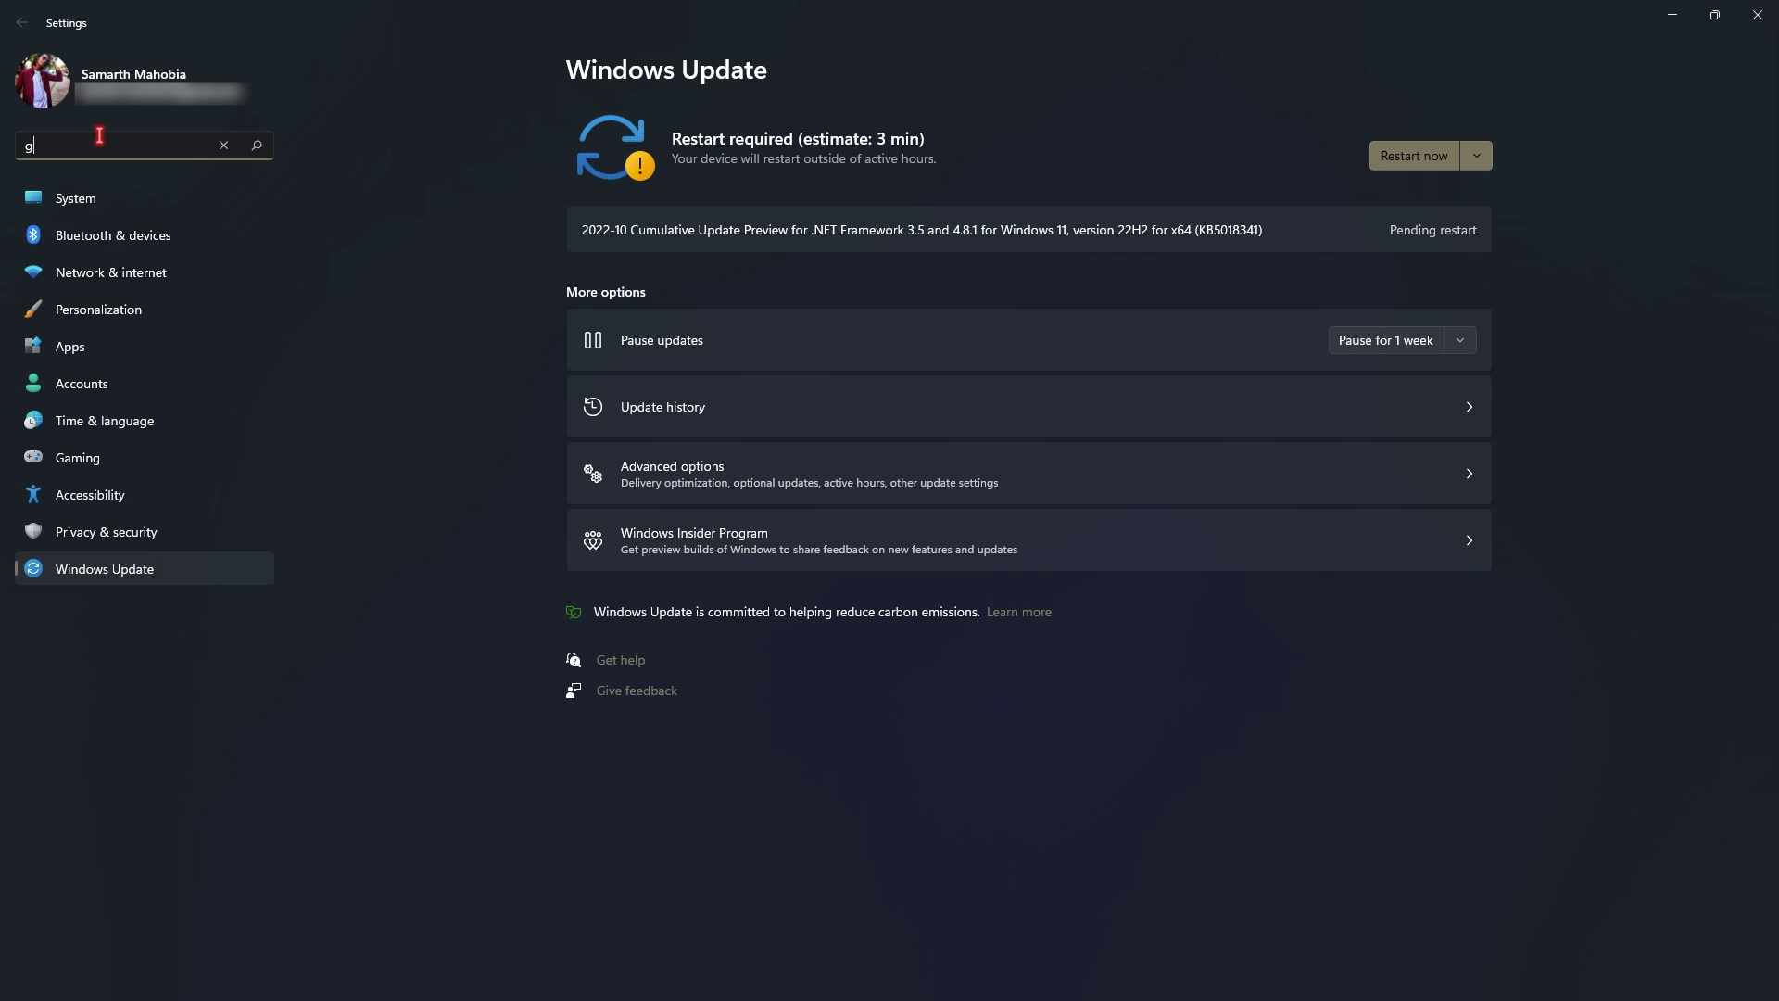
click(99, 135)
text(game mode)
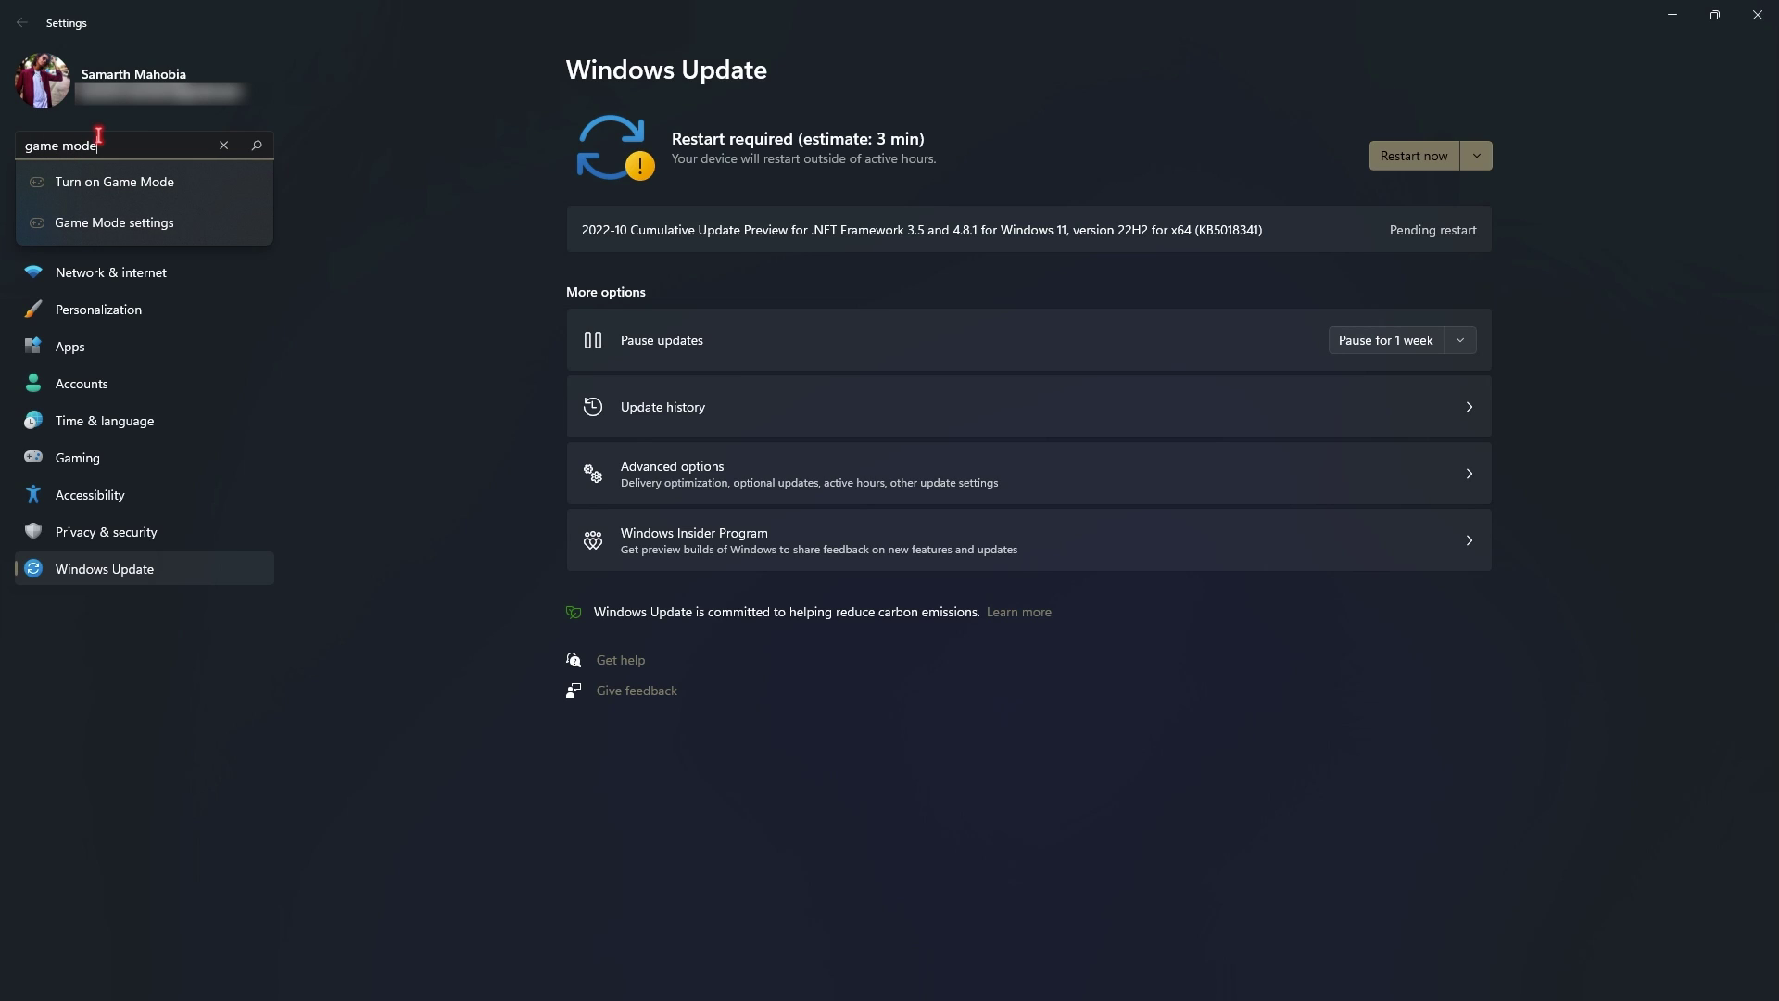
click(85, 182)
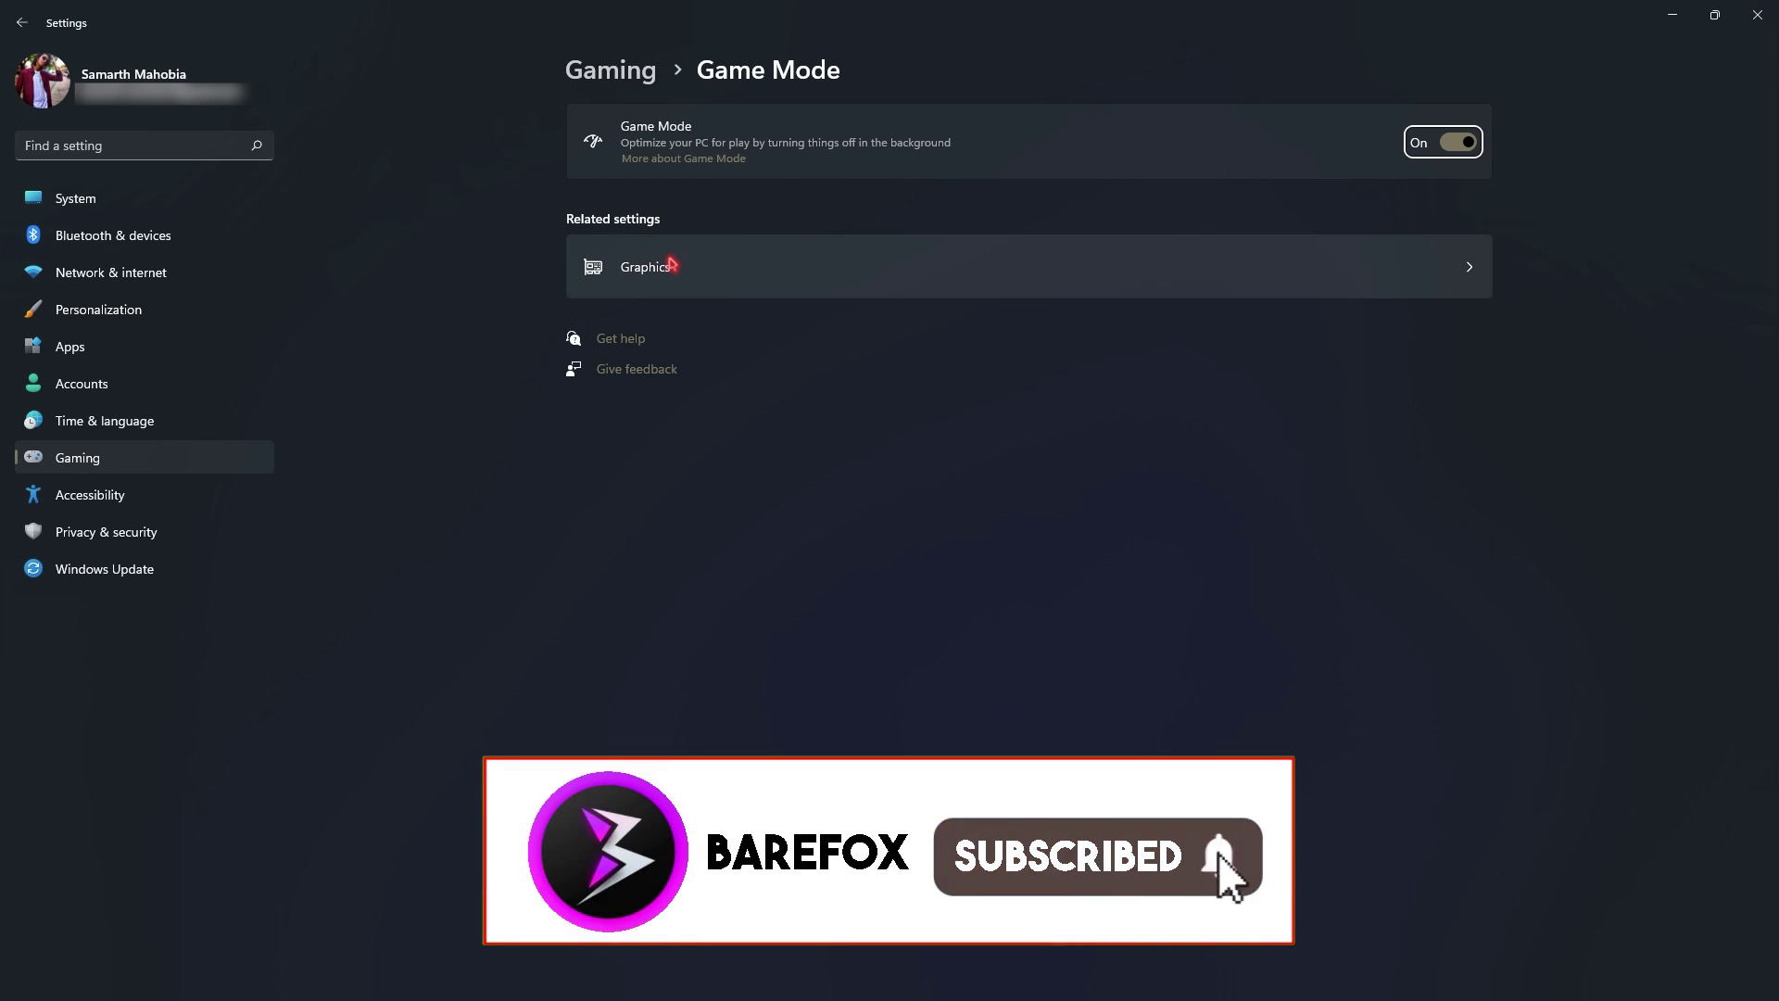
In Graphics settings, save the High performance preference for GTA5.exe.
click(690, 285)
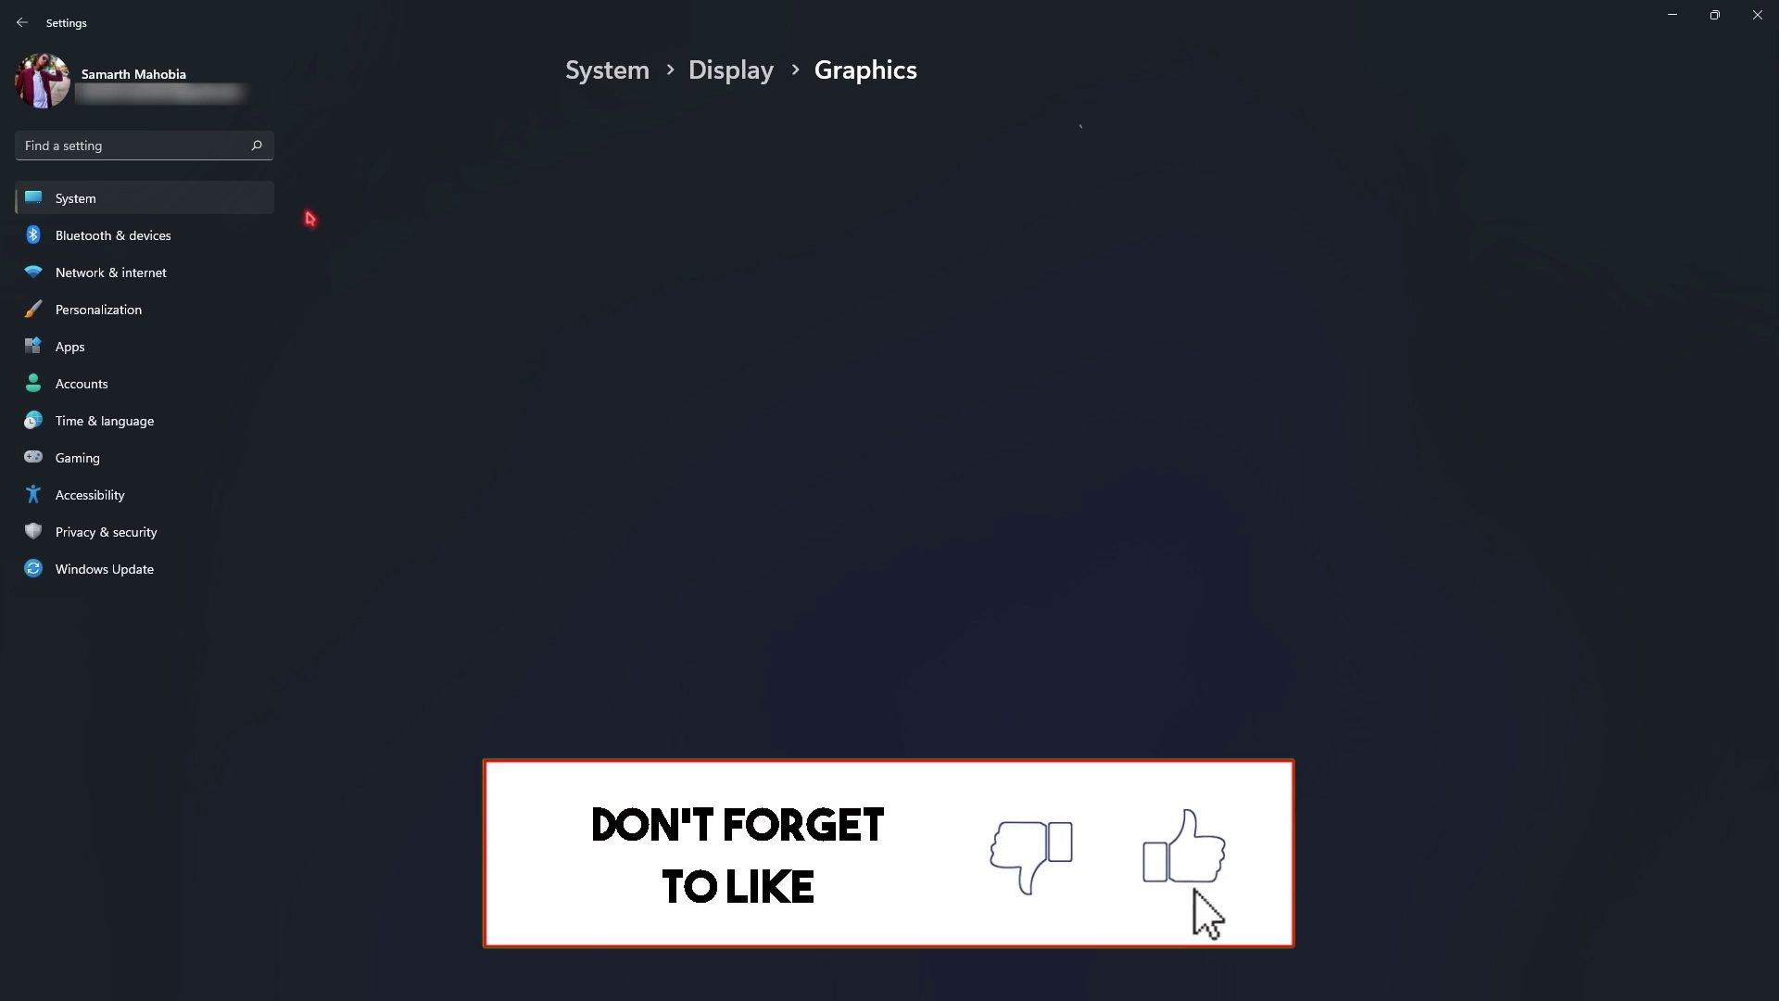
scroll(658, 769, down, 5)
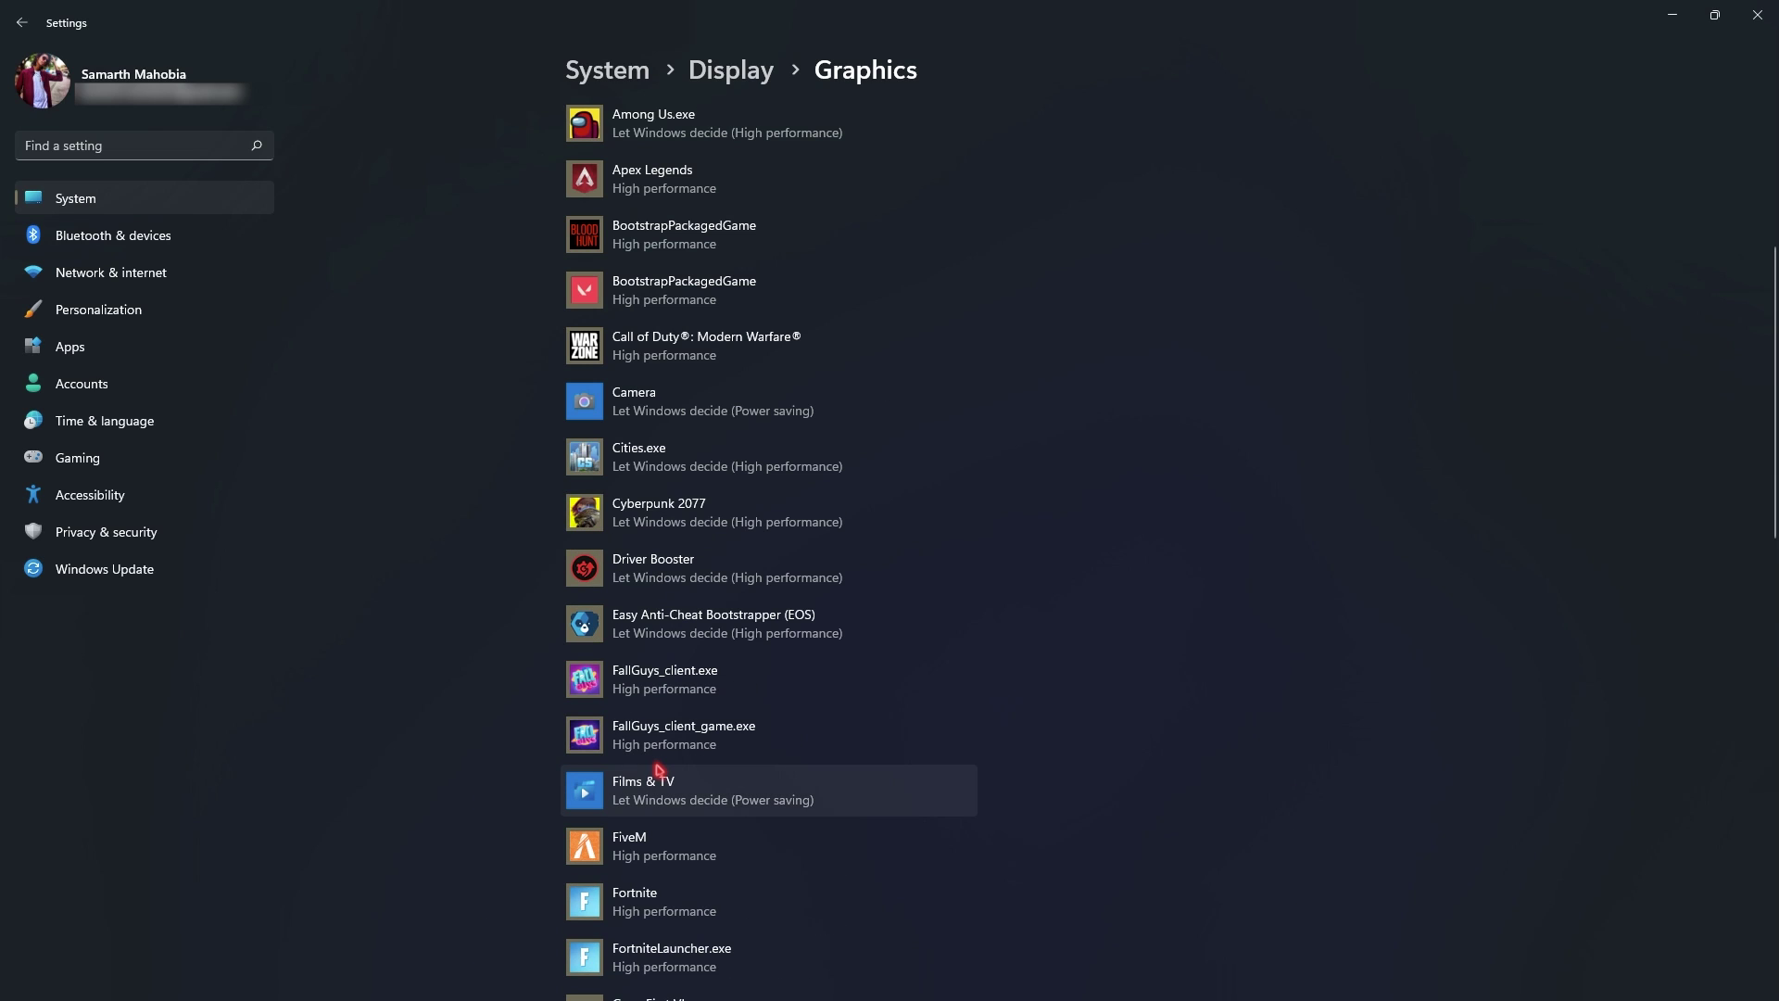
scroll(658, 769, up, 4)
scroll(658, 769, down, 3)
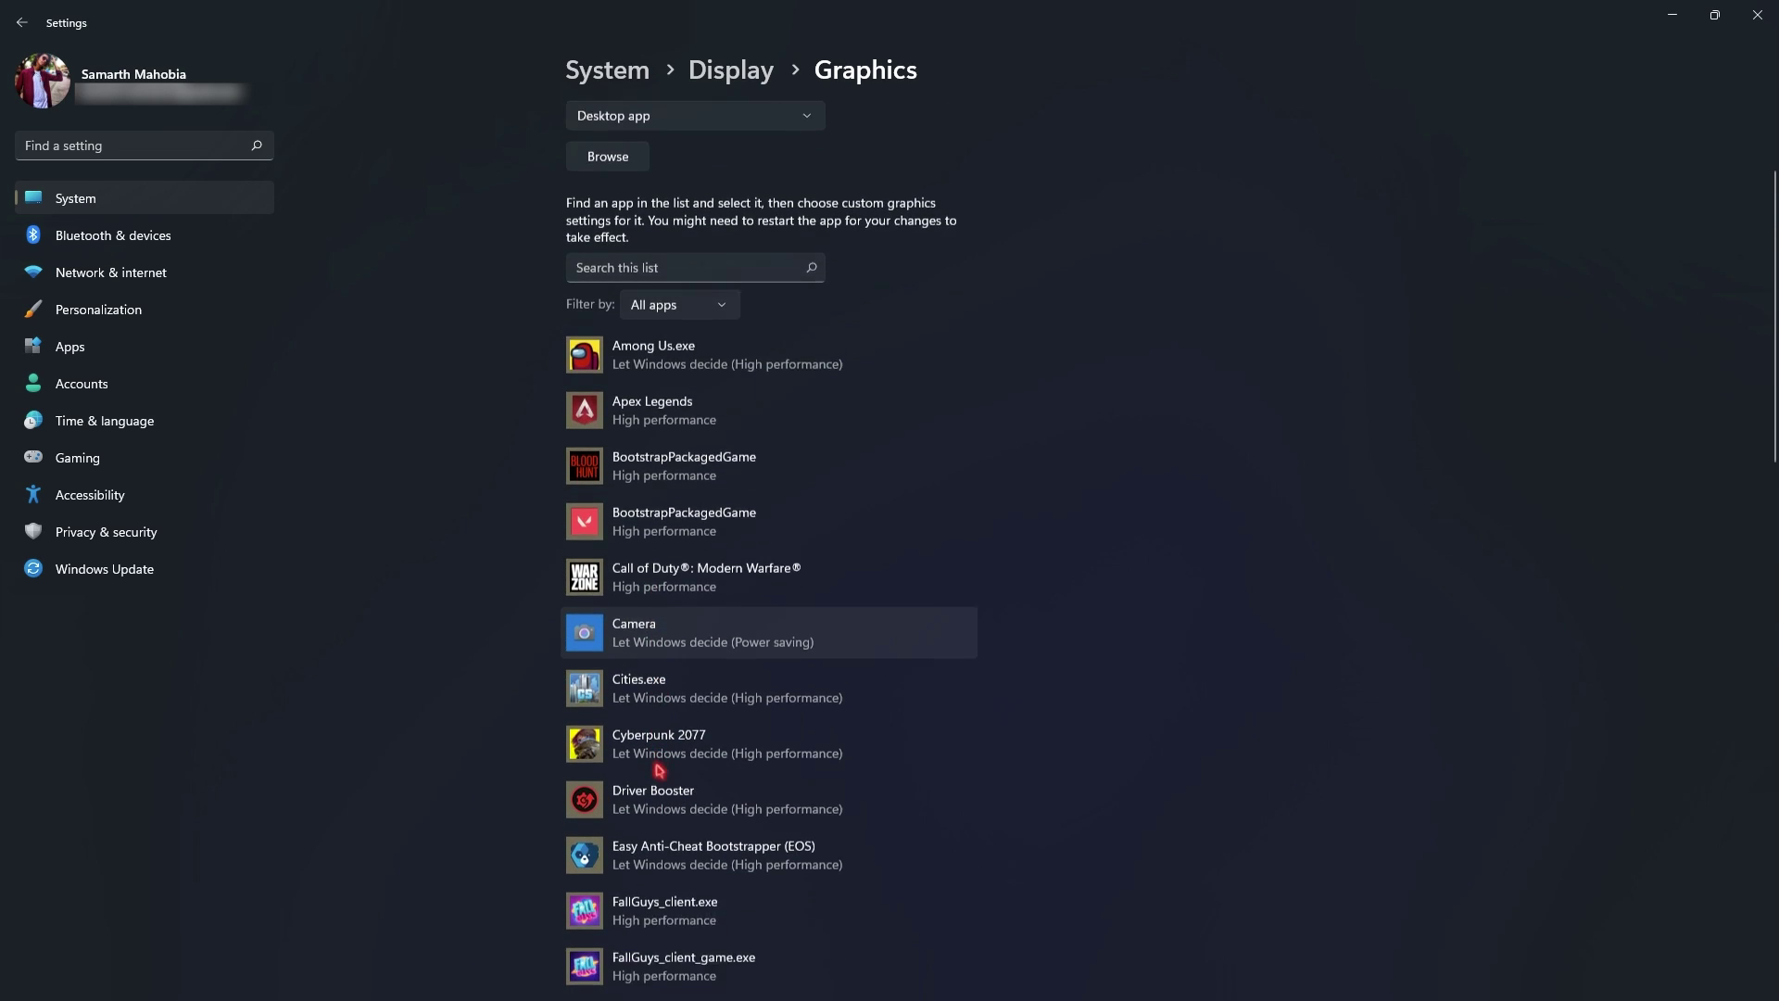
scroll(685, 742, down, 3)
scroll(742, 704, up, 3)
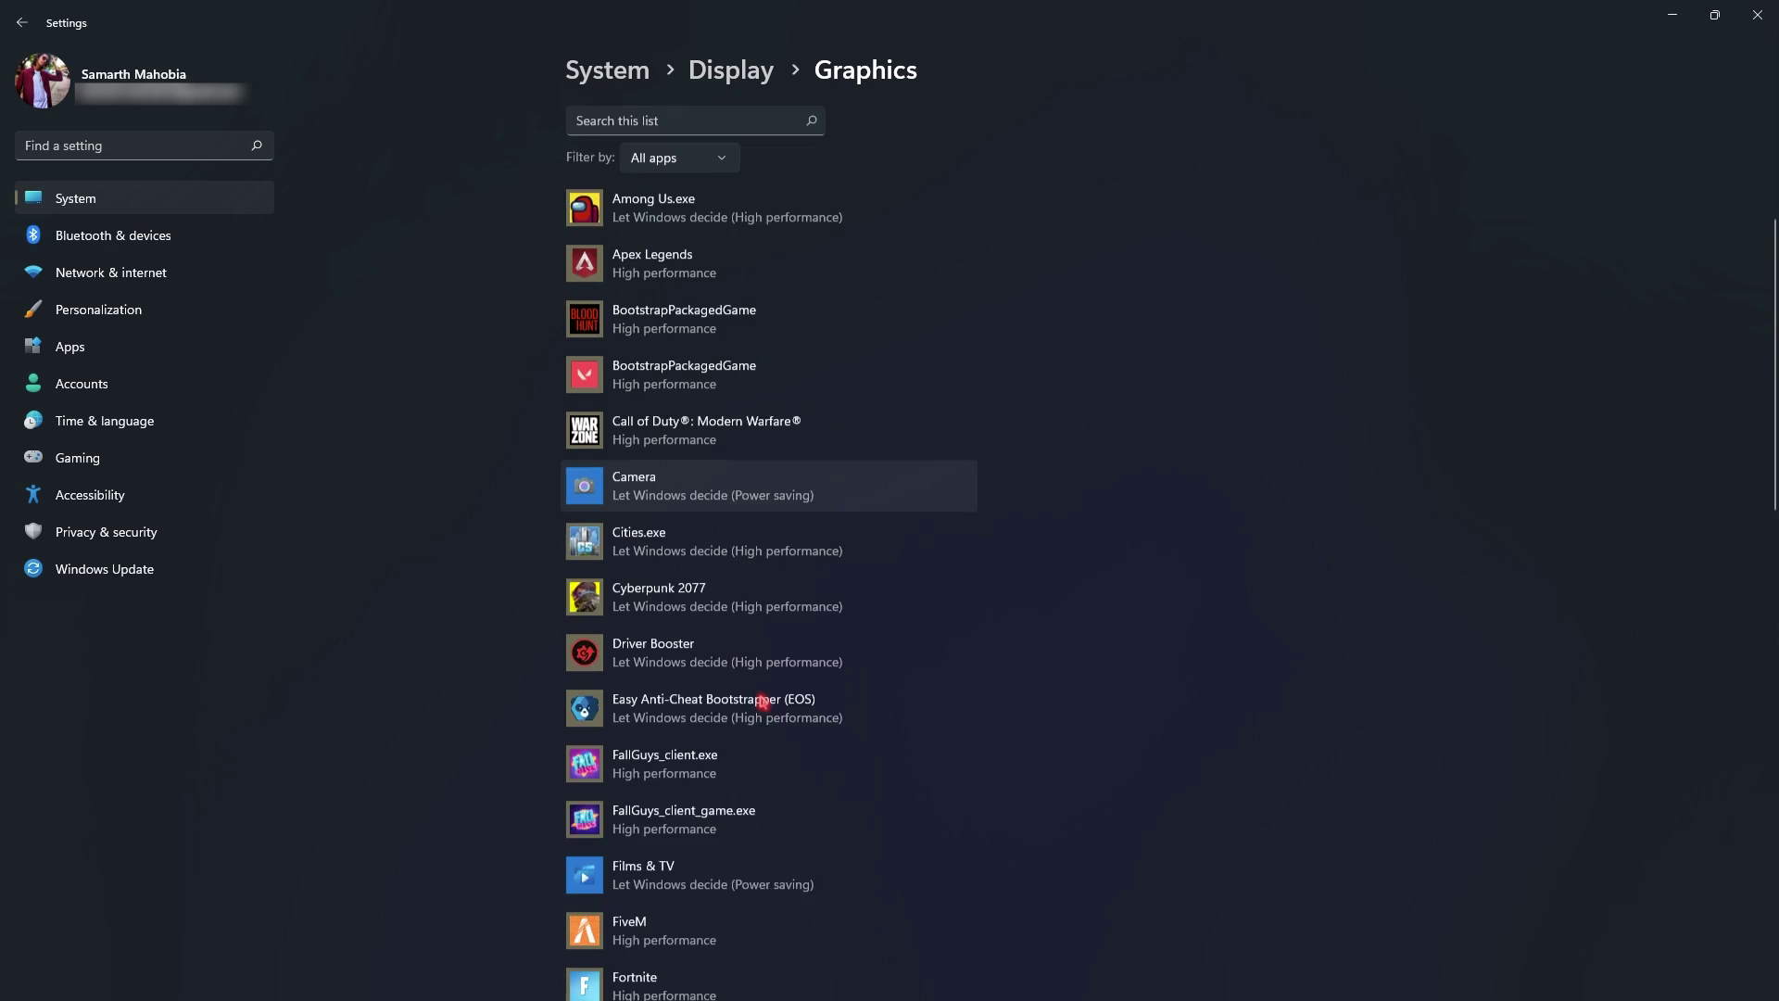
scroll(760, 701, down, 4)
scroll(762, 701, down, 3)
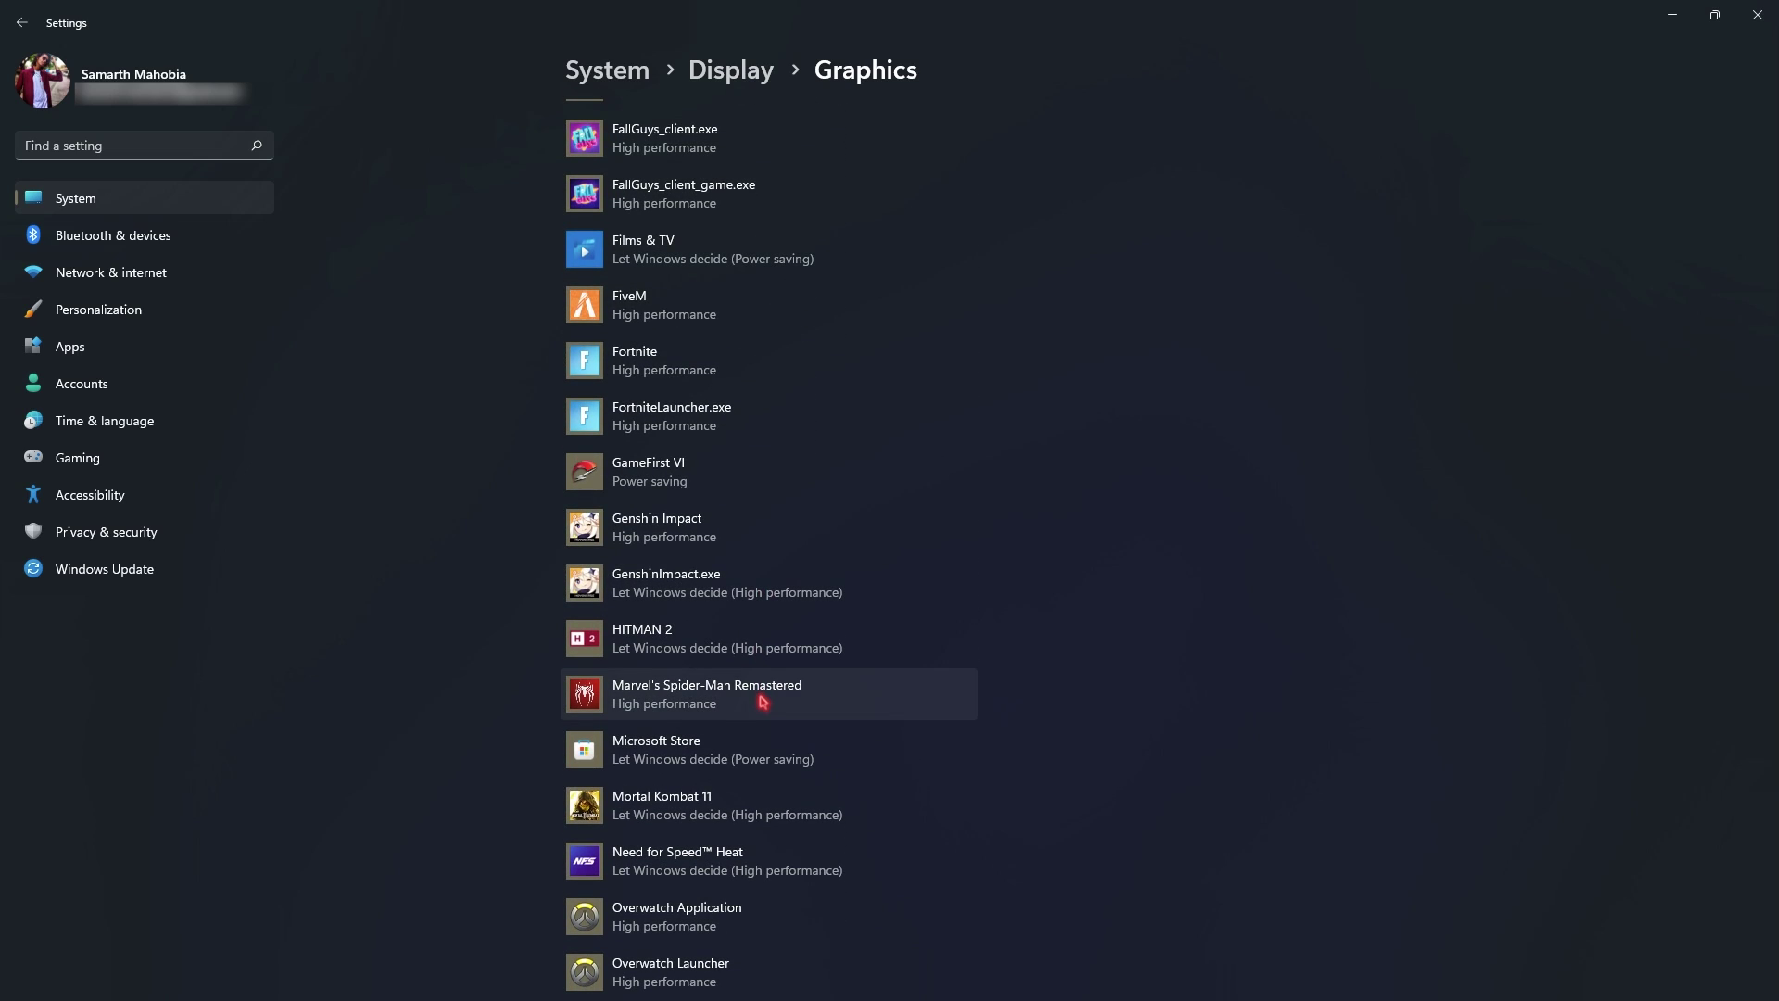
scroll(762, 702, down, 3)
scroll(761, 701, down, 6)
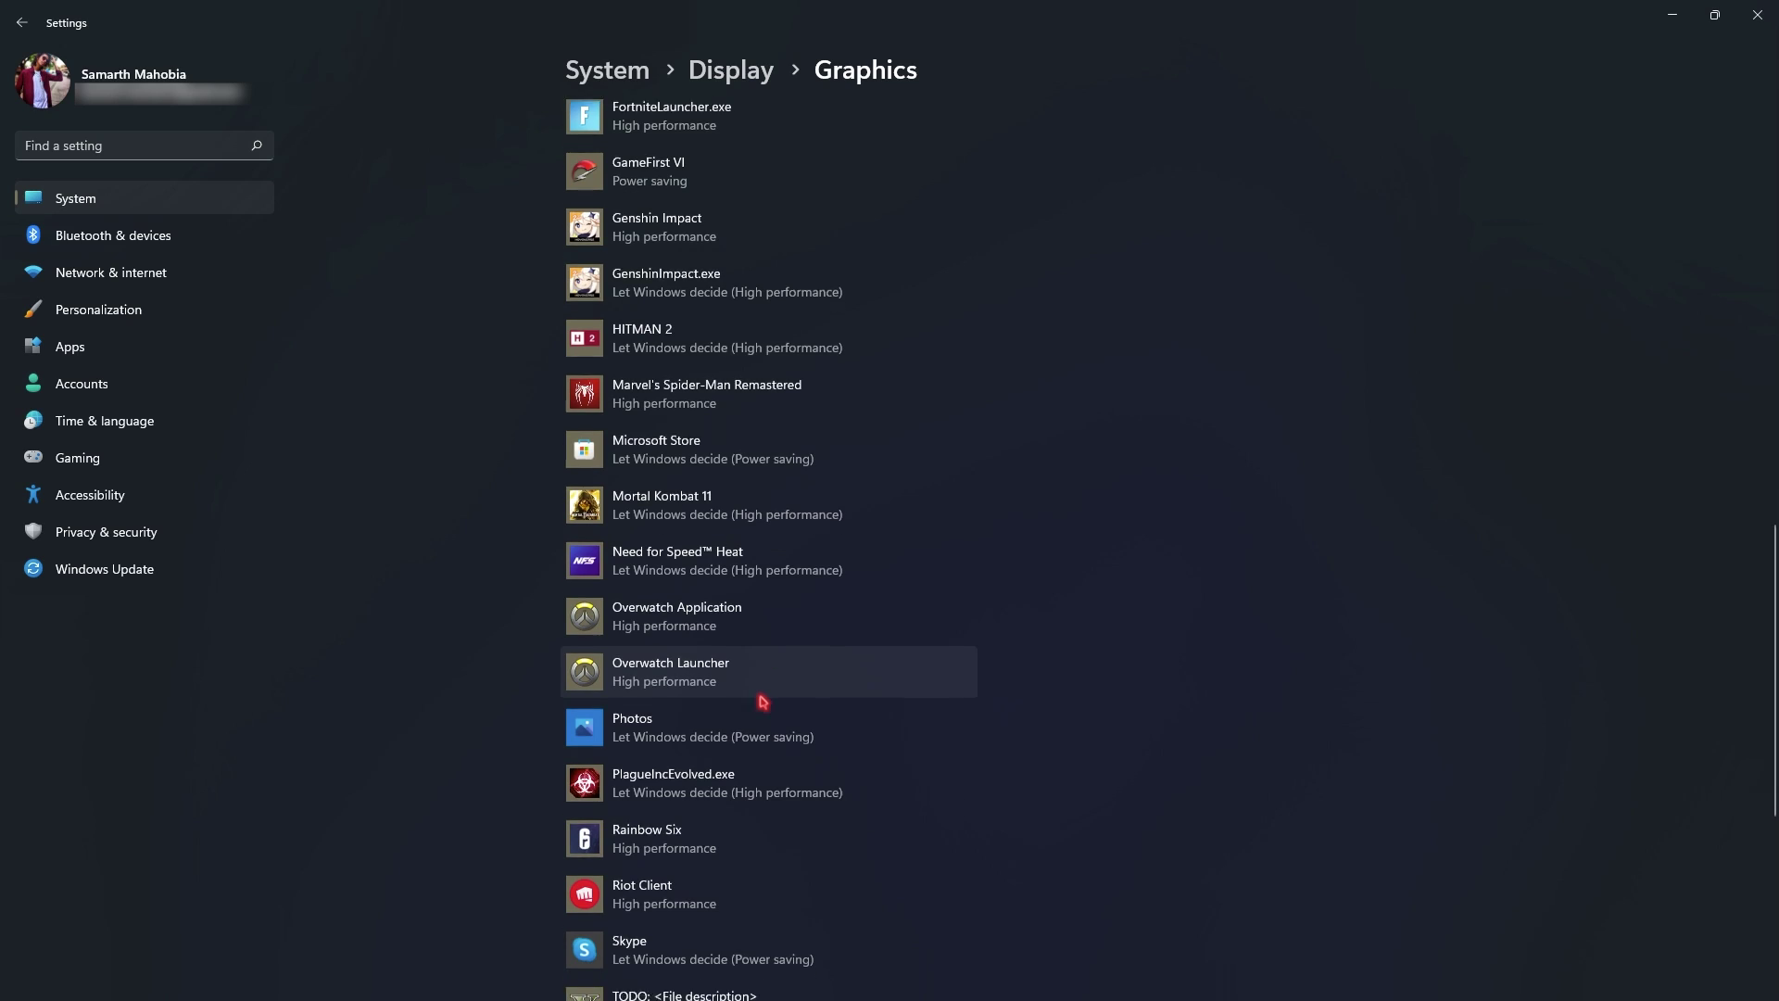
click(709, 488)
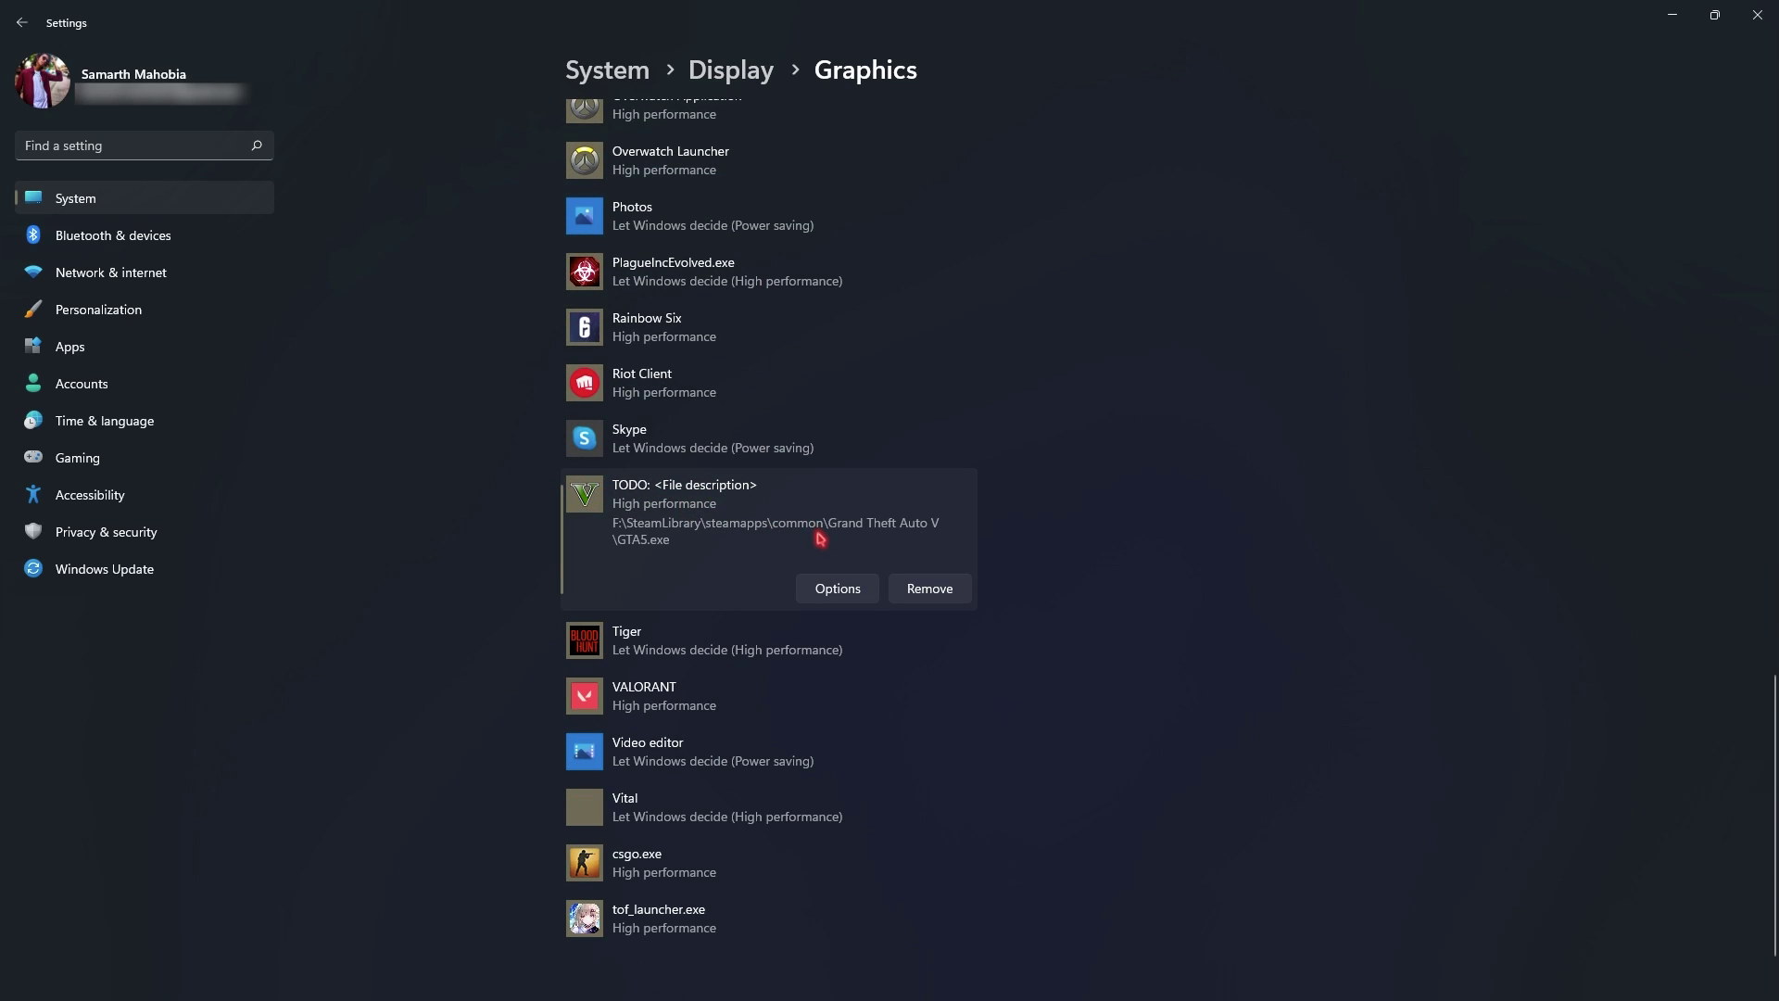
click(837, 591)
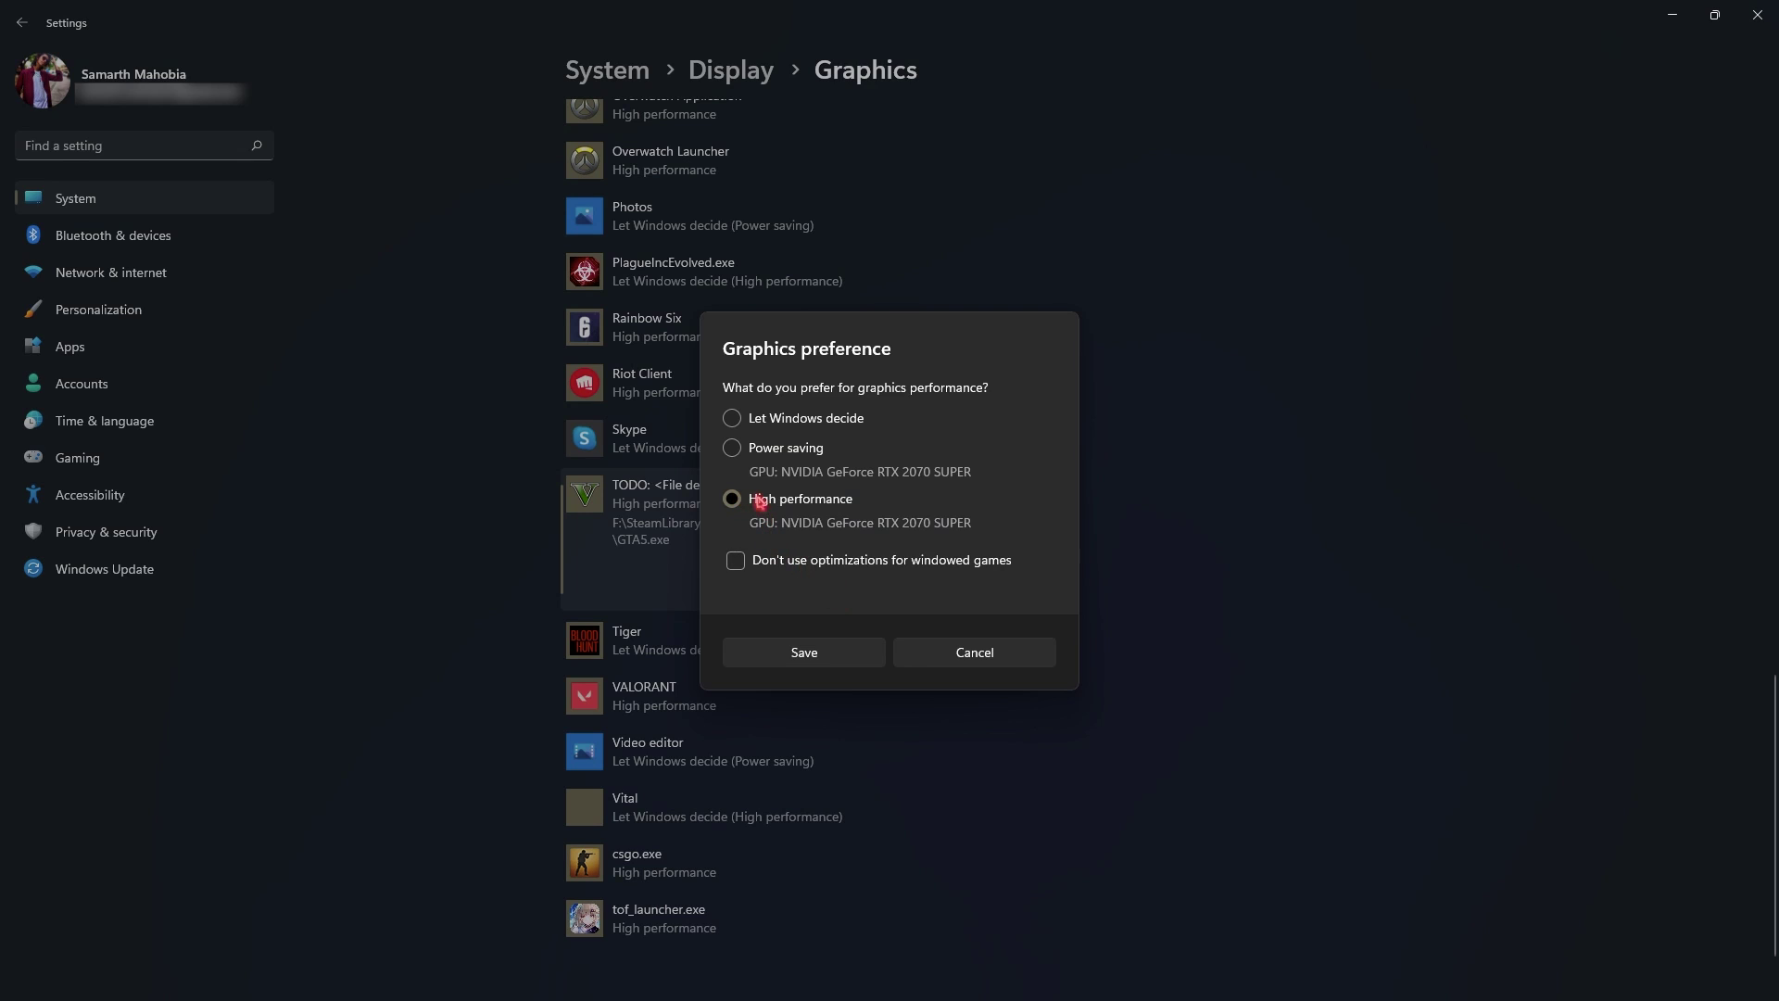
click(805, 653)
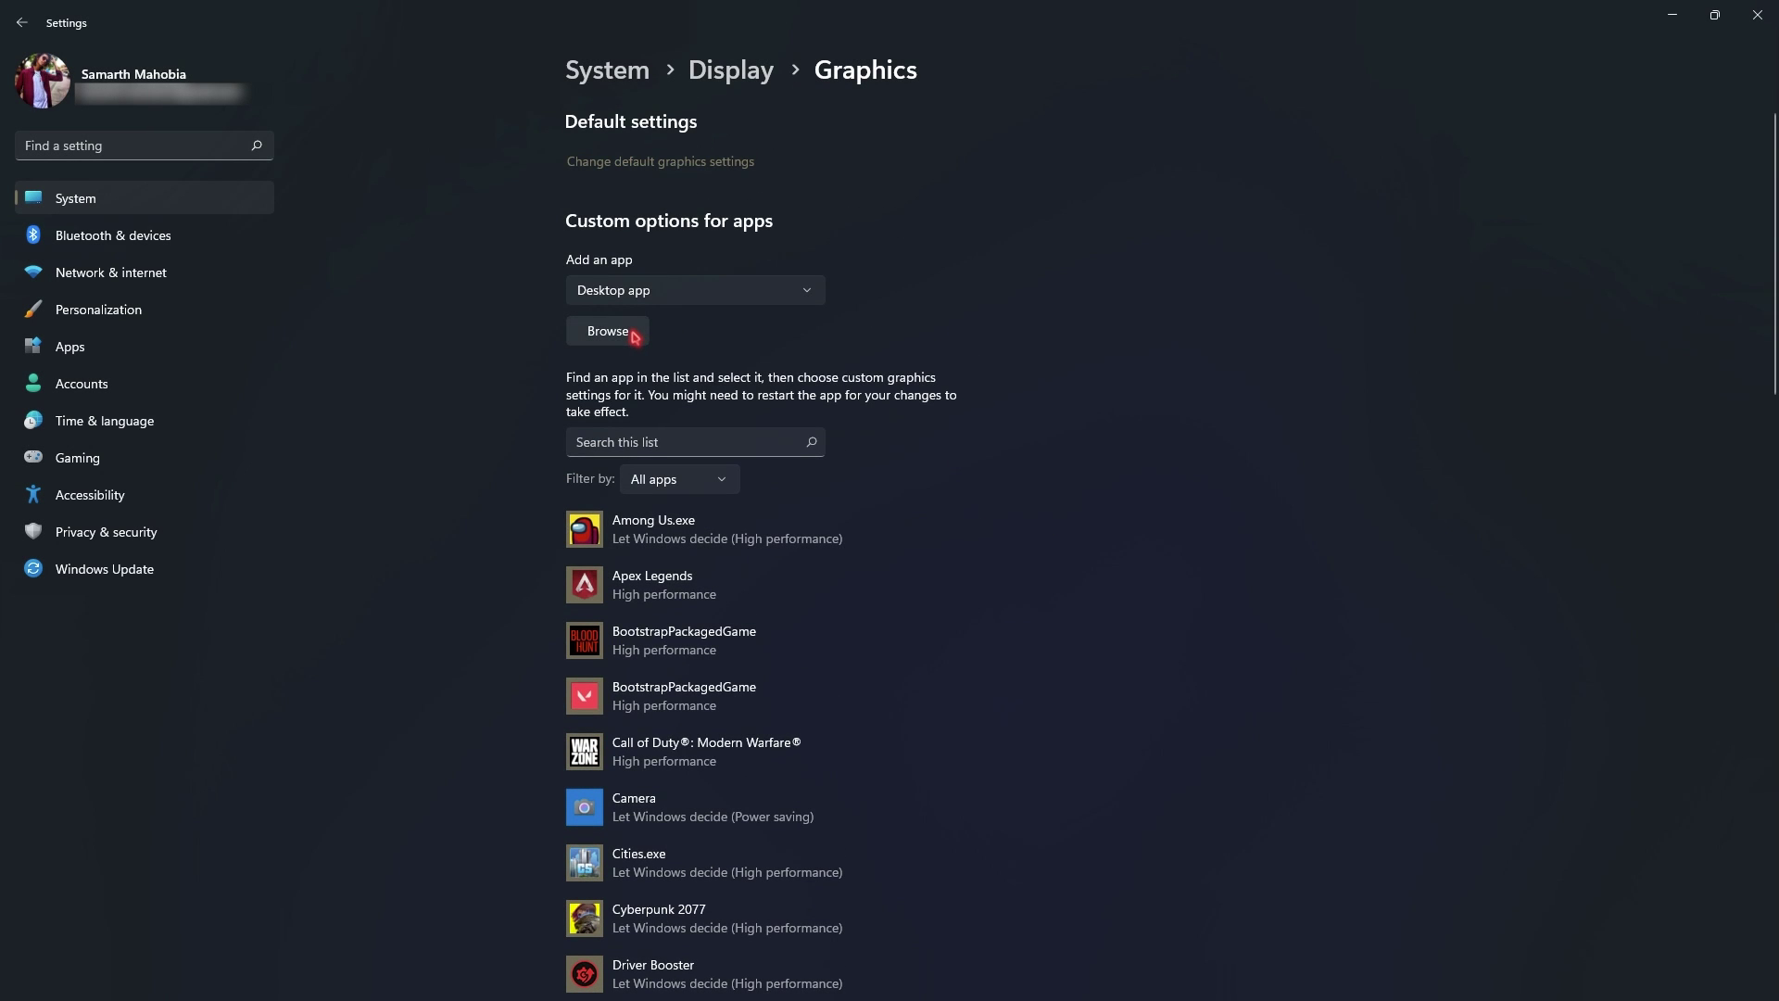
Close the Browse file picker without adding an app and return to Windows Update.
click(608, 331)
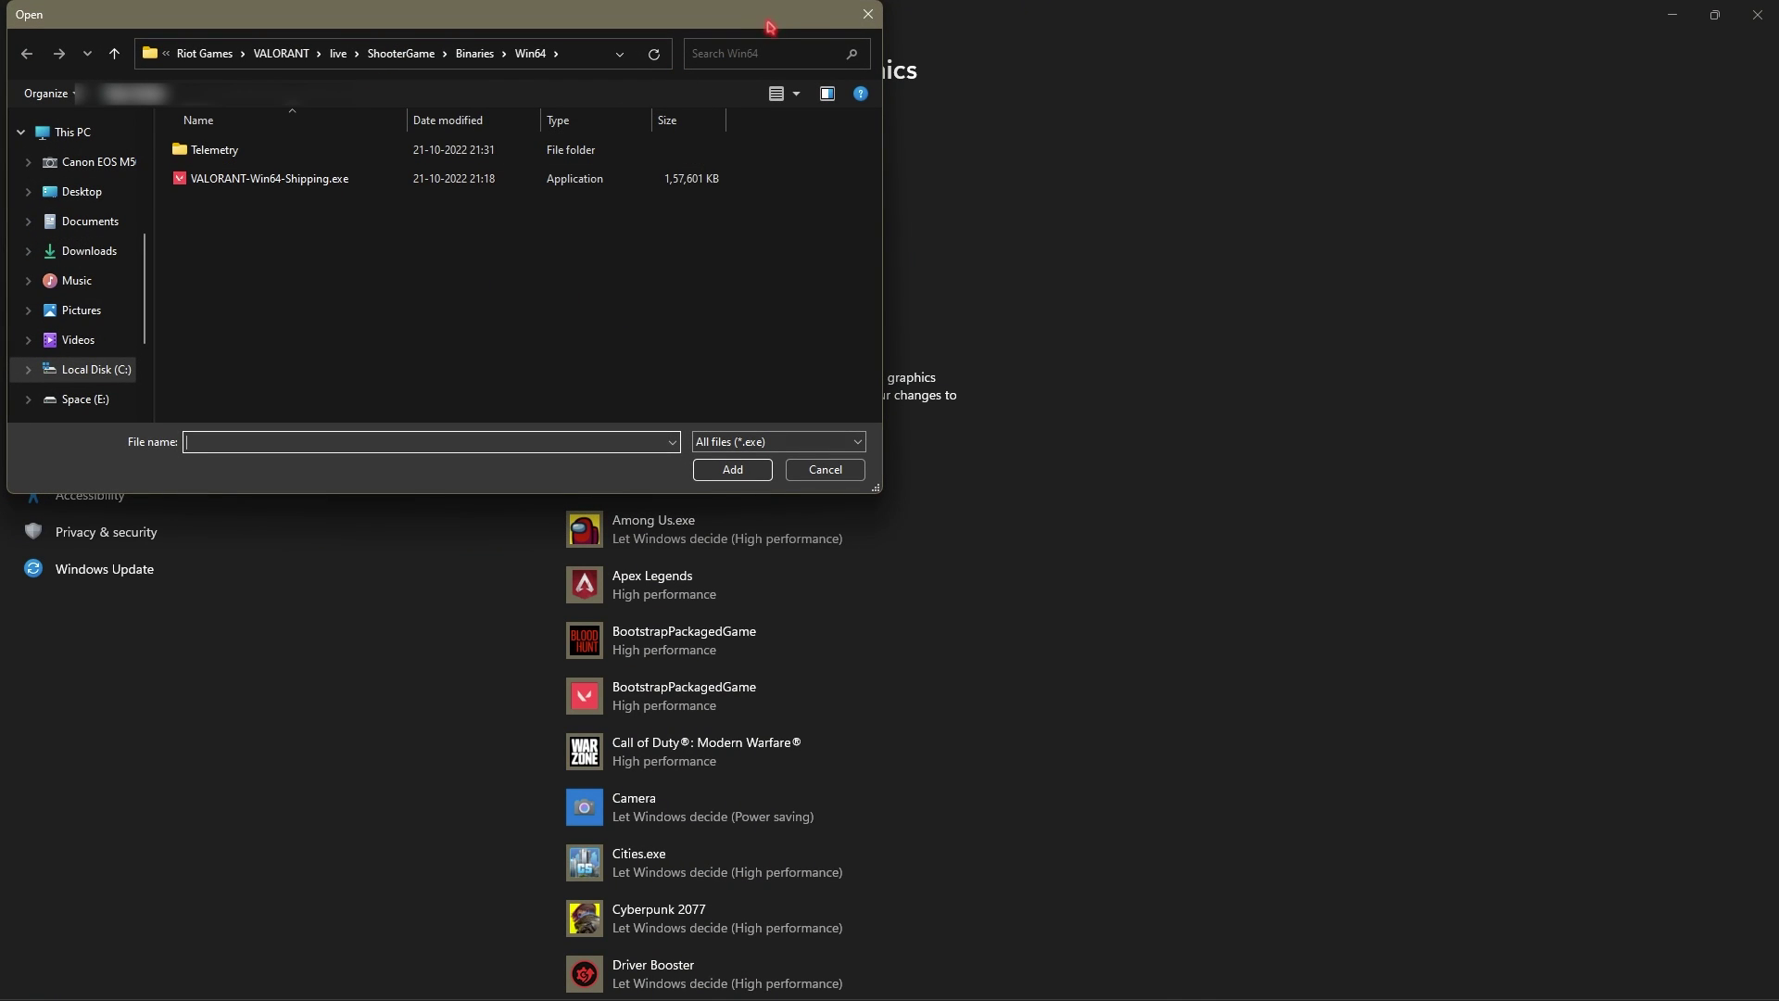
click(867, 14)
click(96, 573)
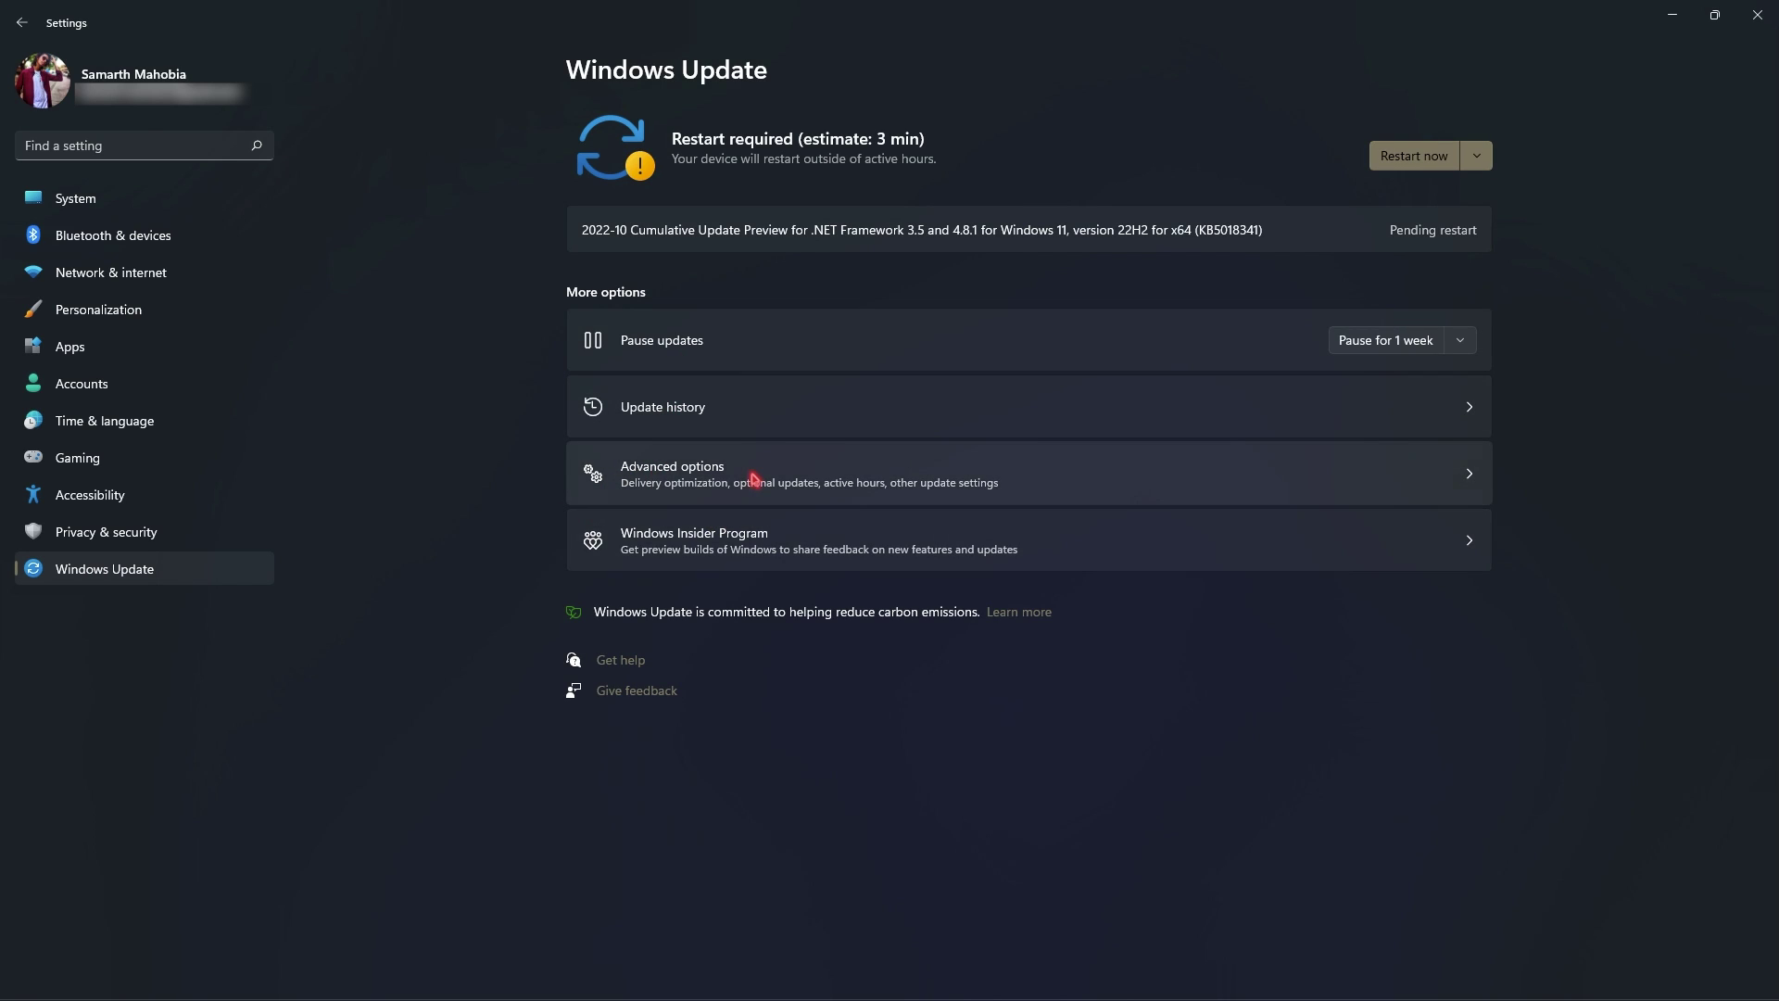
Go to Windows Update's Advanced options and open Delivery Optimization.
click(753, 478)
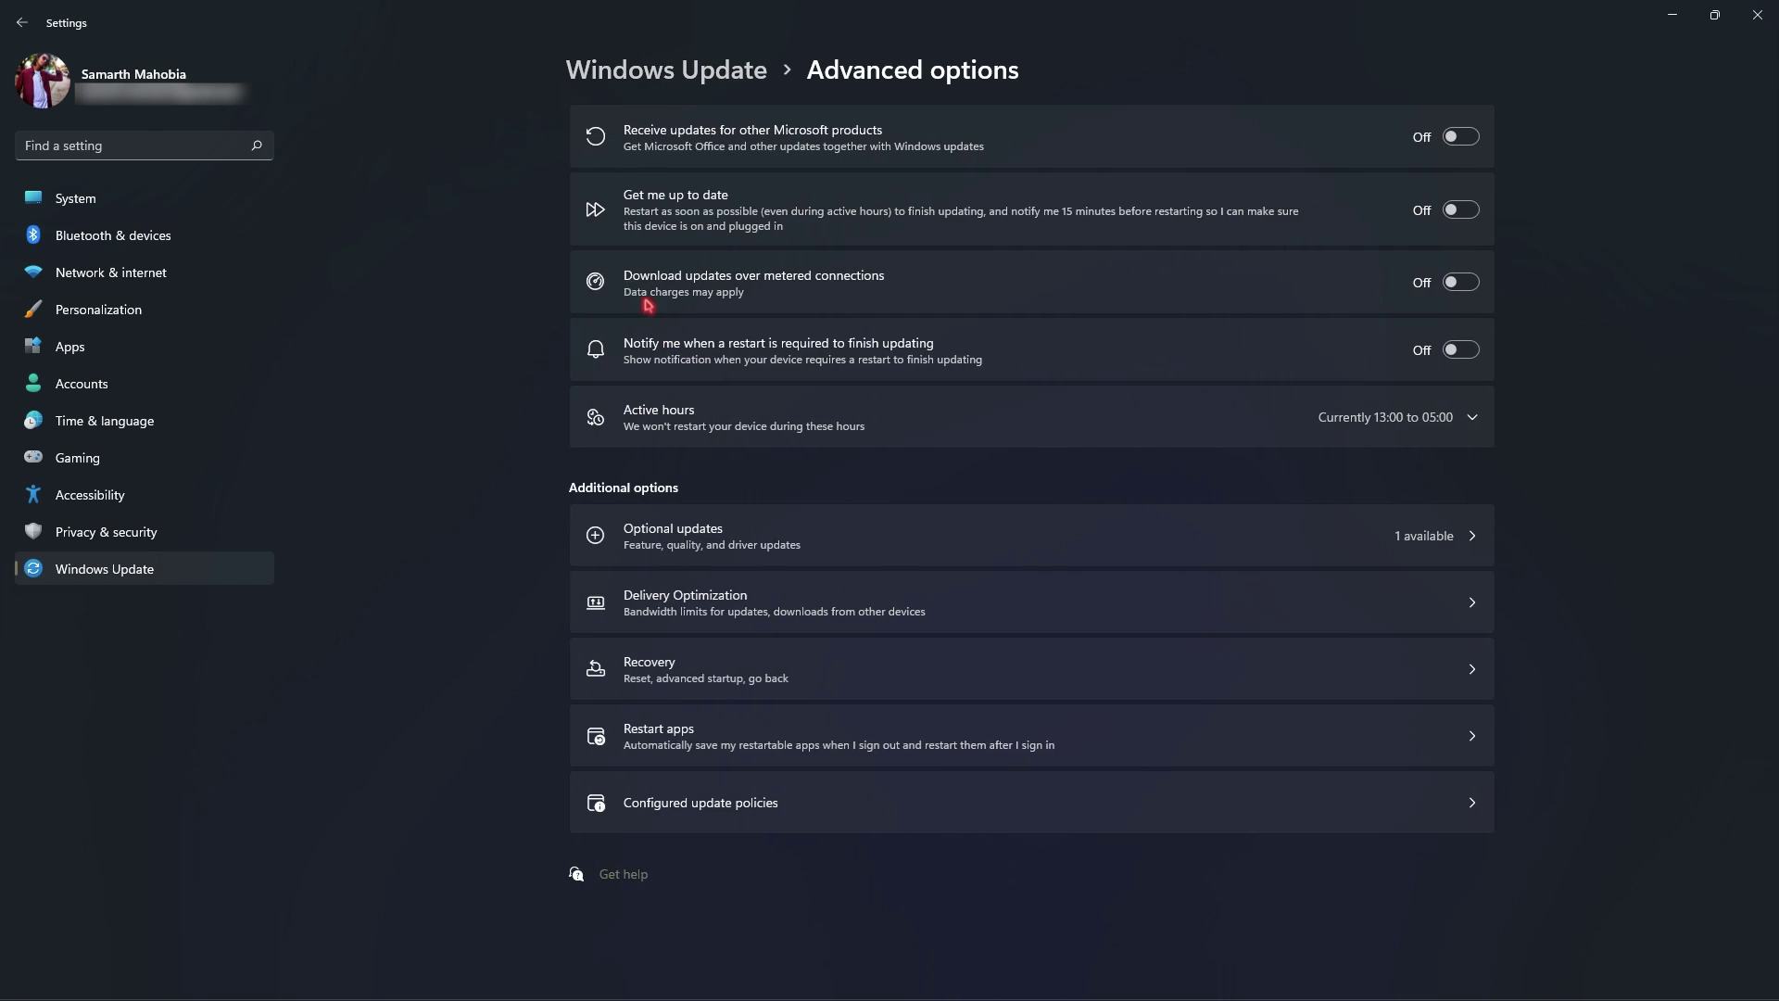
click(662, 604)
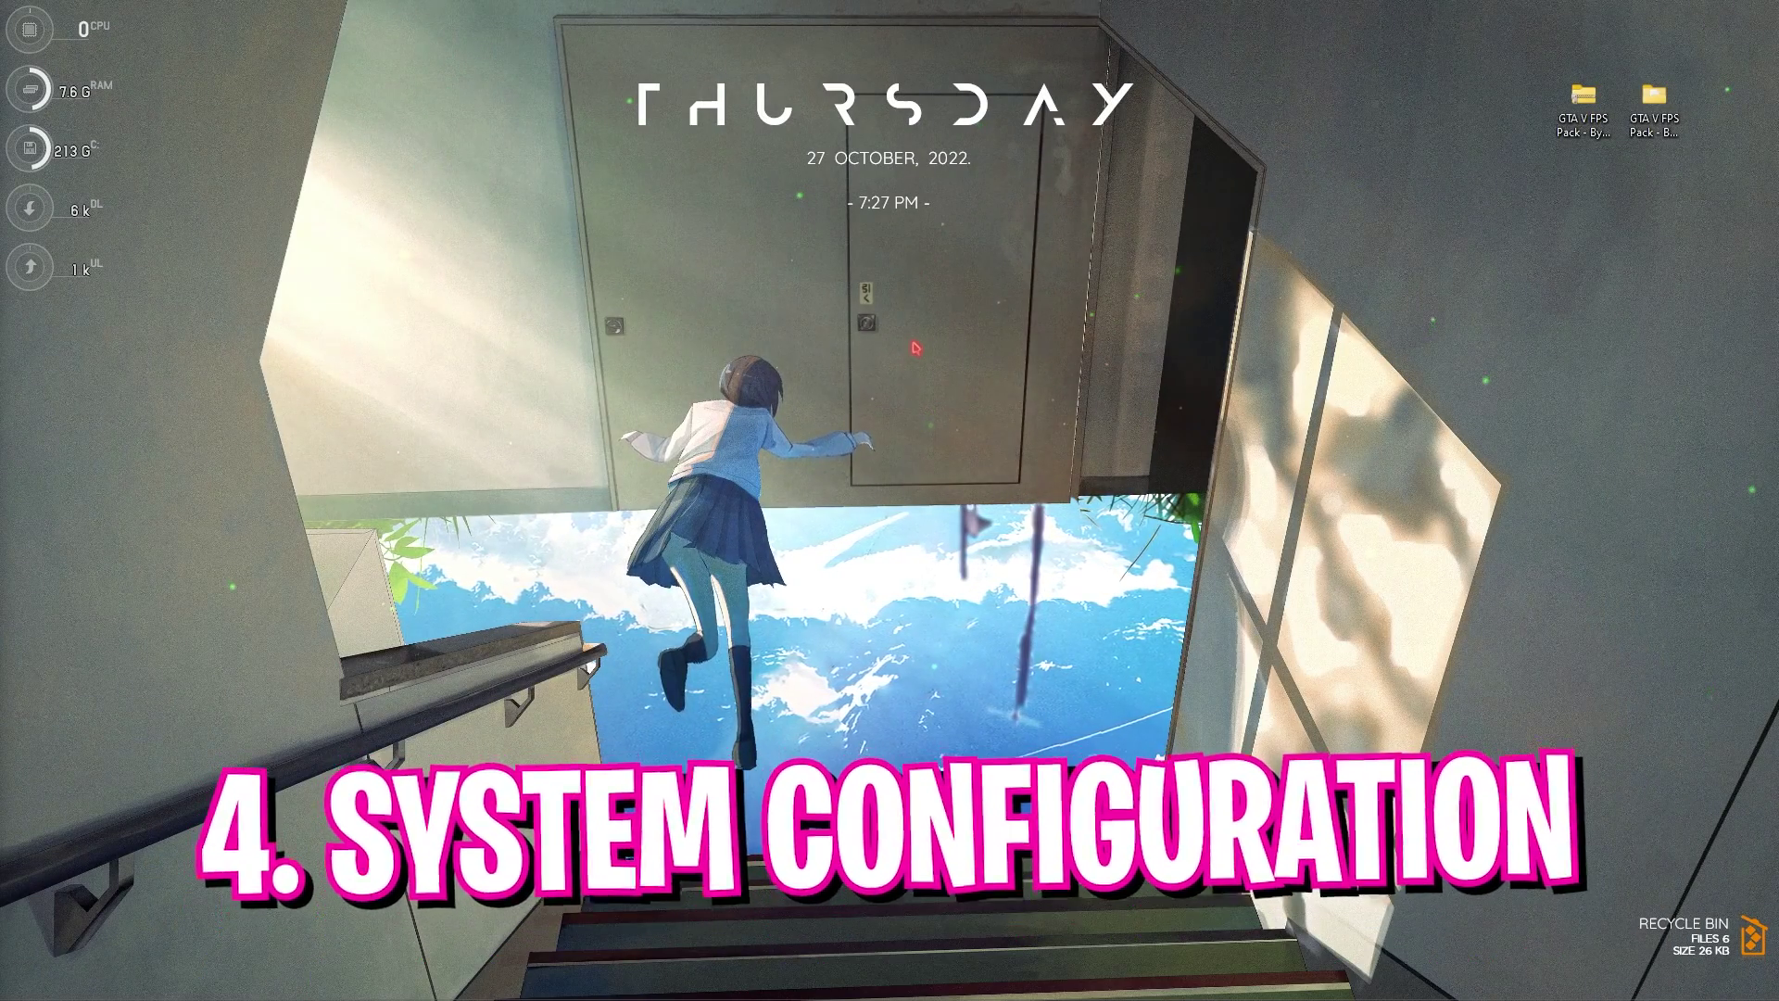
Open System Configuration and set Boot advanced options to 24 processors.
key(super)
text(sys)
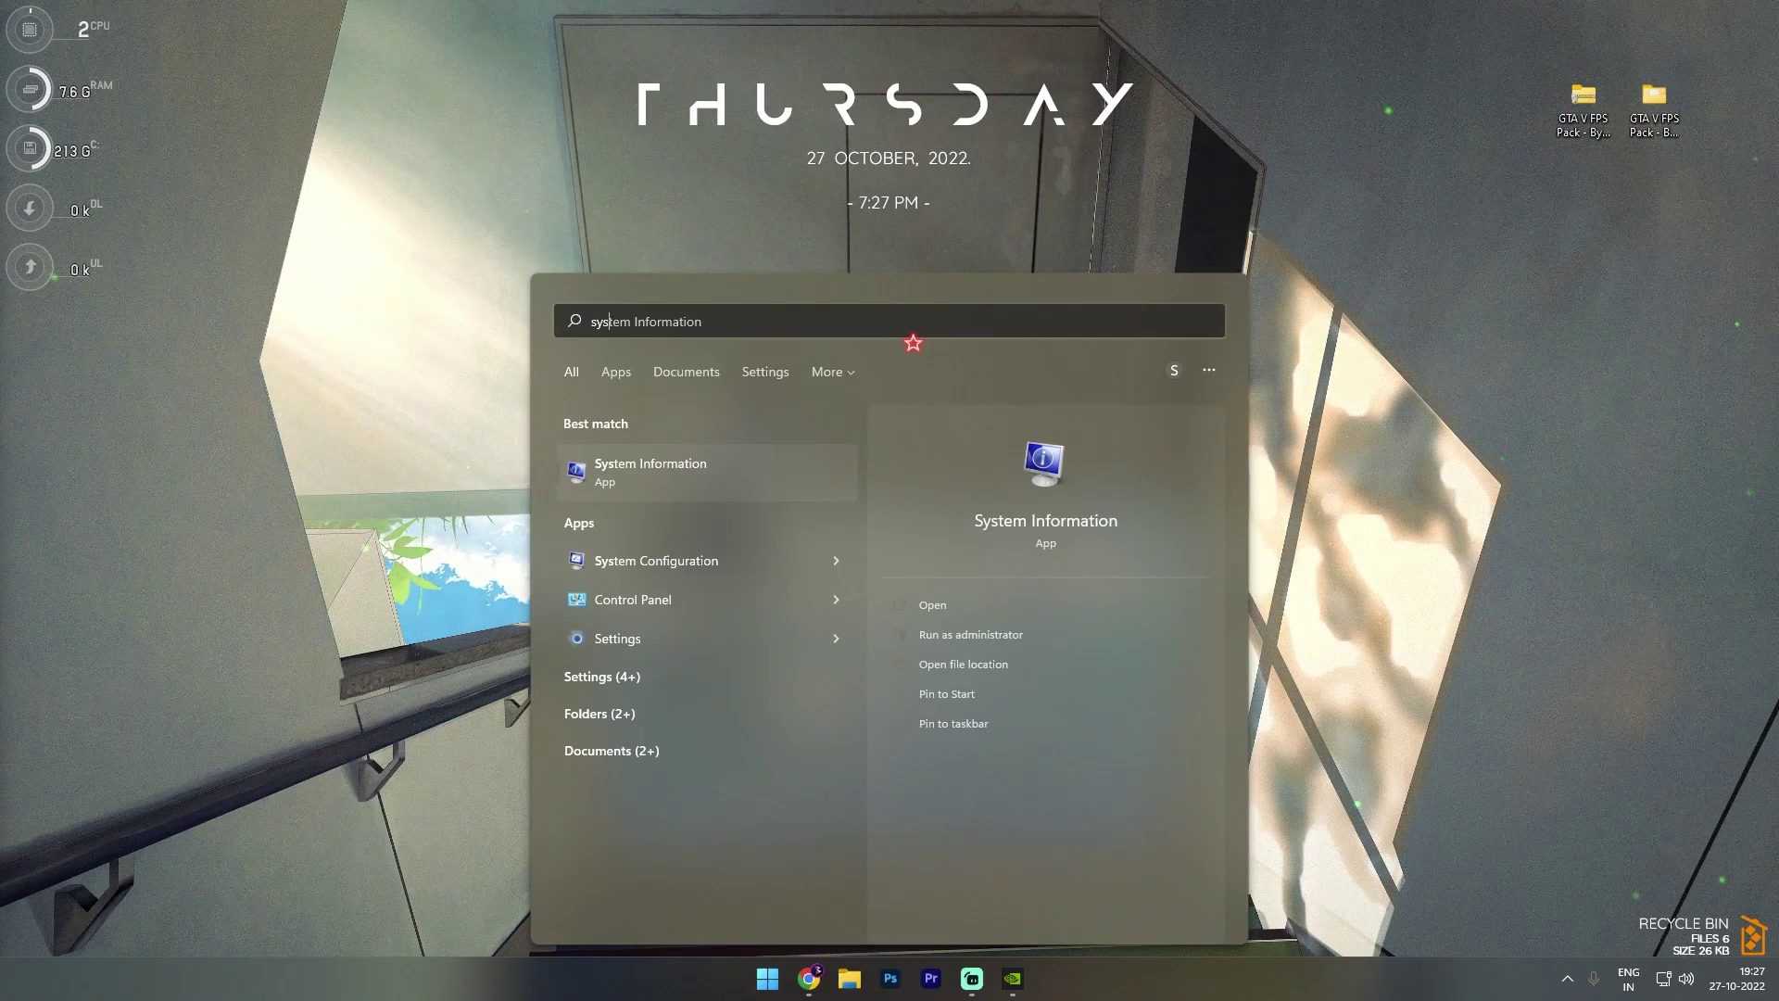
key(Down)
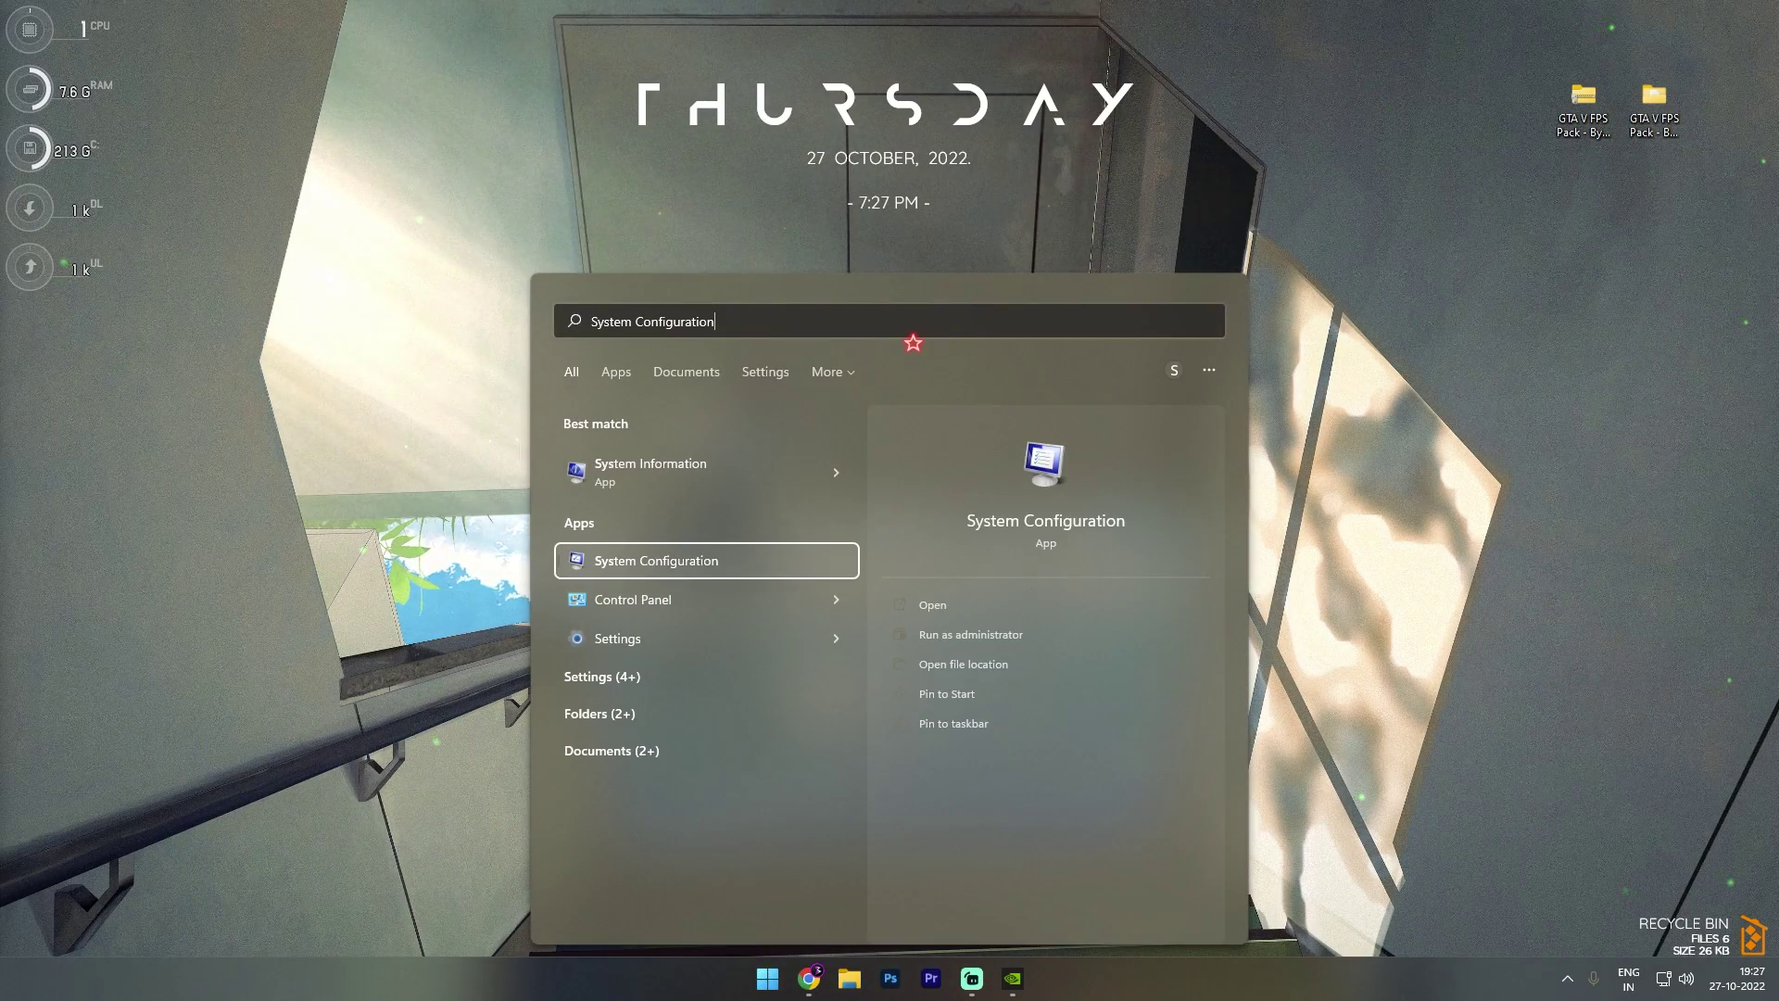
key(Return)
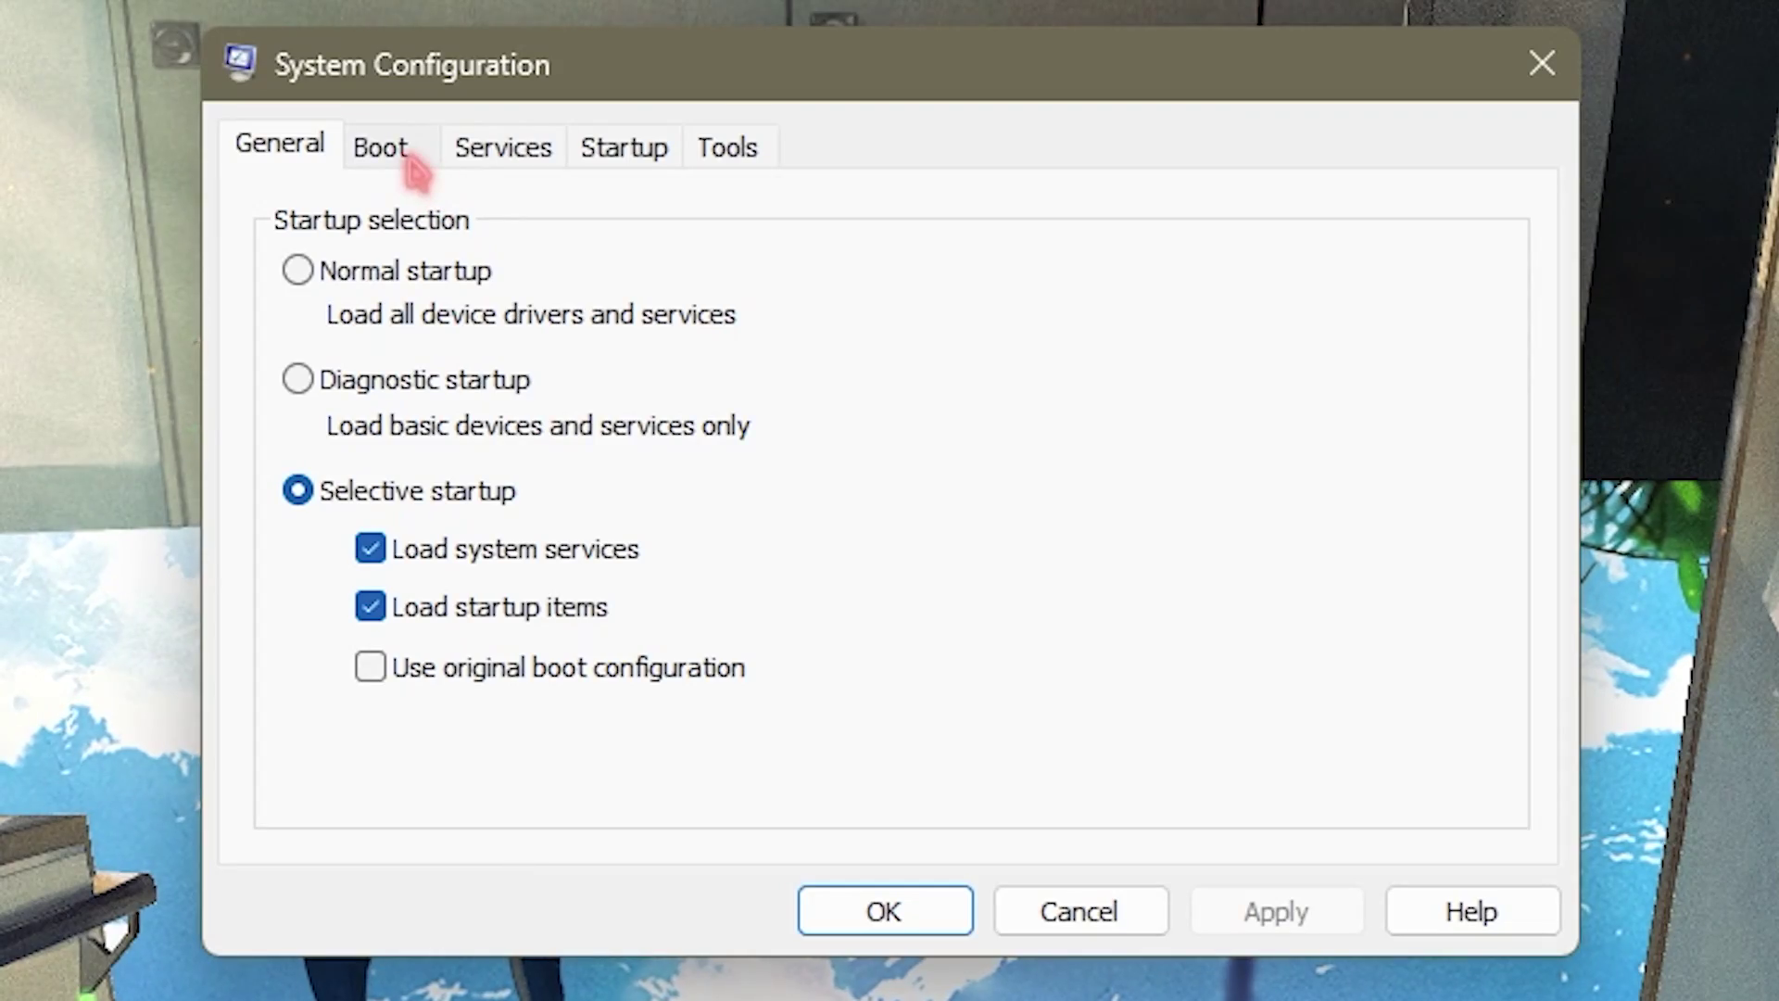
click(401, 160)
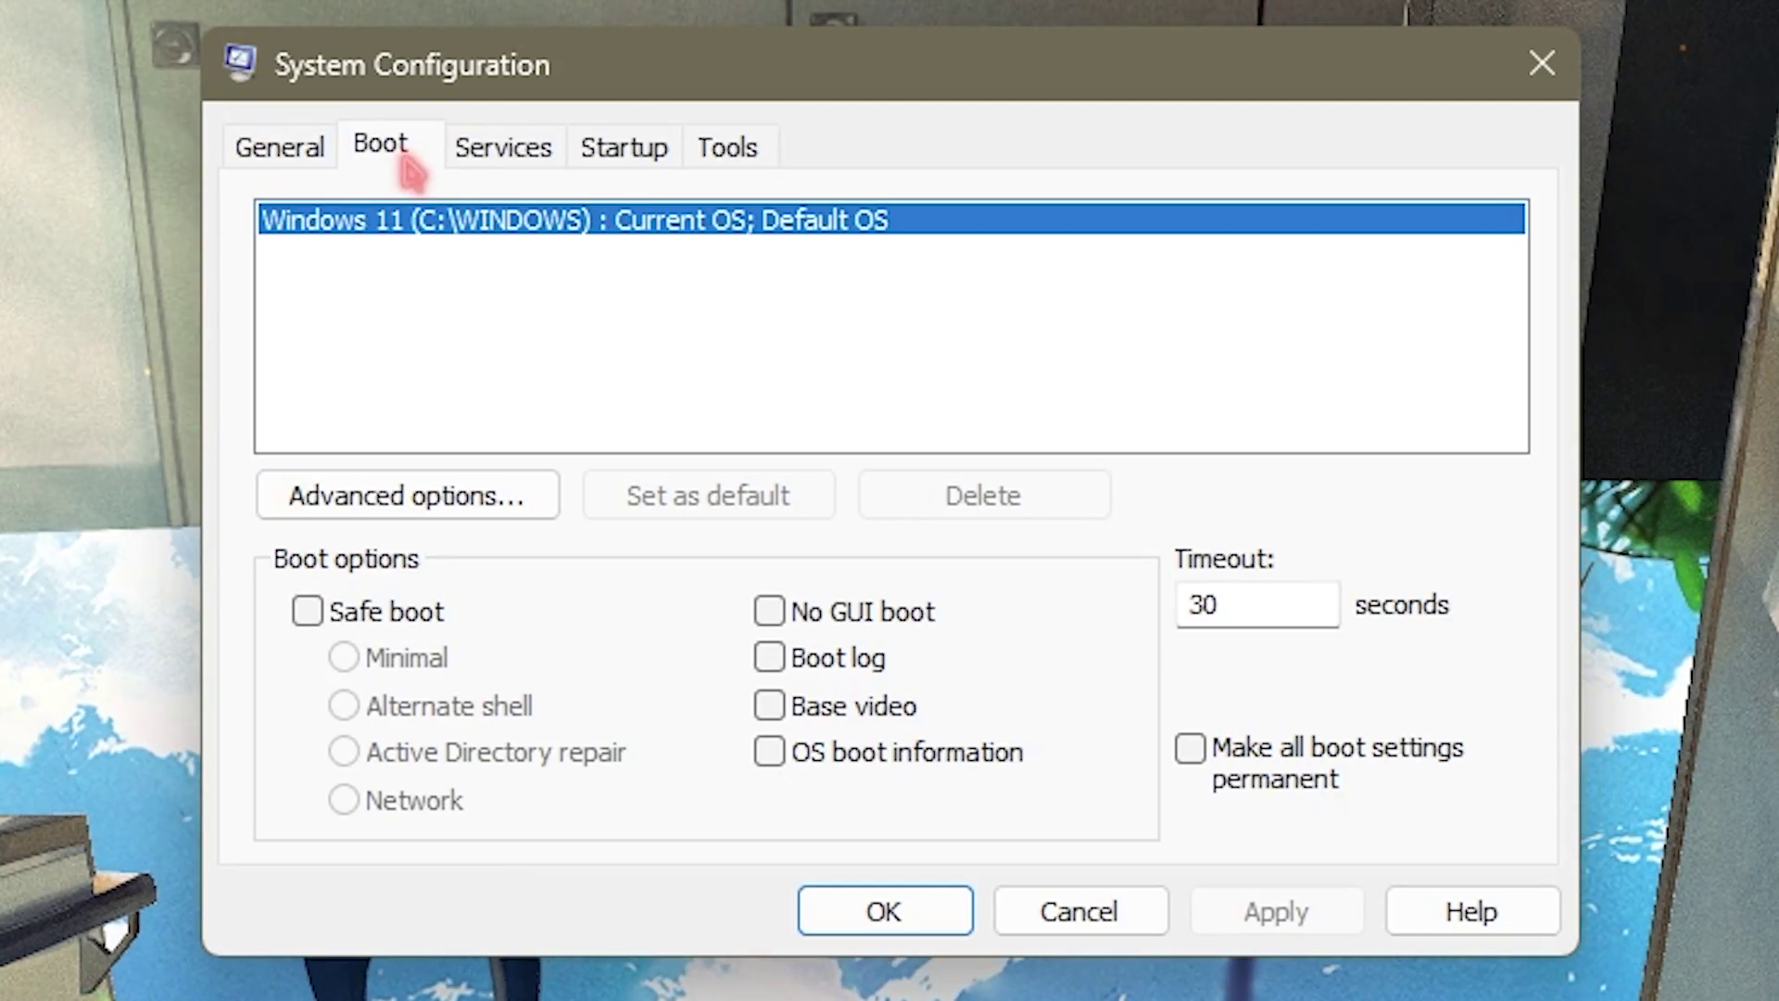
click(454, 500)
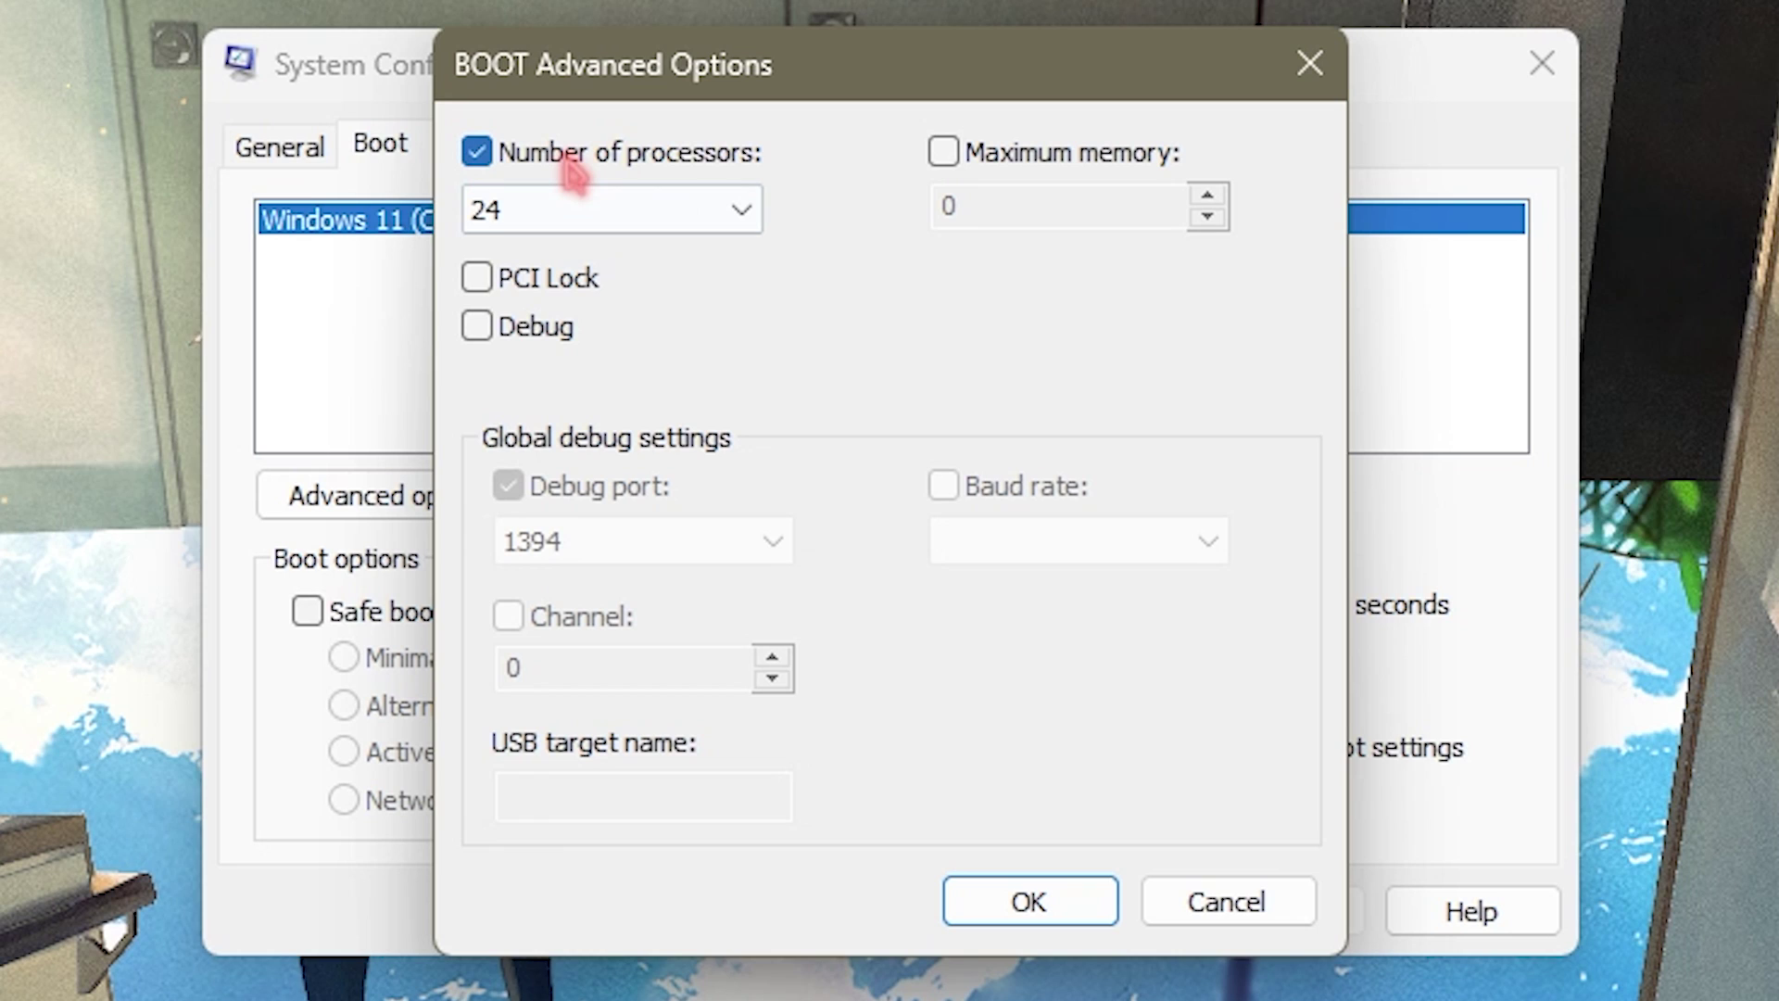
click(643, 191)
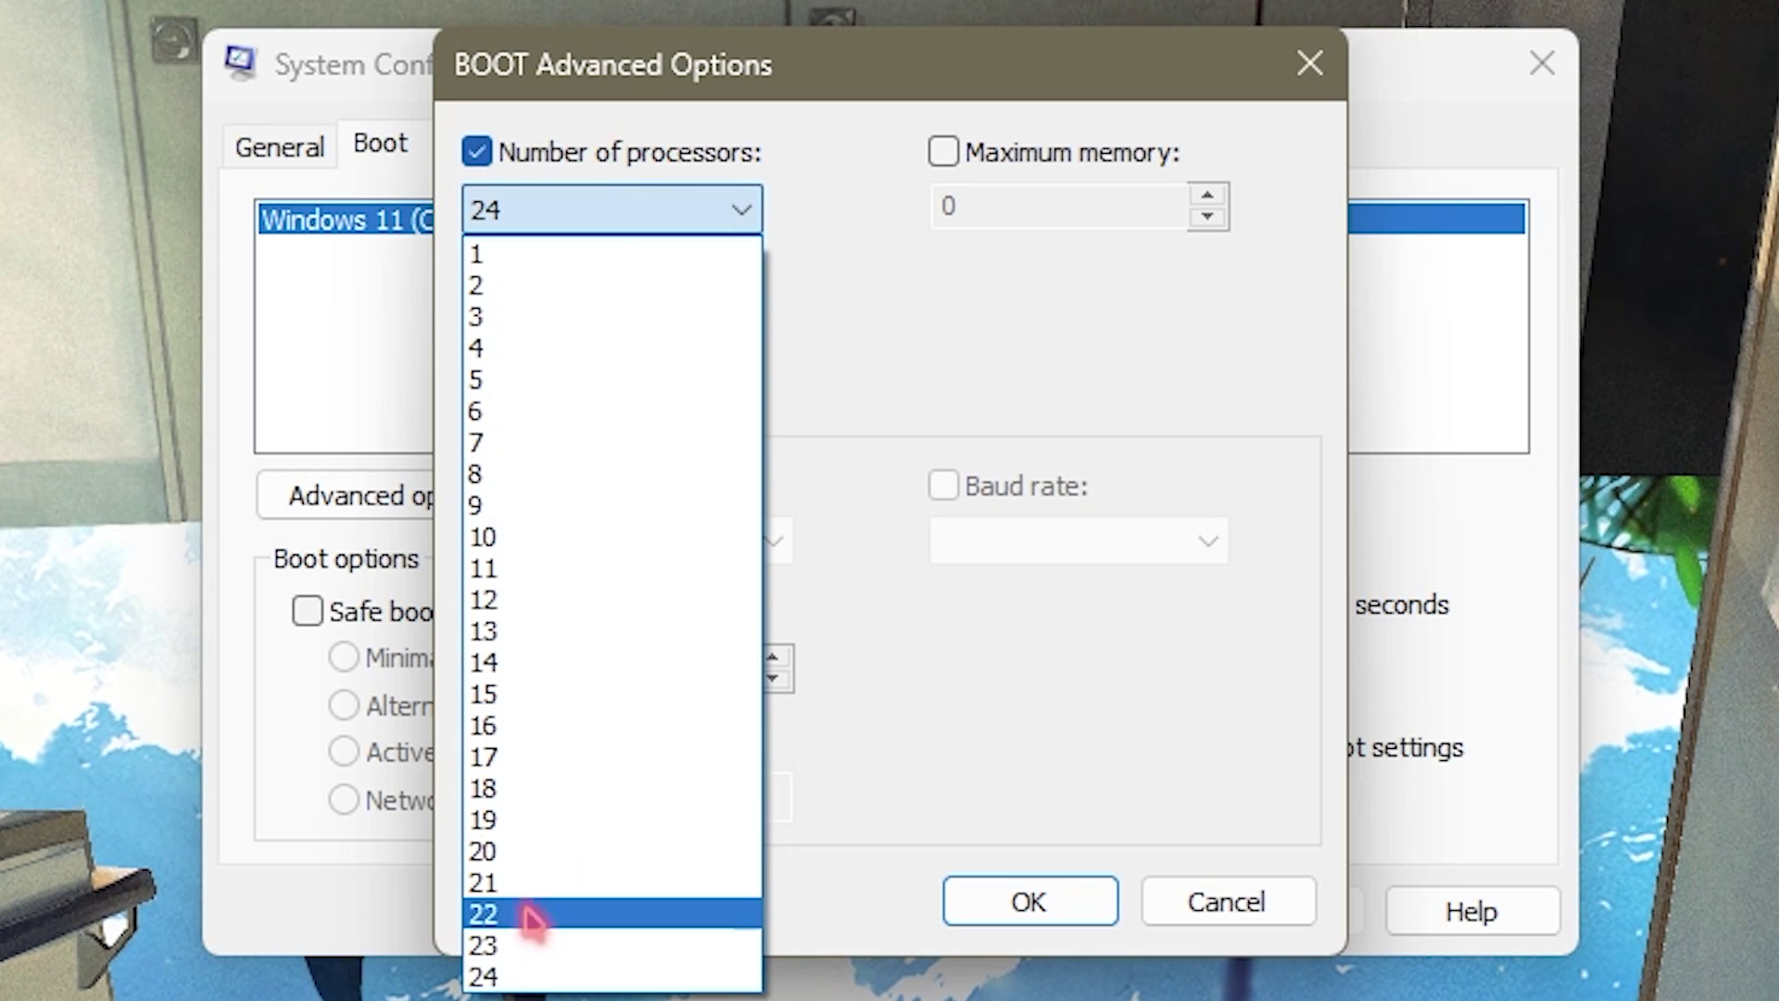
click(528, 973)
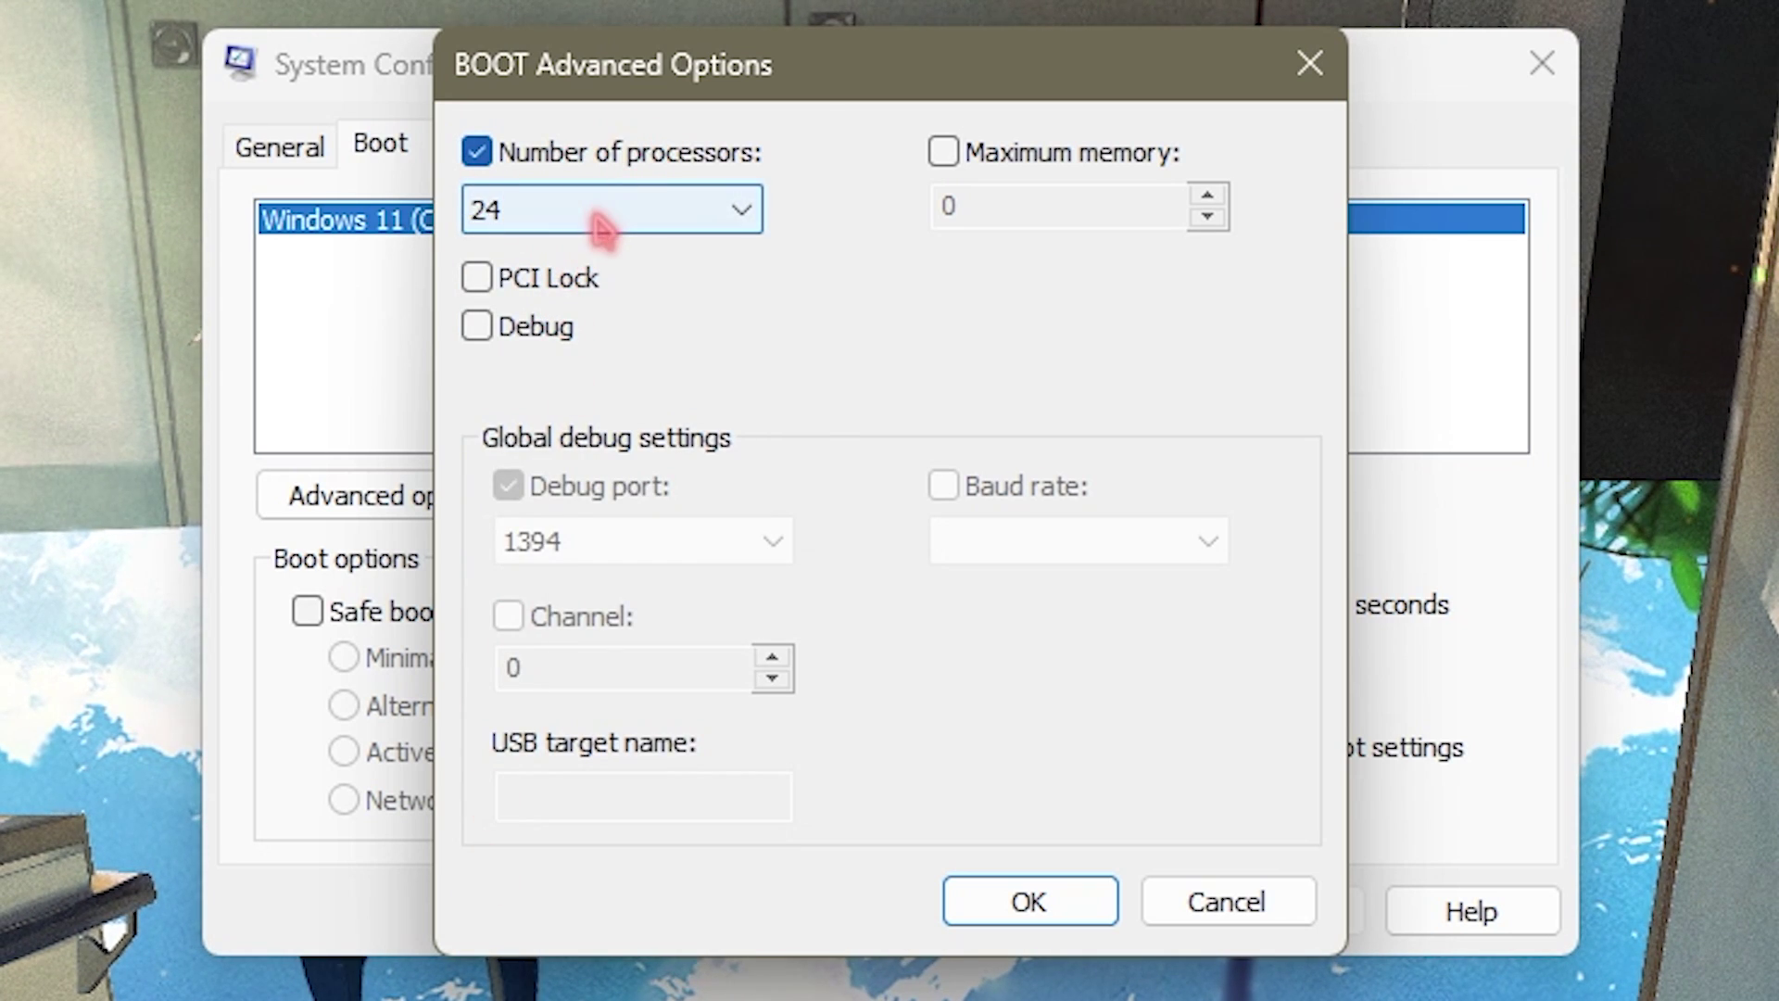
click(984, 912)
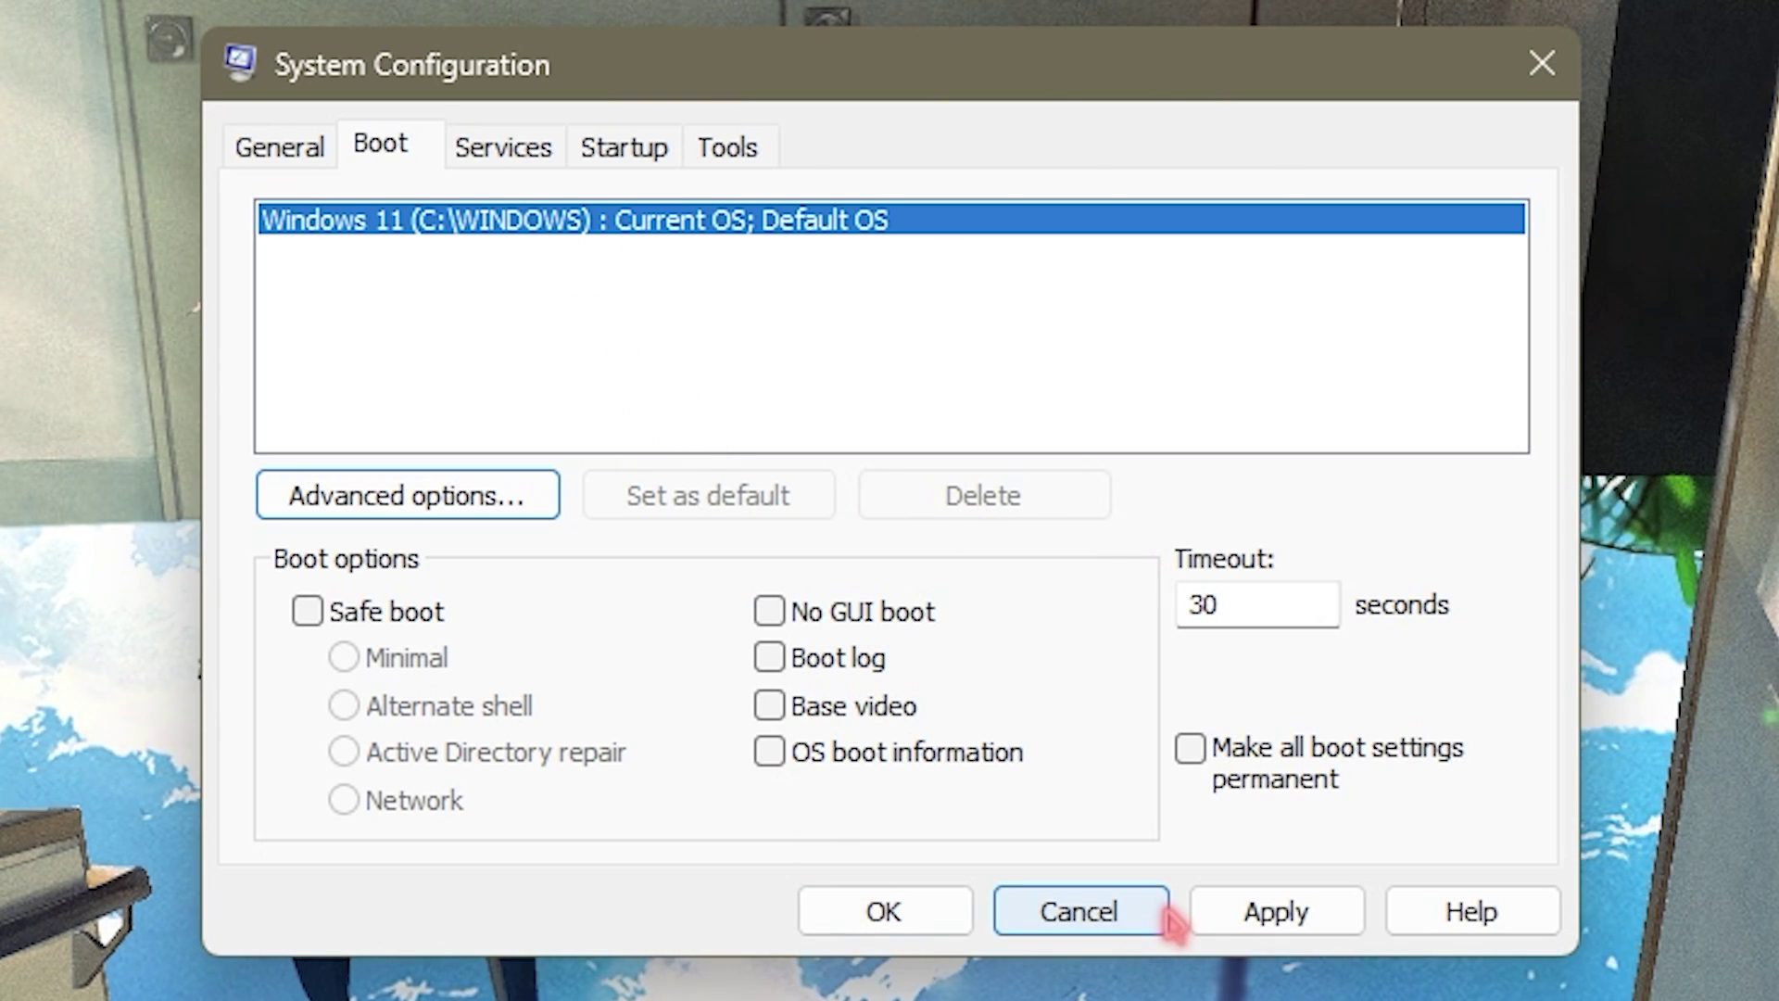
Apply the boot changes, close System Configuration, and exit without restarting.
click(1277, 918)
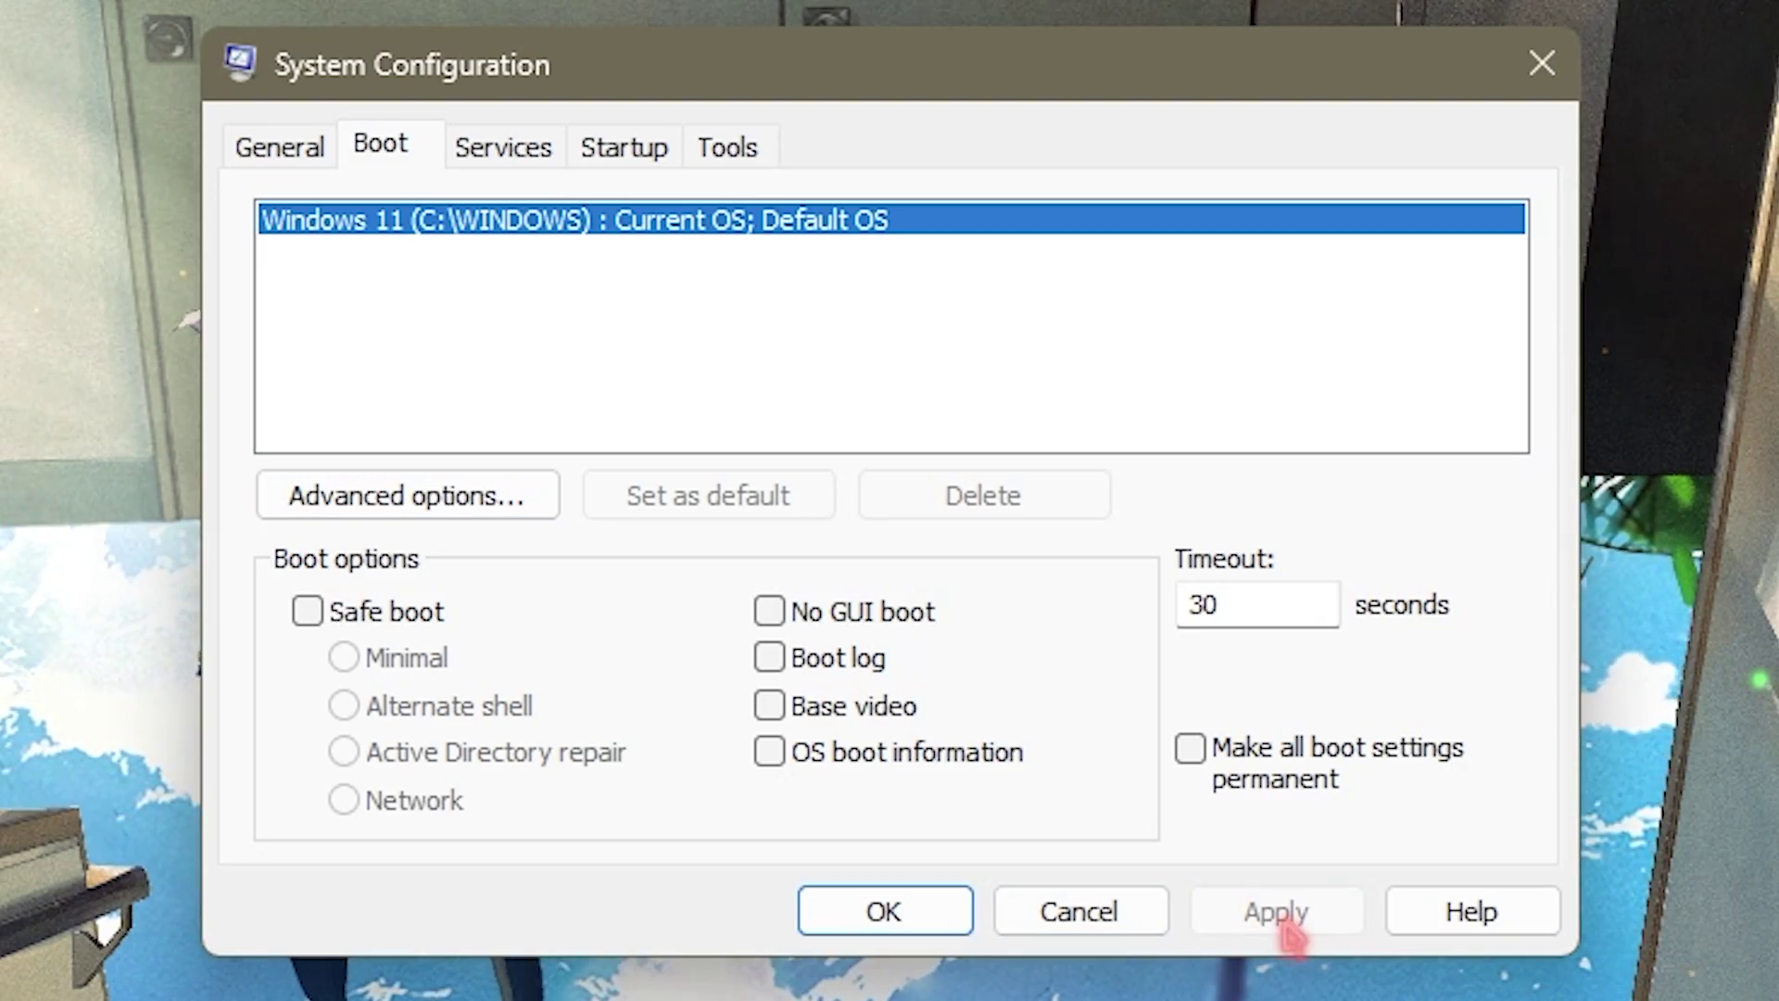
click(883, 913)
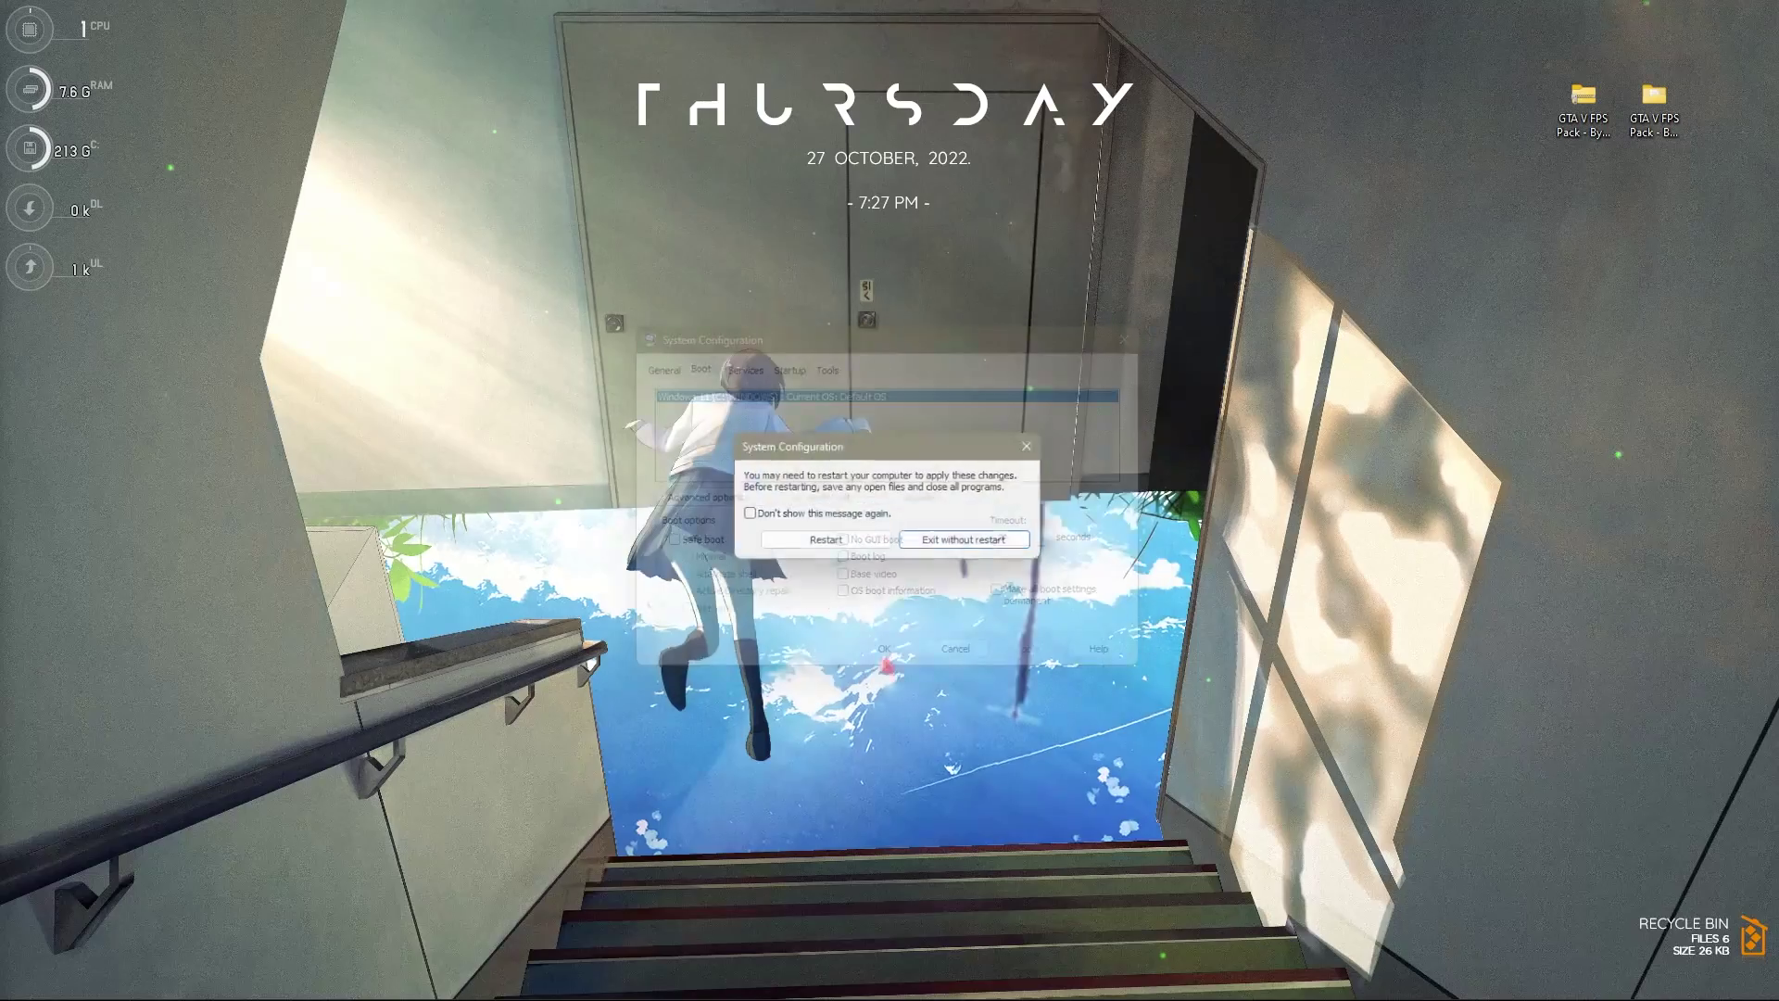
click(969, 543)
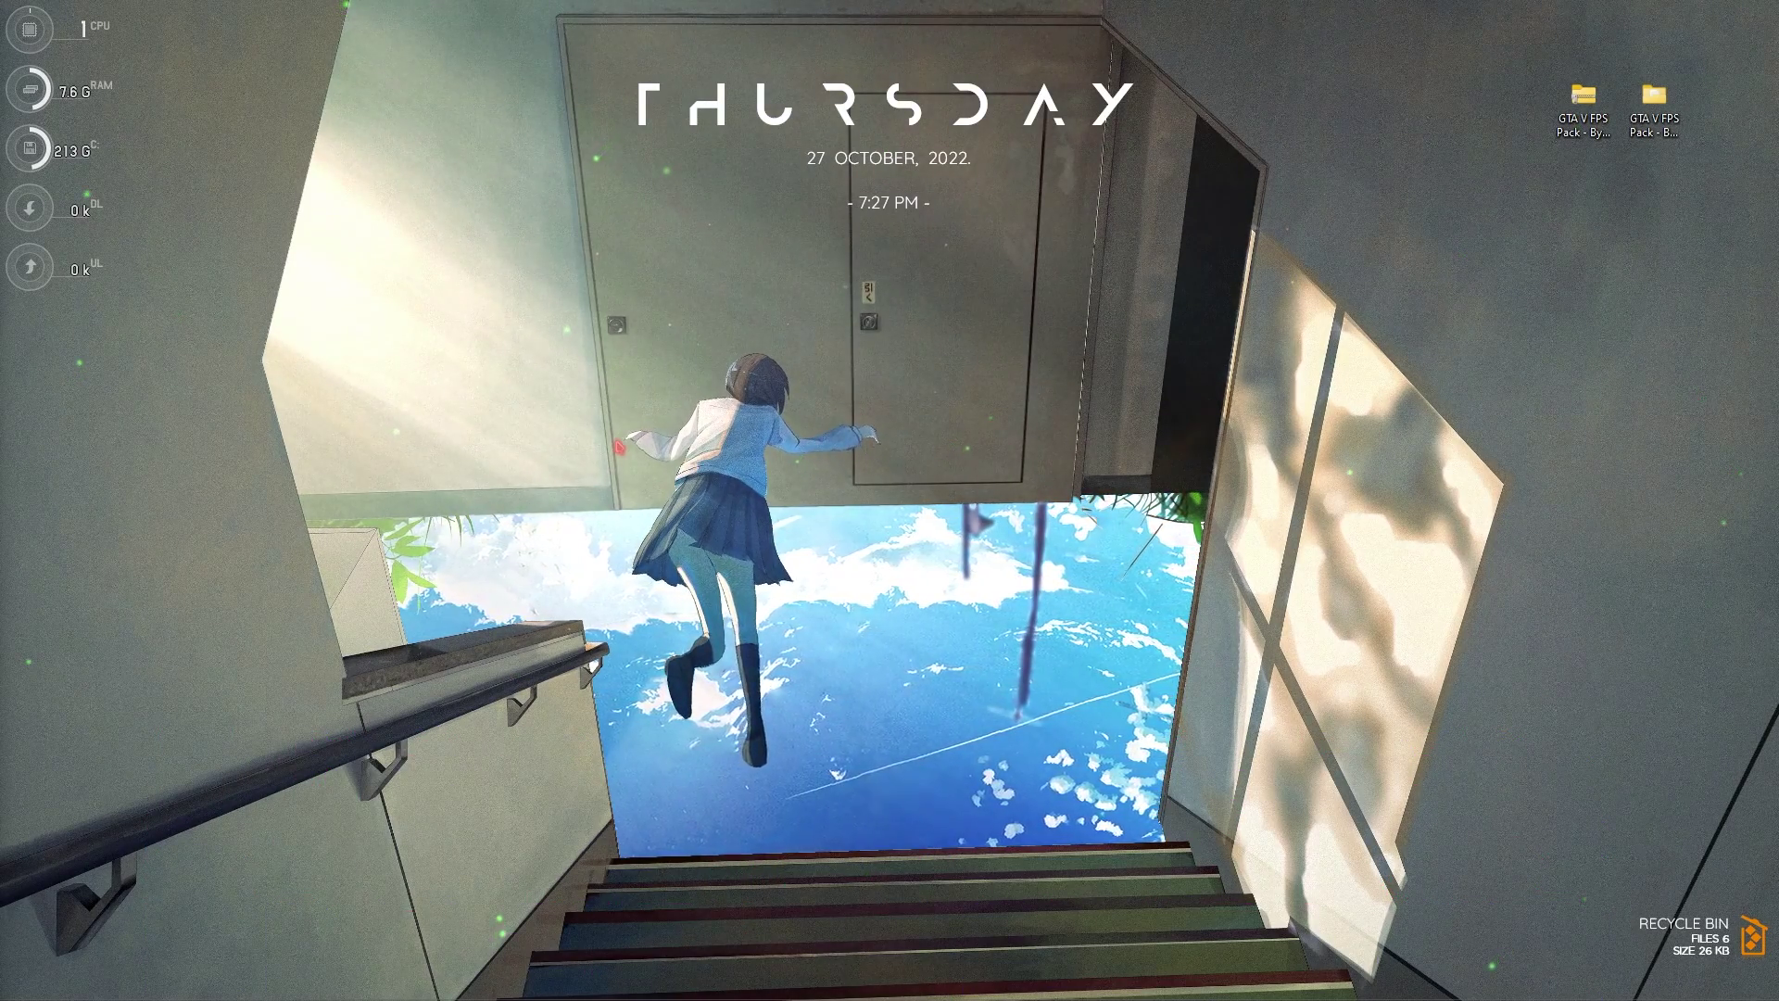
Launch Steam and browse Grand Theft Auto V's Local Files, then close its Properties window.
key(super)
text(steam)
click(648, 463)
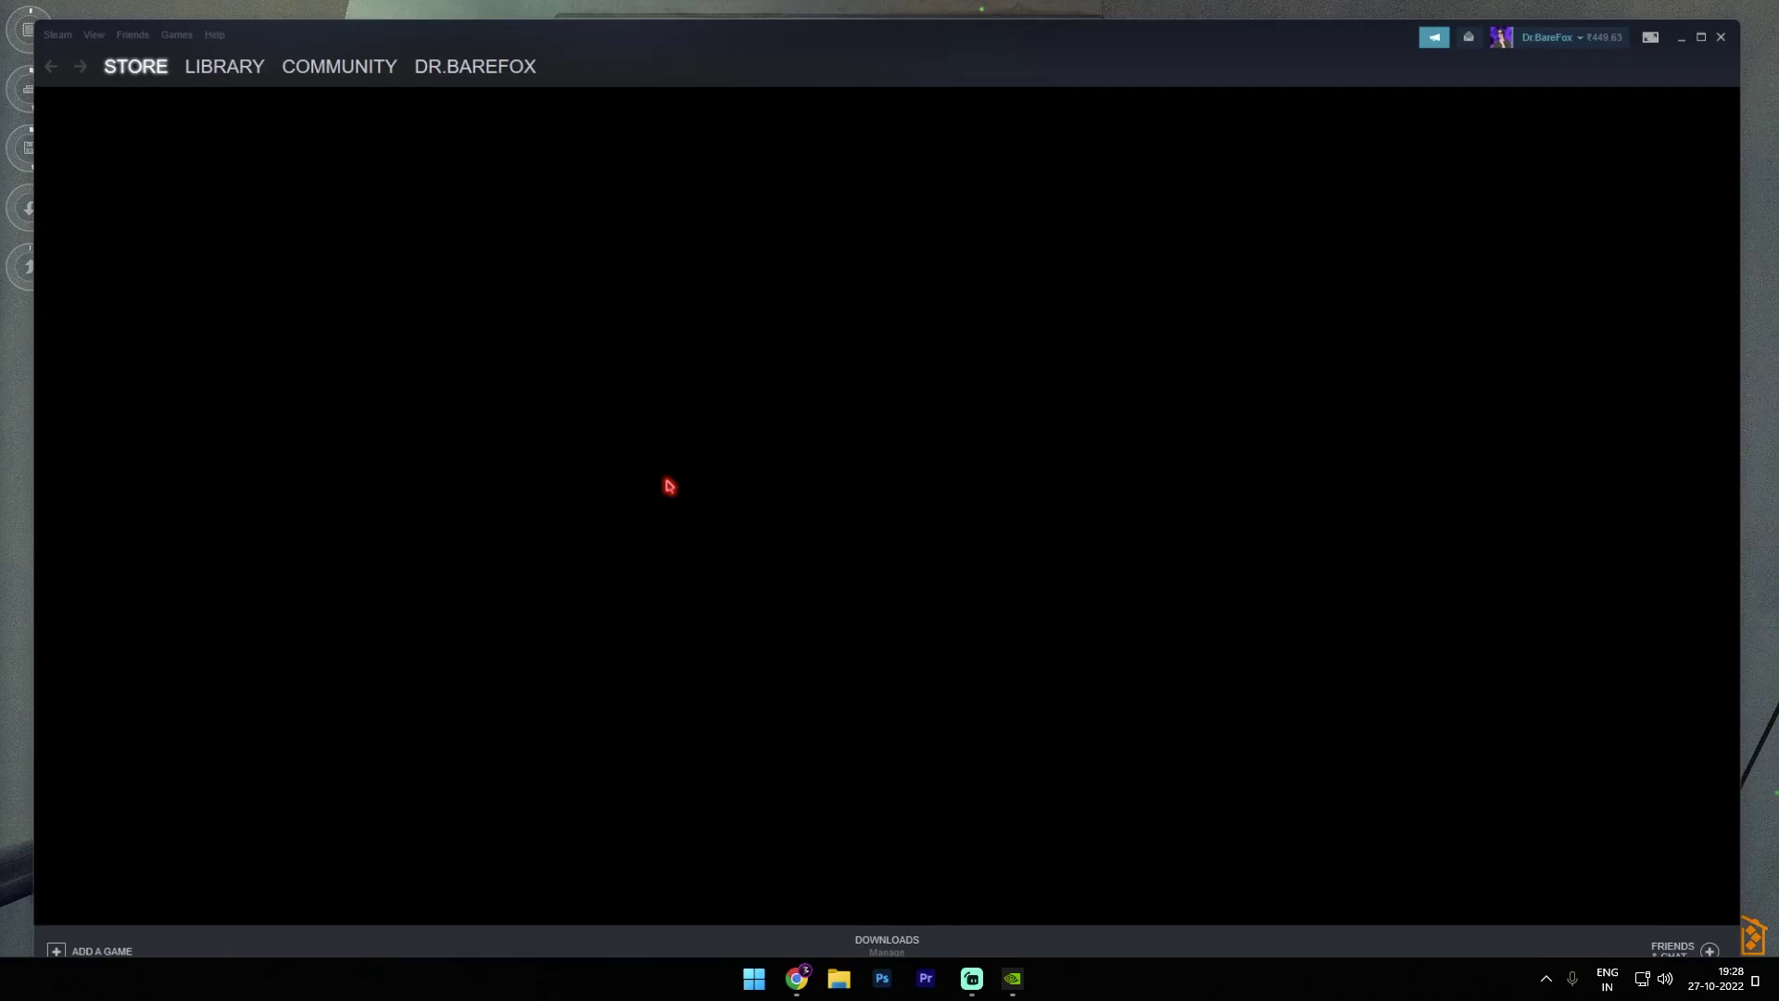
mouse_move(190, 58)
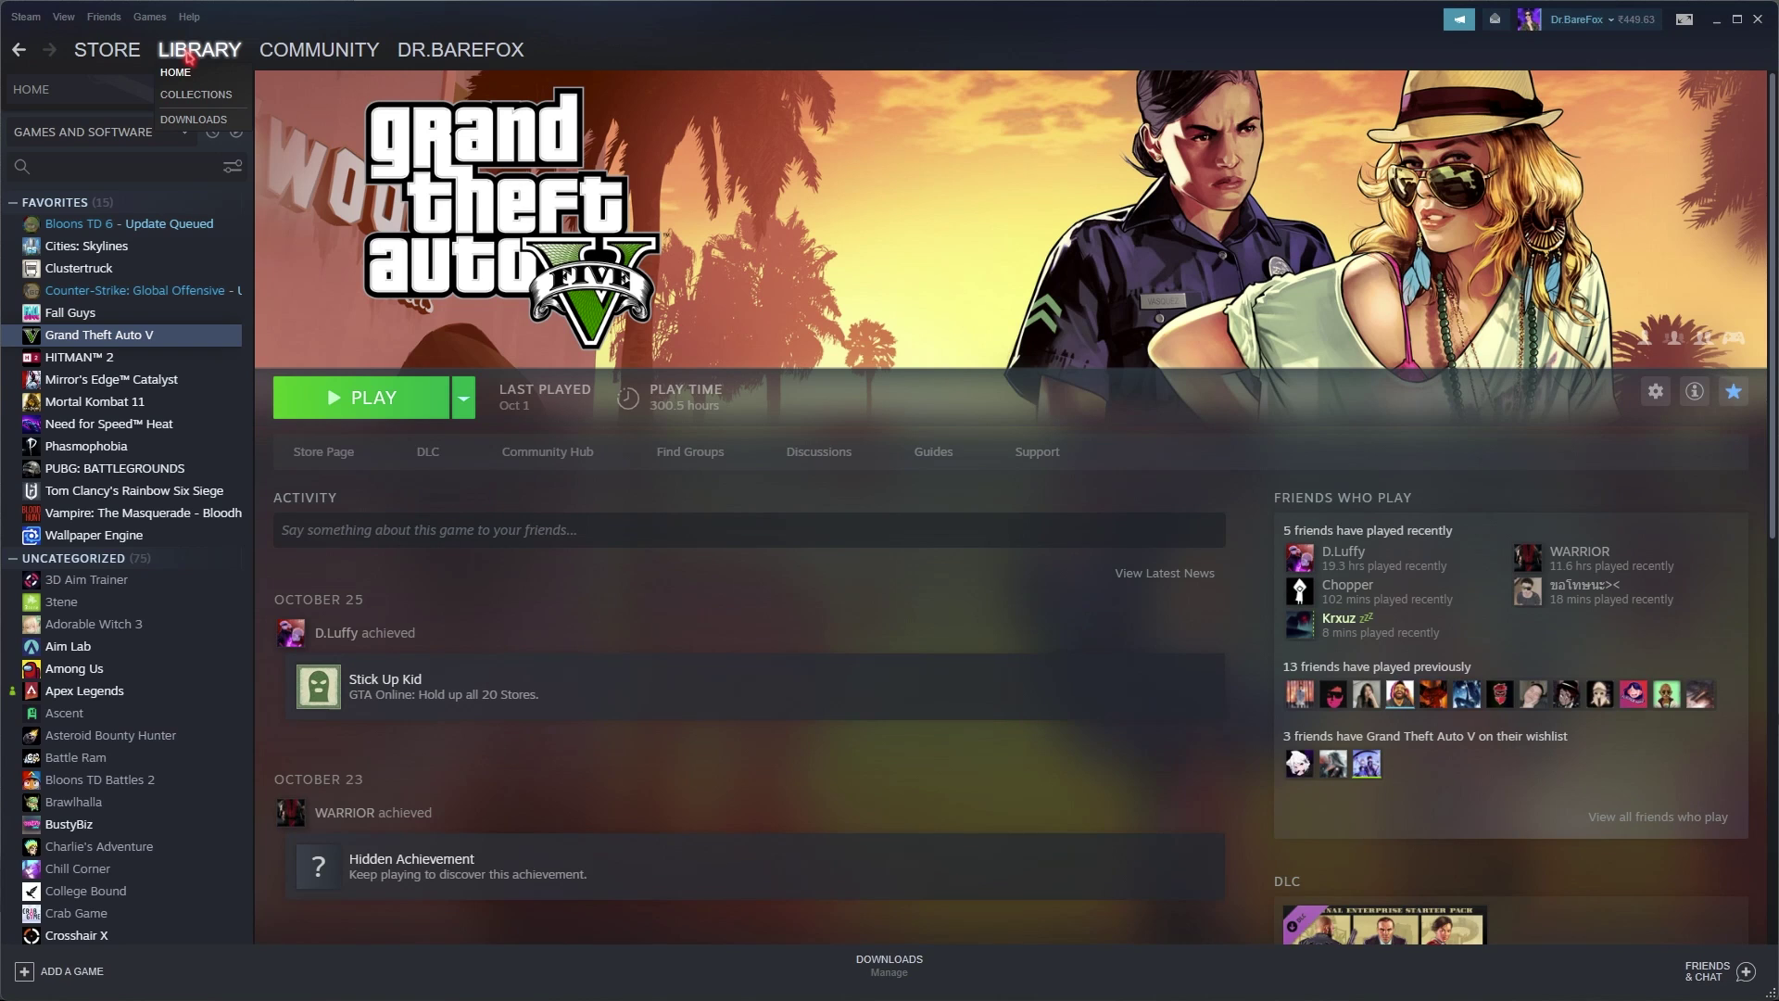
right_click(180, 337)
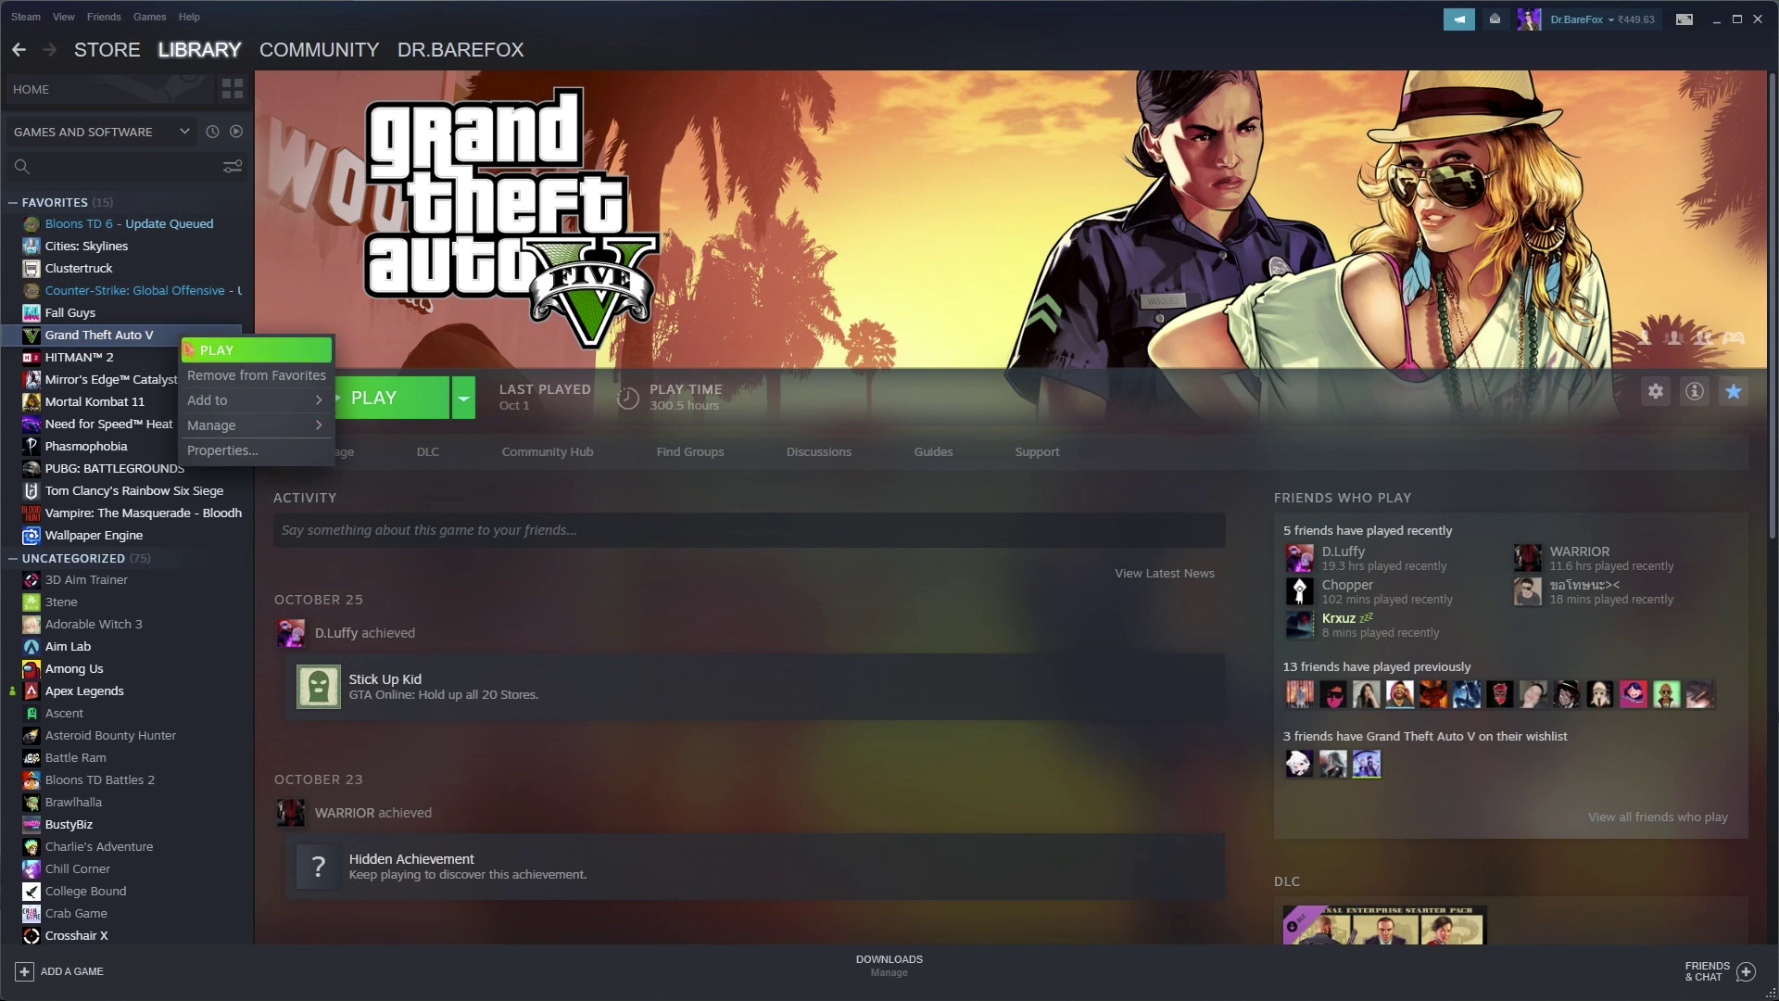
click(246, 449)
click(563, 359)
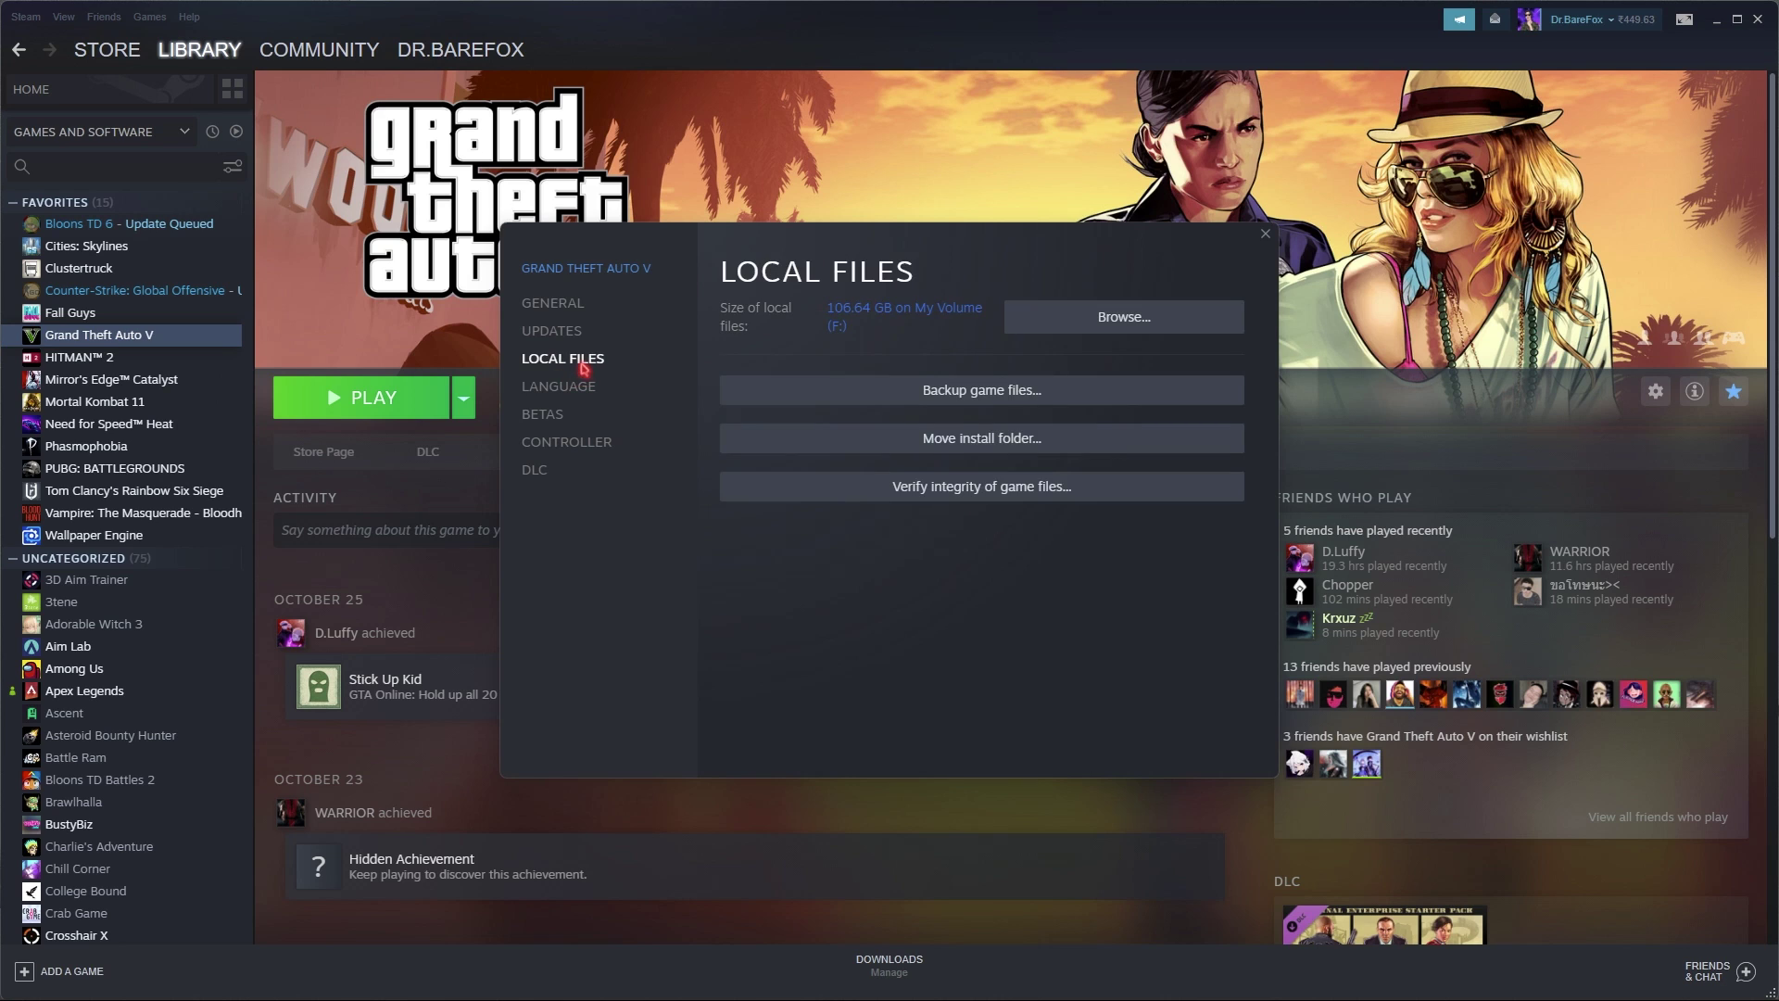
click(1124, 317)
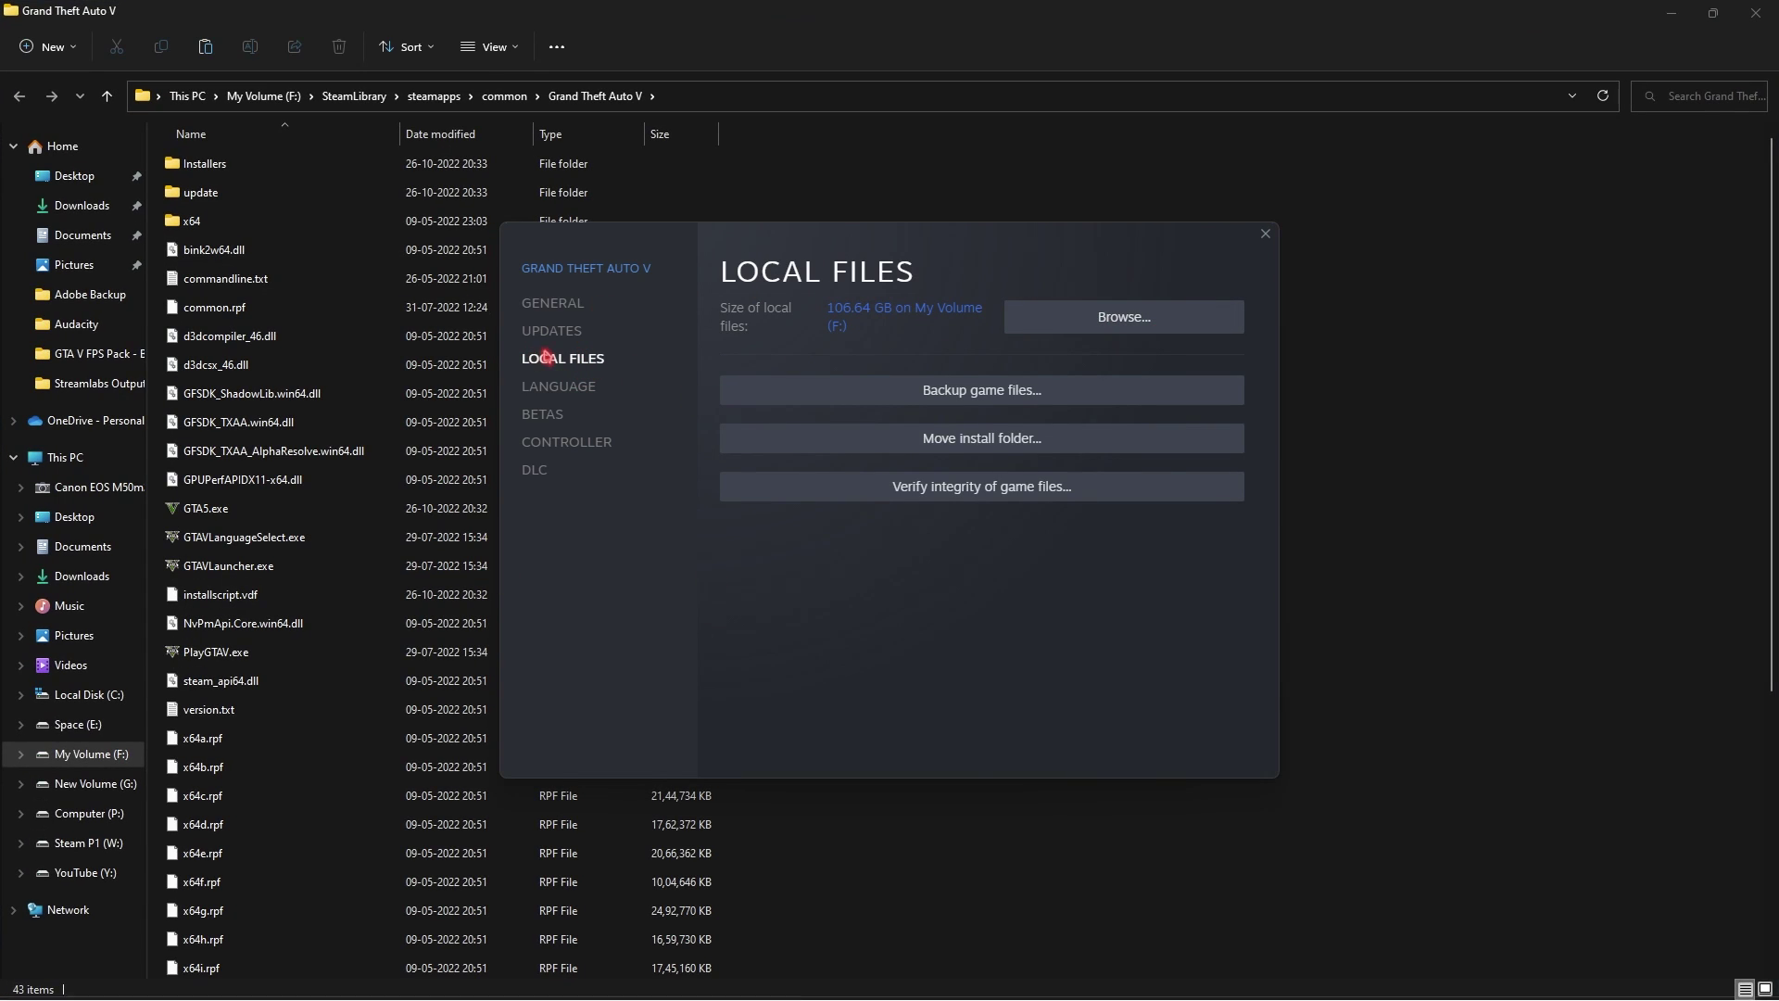
click(1266, 235)
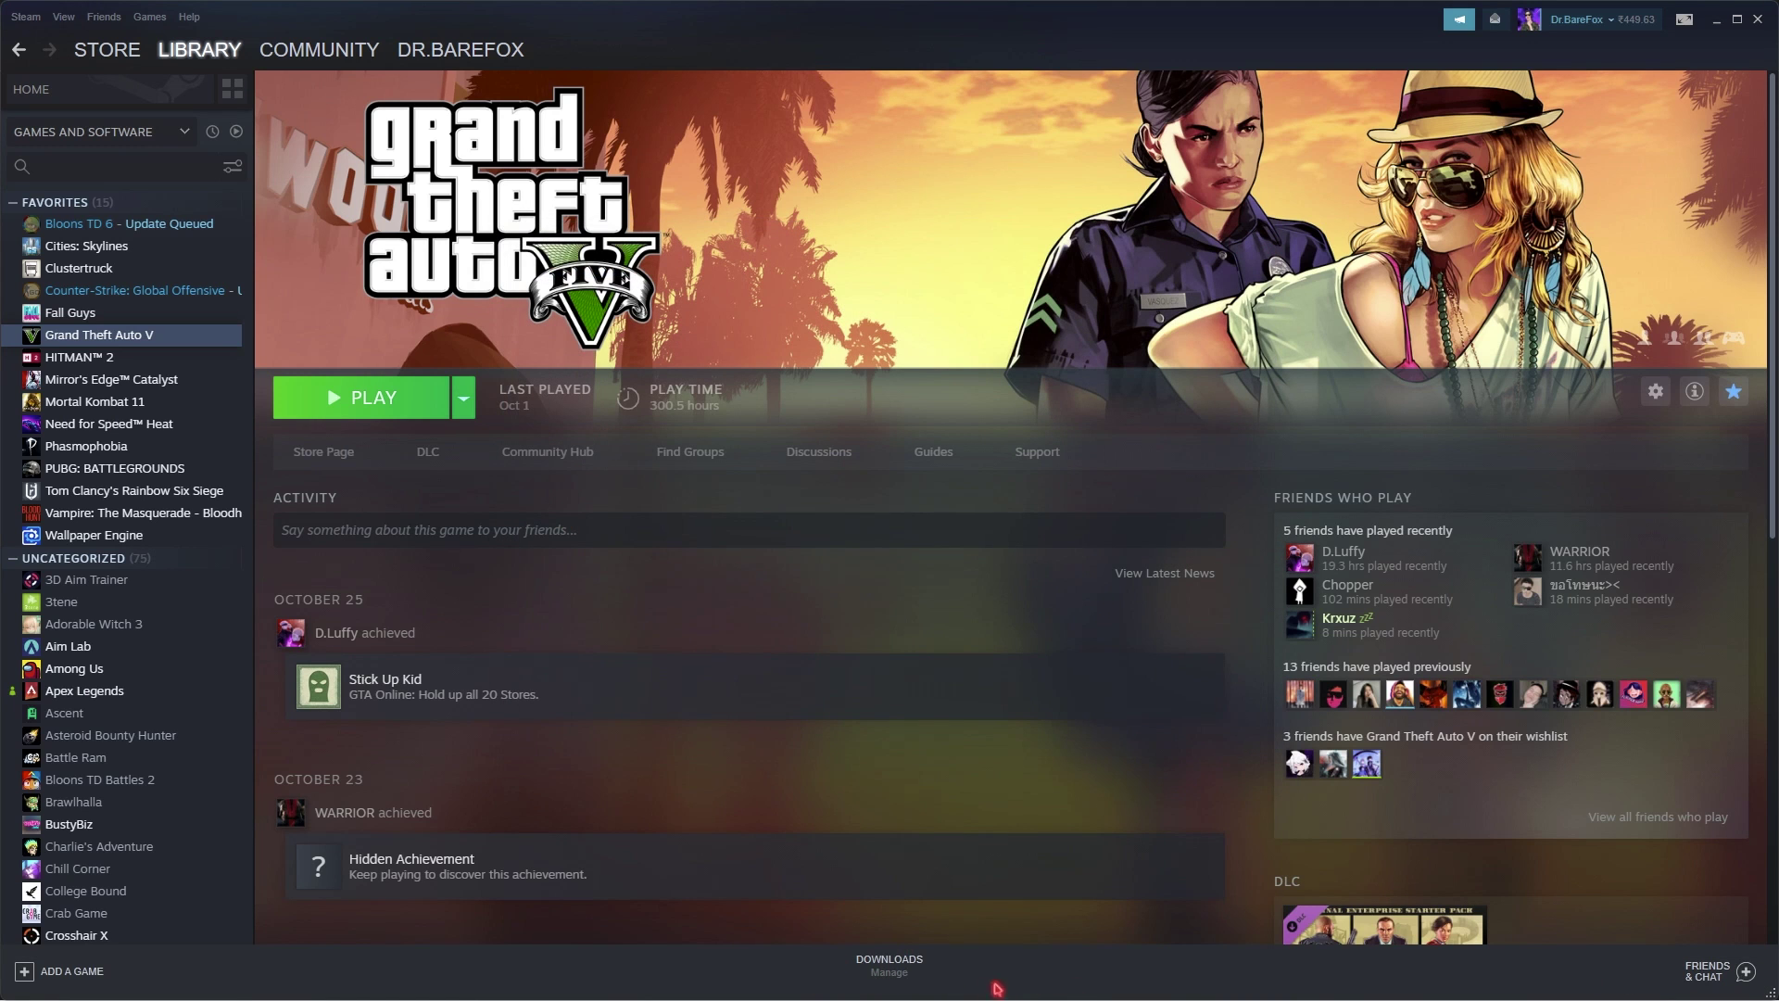
Turn on Disable fullscreen optimizations in GTA5.exe's Compatibility properties and apply it.
key(alt+Tab)
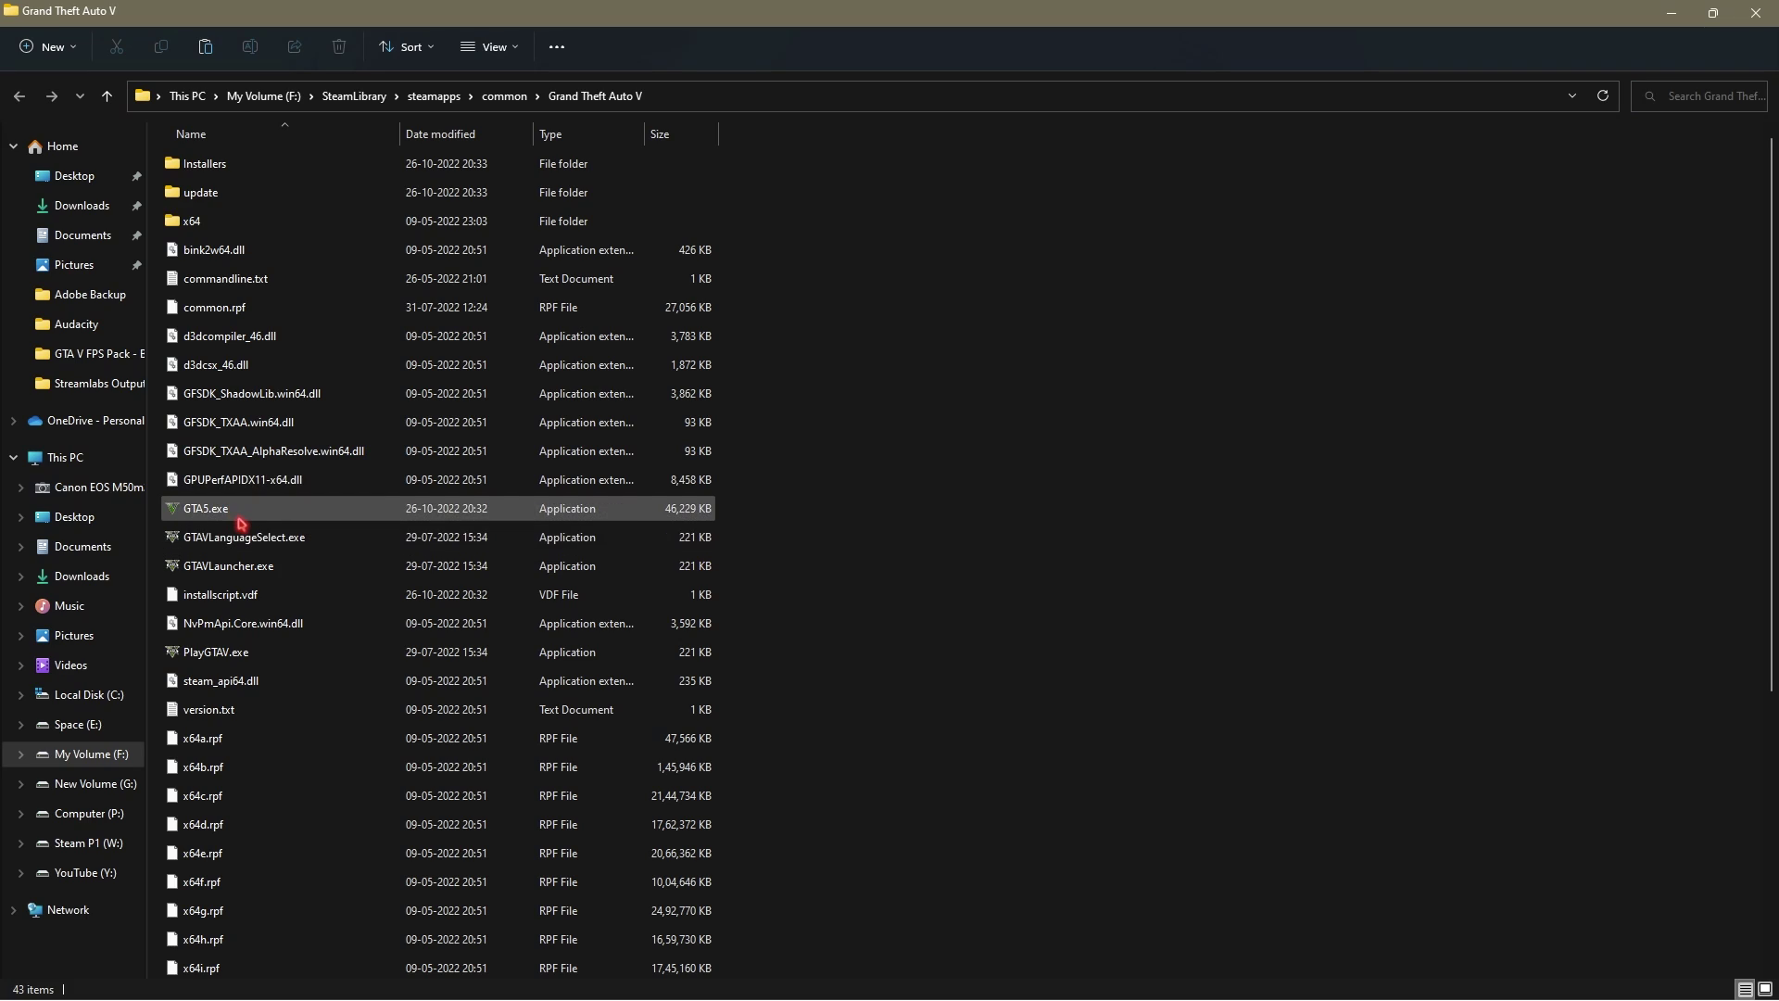
click(259, 514)
right_click(293, 515)
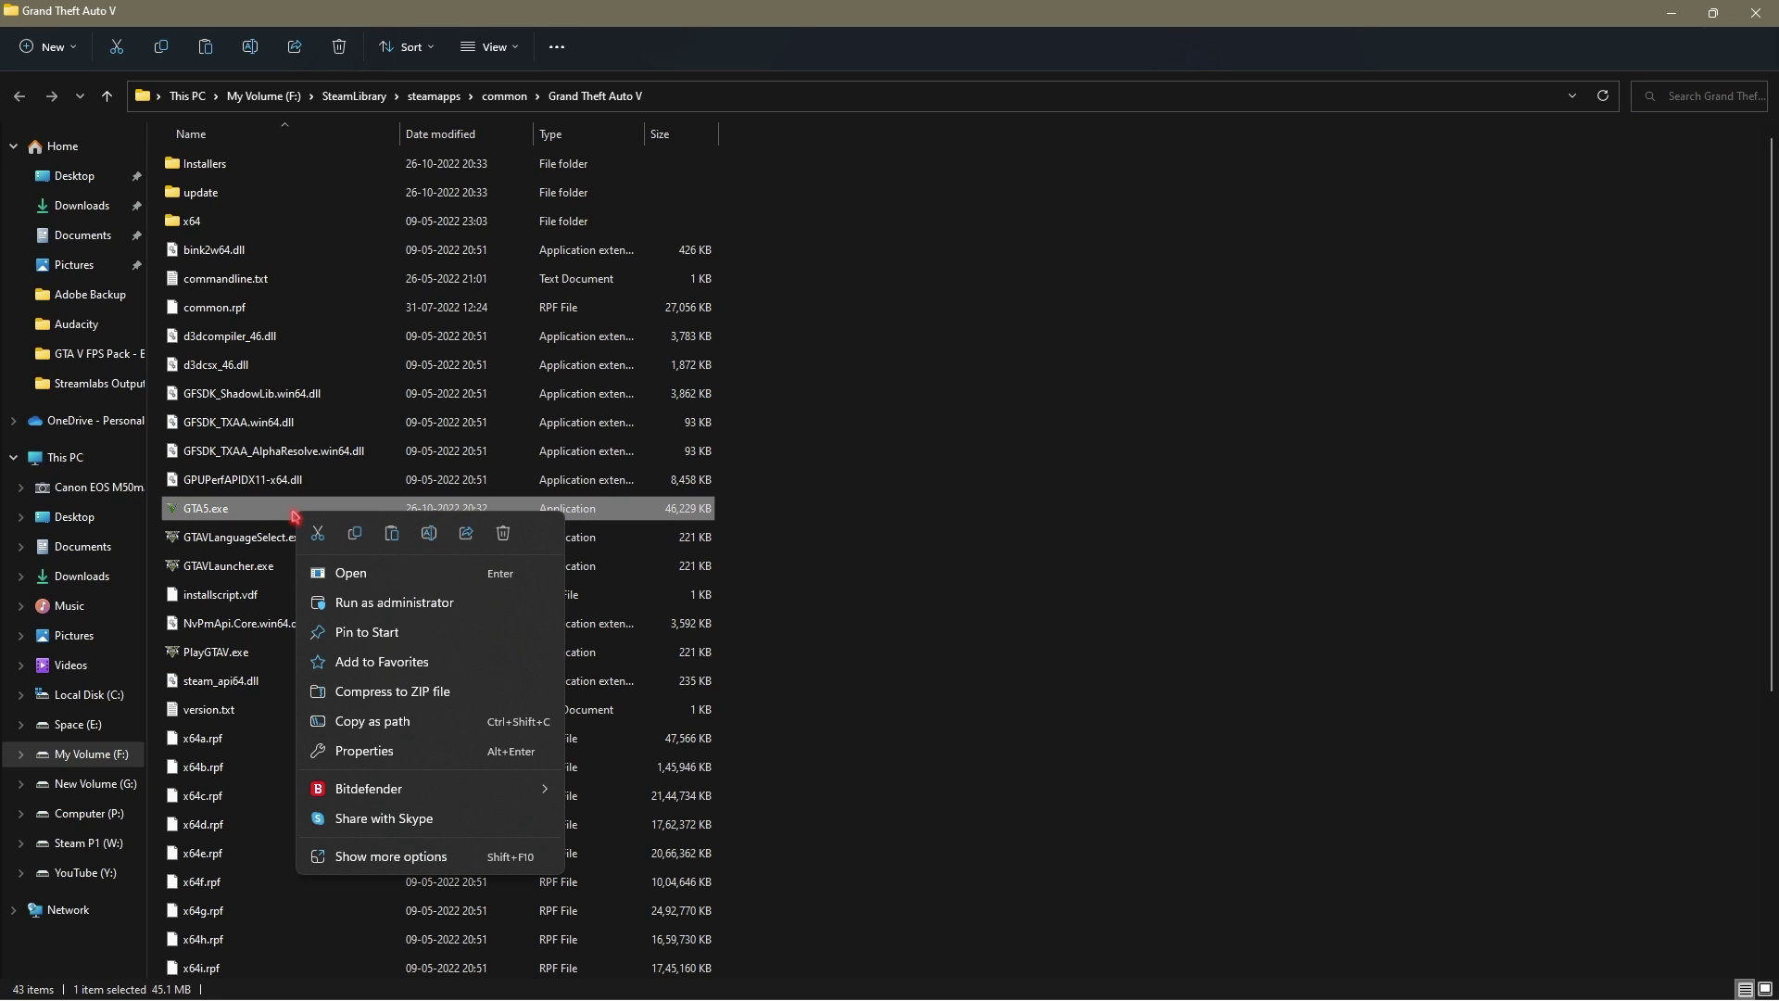
click(323, 857)
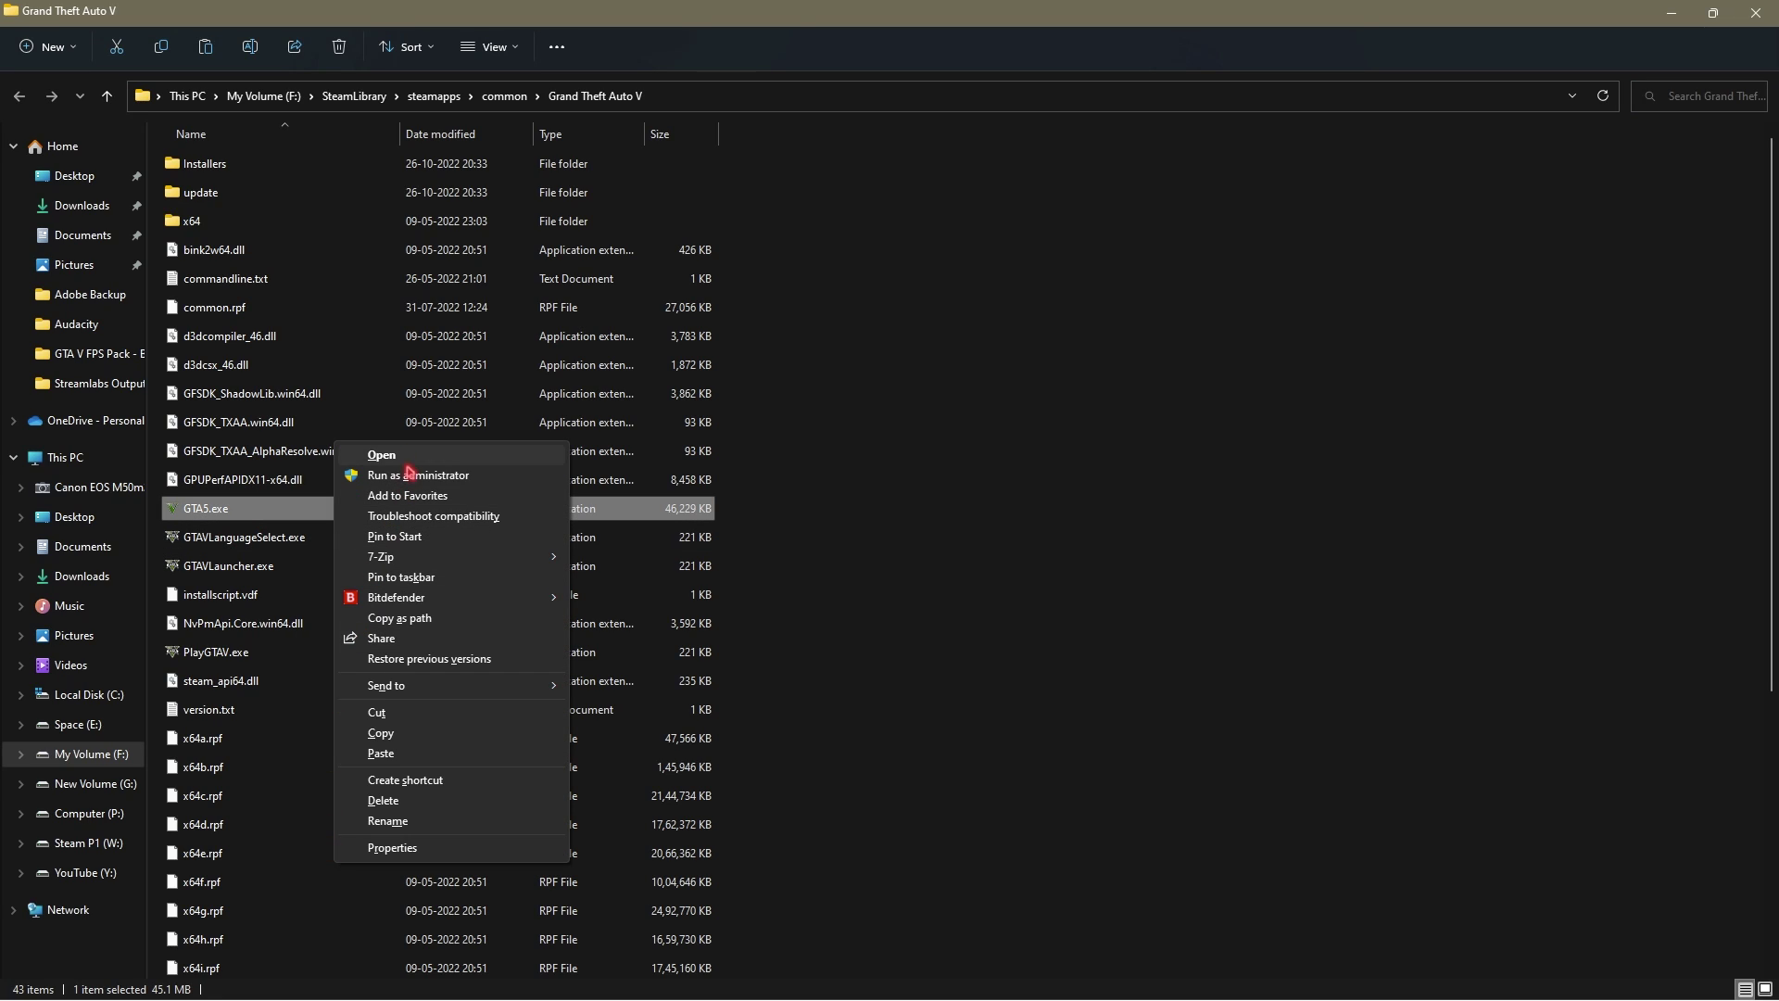
click(390, 847)
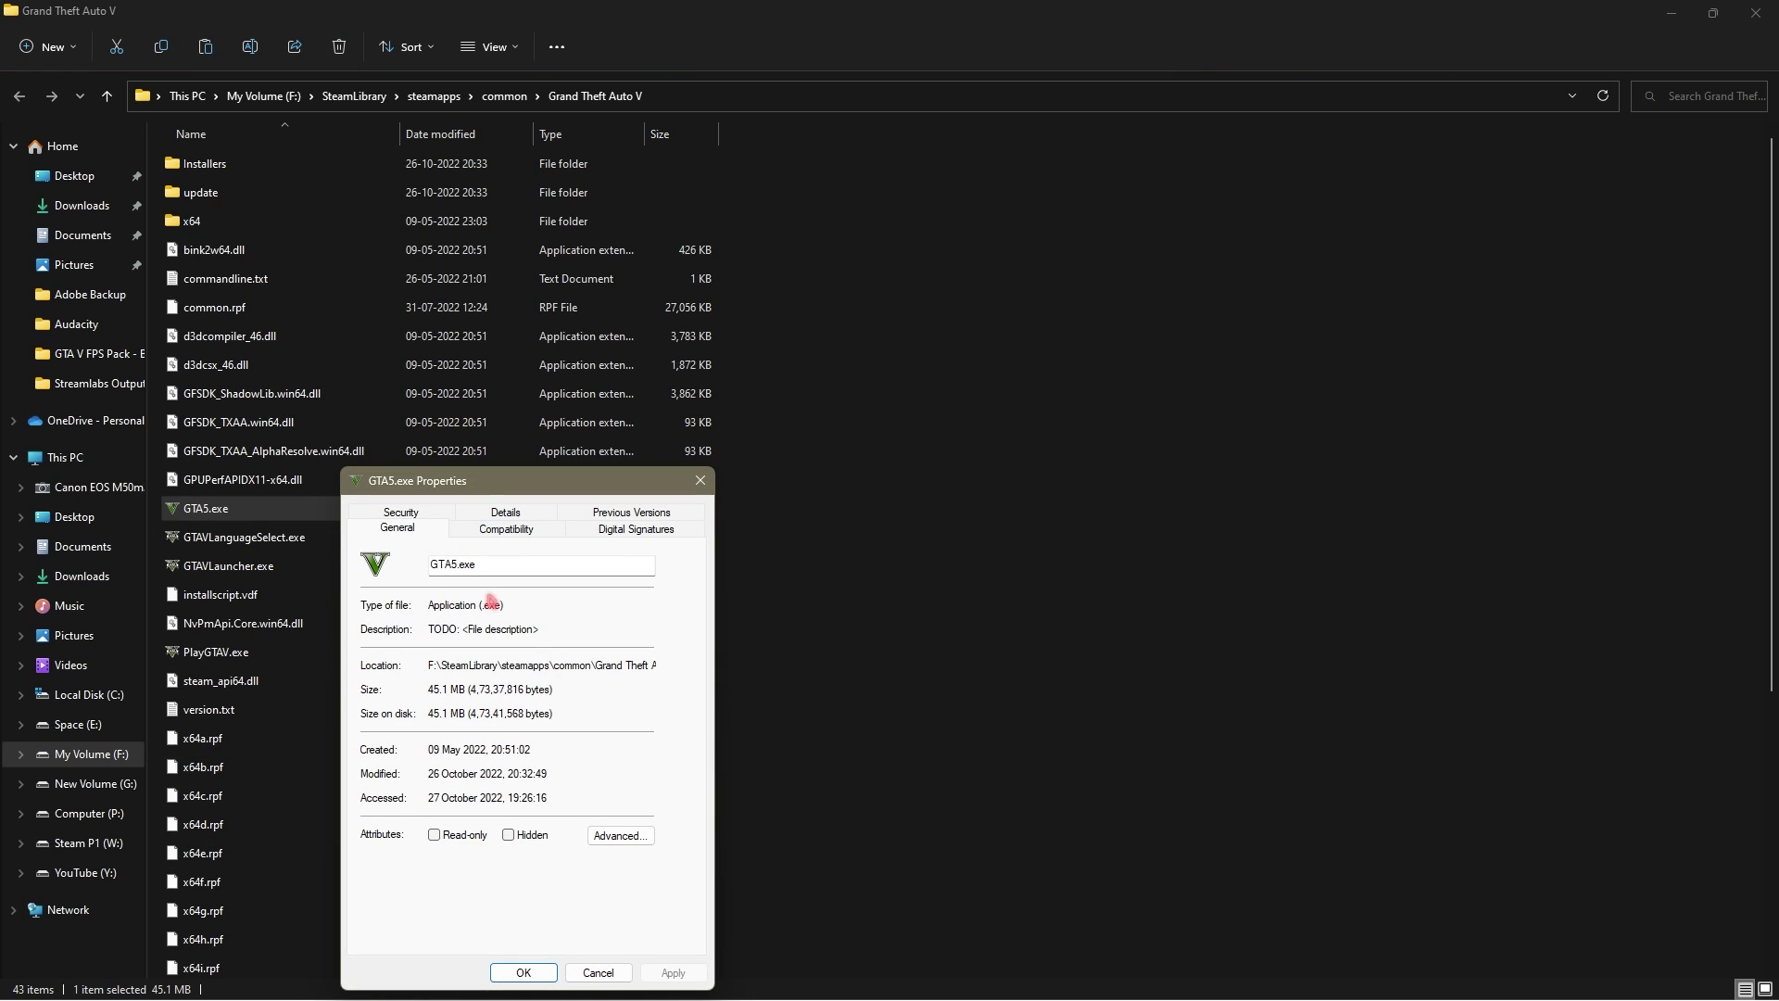
click(509, 538)
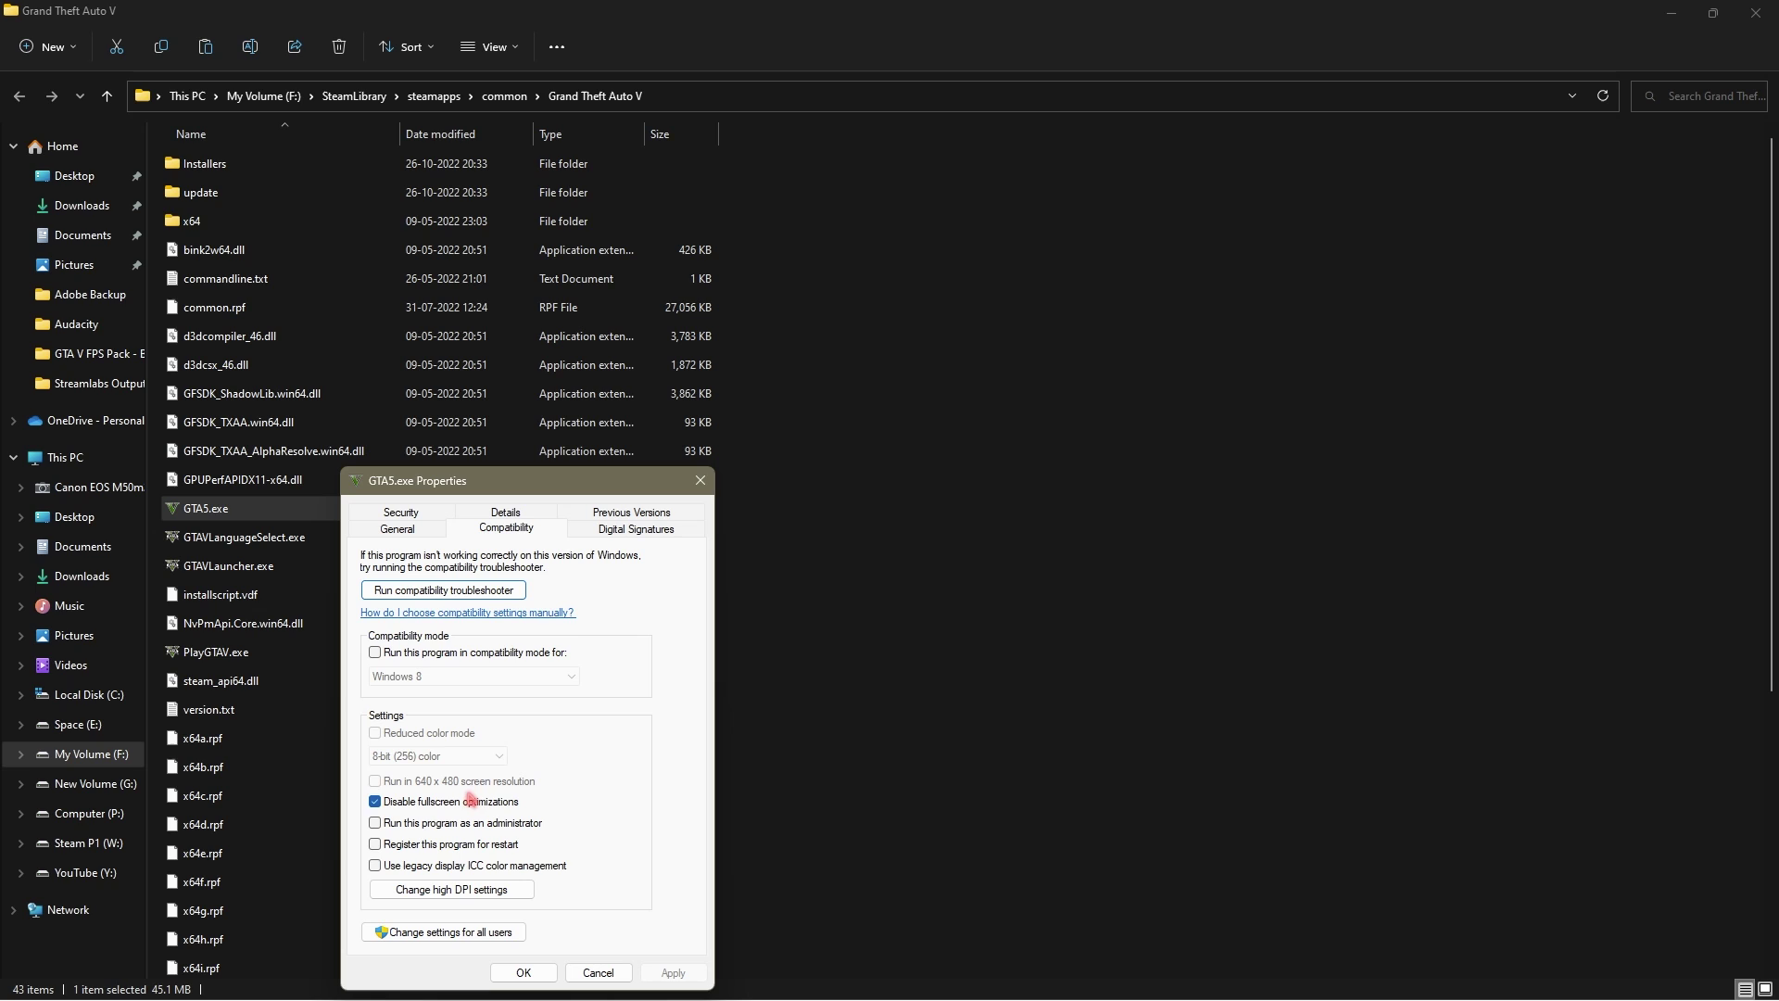
click(523, 973)
click(858, 269)
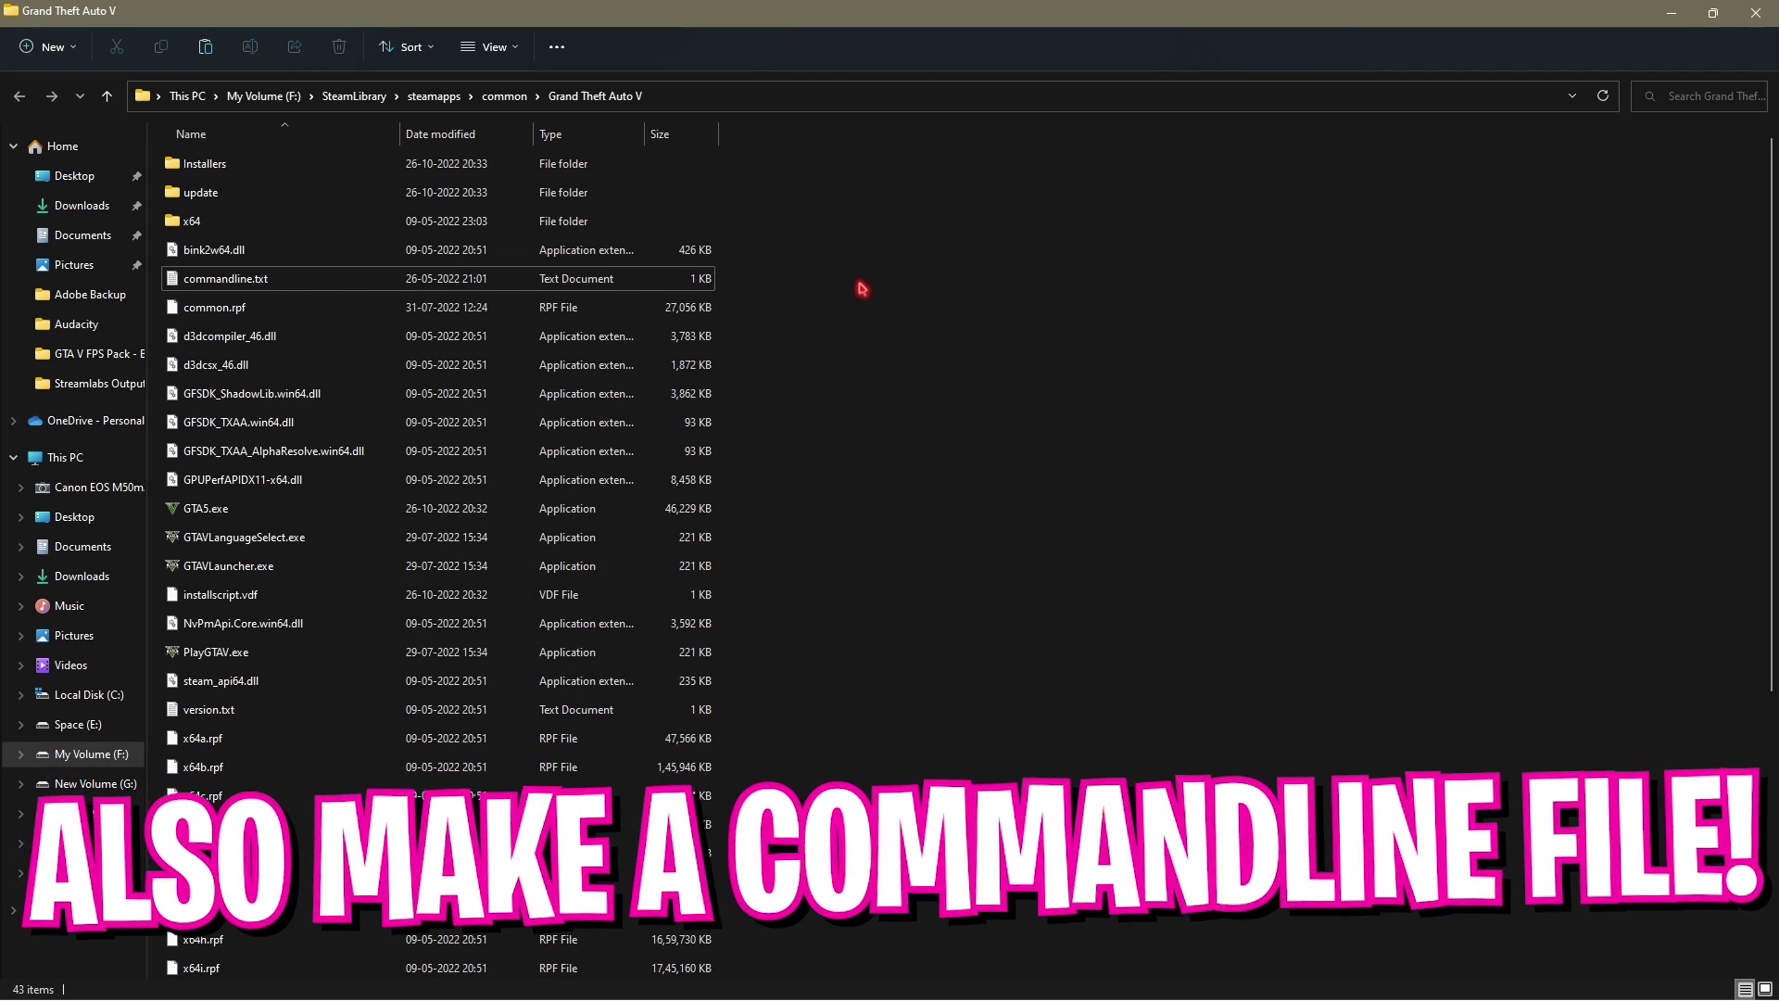
Open commandline.txt in Notepad, check its -ignoreDifferentVideoCard line, and close it unchanged.
right_click(858, 282)
mouse_move(931, 448)
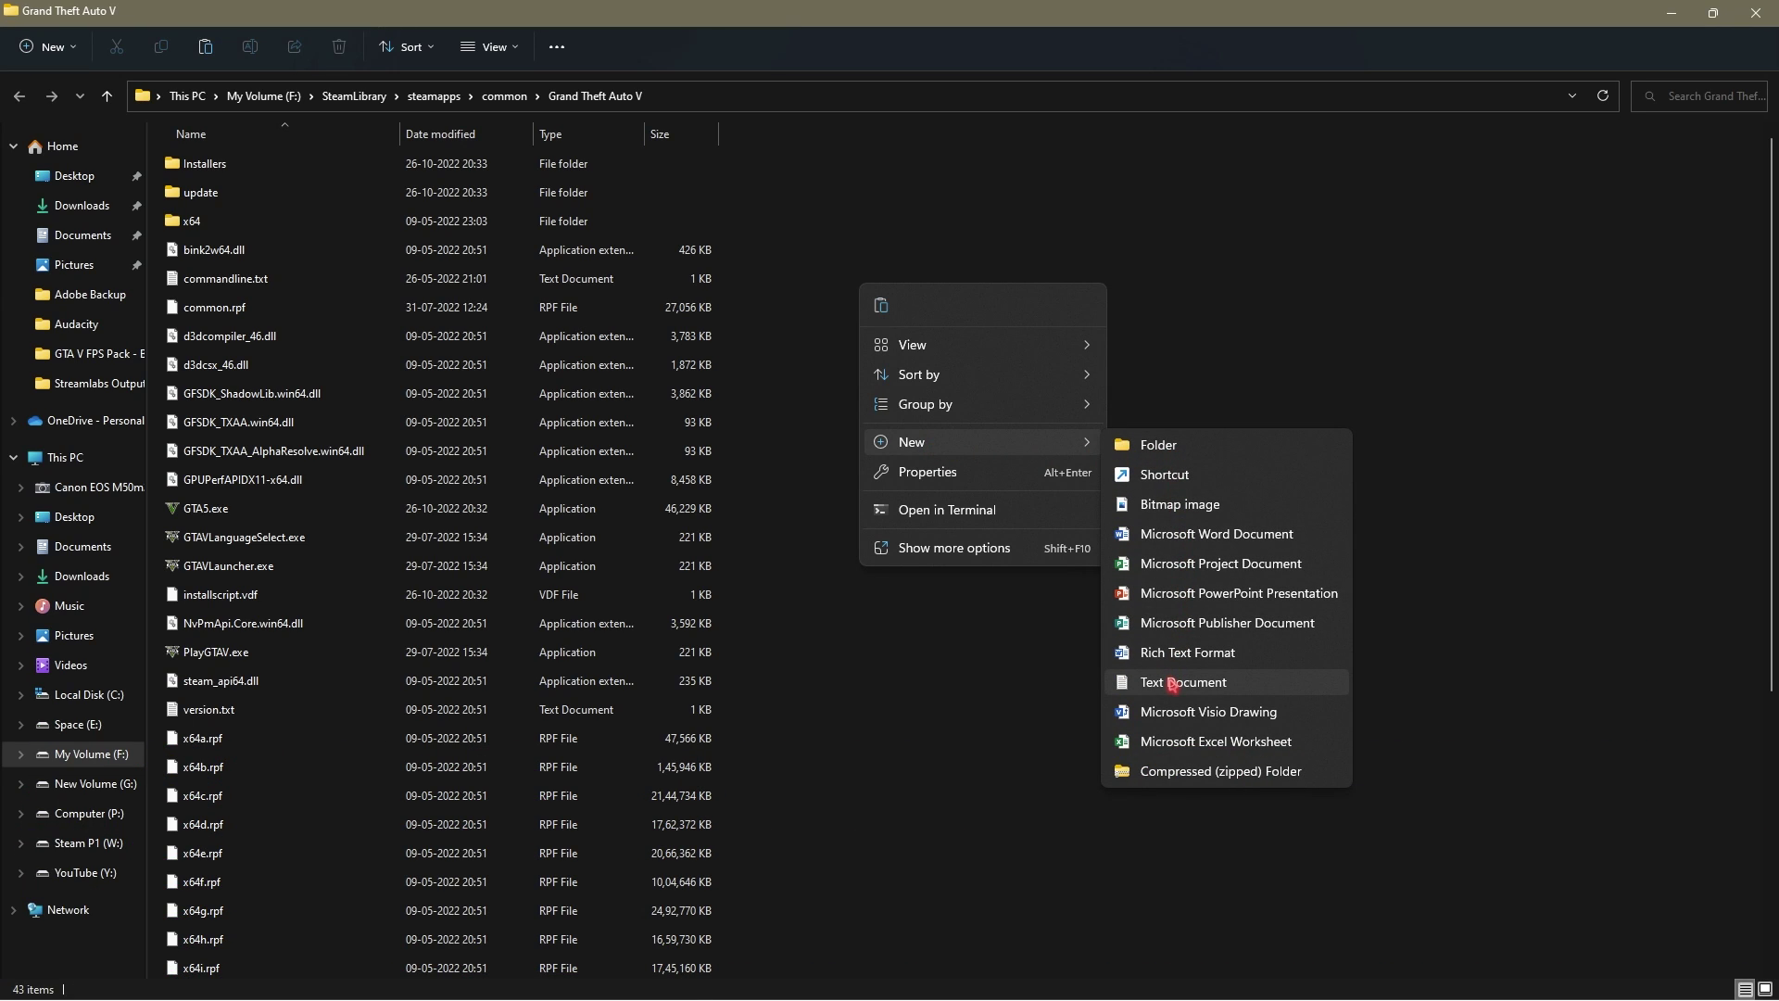
click(834, 482)
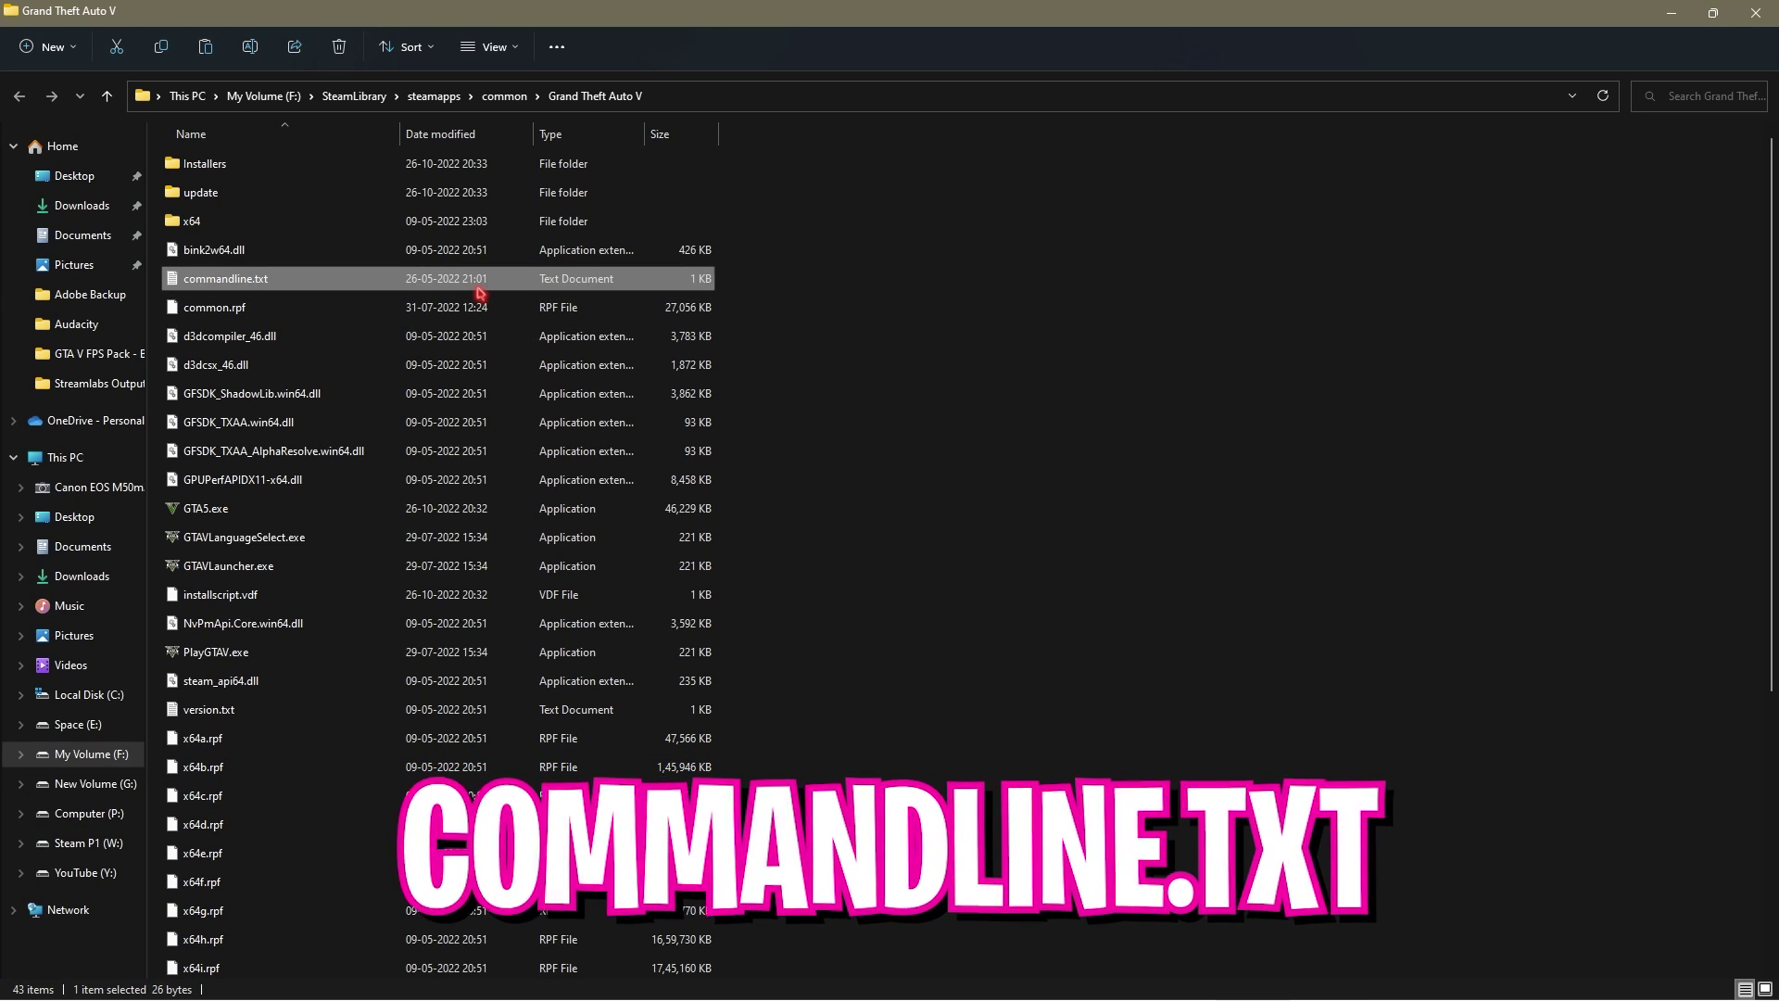
double_click(371, 283)
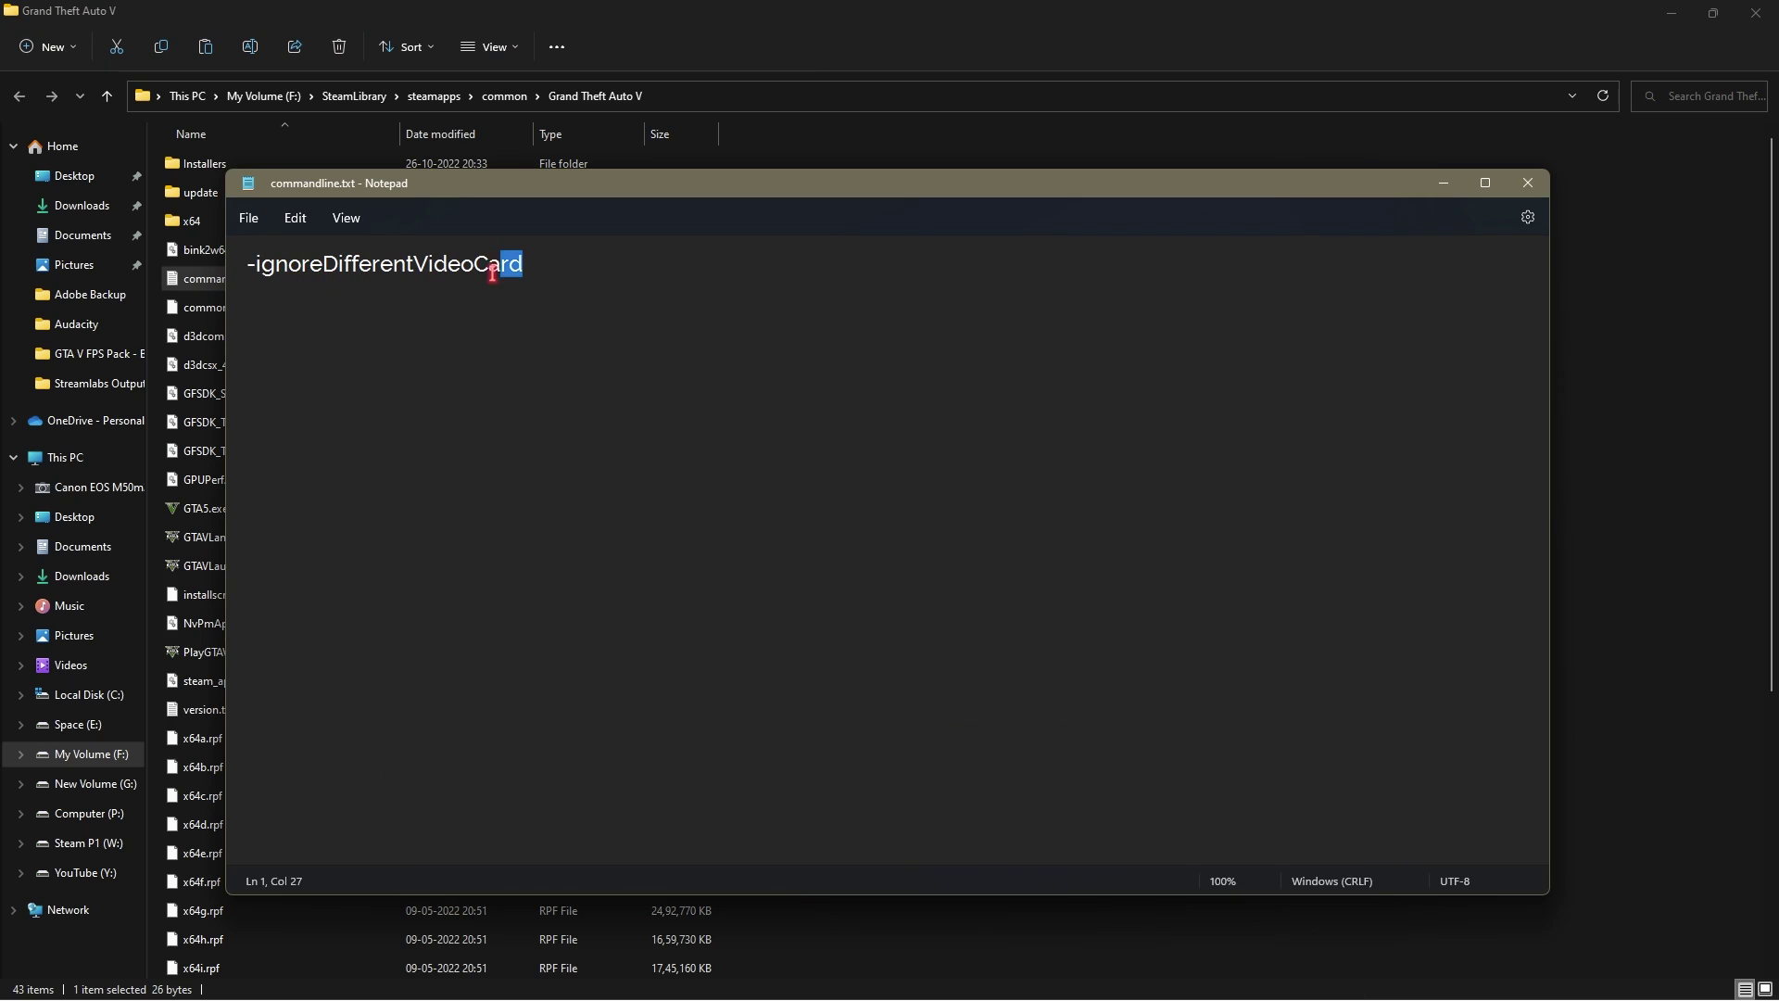
drag(492, 273, 222, 301)
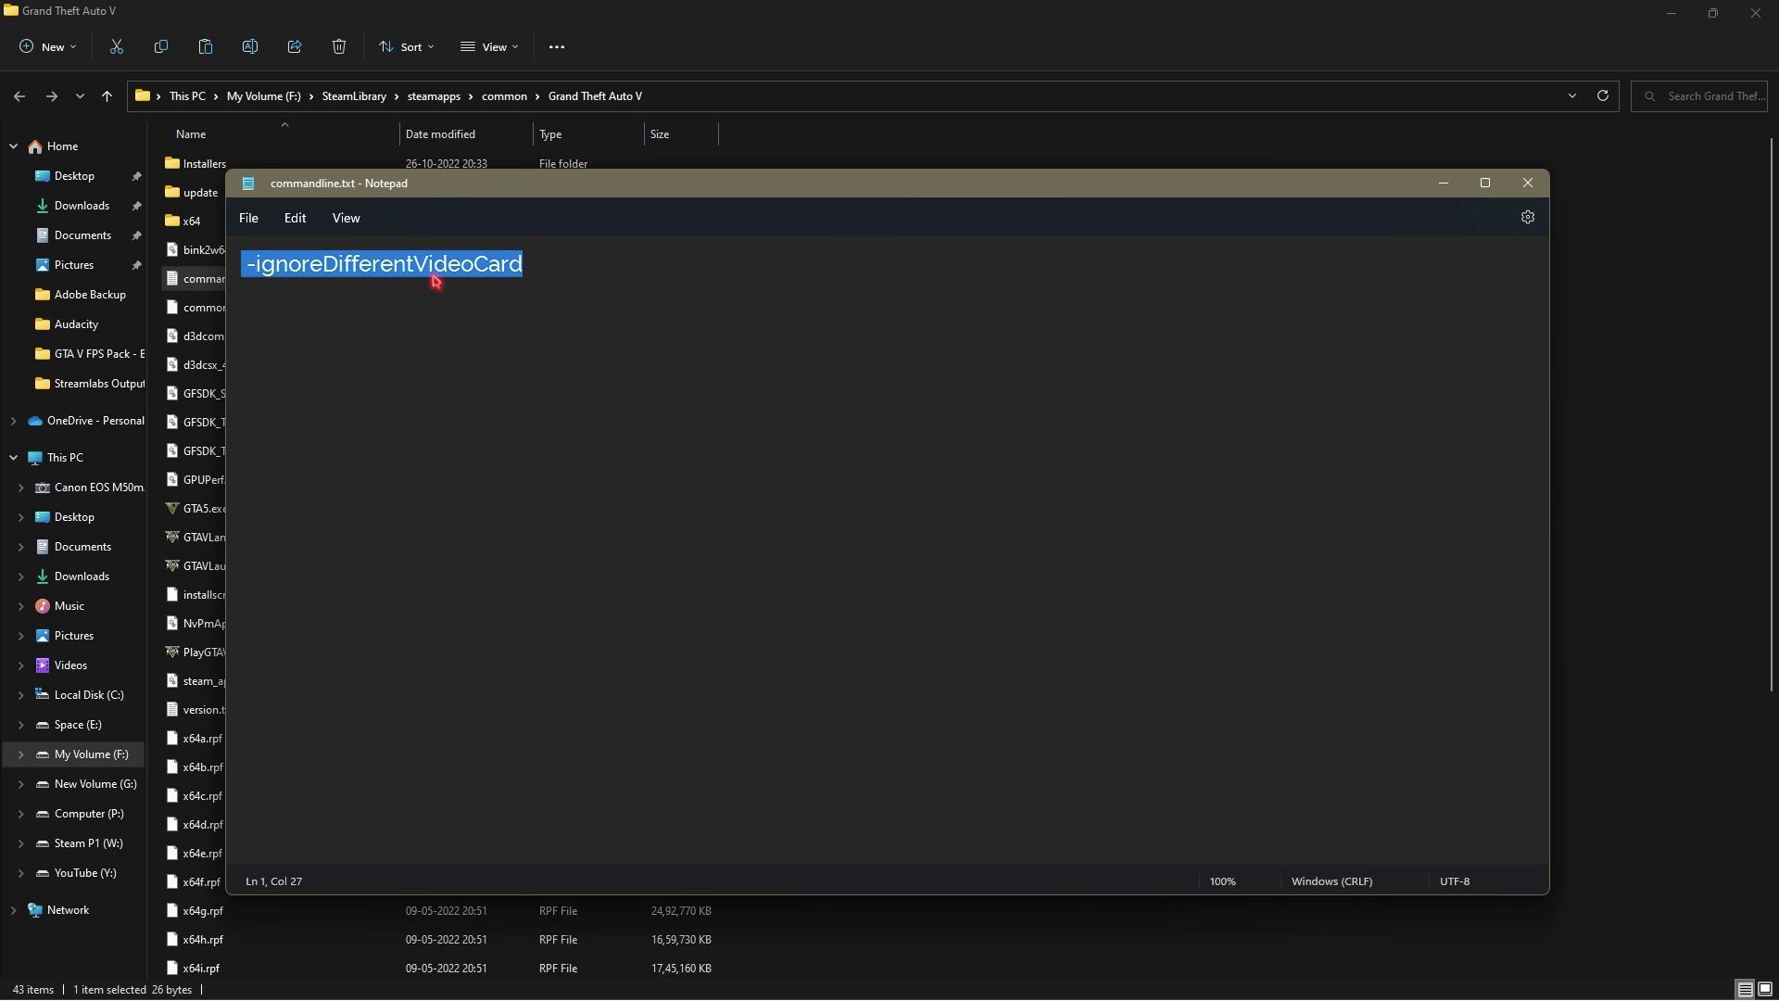
click(698, 295)
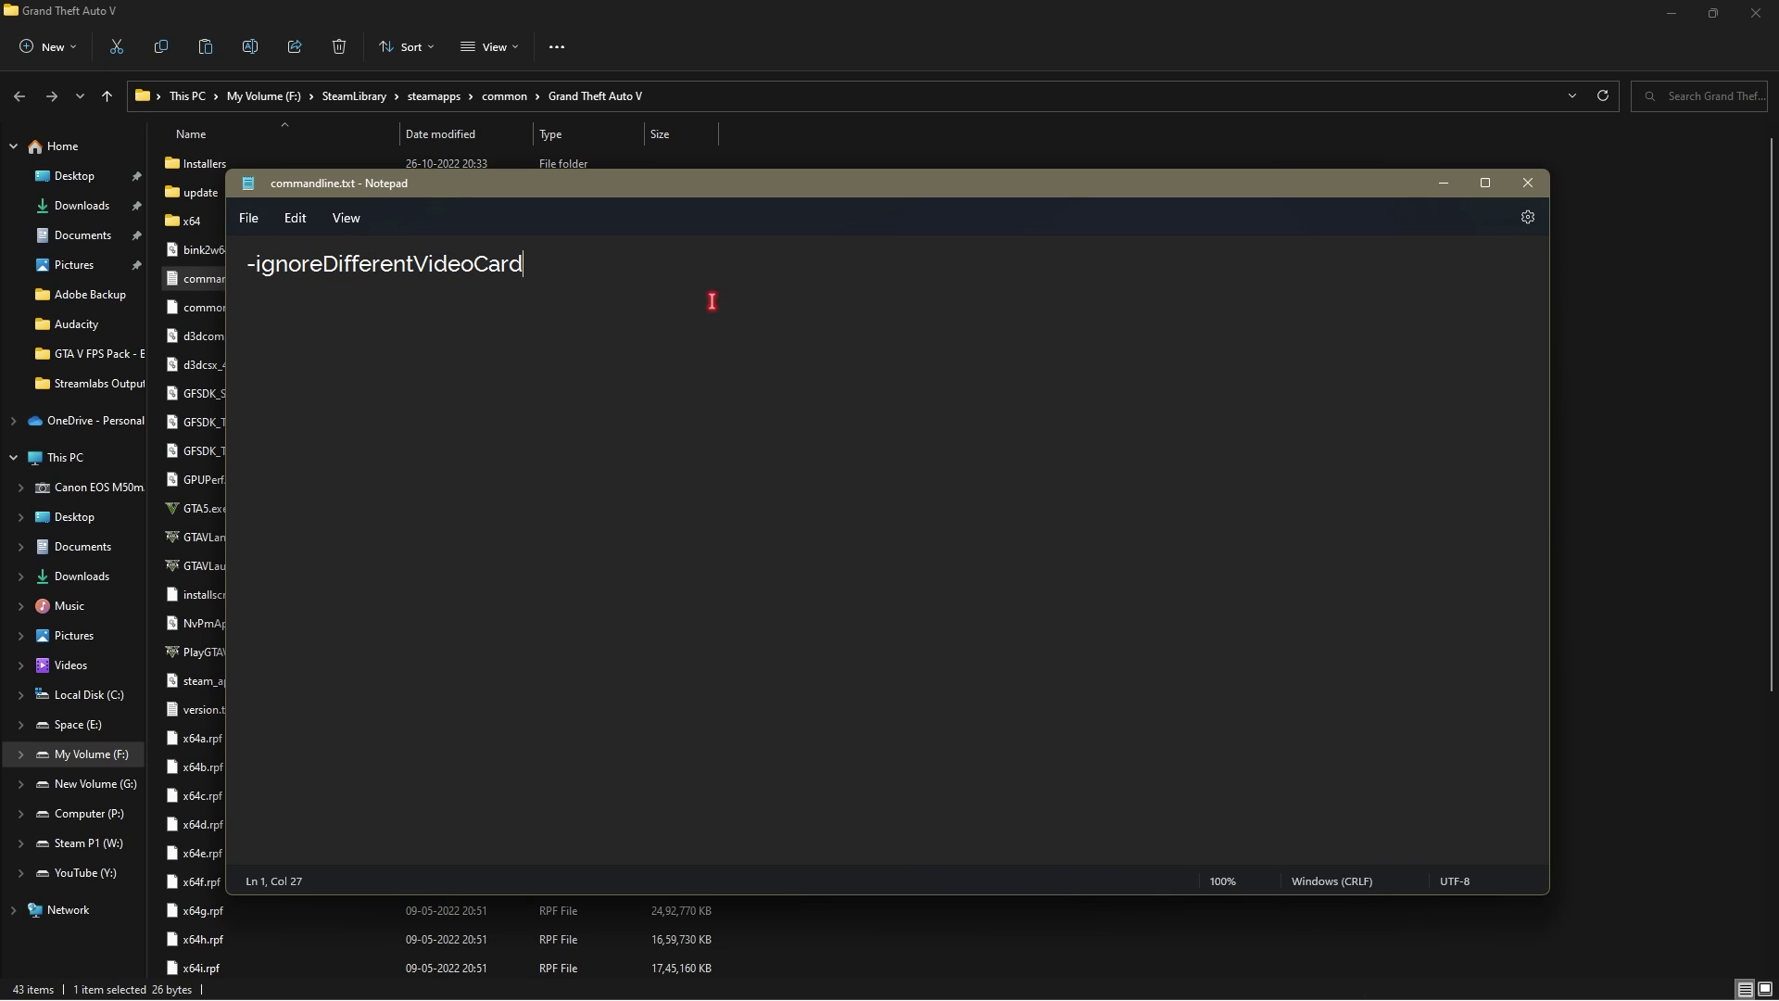
click(1530, 182)
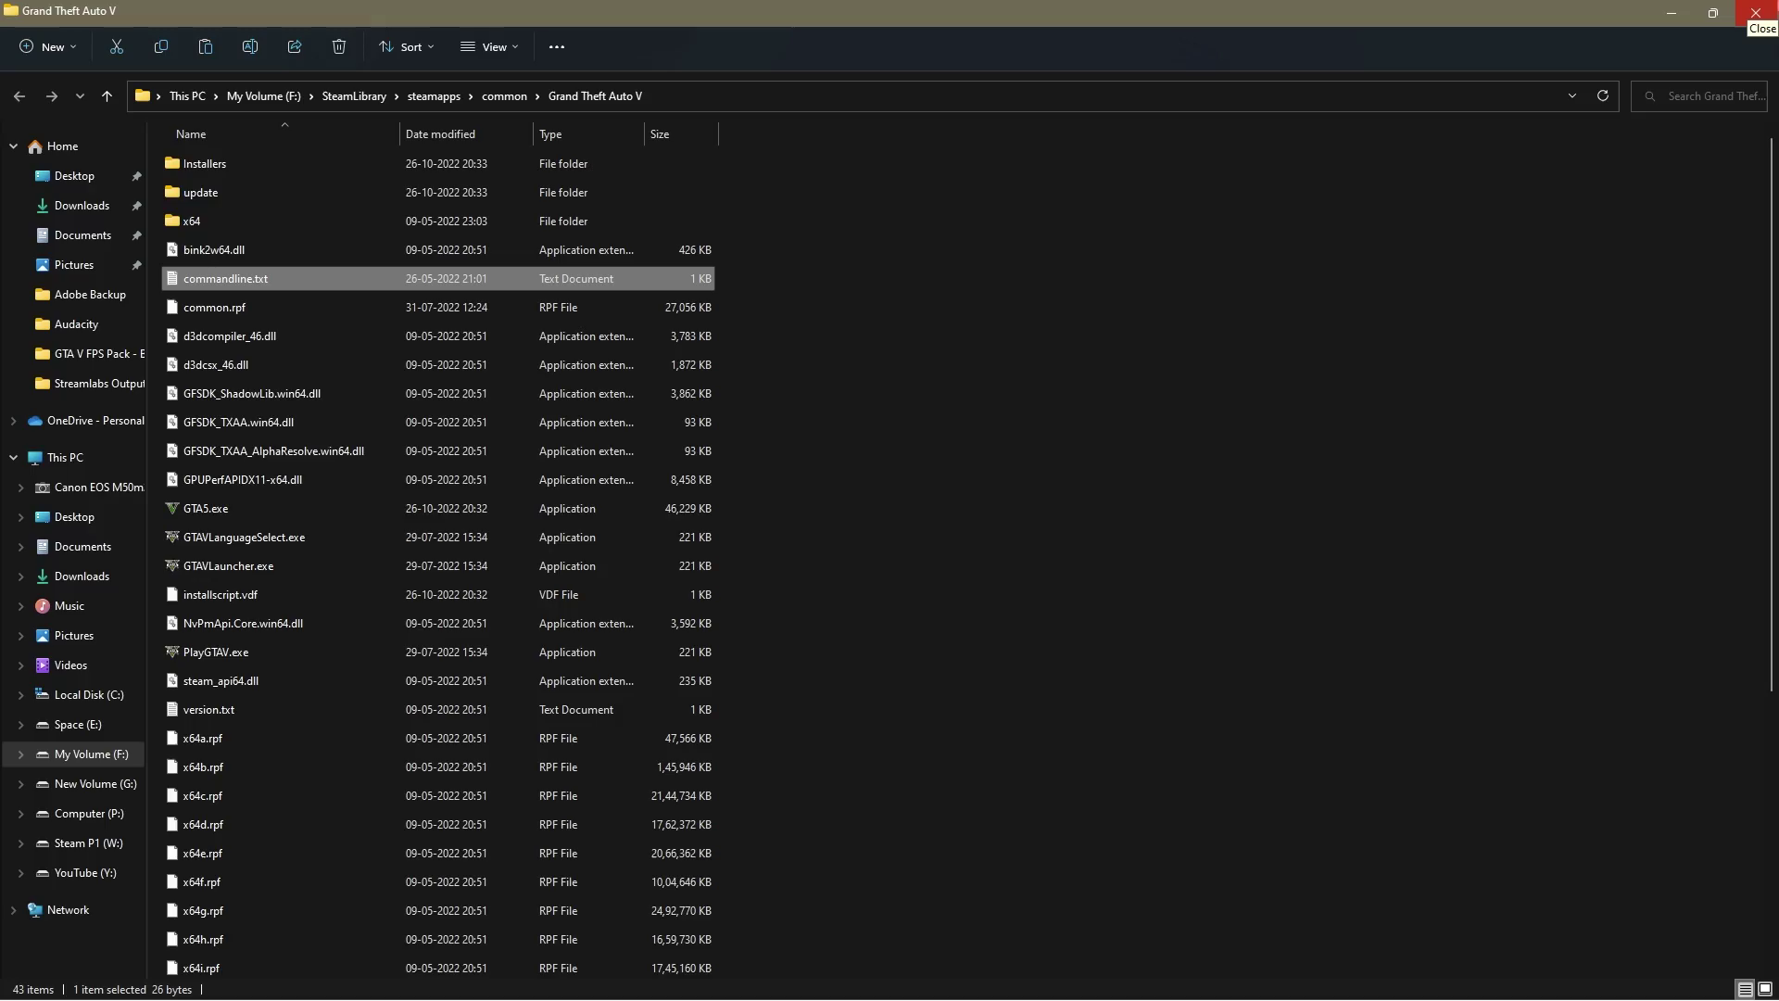
Open System Protection settings and select Local Disk (C:) in the protection list.
click(1755, 12)
key(super)
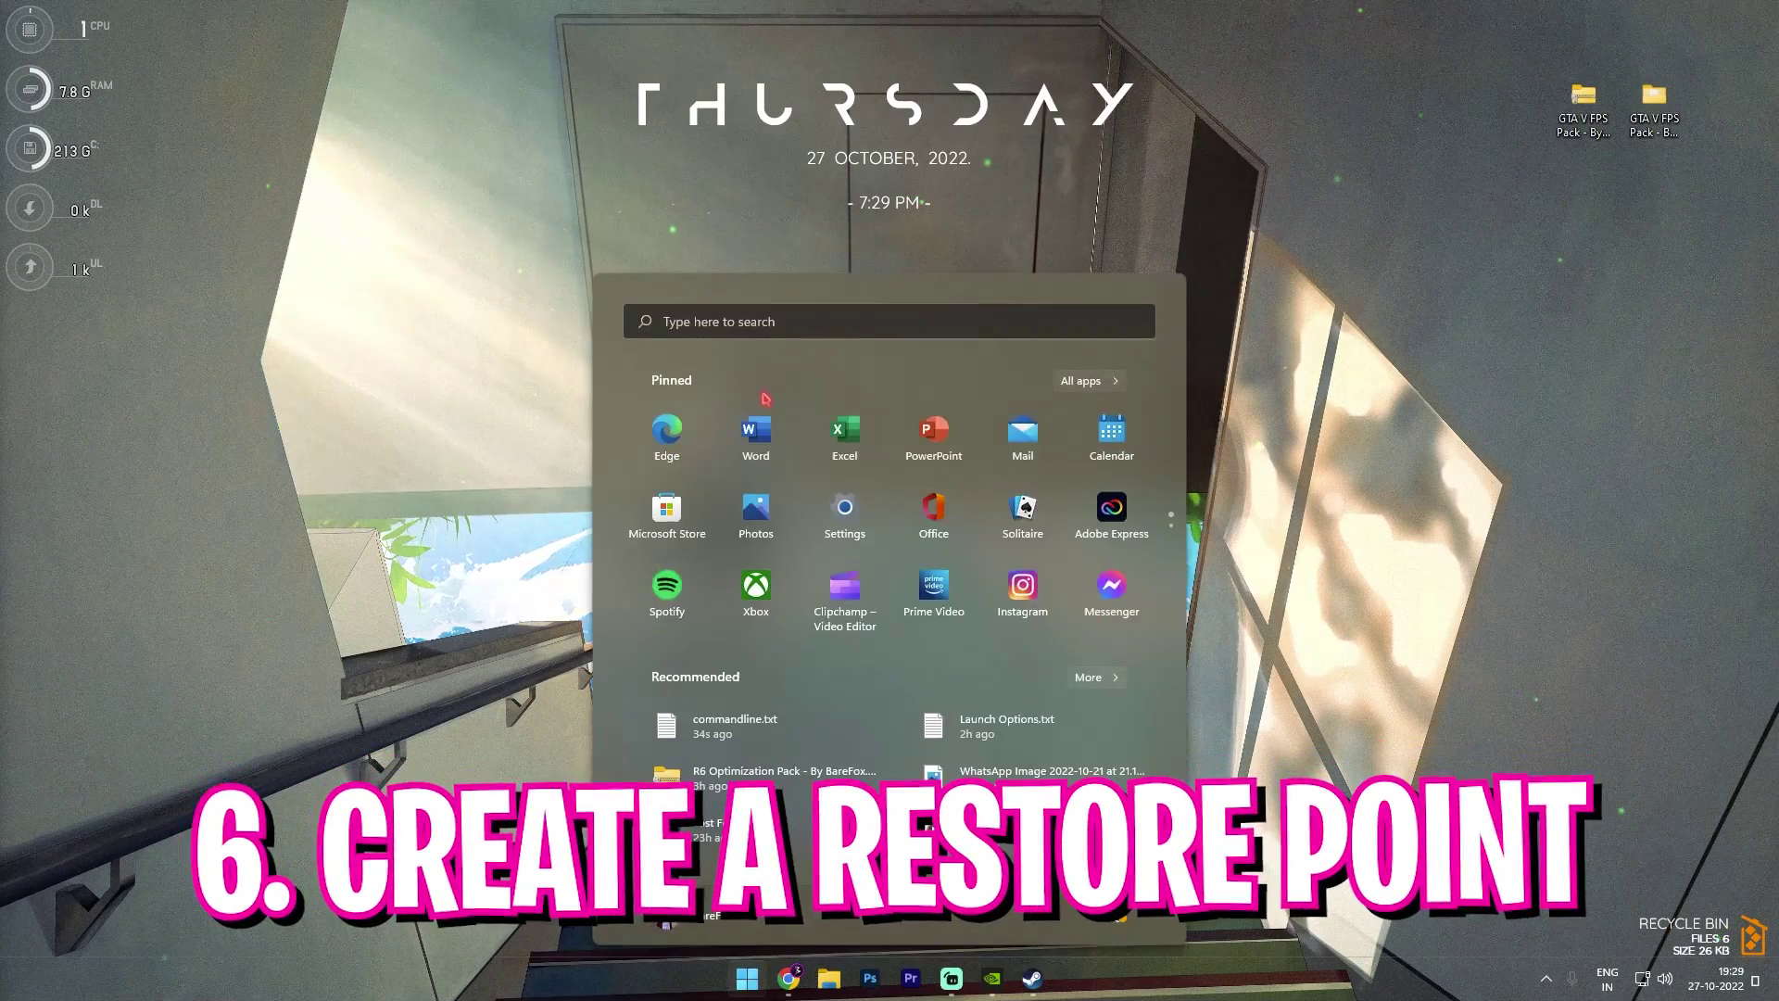
text(create a restore point)
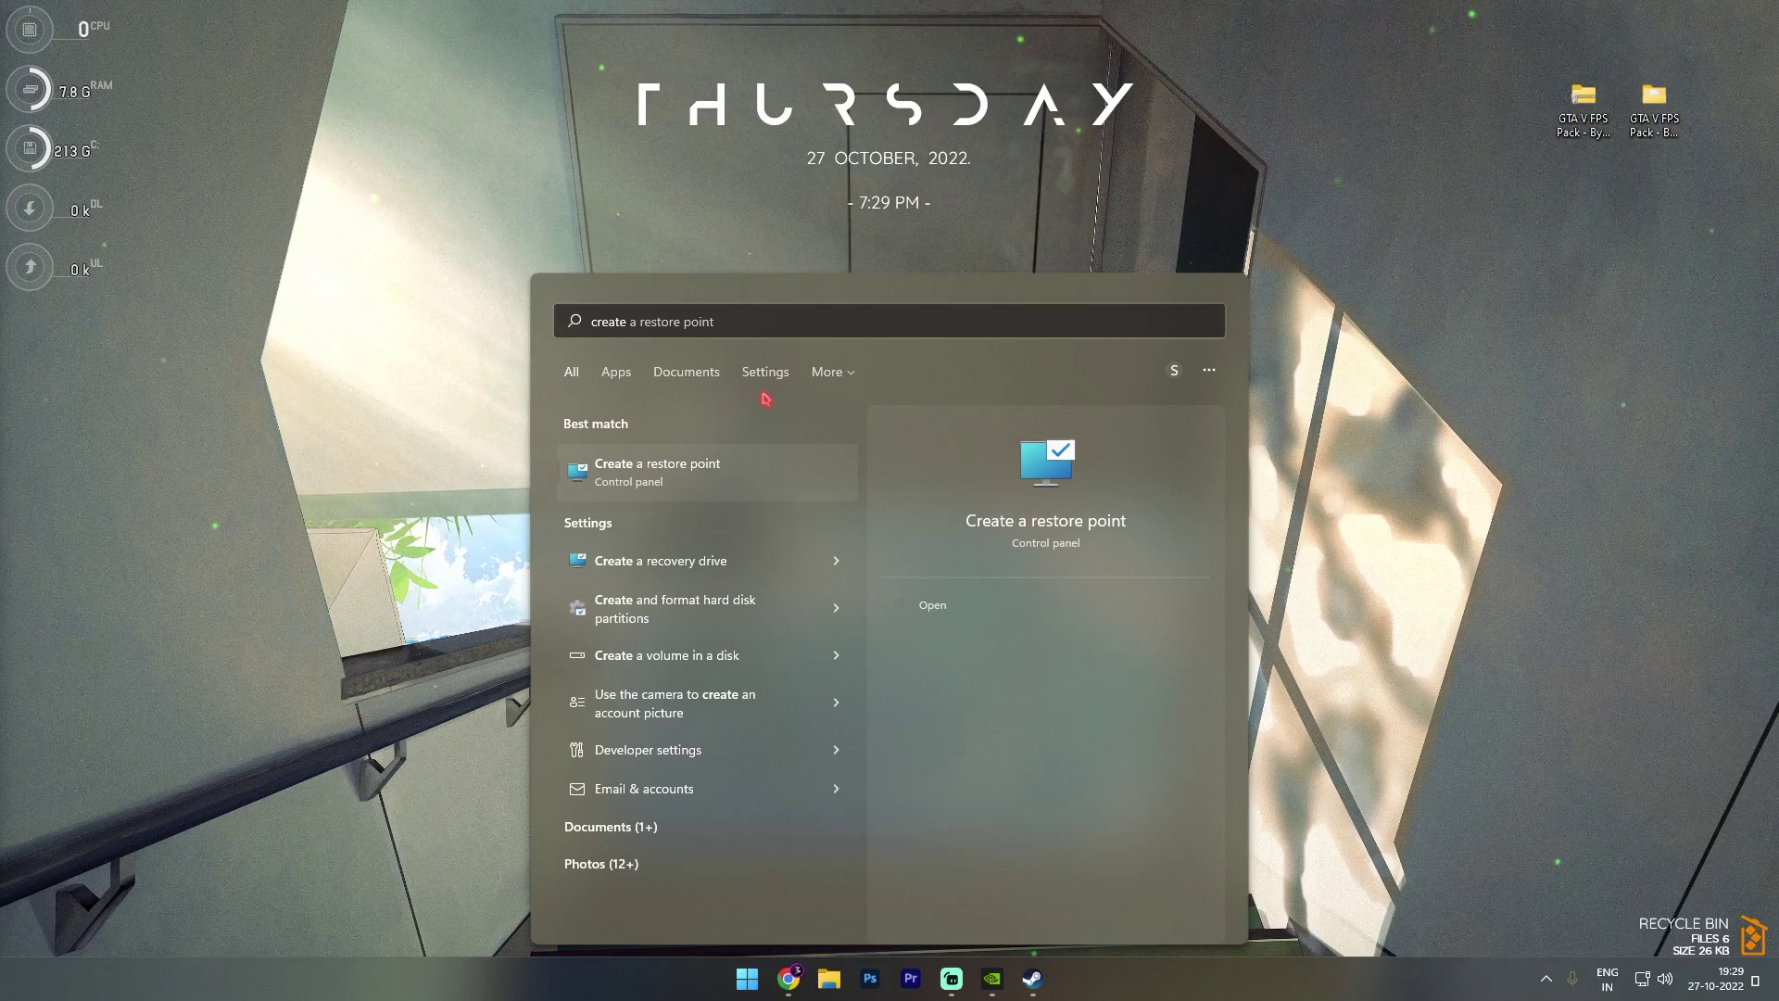
key(Return)
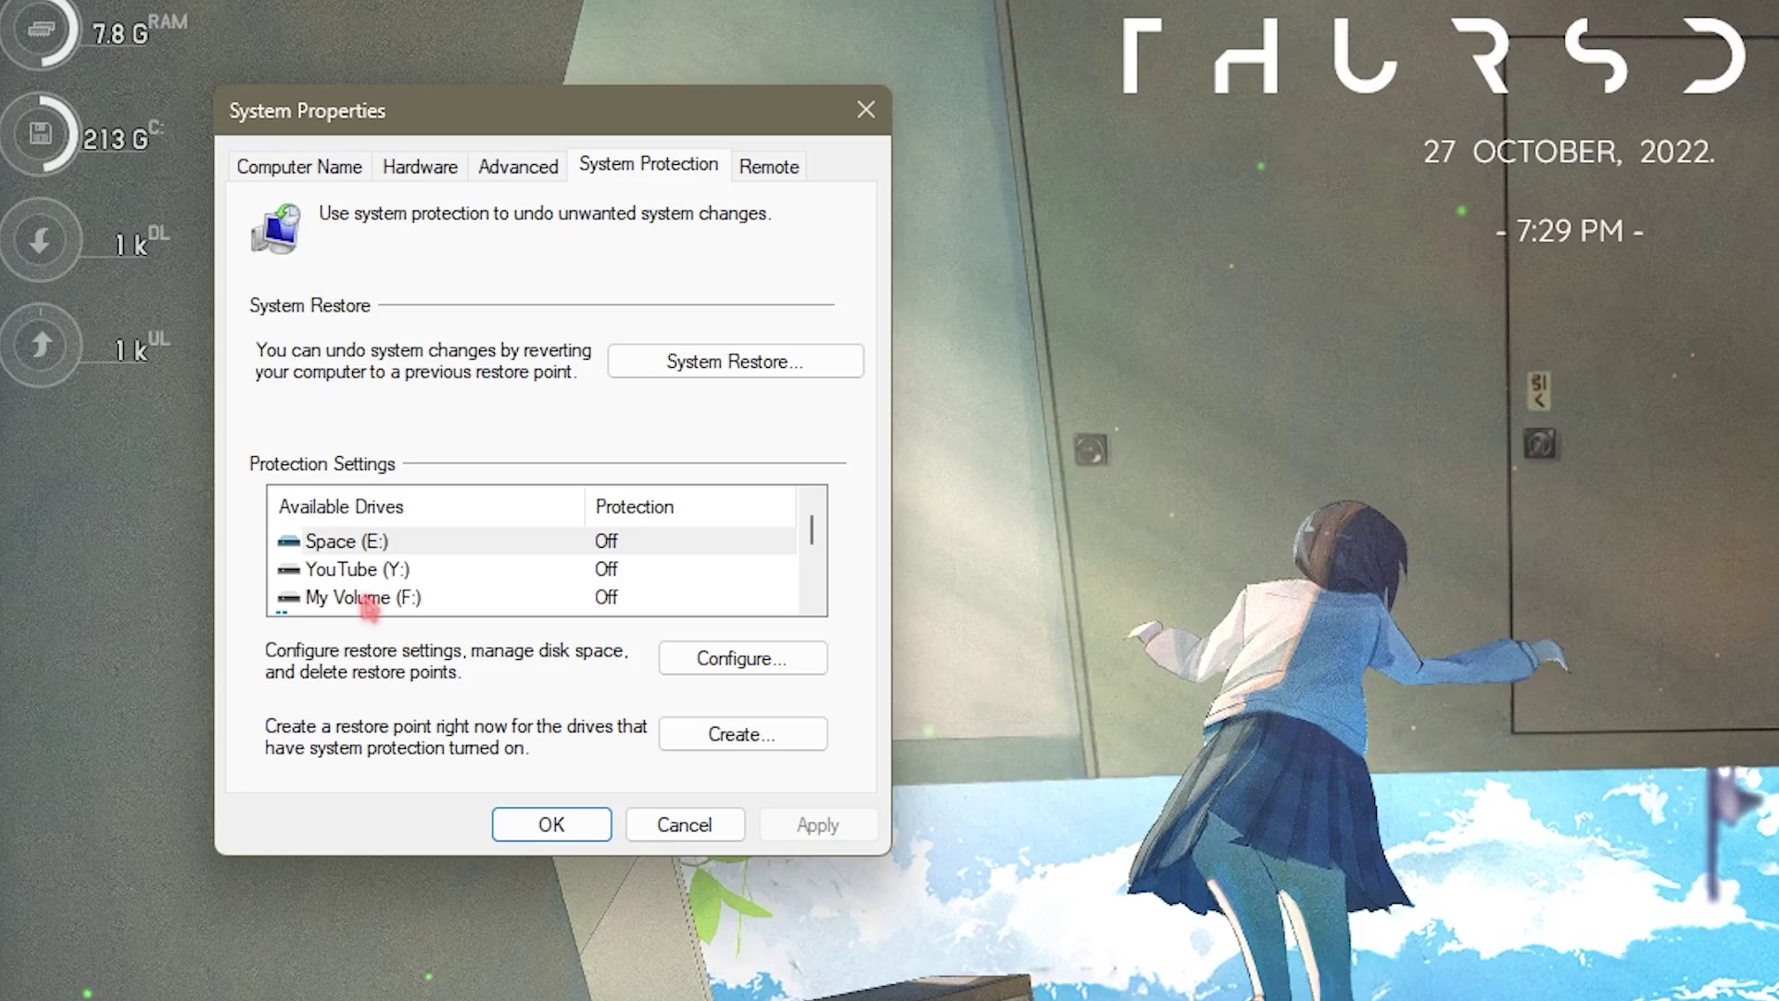
click(238, 406)
scroll(408, 577, down, 1)
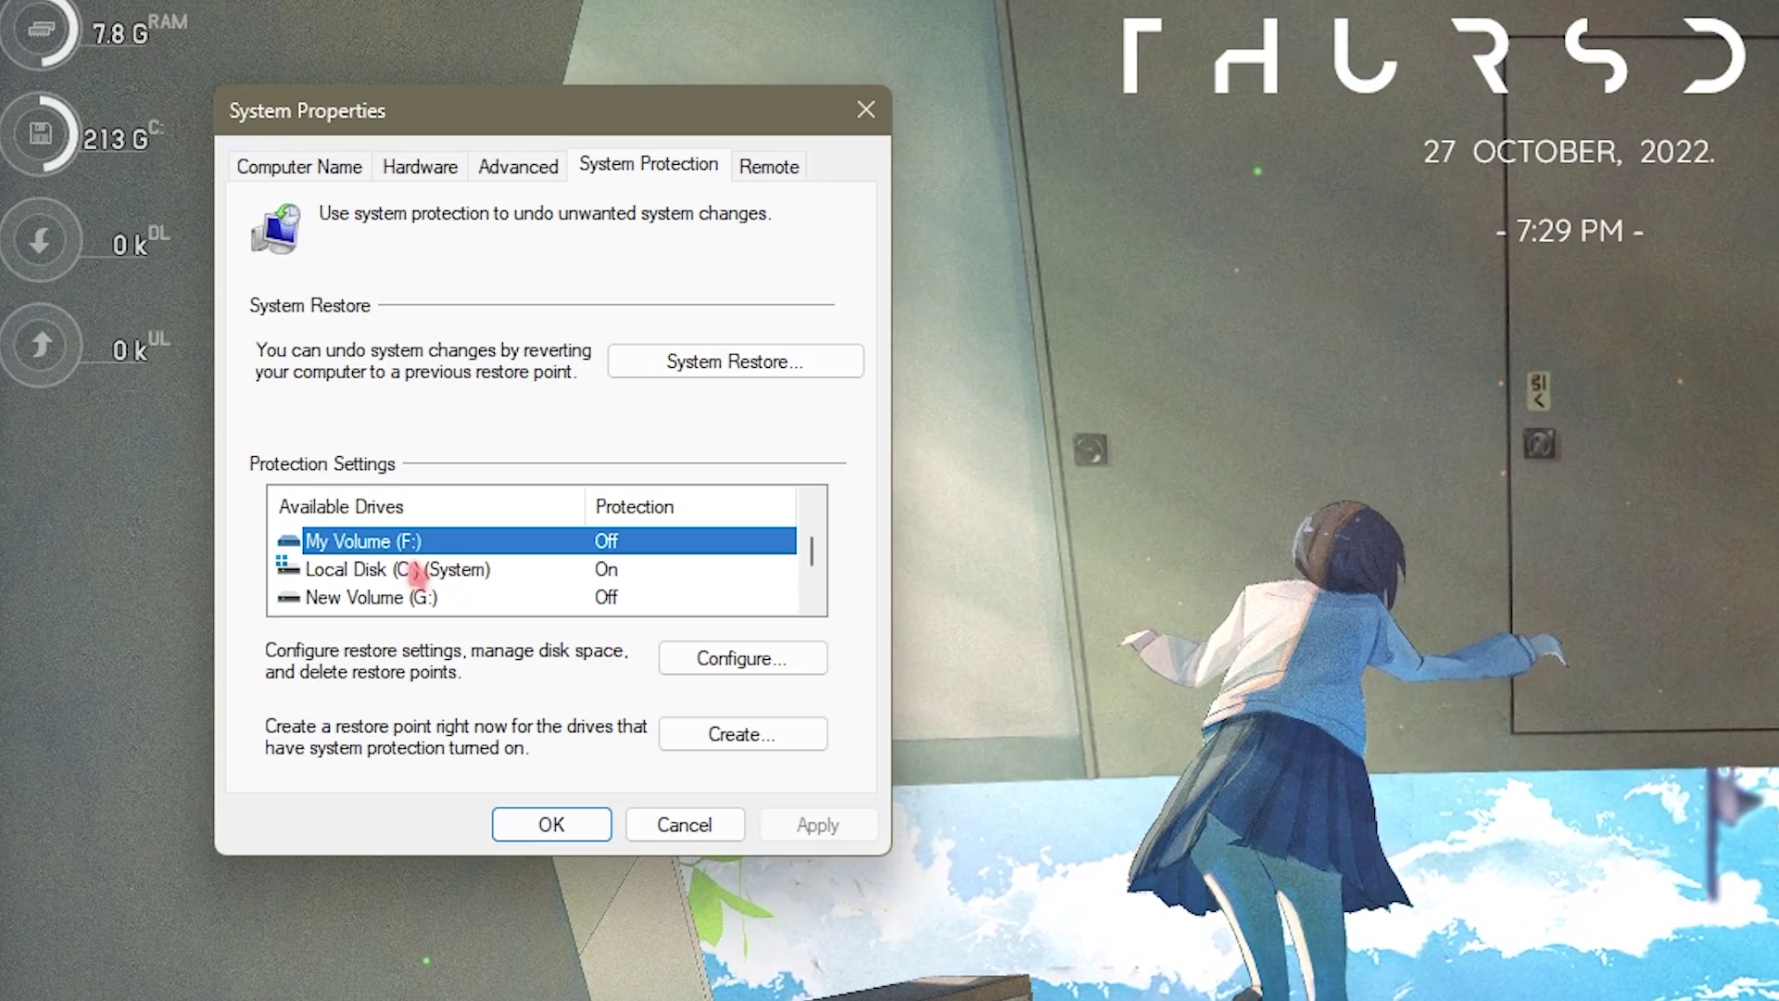
click(320, 569)
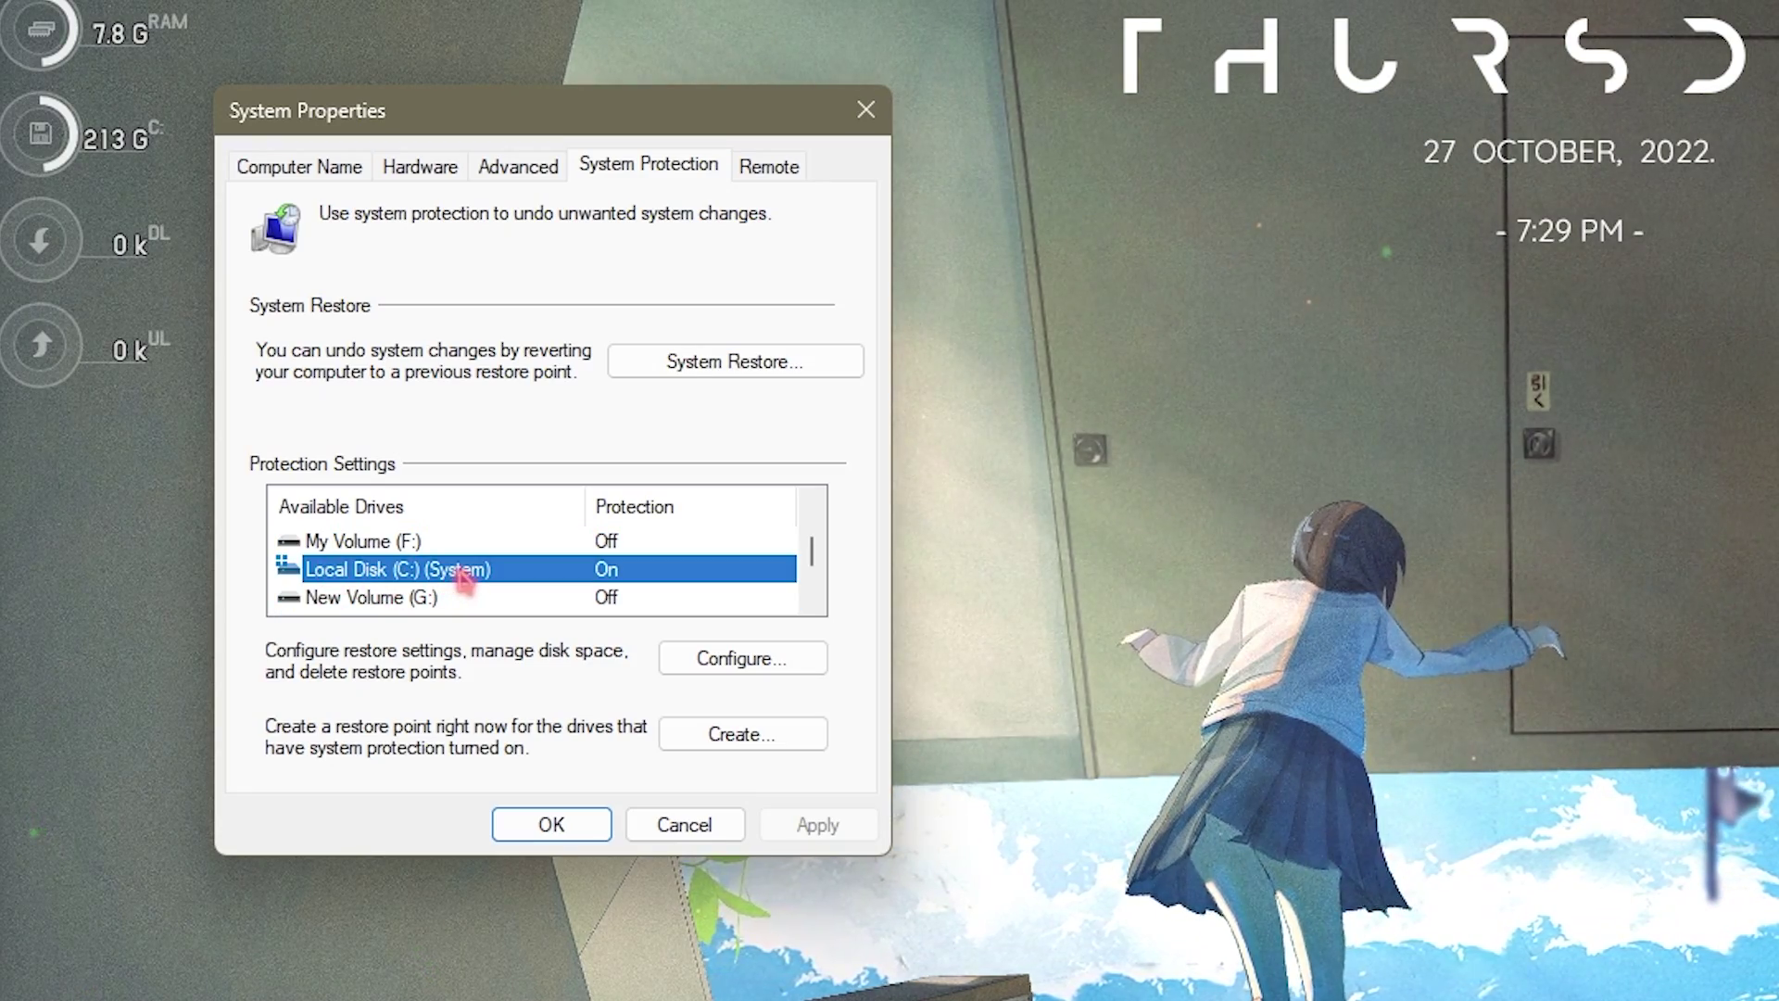
Create a restore point described as 'GTA 5' and close System Properties.
click(750, 741)
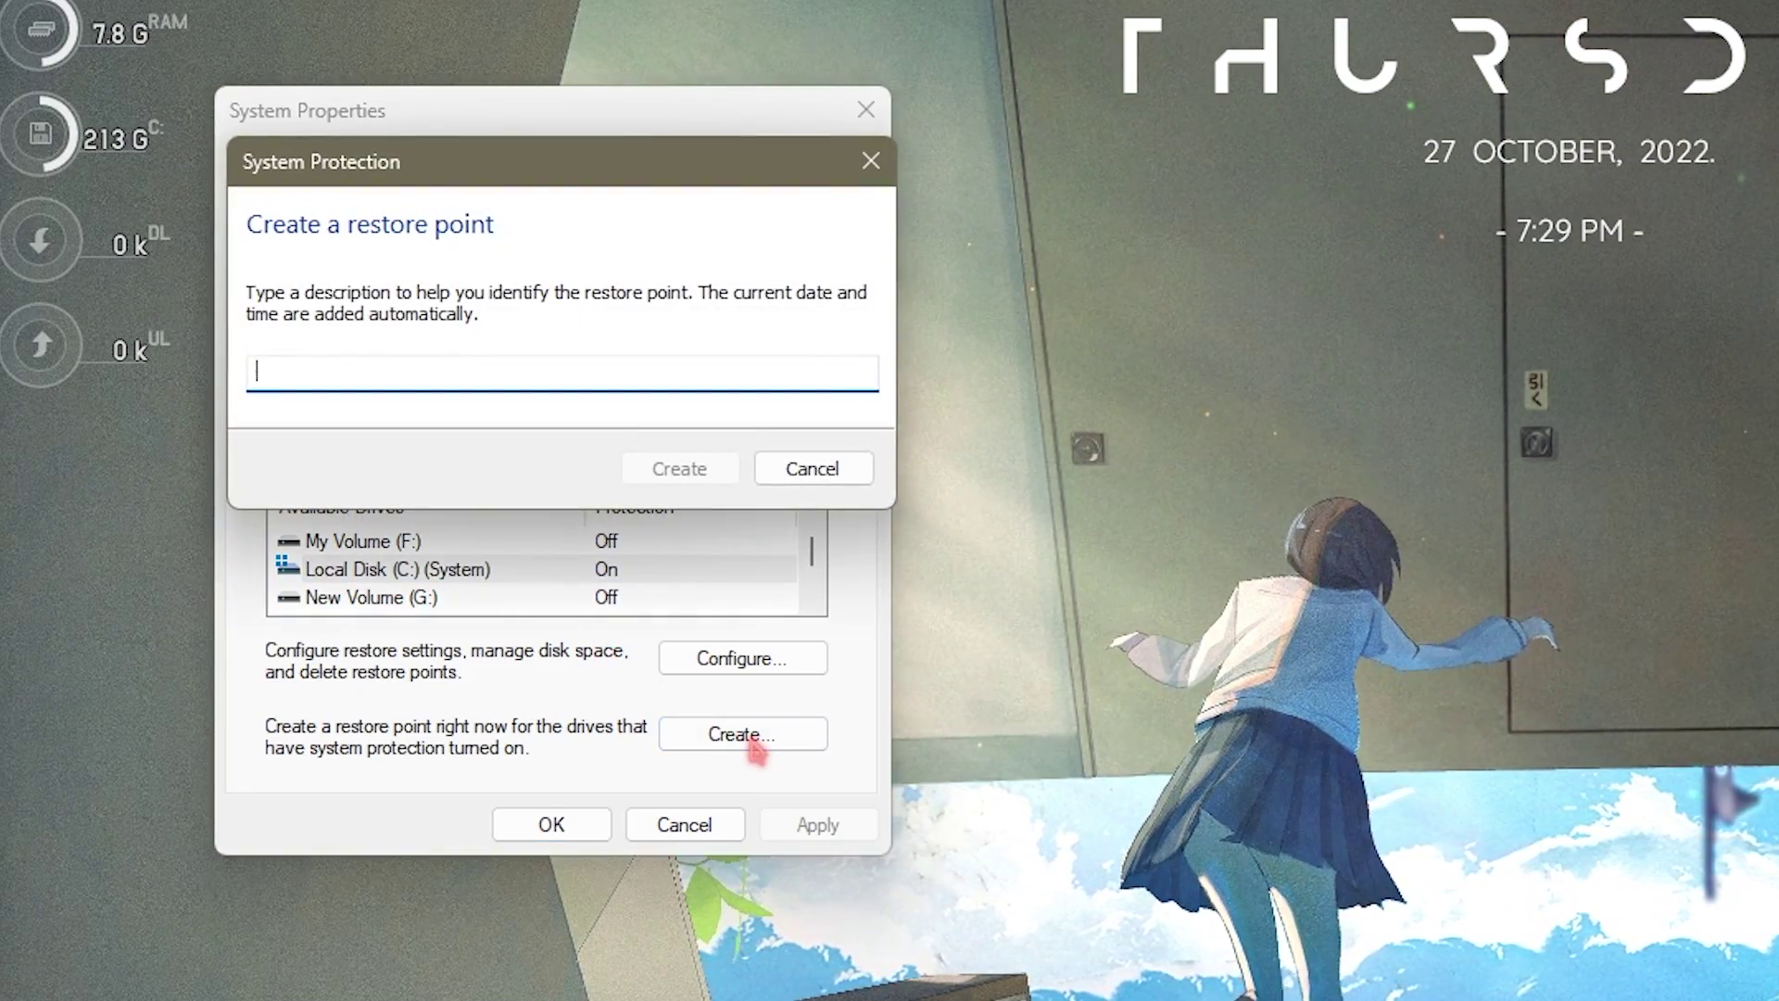
text(GTA )
text(5)
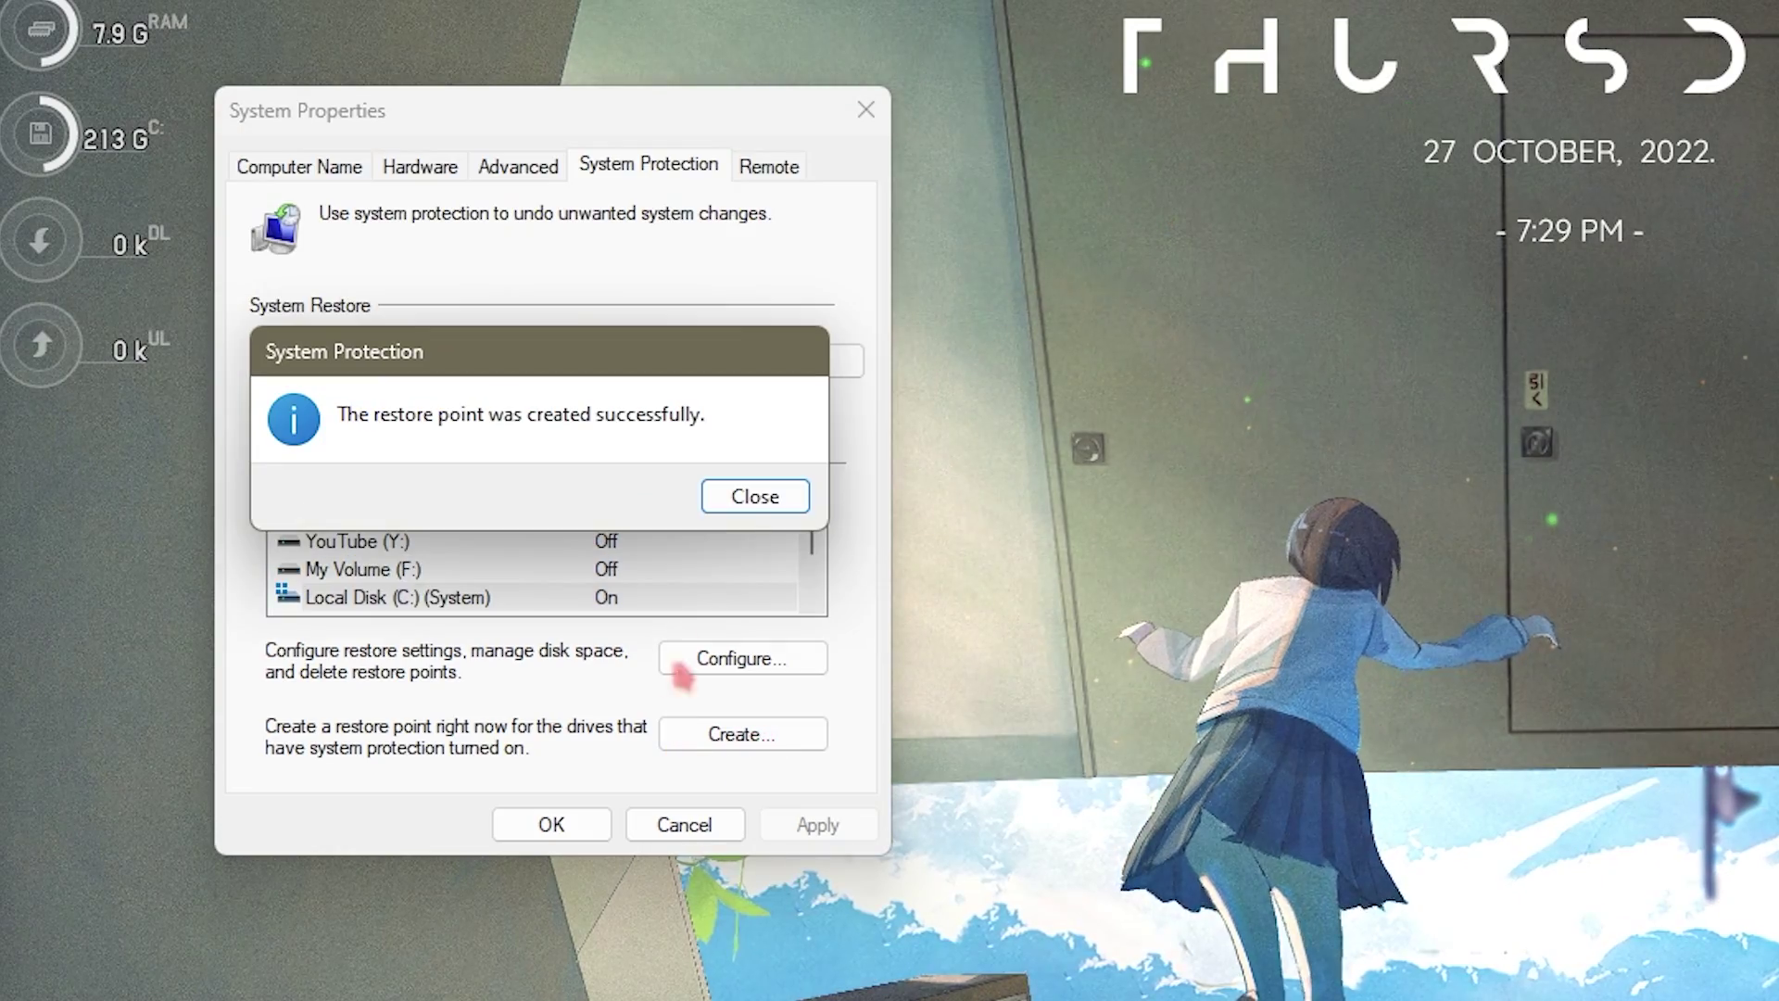
click(746, 491)
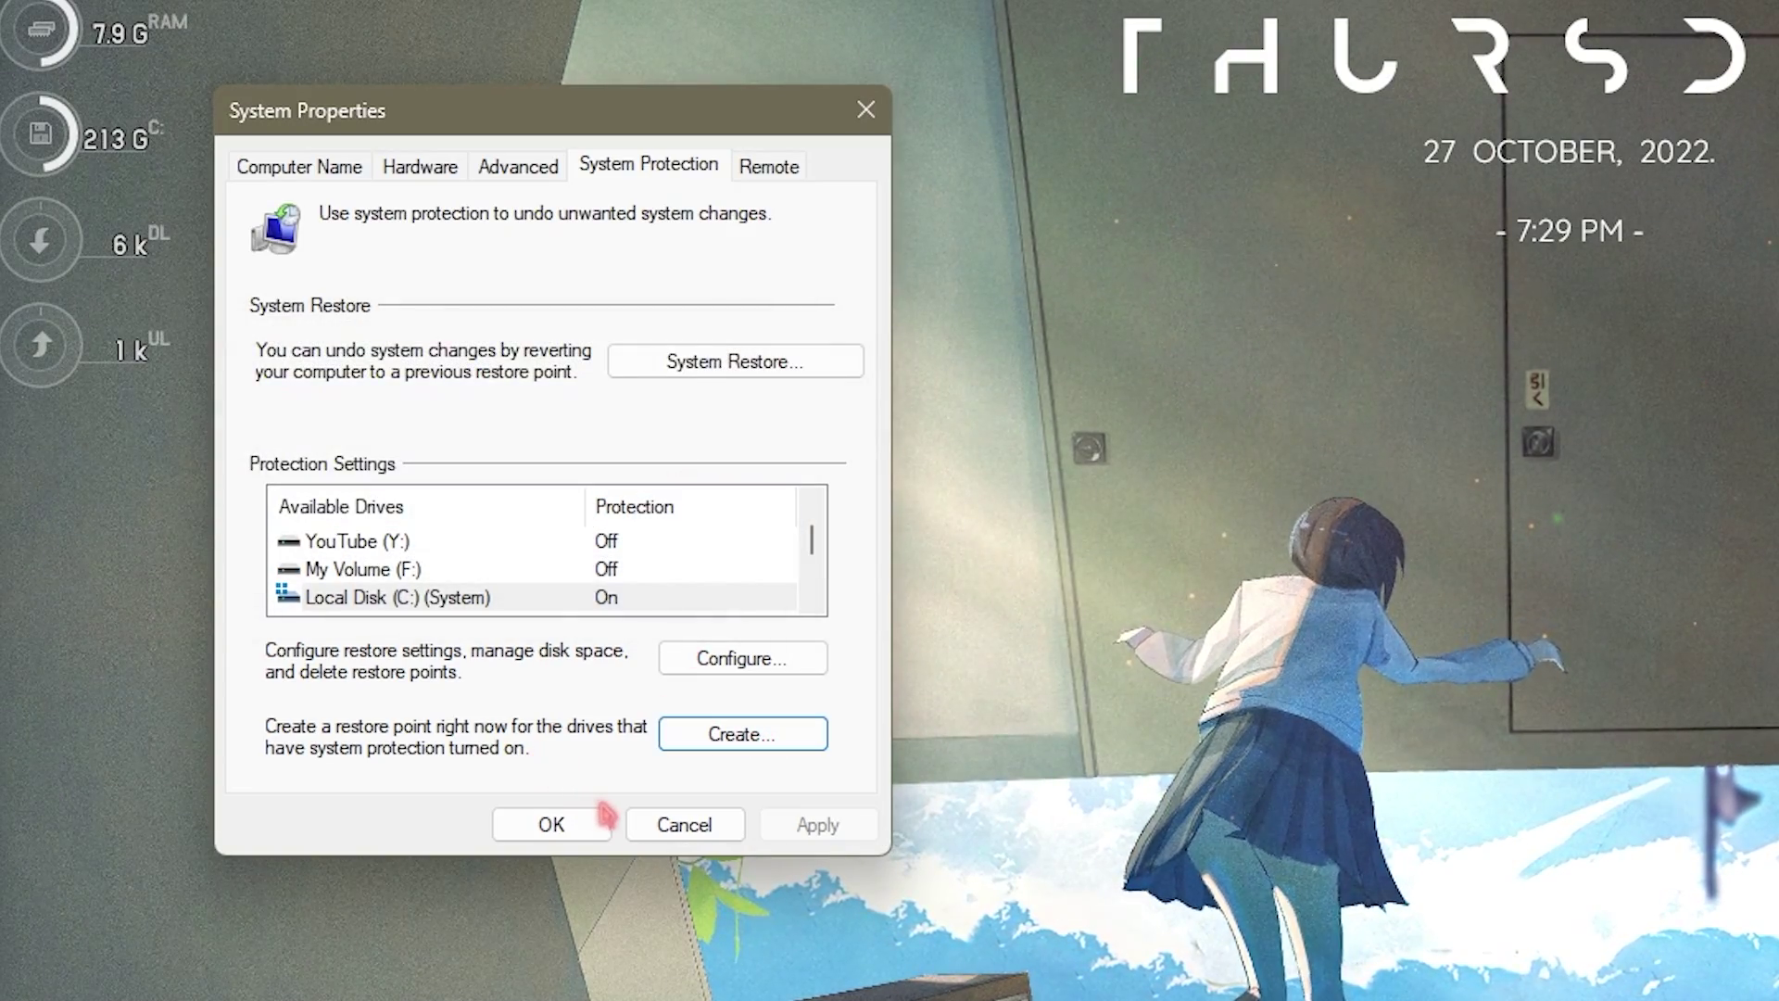
click(584, 824)
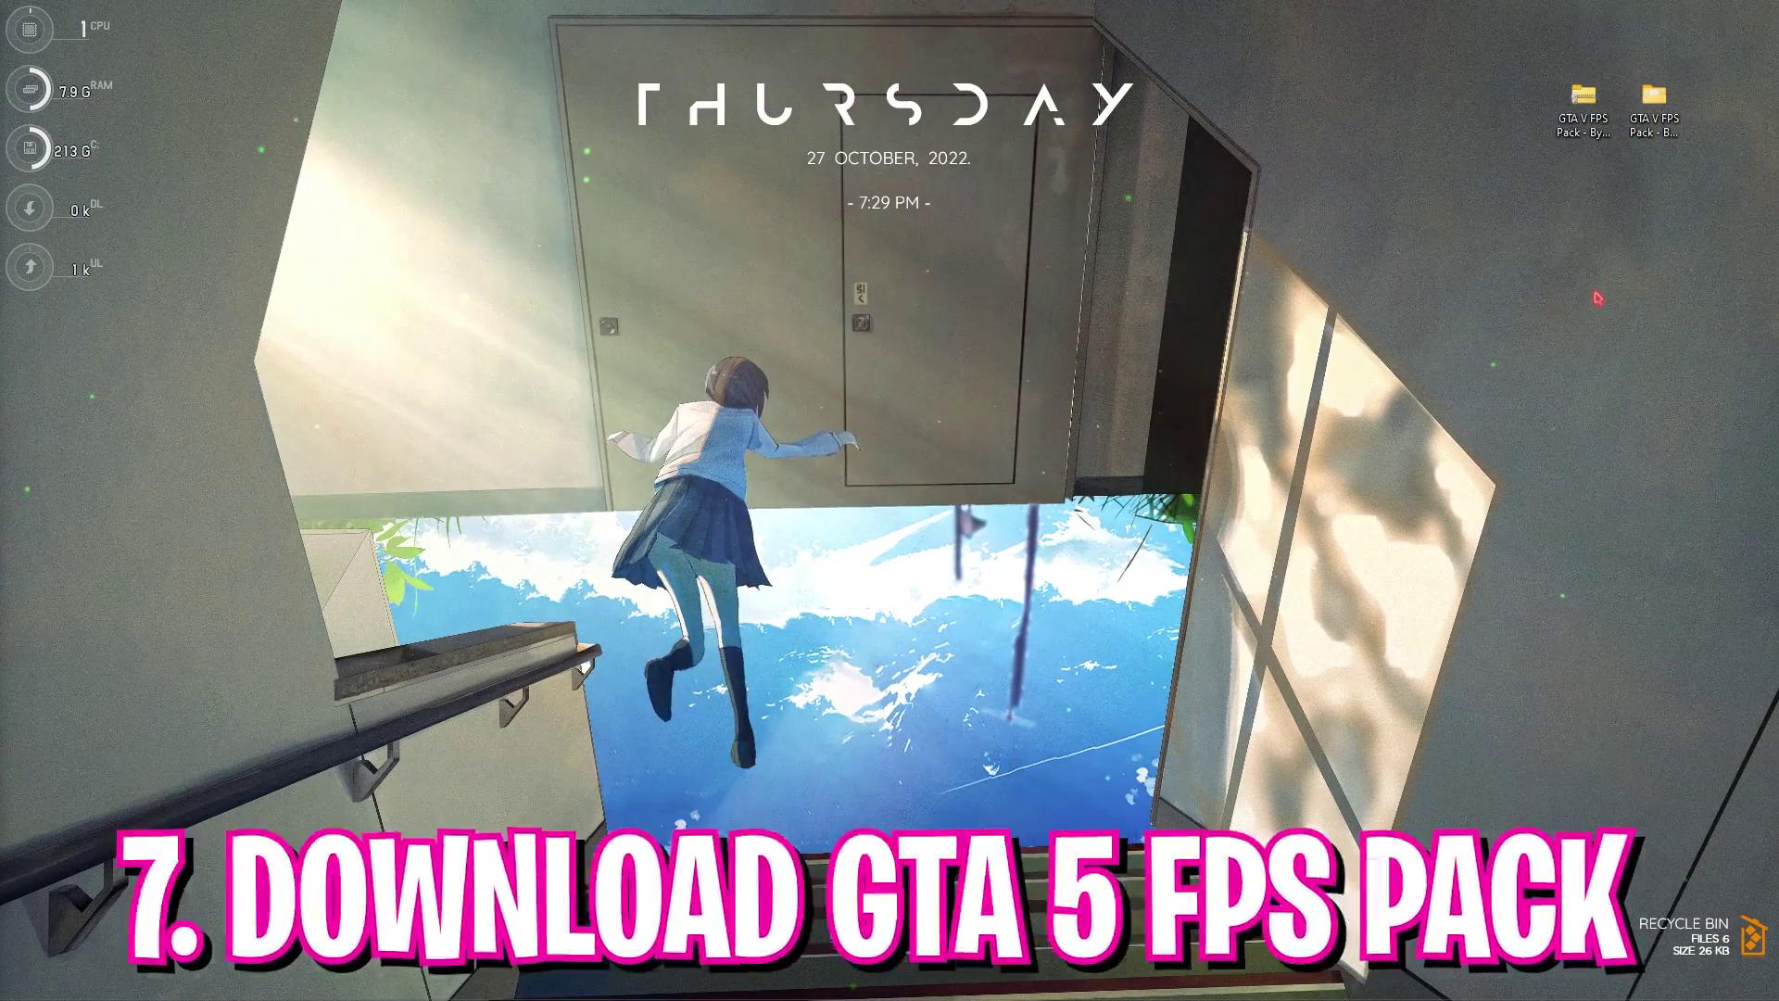
Copy the full launch-options line from Launch Options.txt in the GTA V FPS Pack folder.
double_click(1653, 90)
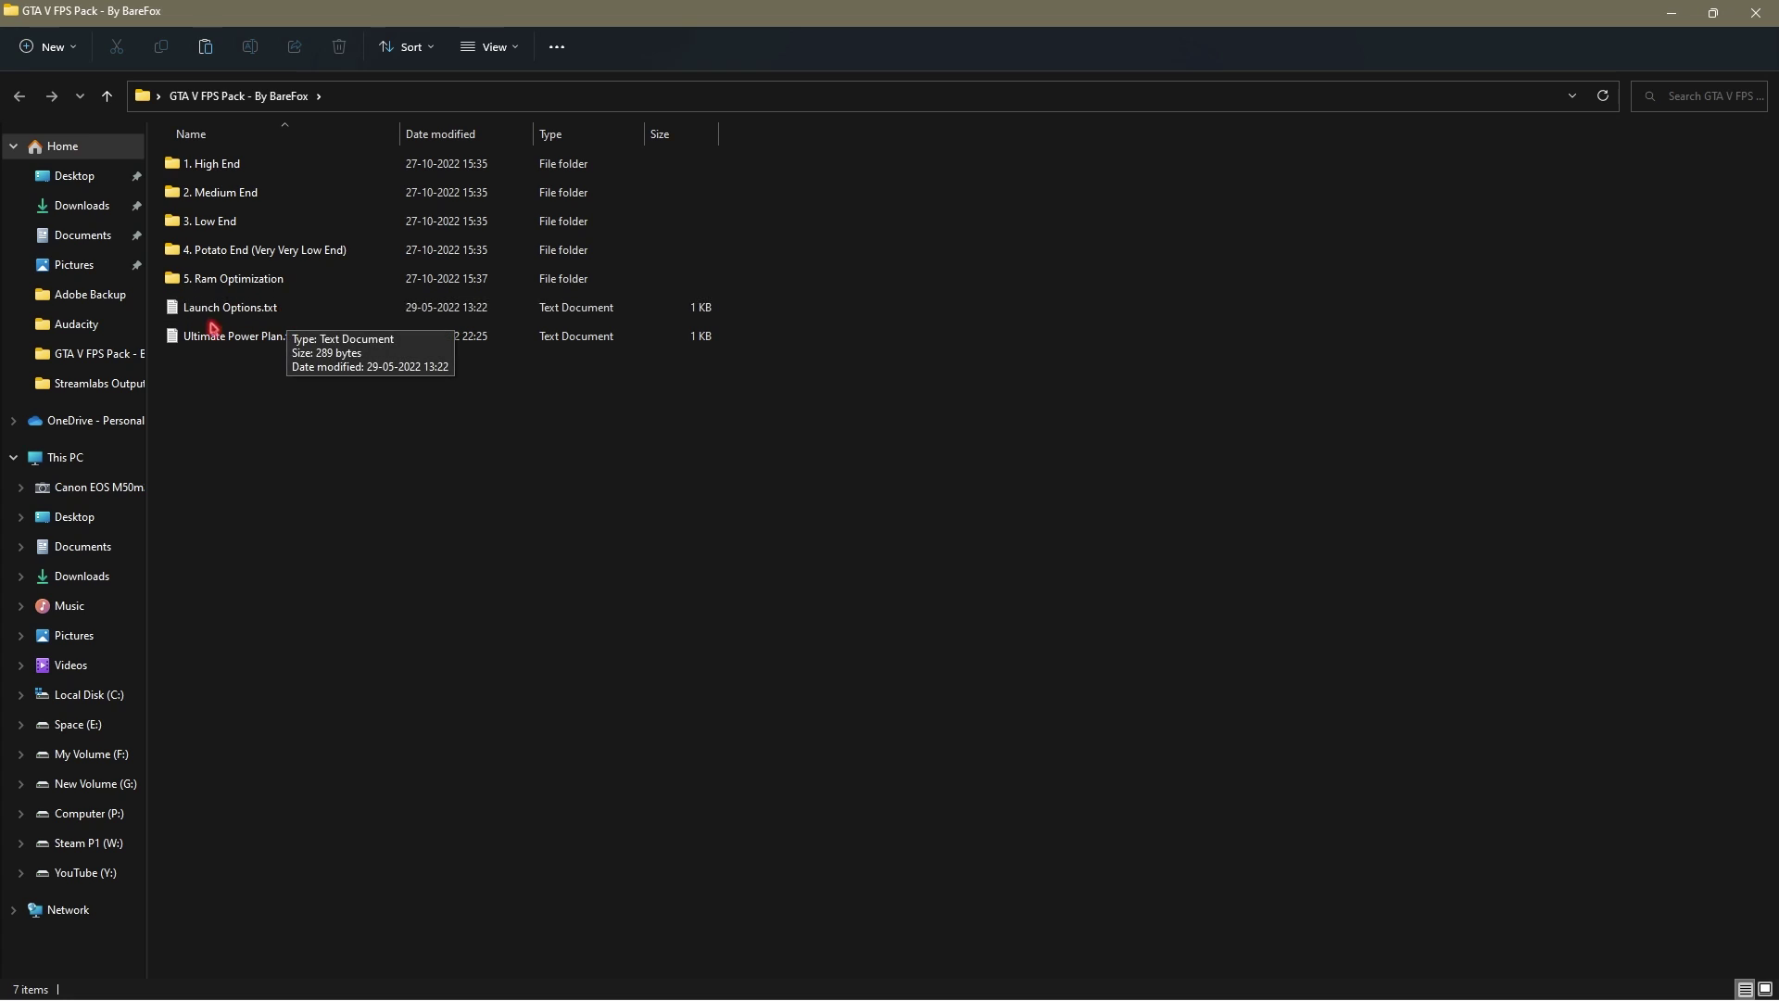
double_click(278, 310)
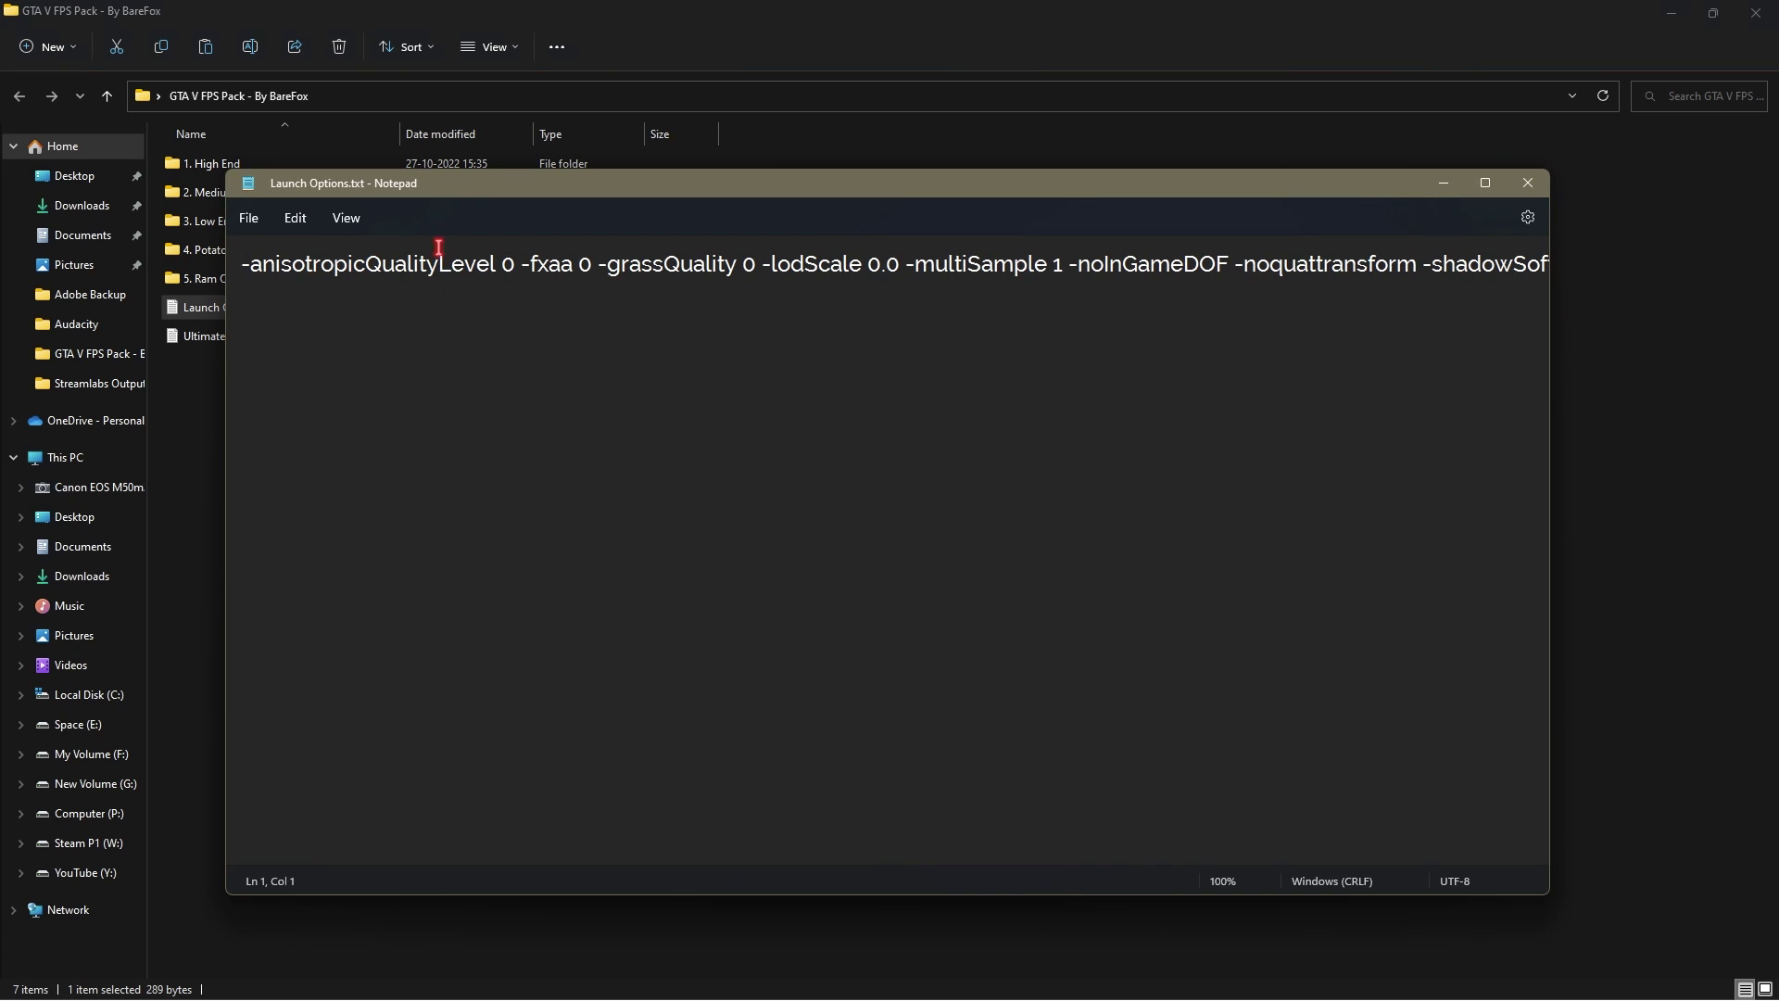
drag(547, 858, 509, 875)
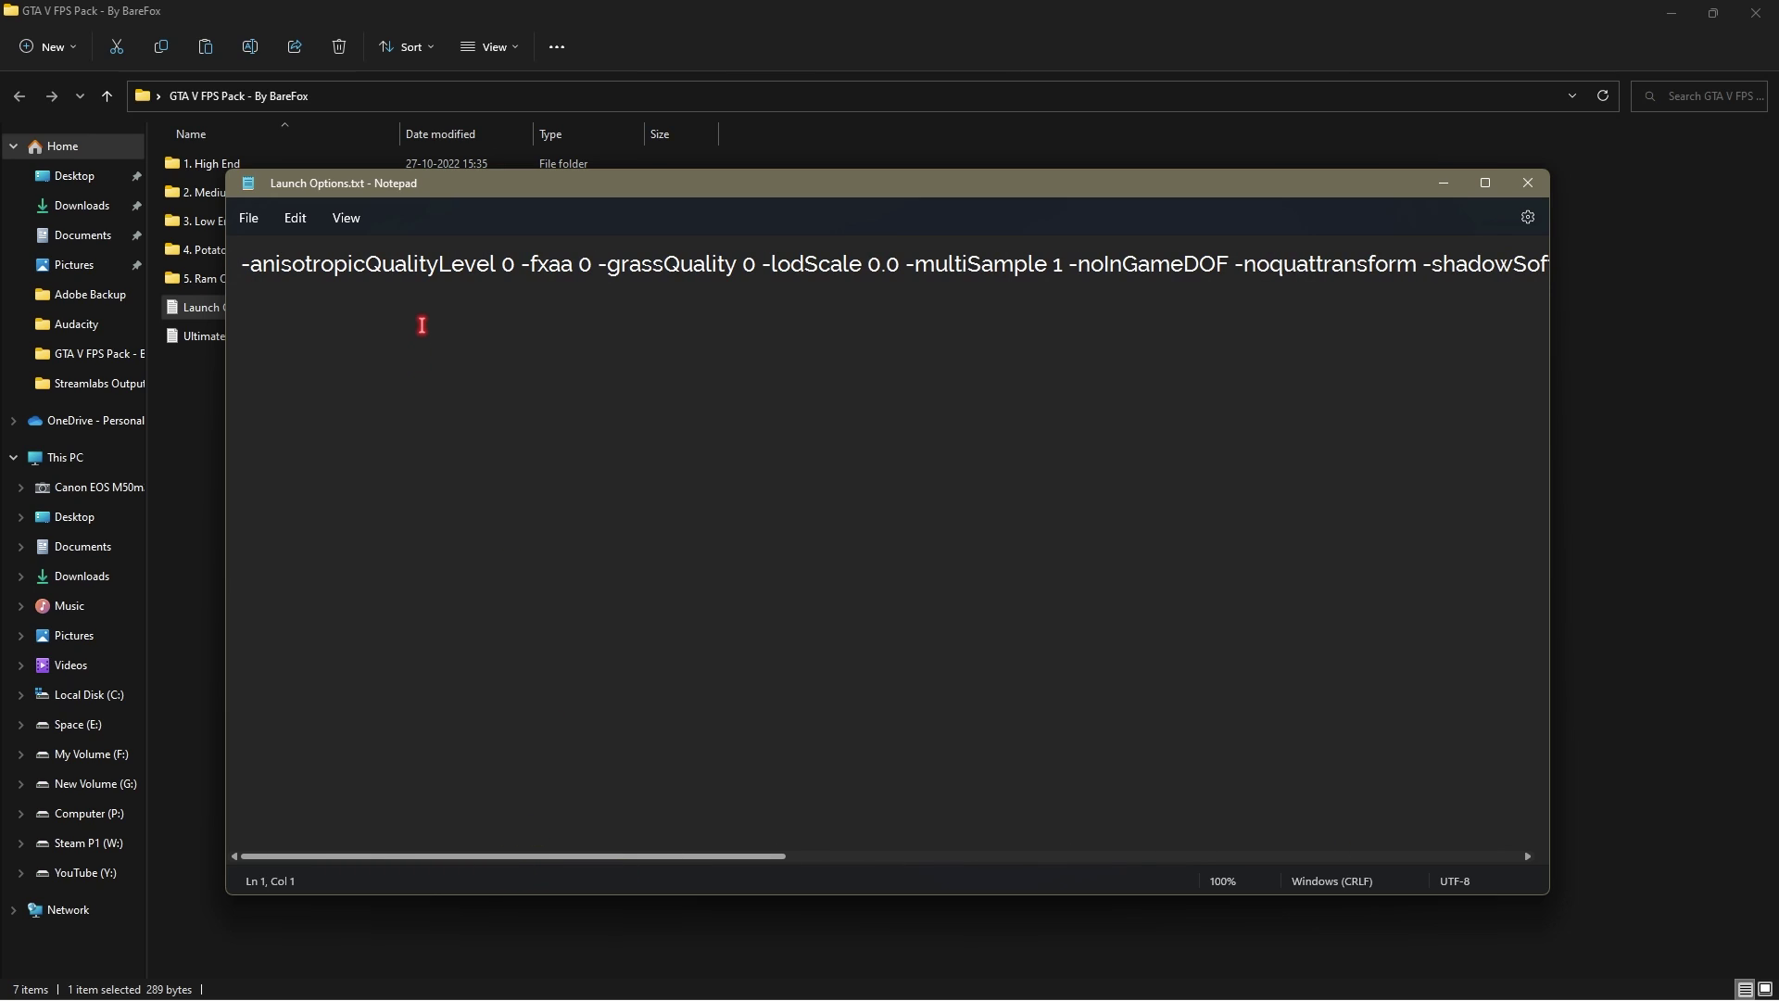
key(ctrl+a)
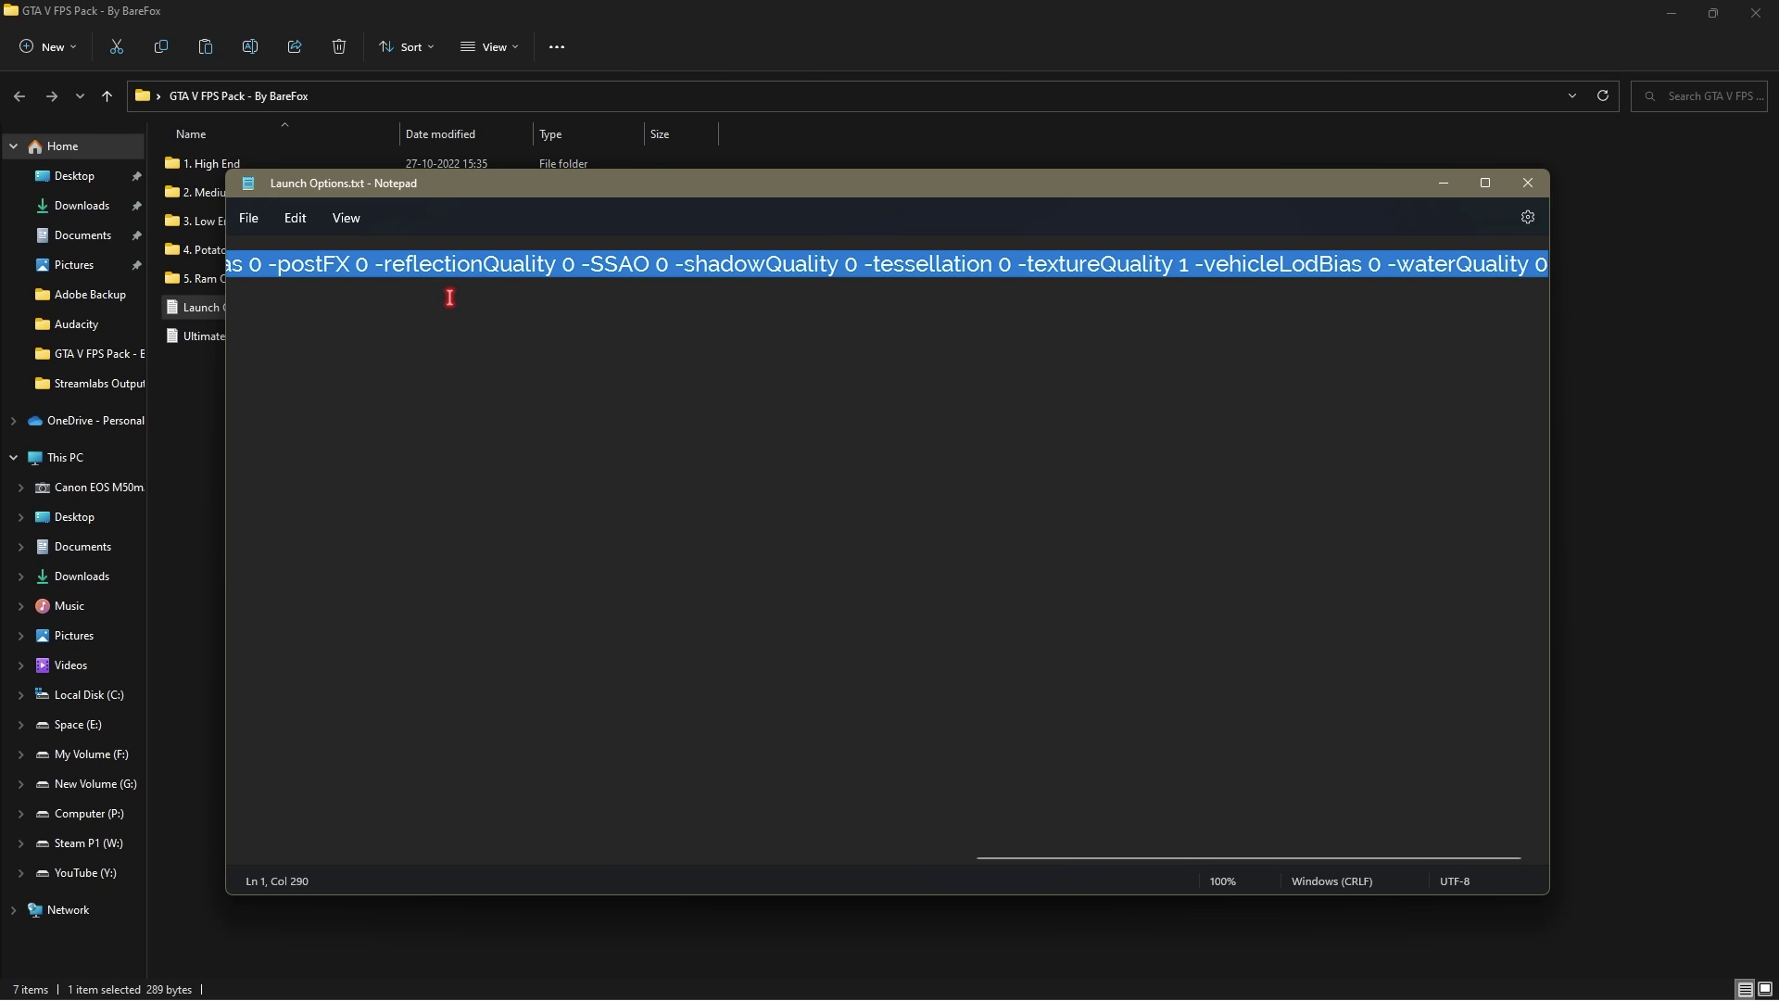
right_click(1310, 303)
click(1338, 353)
click(1446, 184)
key(super)
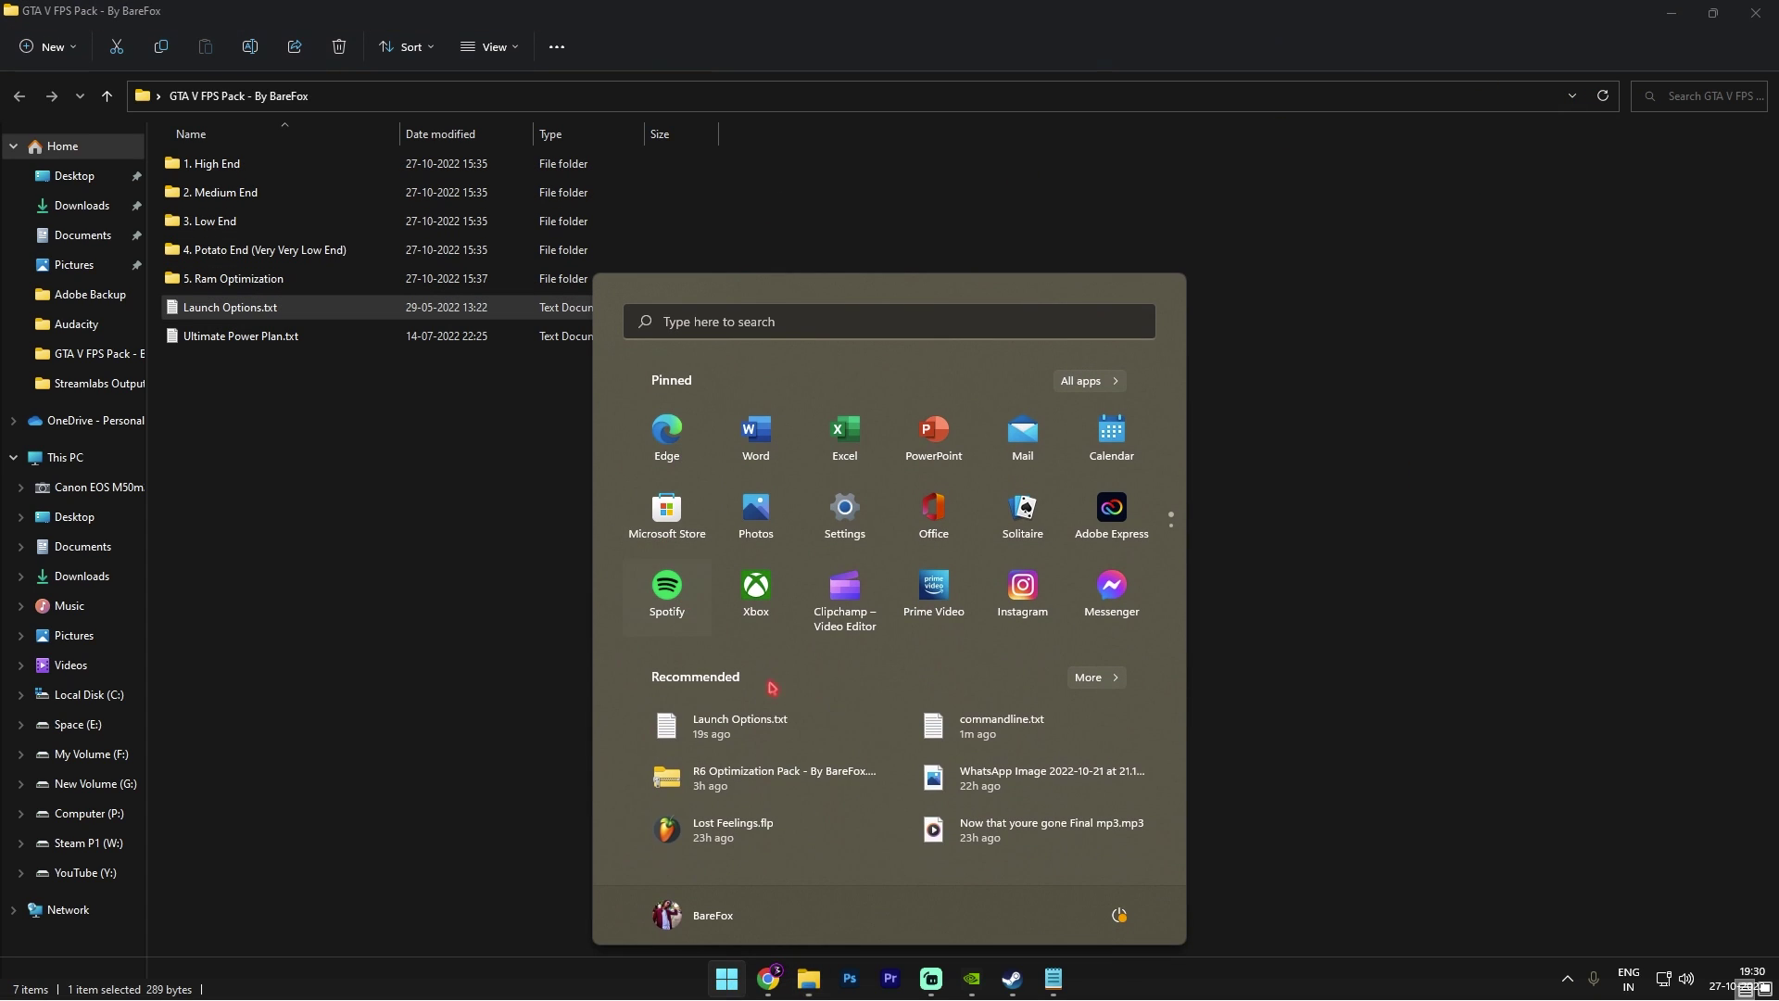
Paste the copied FPS Pack arguments into Grand Theft Auto V's Steam launch options.
click(1045, 982)
right_click(186, 342)
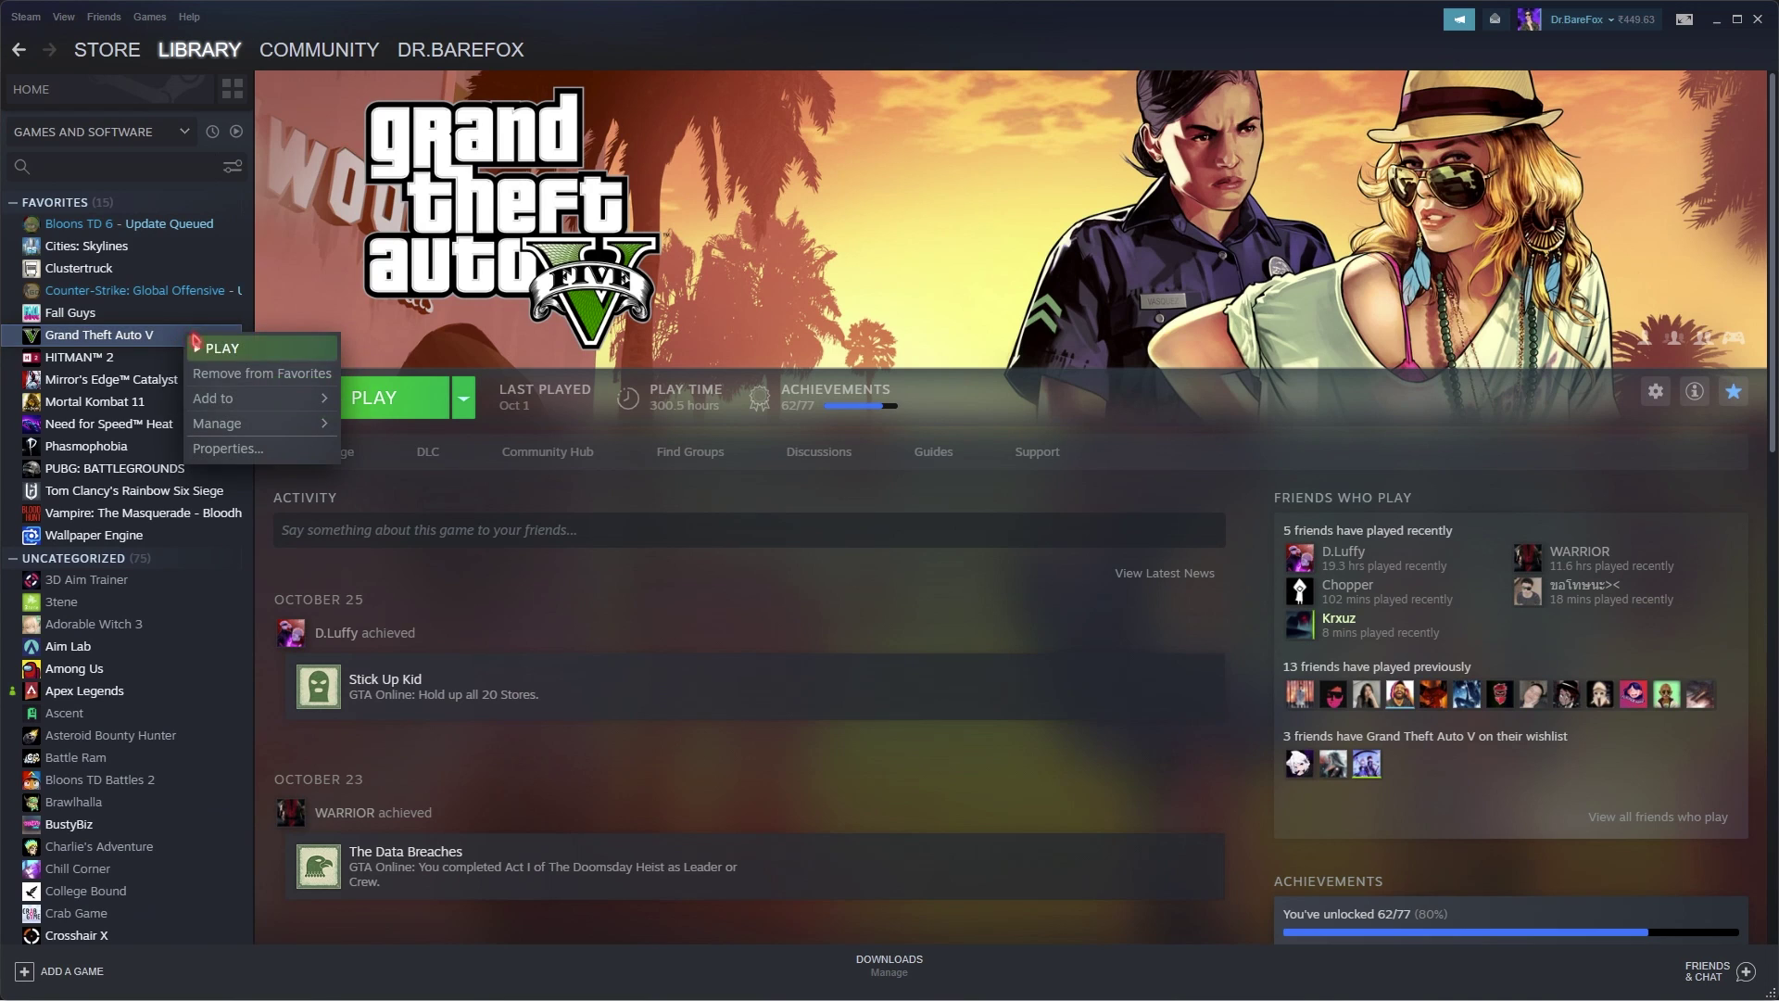
click(247, 456)
click(829, 497)
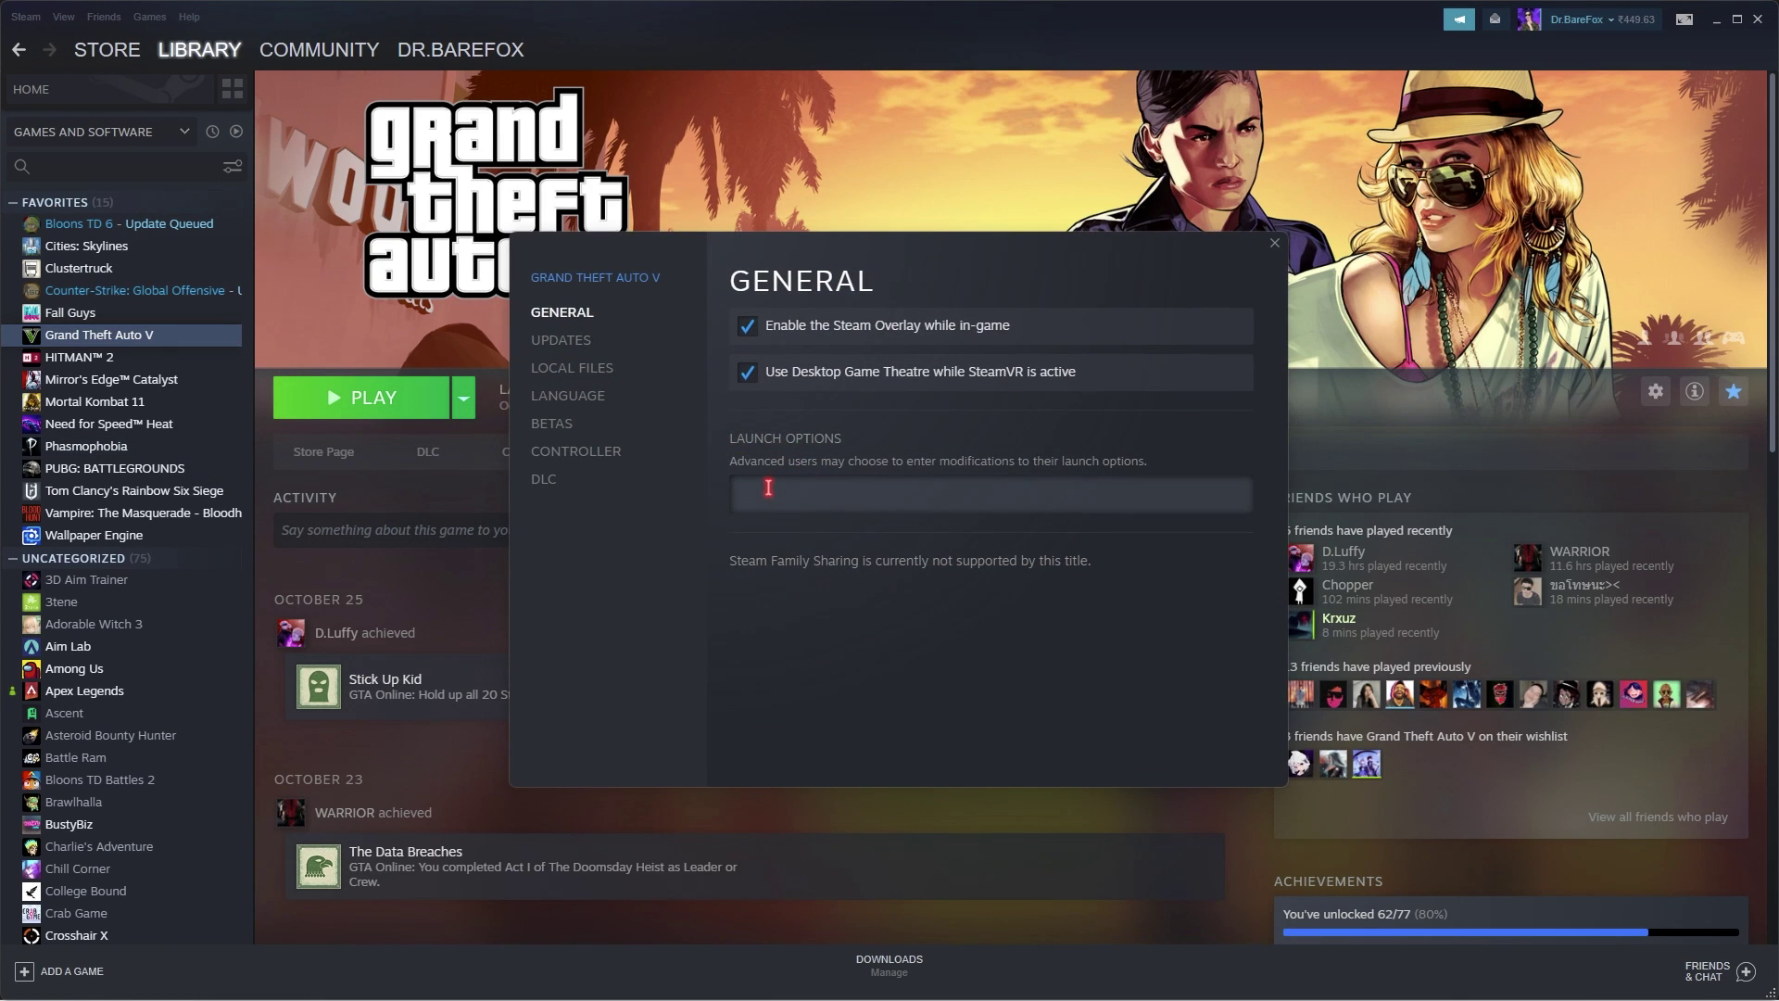
key(ctrl+v)
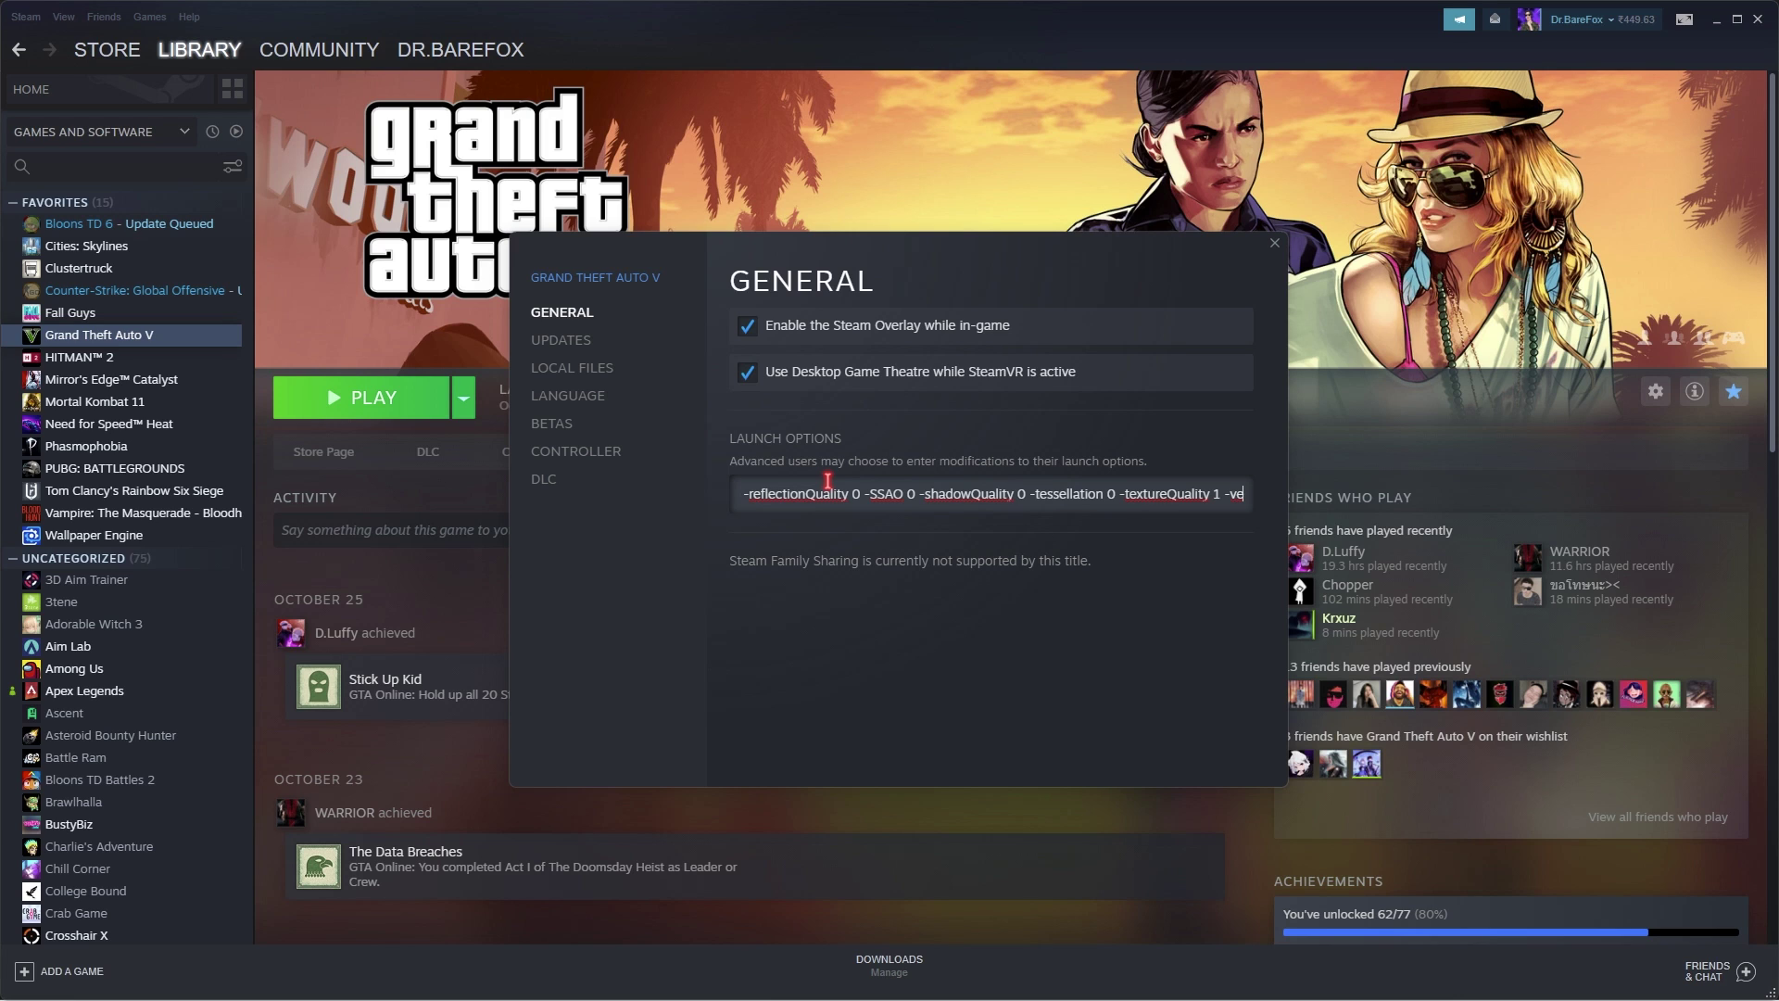
click(1275, 243)
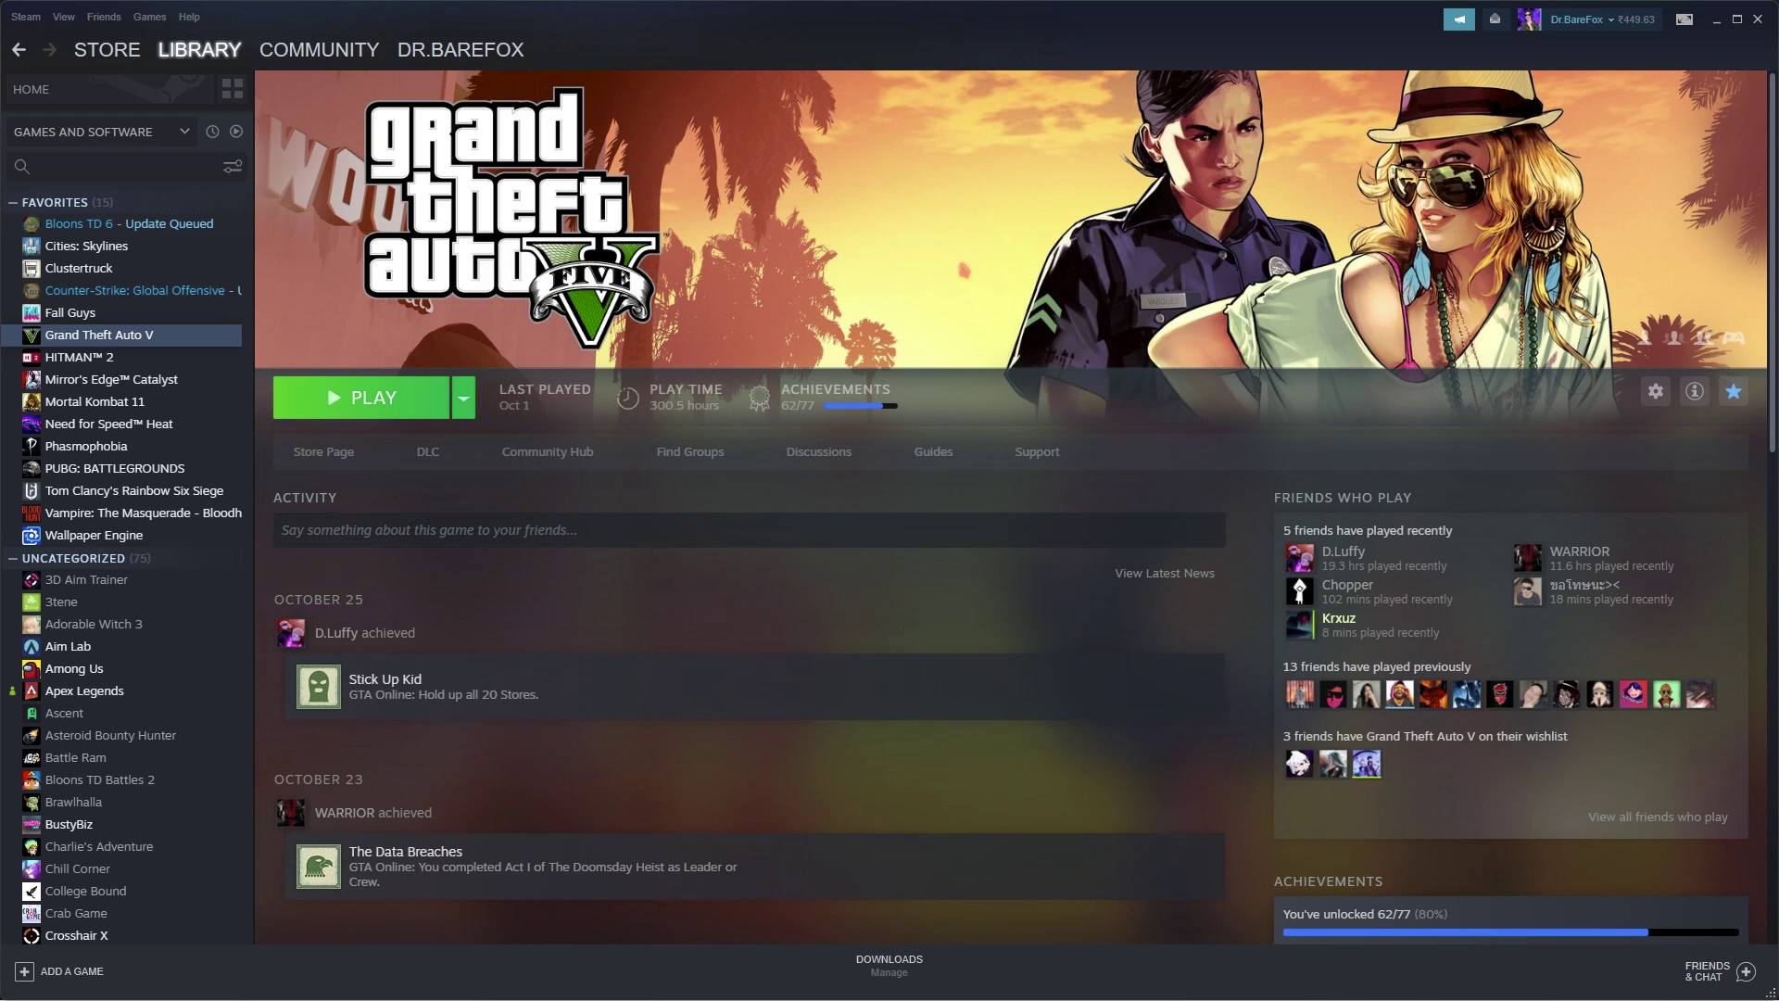
click(1716, 20)
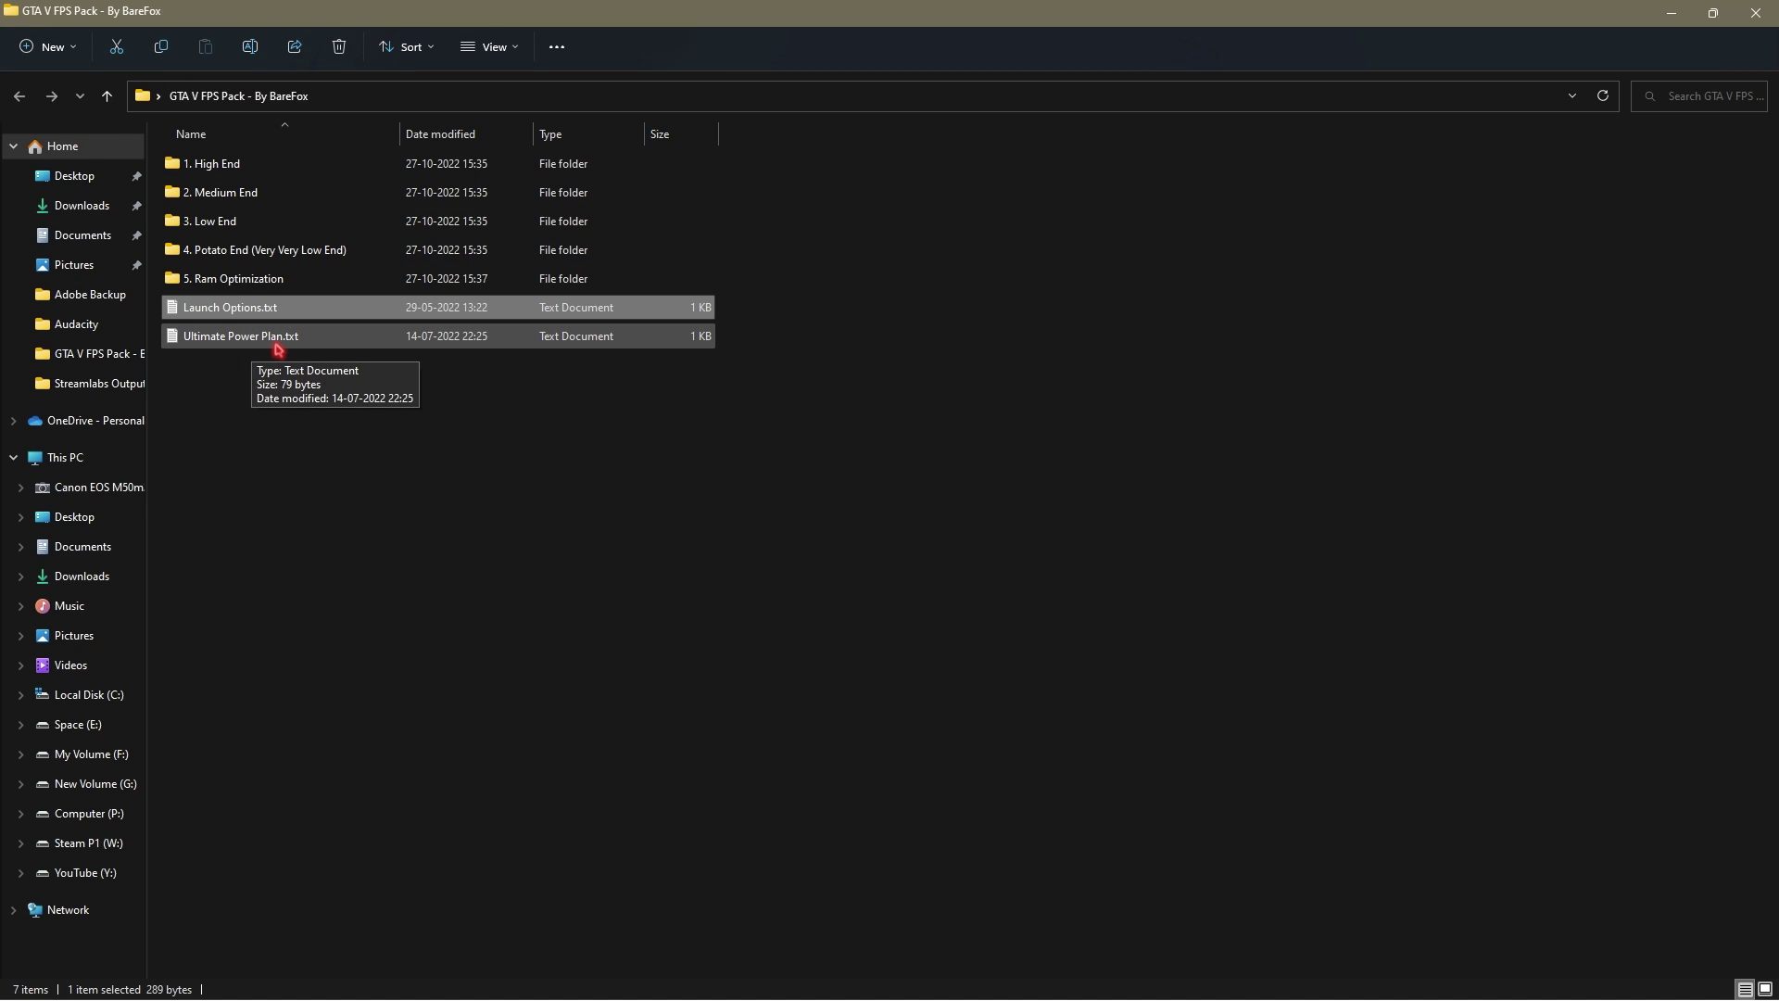
Copy the powercfg -duplicatescheme line from Ultimate Power Plan.txt and paste it into Command Prompt.
double_click(353, 341)
drag(987, 267, 236, 270)
key(ctrl+c)
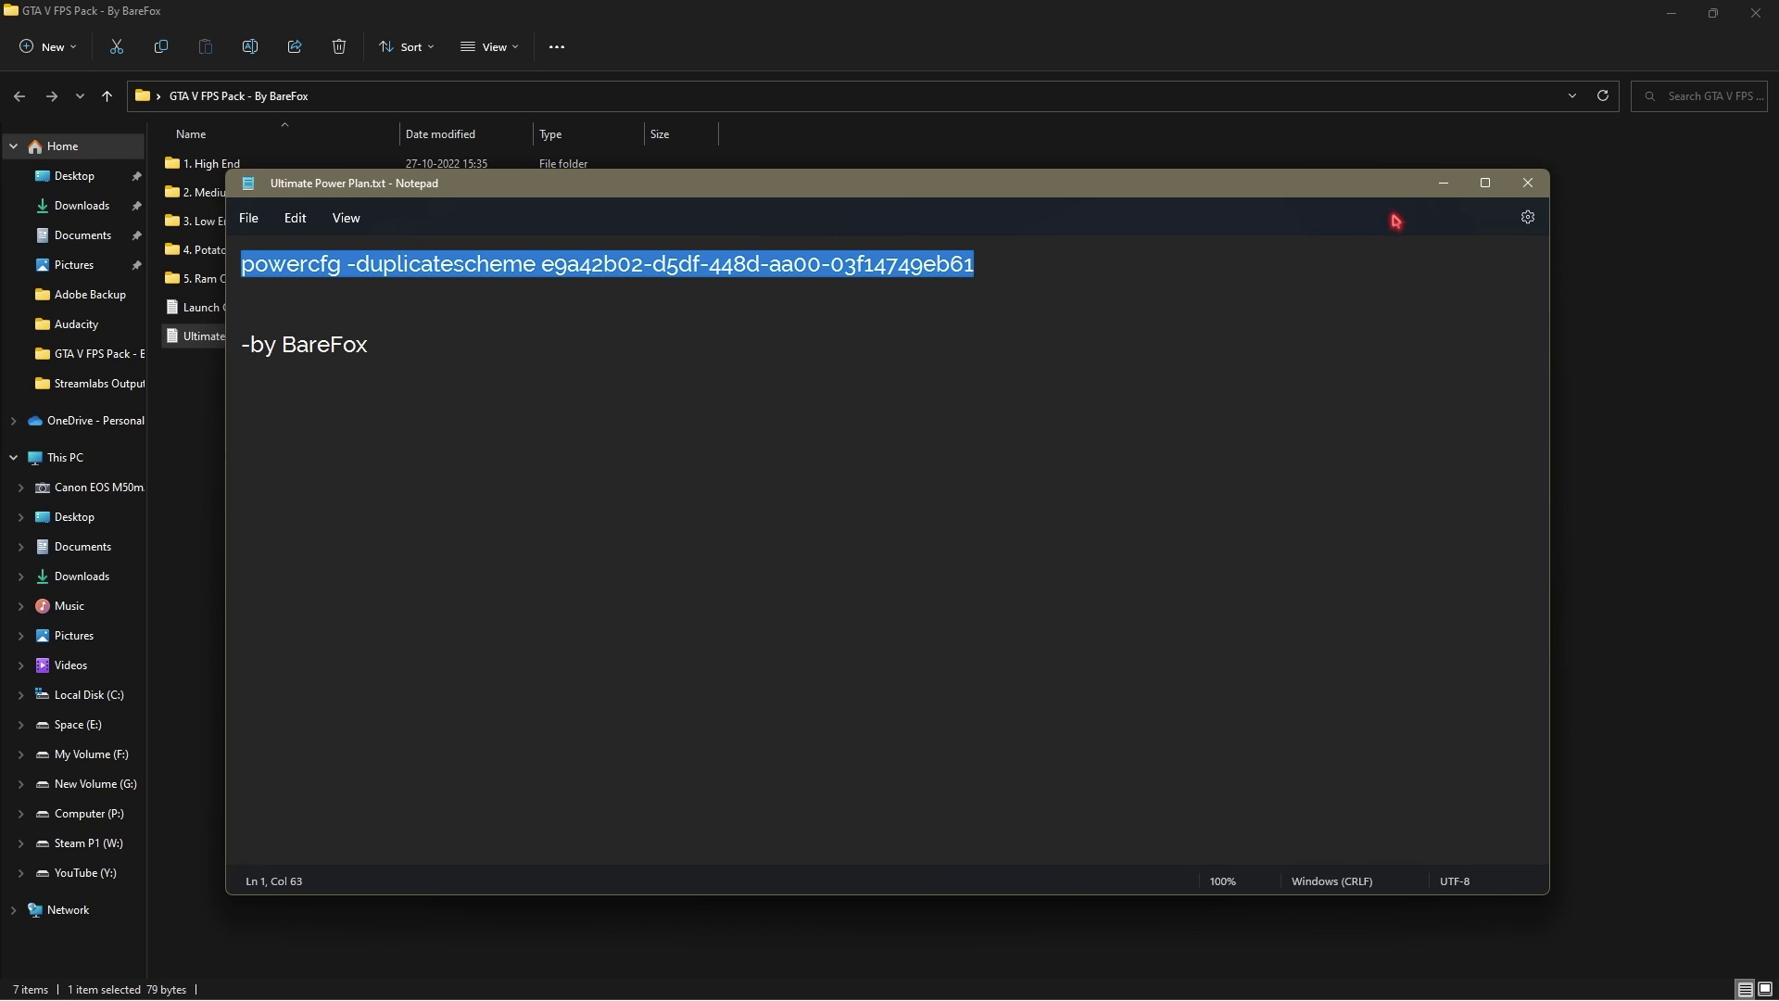
click(1442, 182)
key(super)
text(cmd)
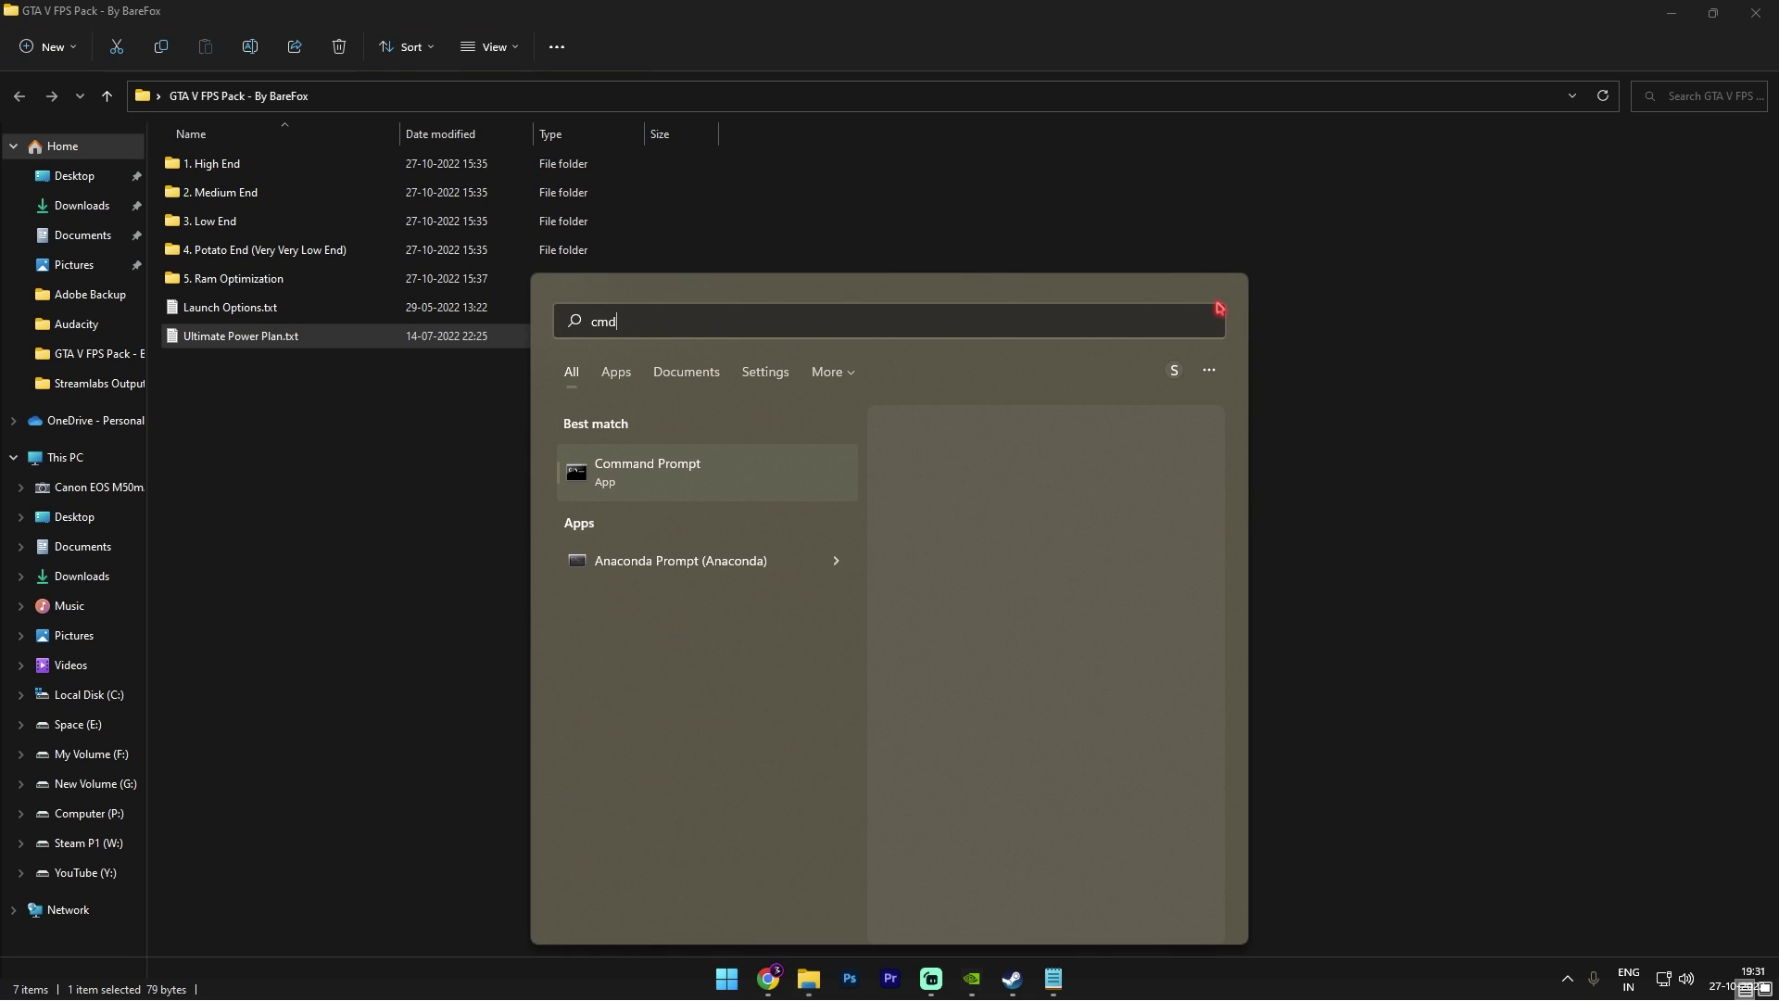
key(Return)
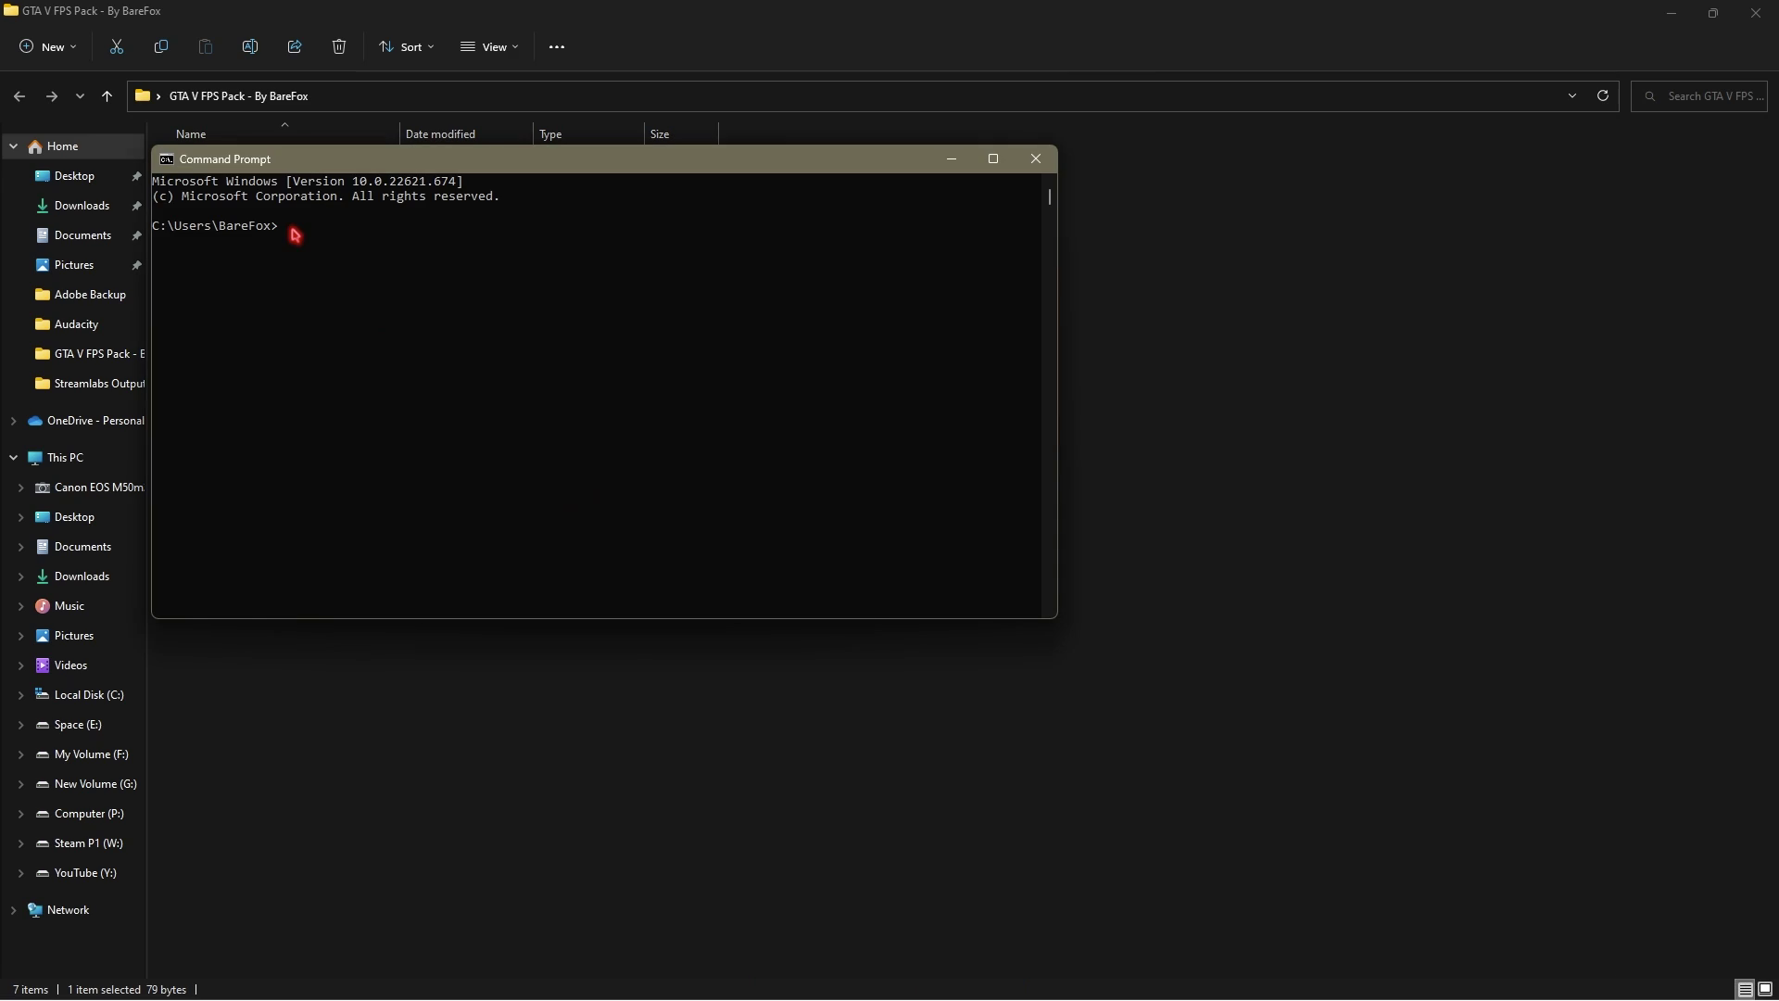
key(ctrl+v)
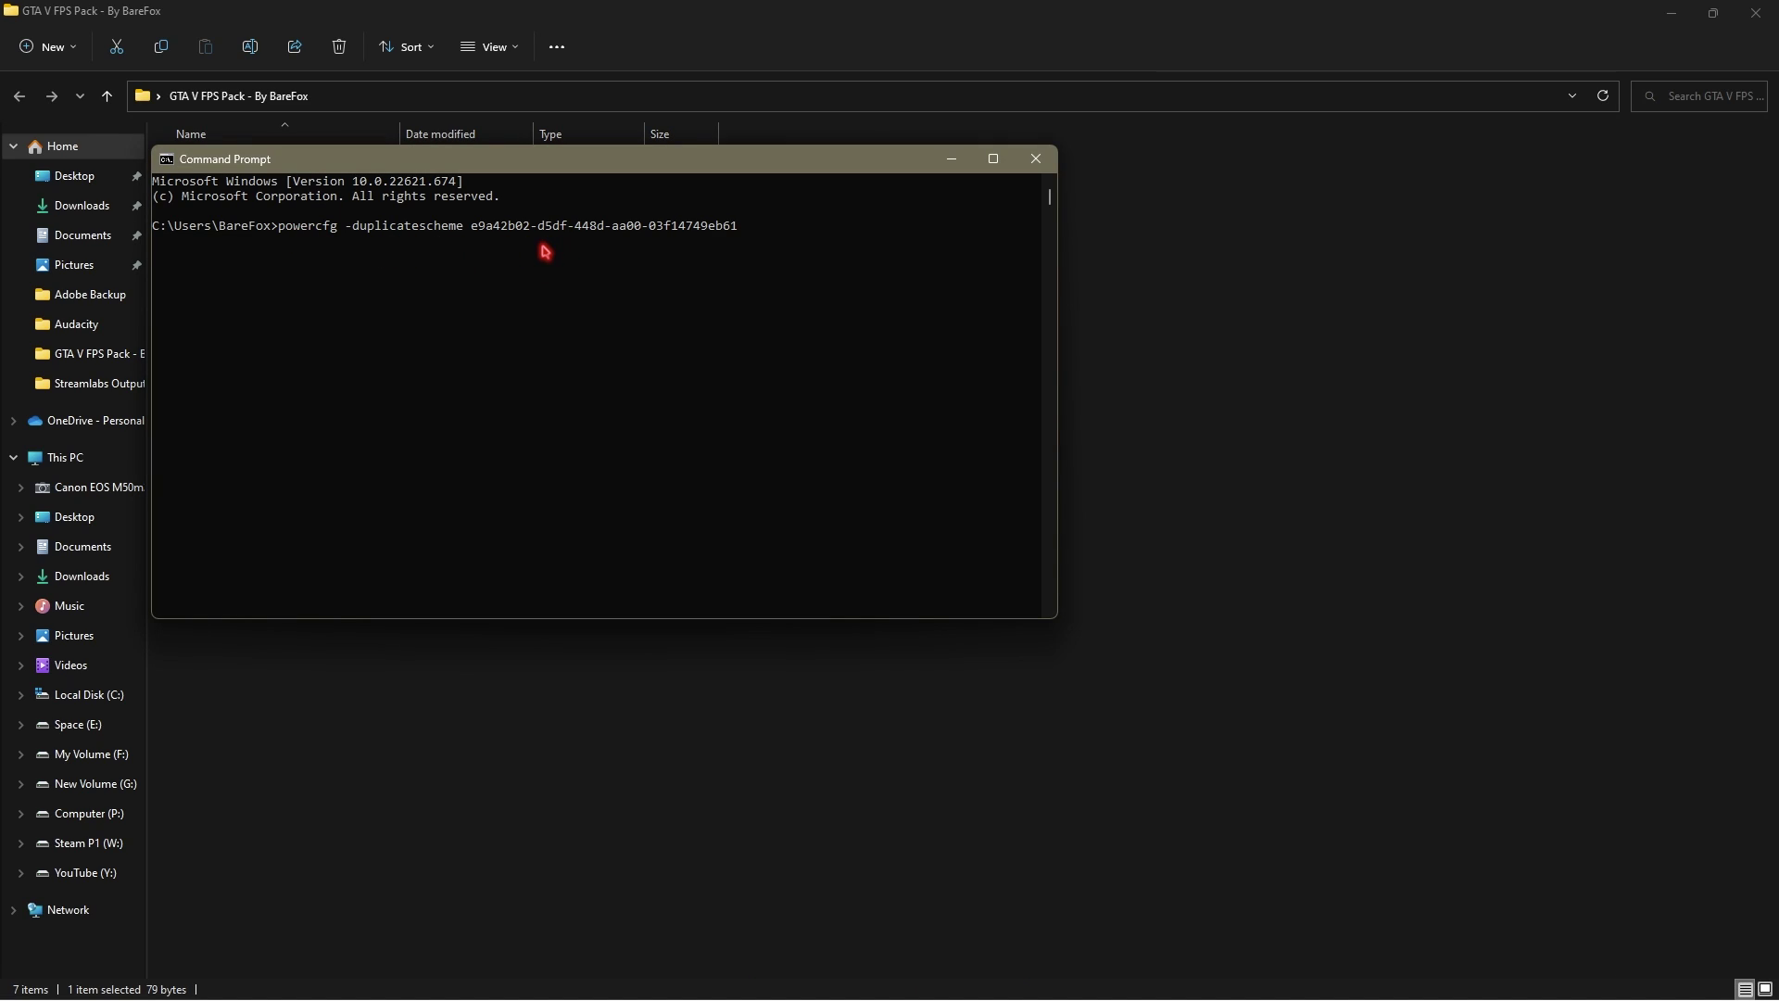
click(1037, 159)
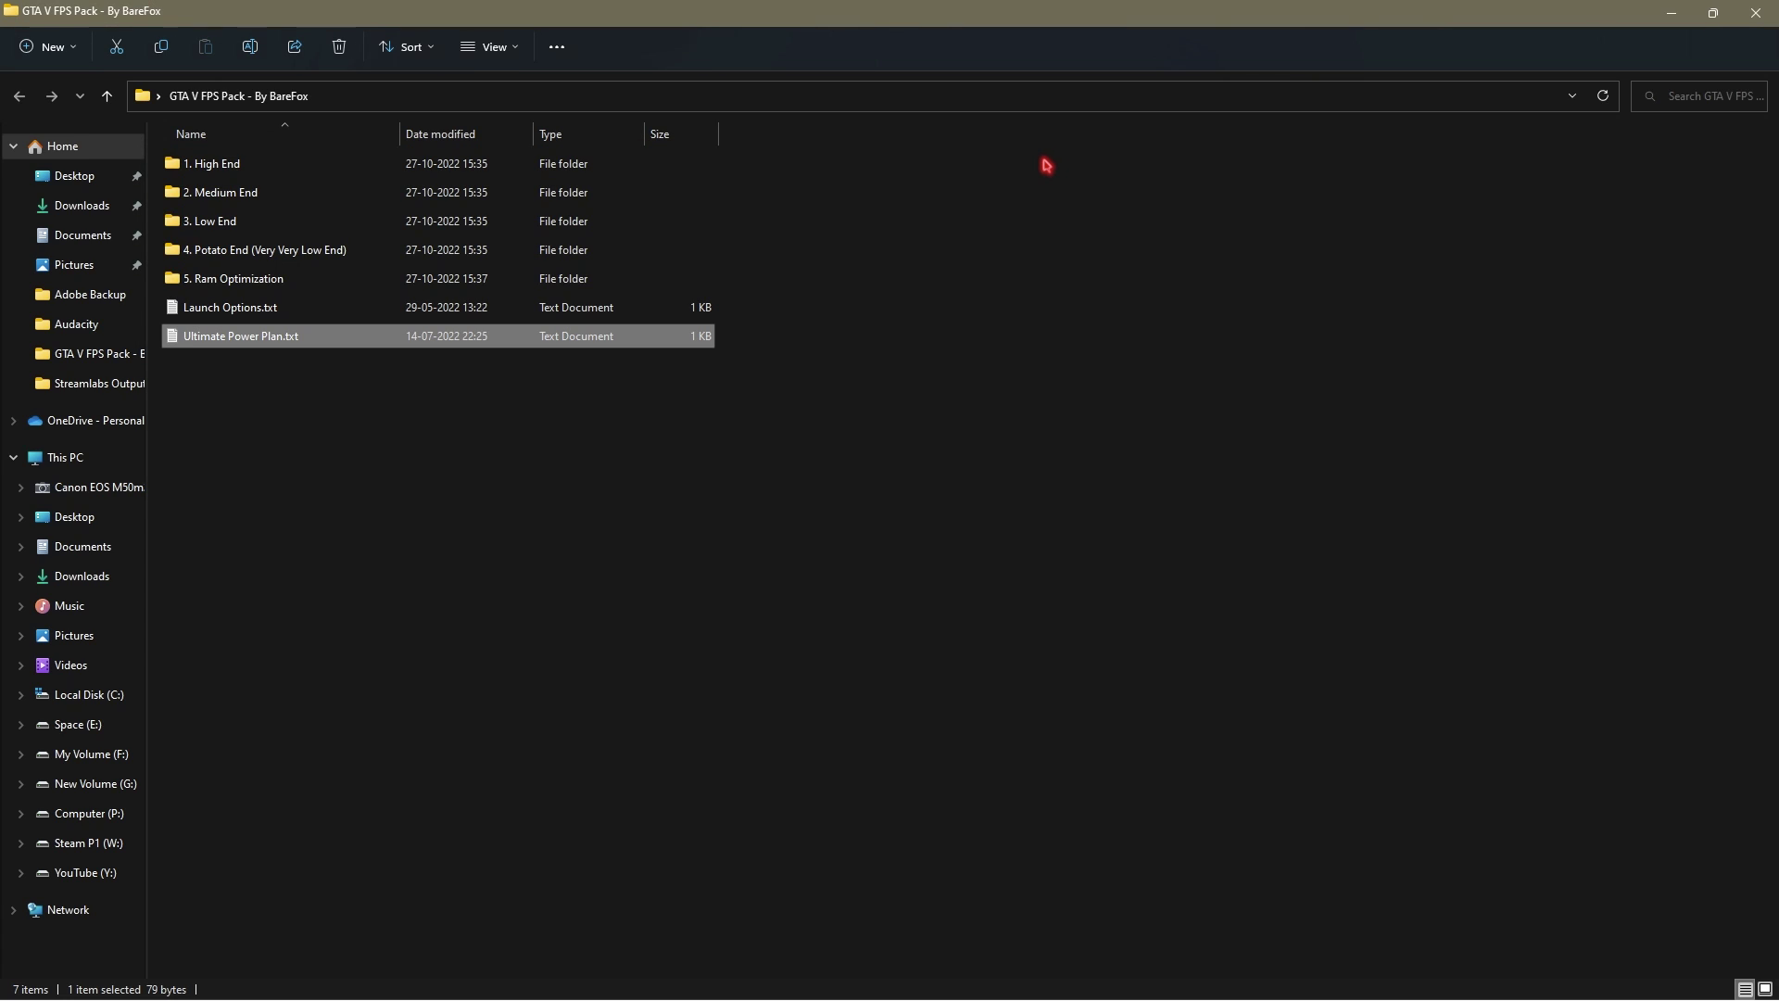
Open Control Panel and reach Power Options through its 'power' search.
key(super)
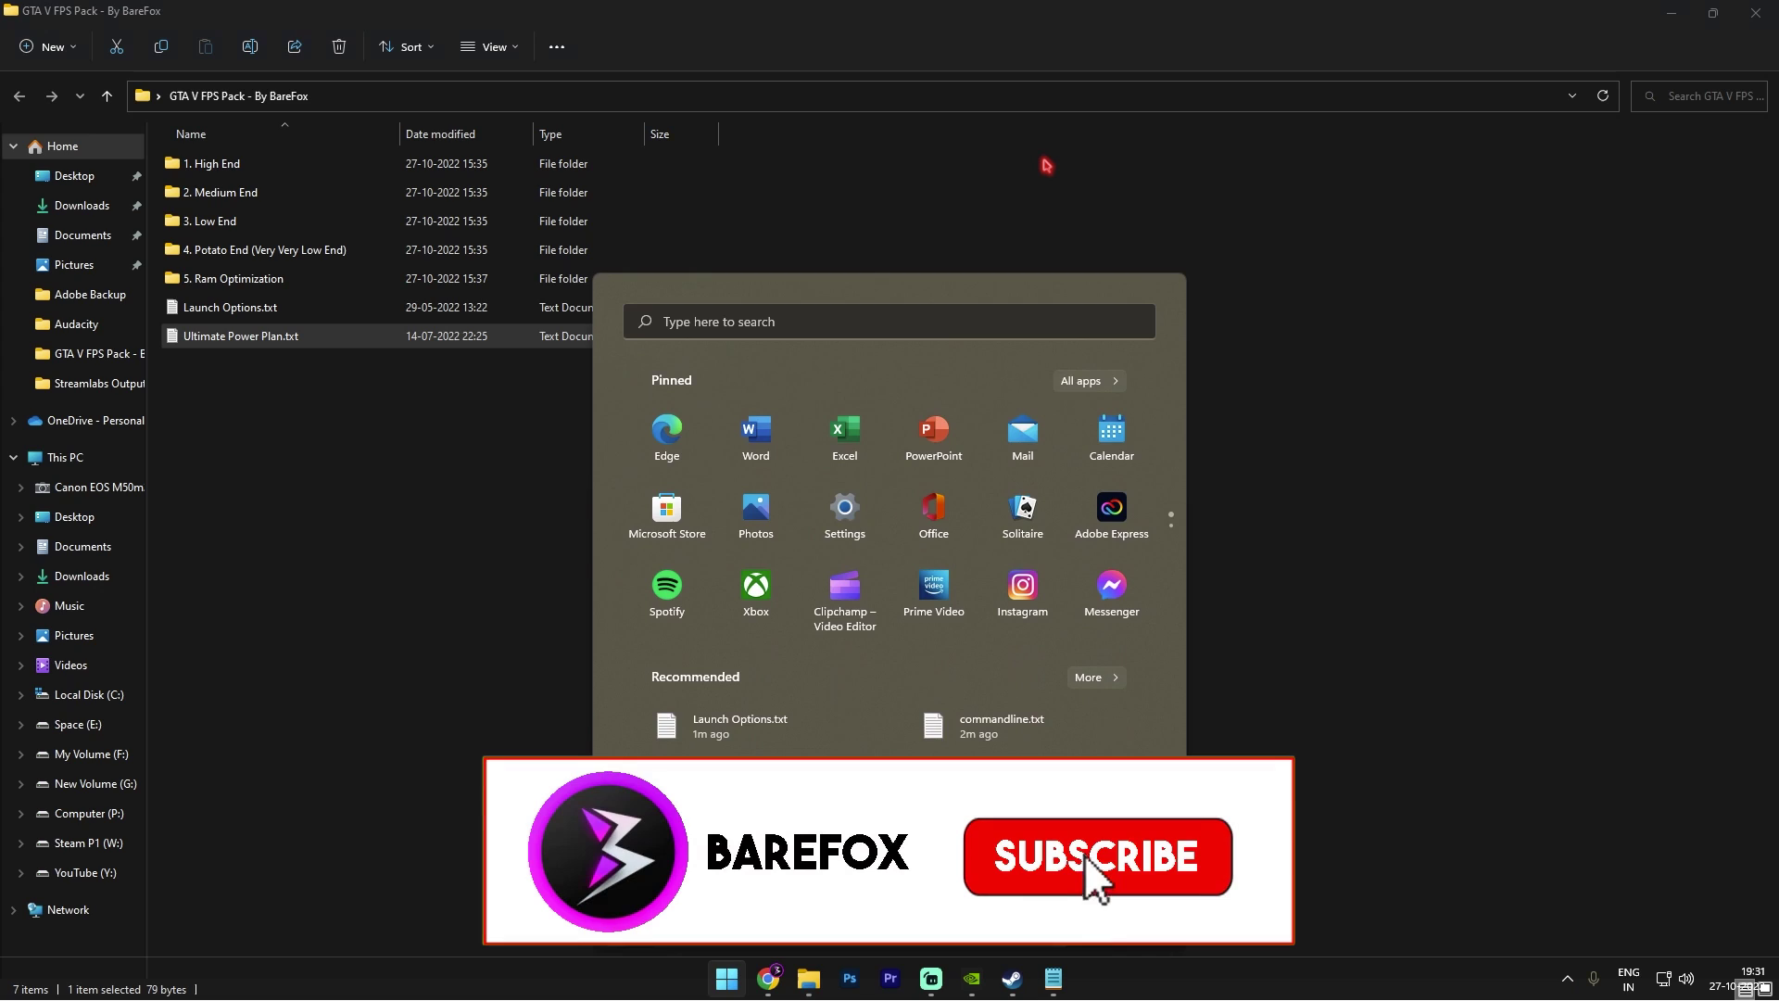
text(control Panel)
key(Return)
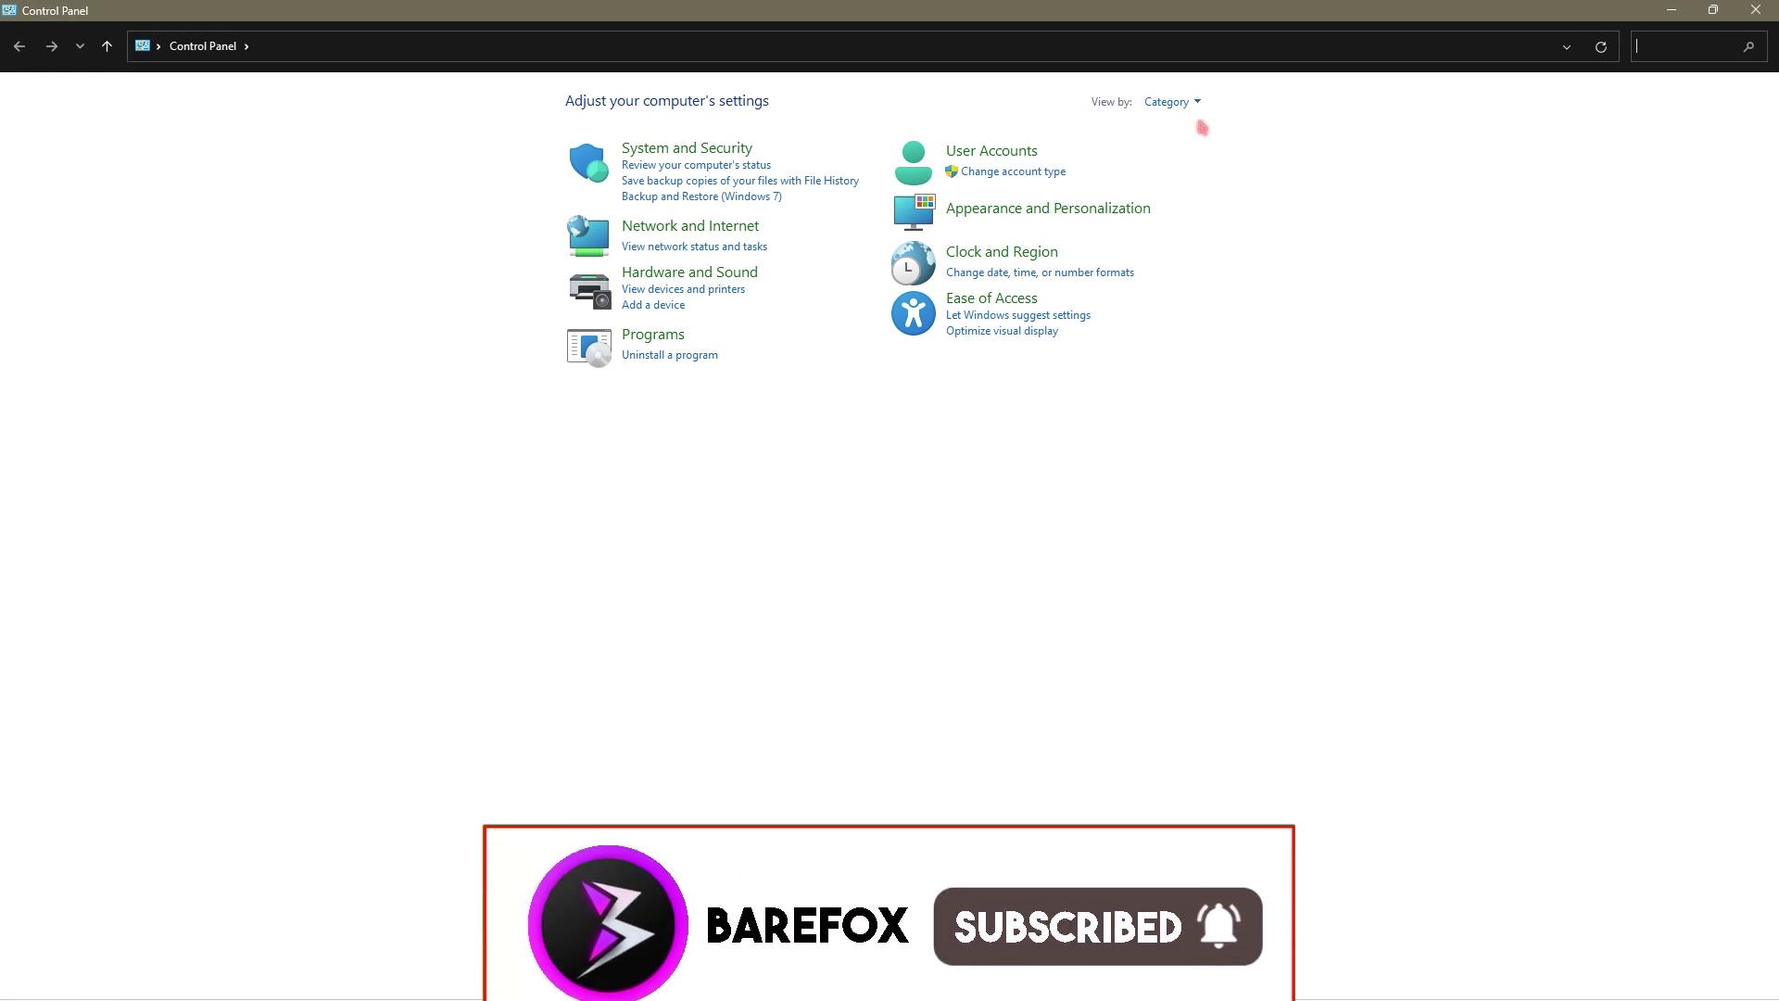
click(1649, 50)
text(power)
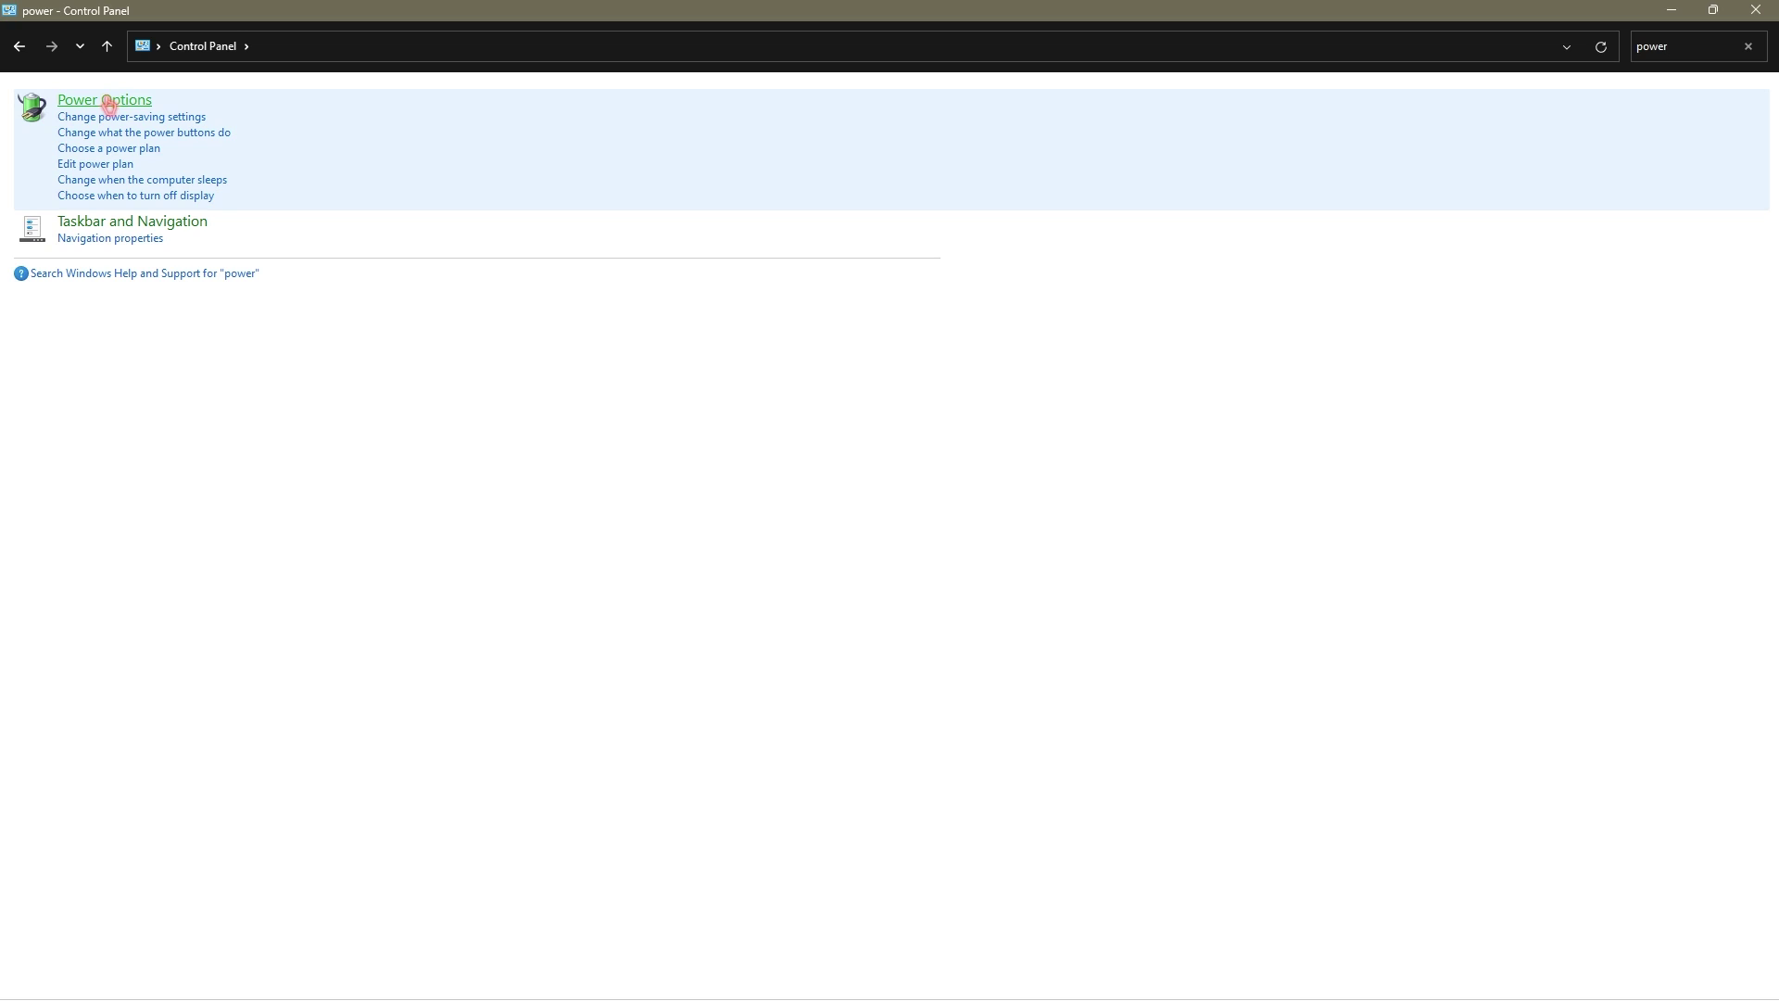
click(108, 102)
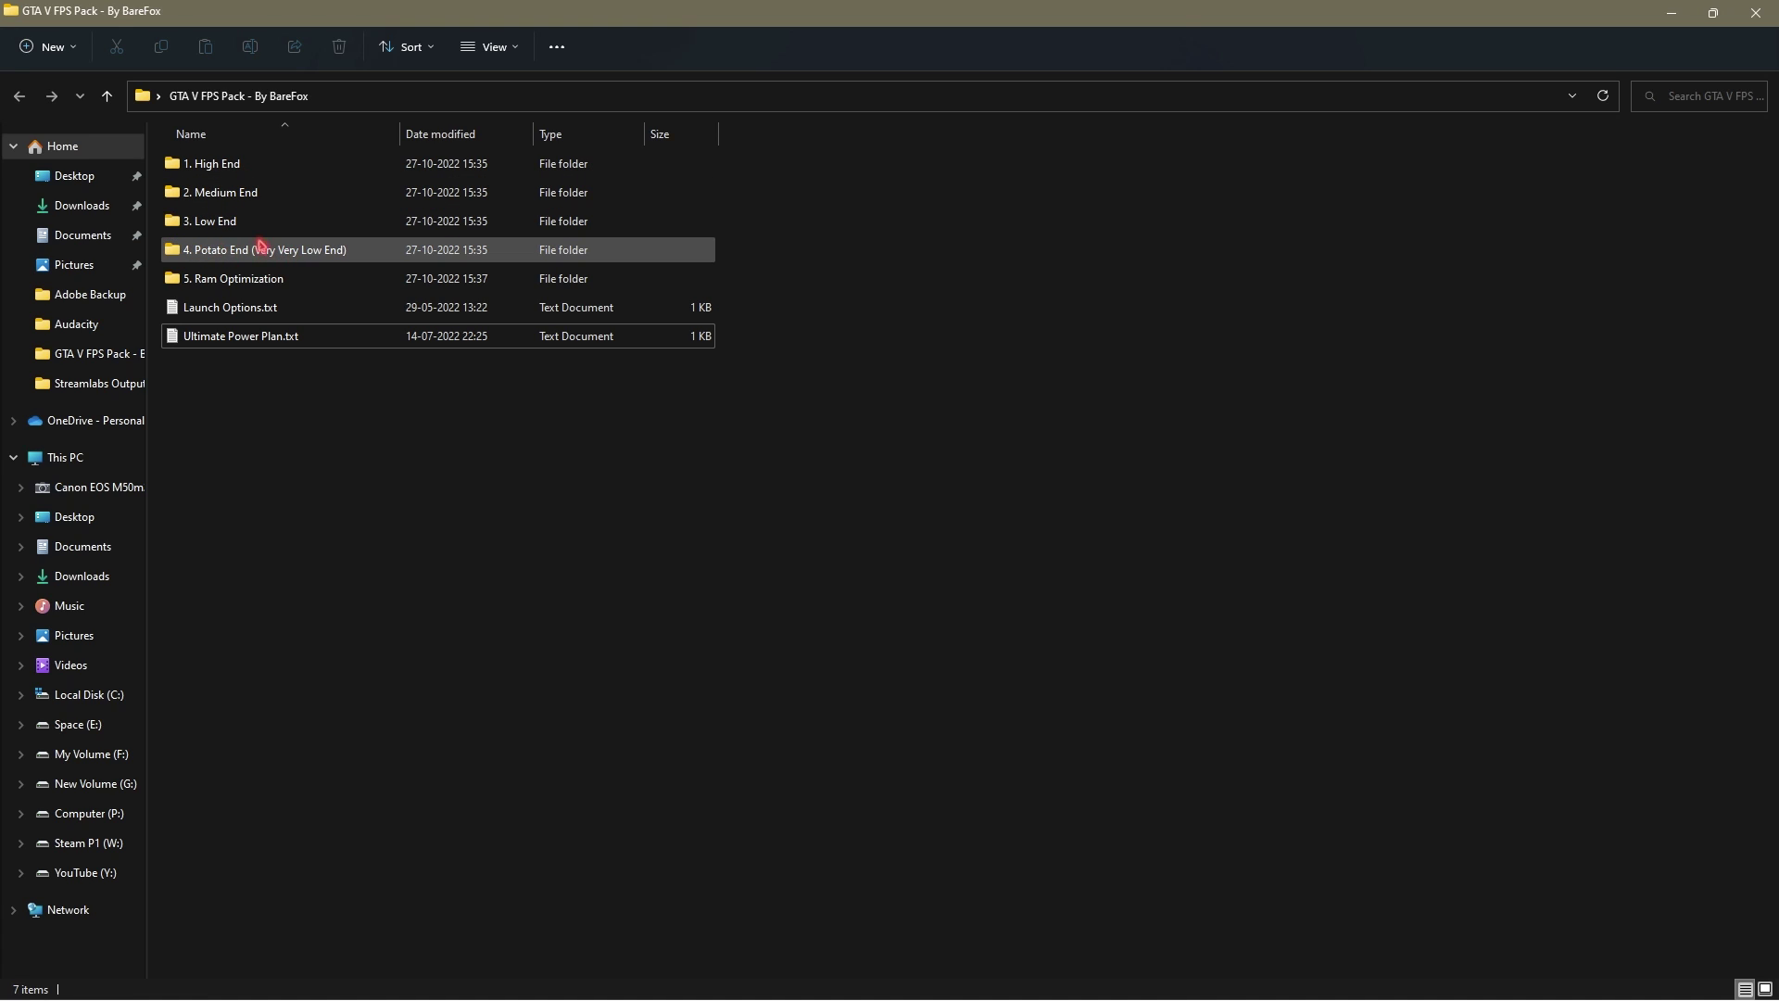
double_click(262, 167)
click(246, 178)
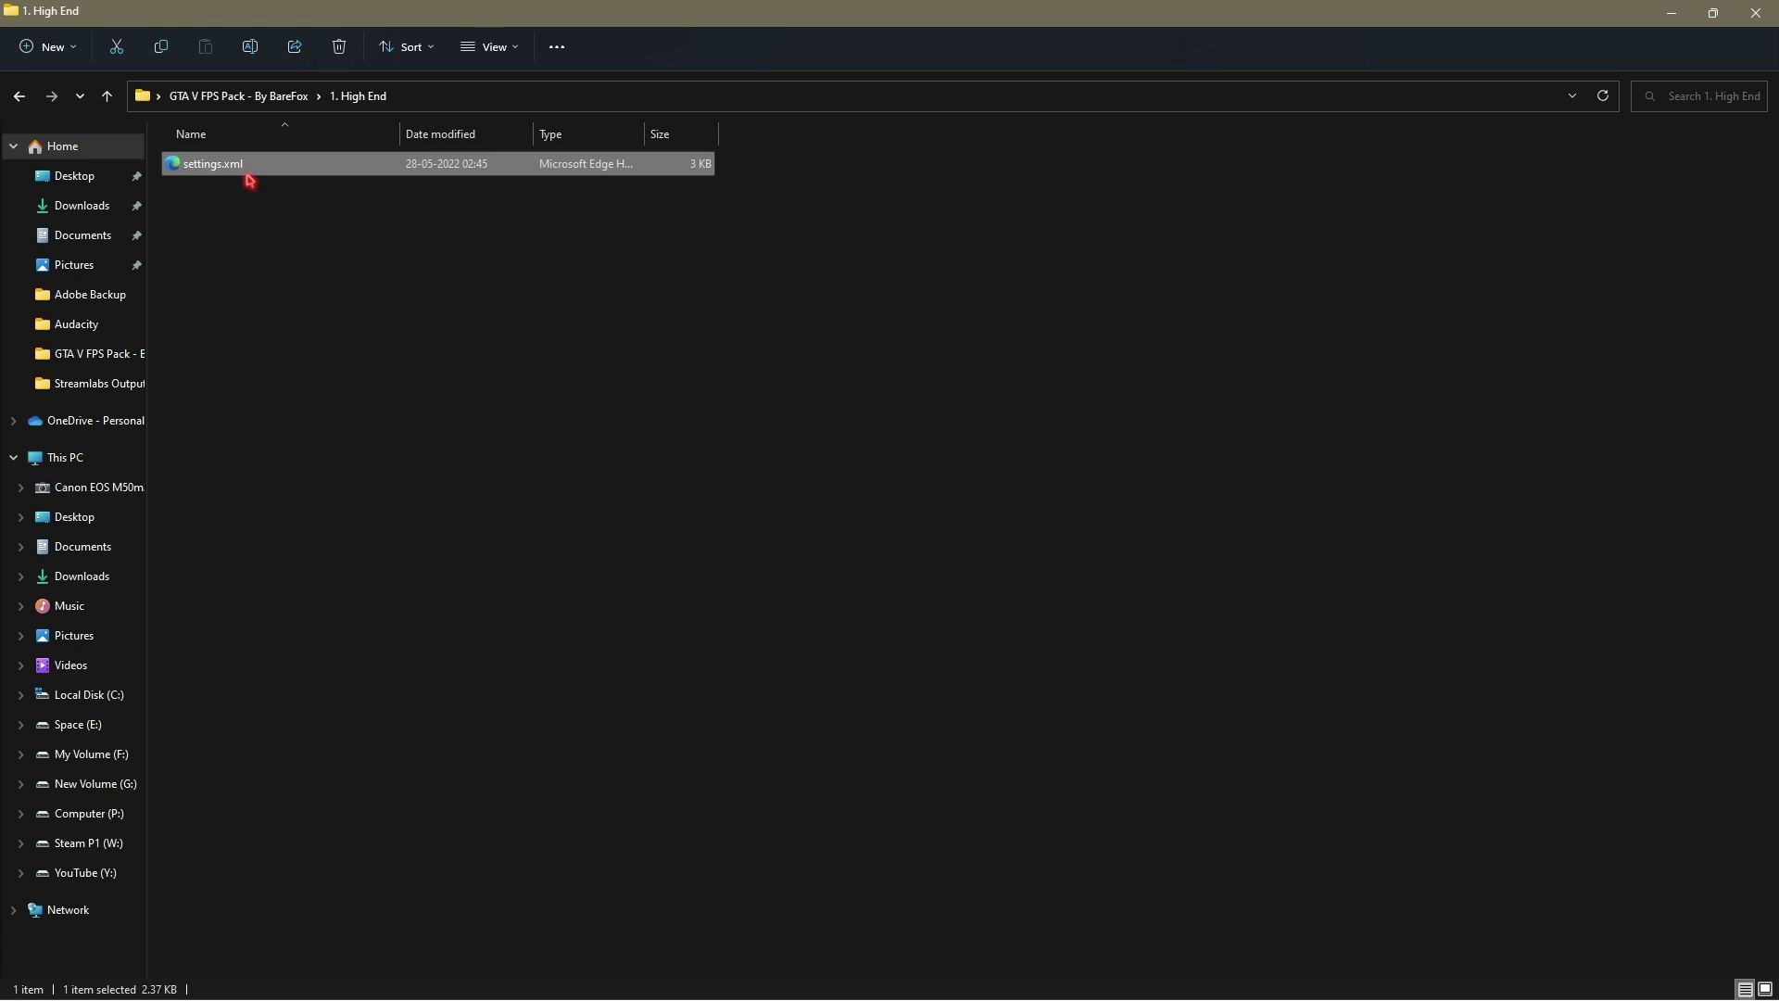
click(267, 323)
click(285, 97)
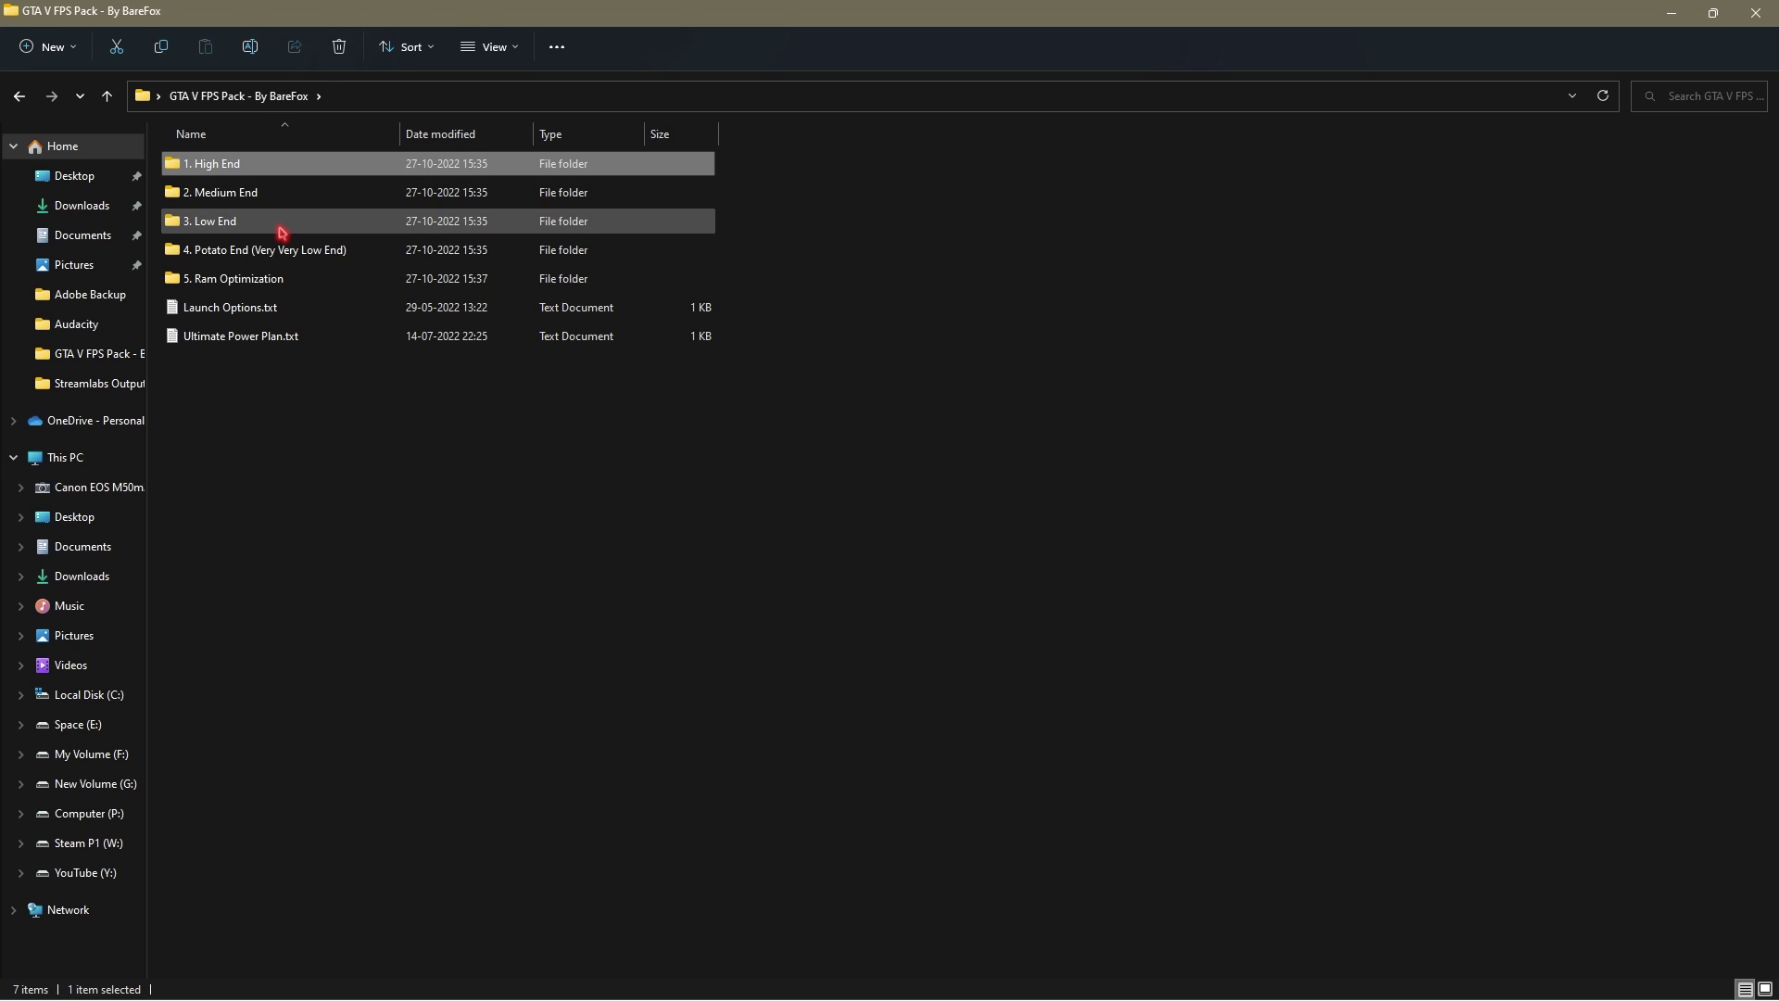
mouse_move(281, 232)
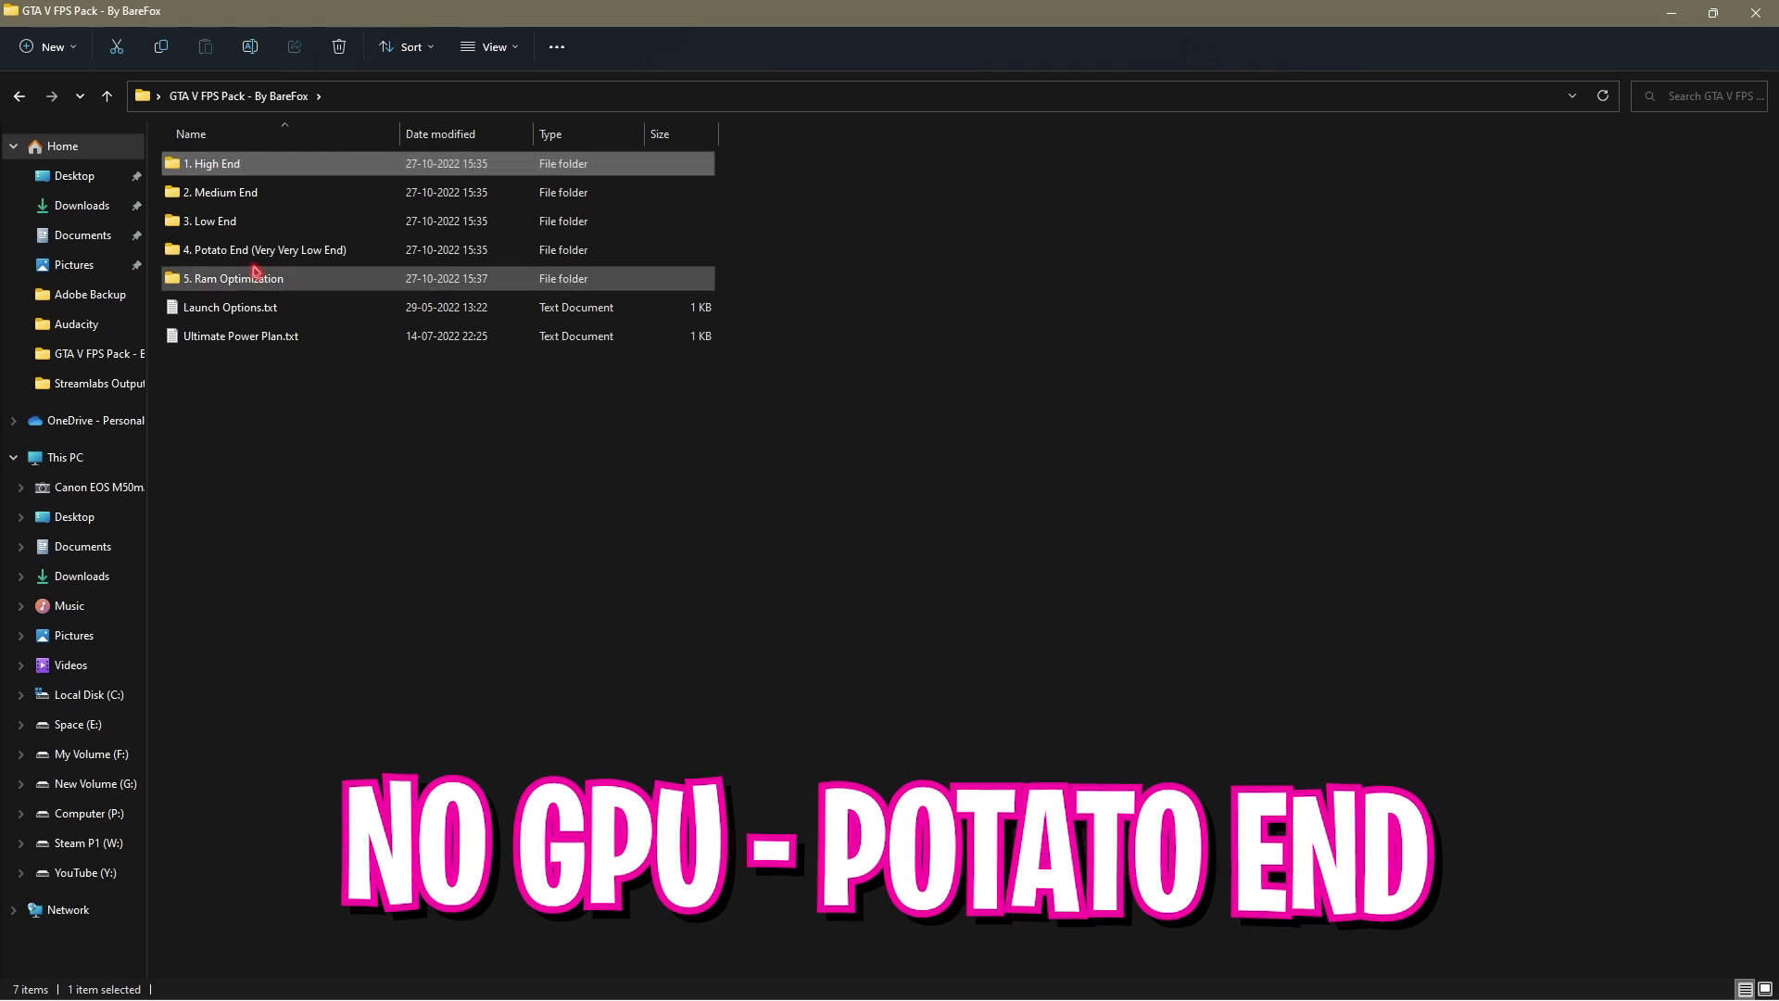
click(248, 250)
mouse_move(316, 282)
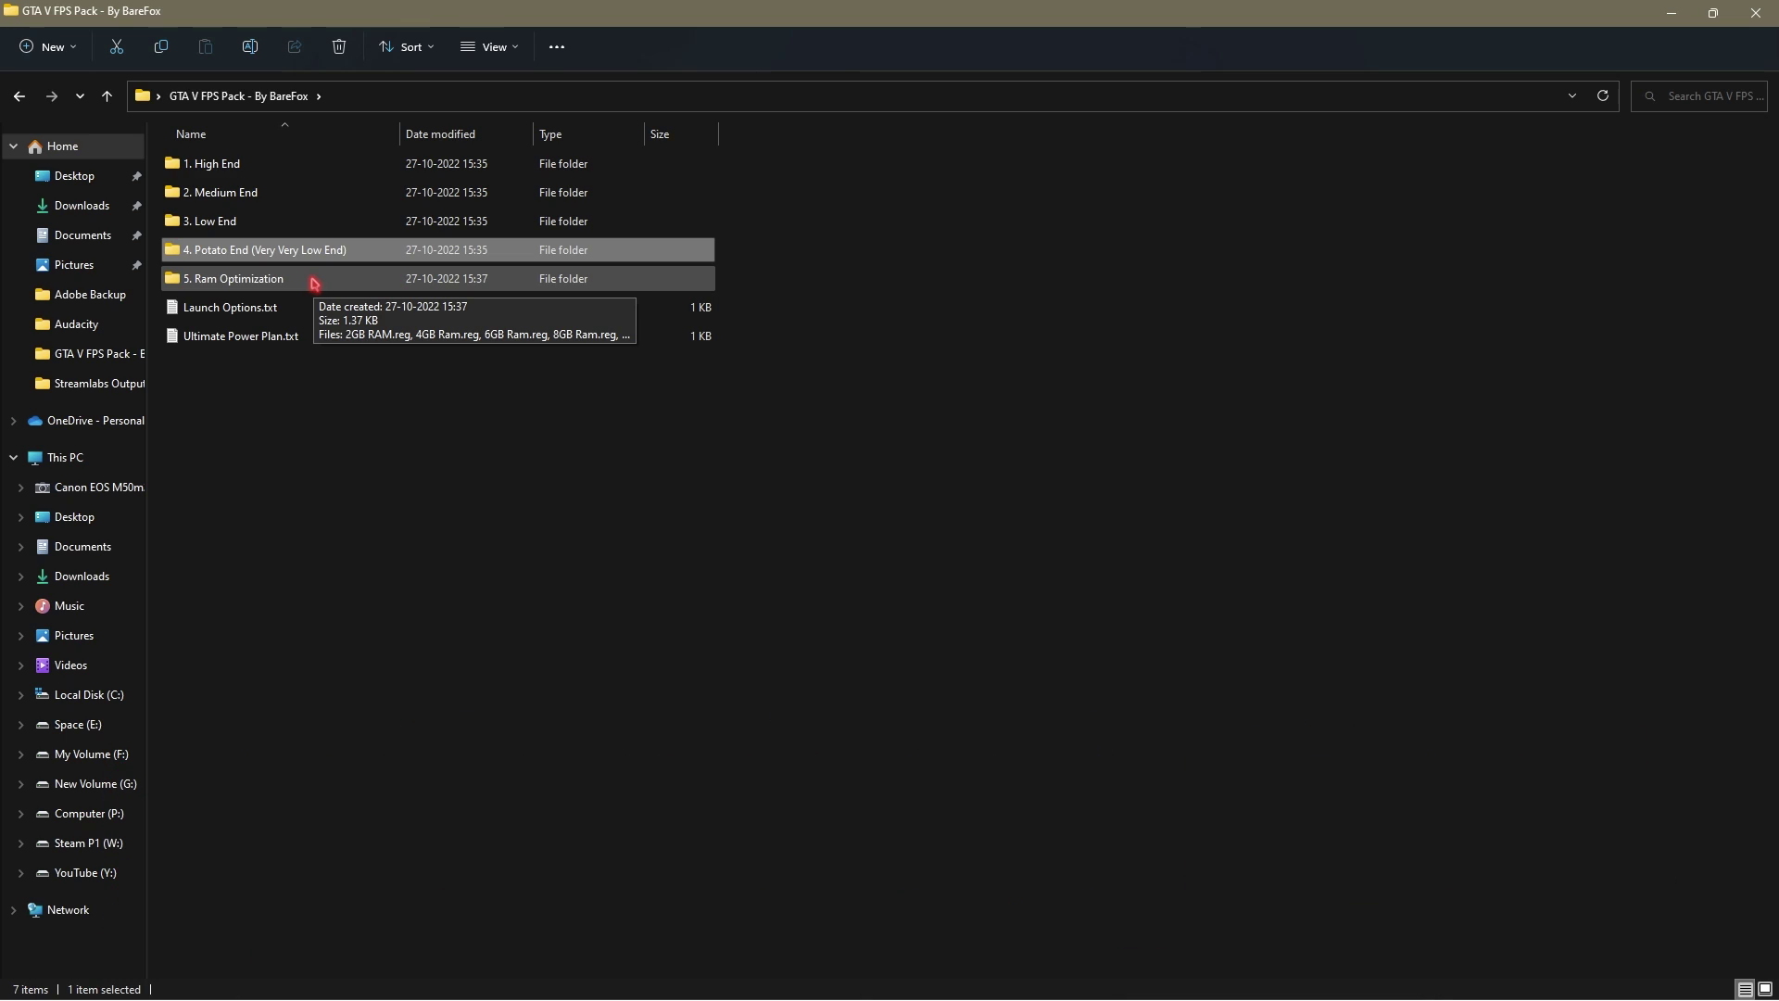
click(231, 227)
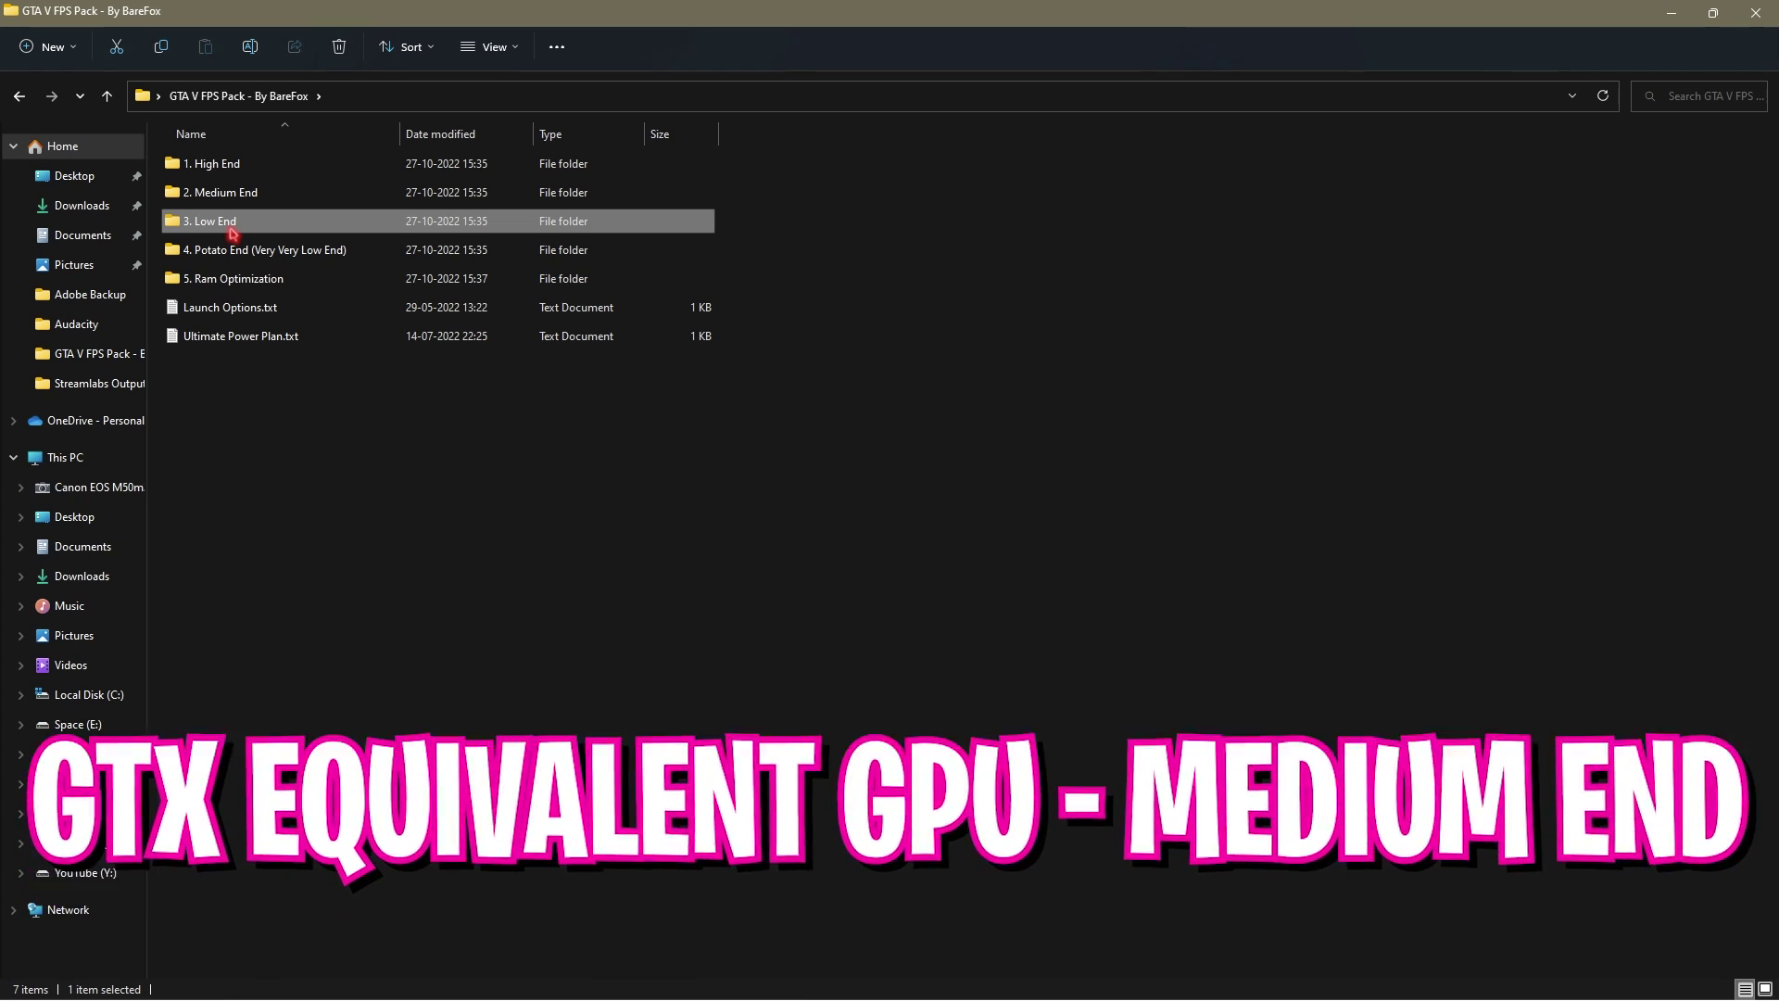
click(271, 199)
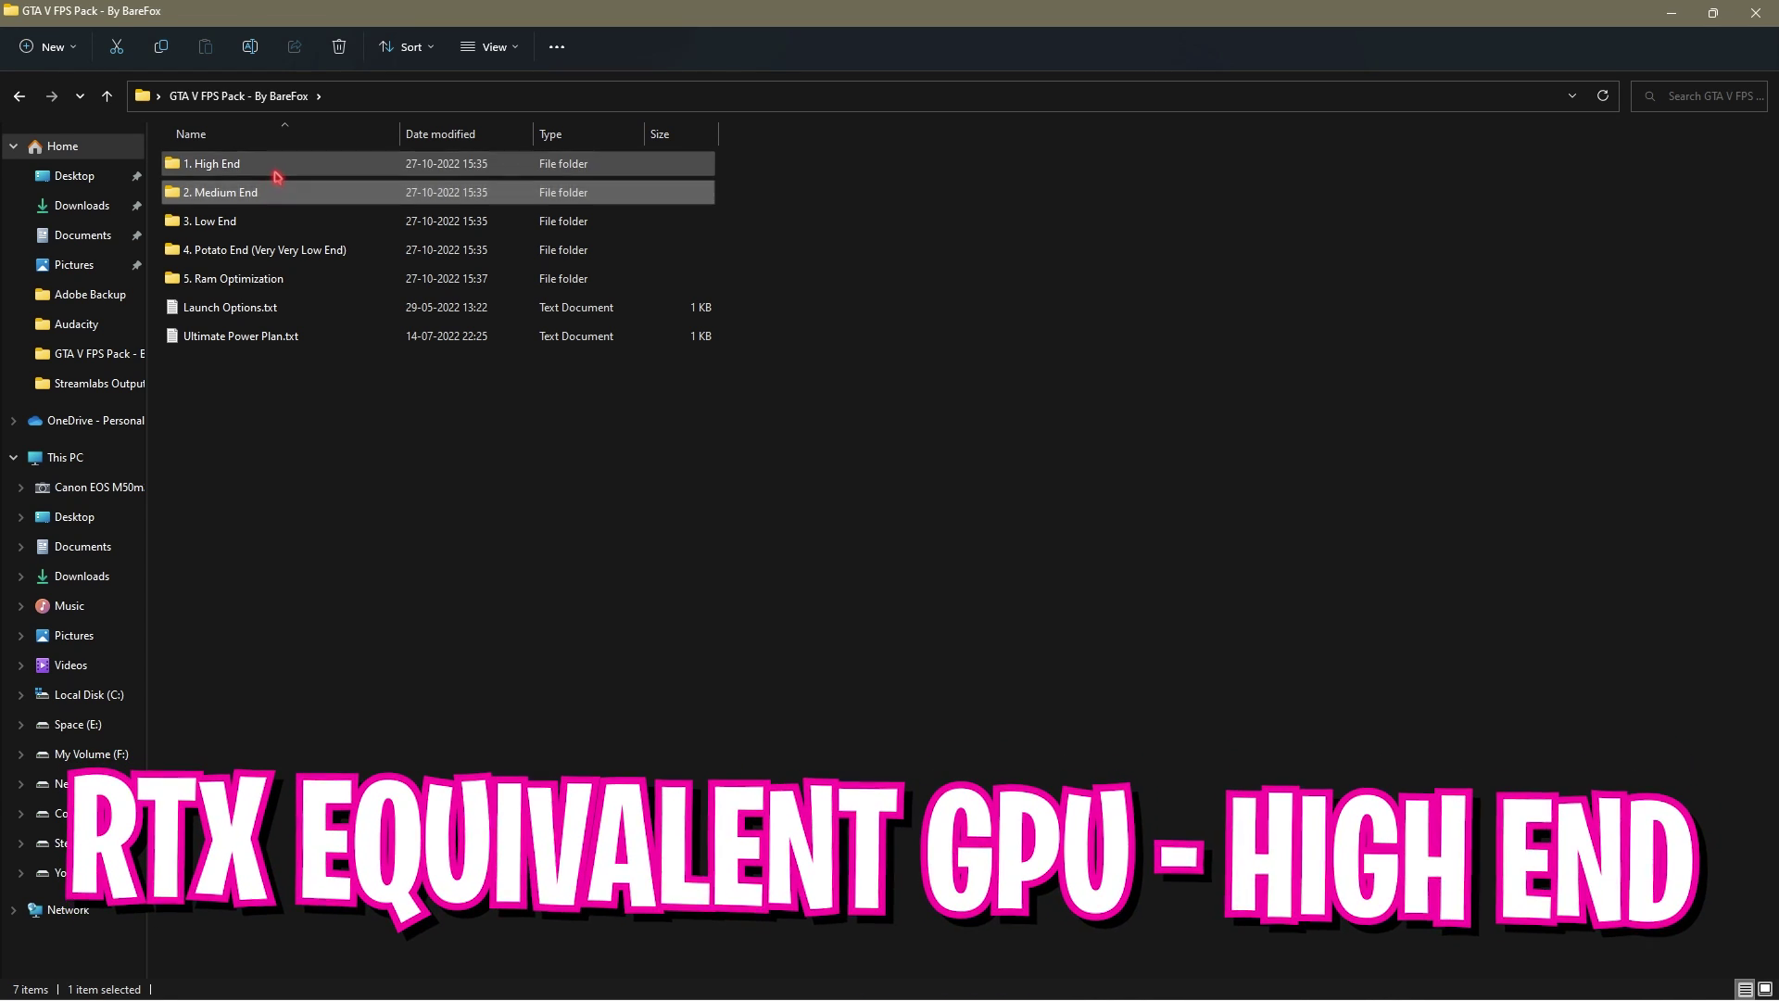
click(275, 172)
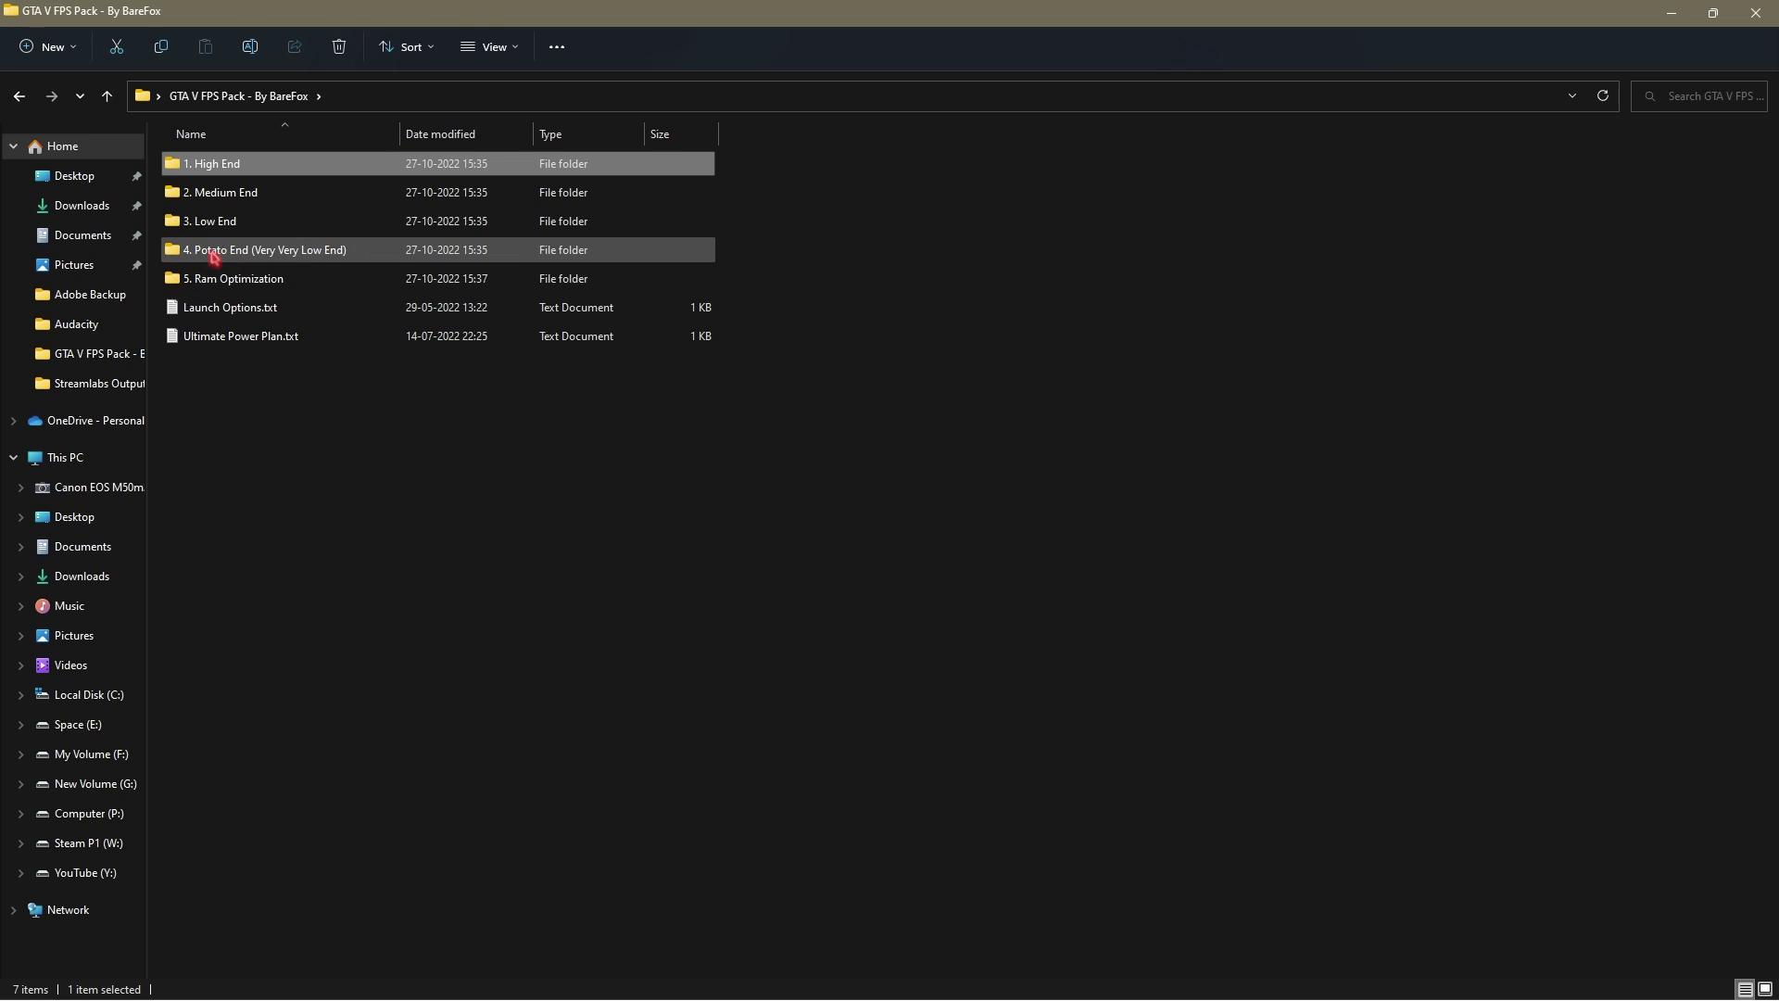
Open the 3. Low End folder and read its settings.xml in Edge, then close Edge.
double_click(265, 223)
click(288, 176)
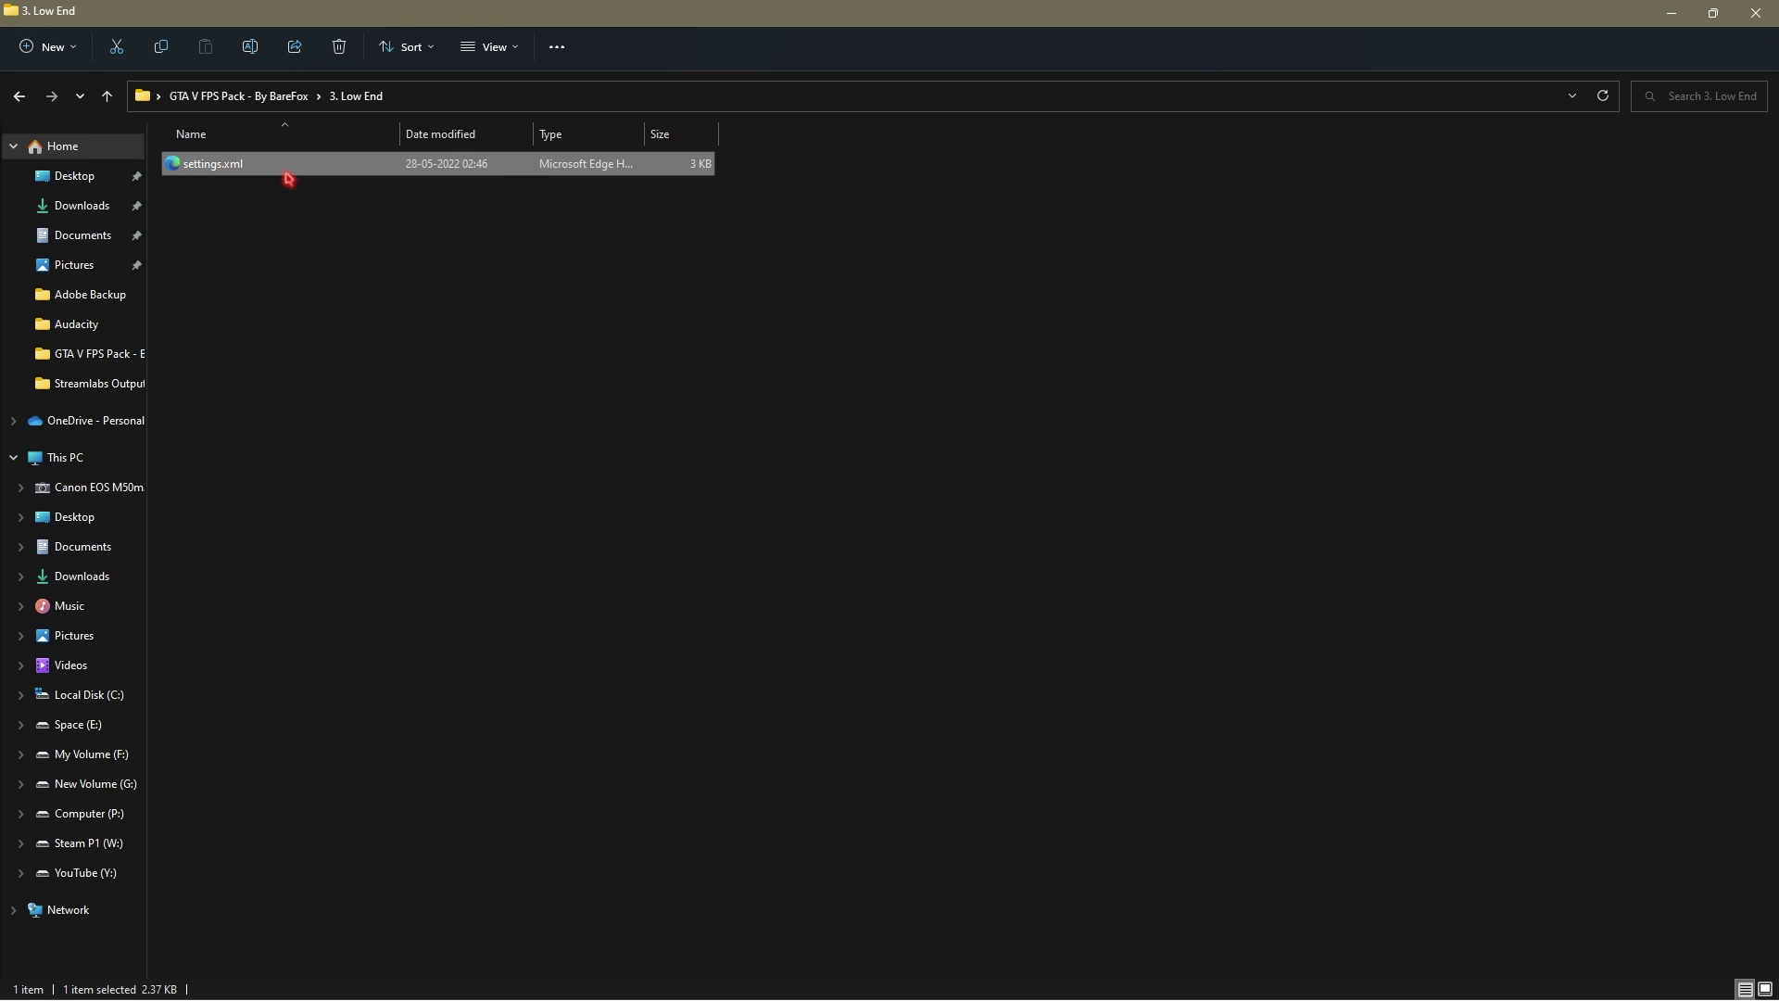
right_click(288, 176)
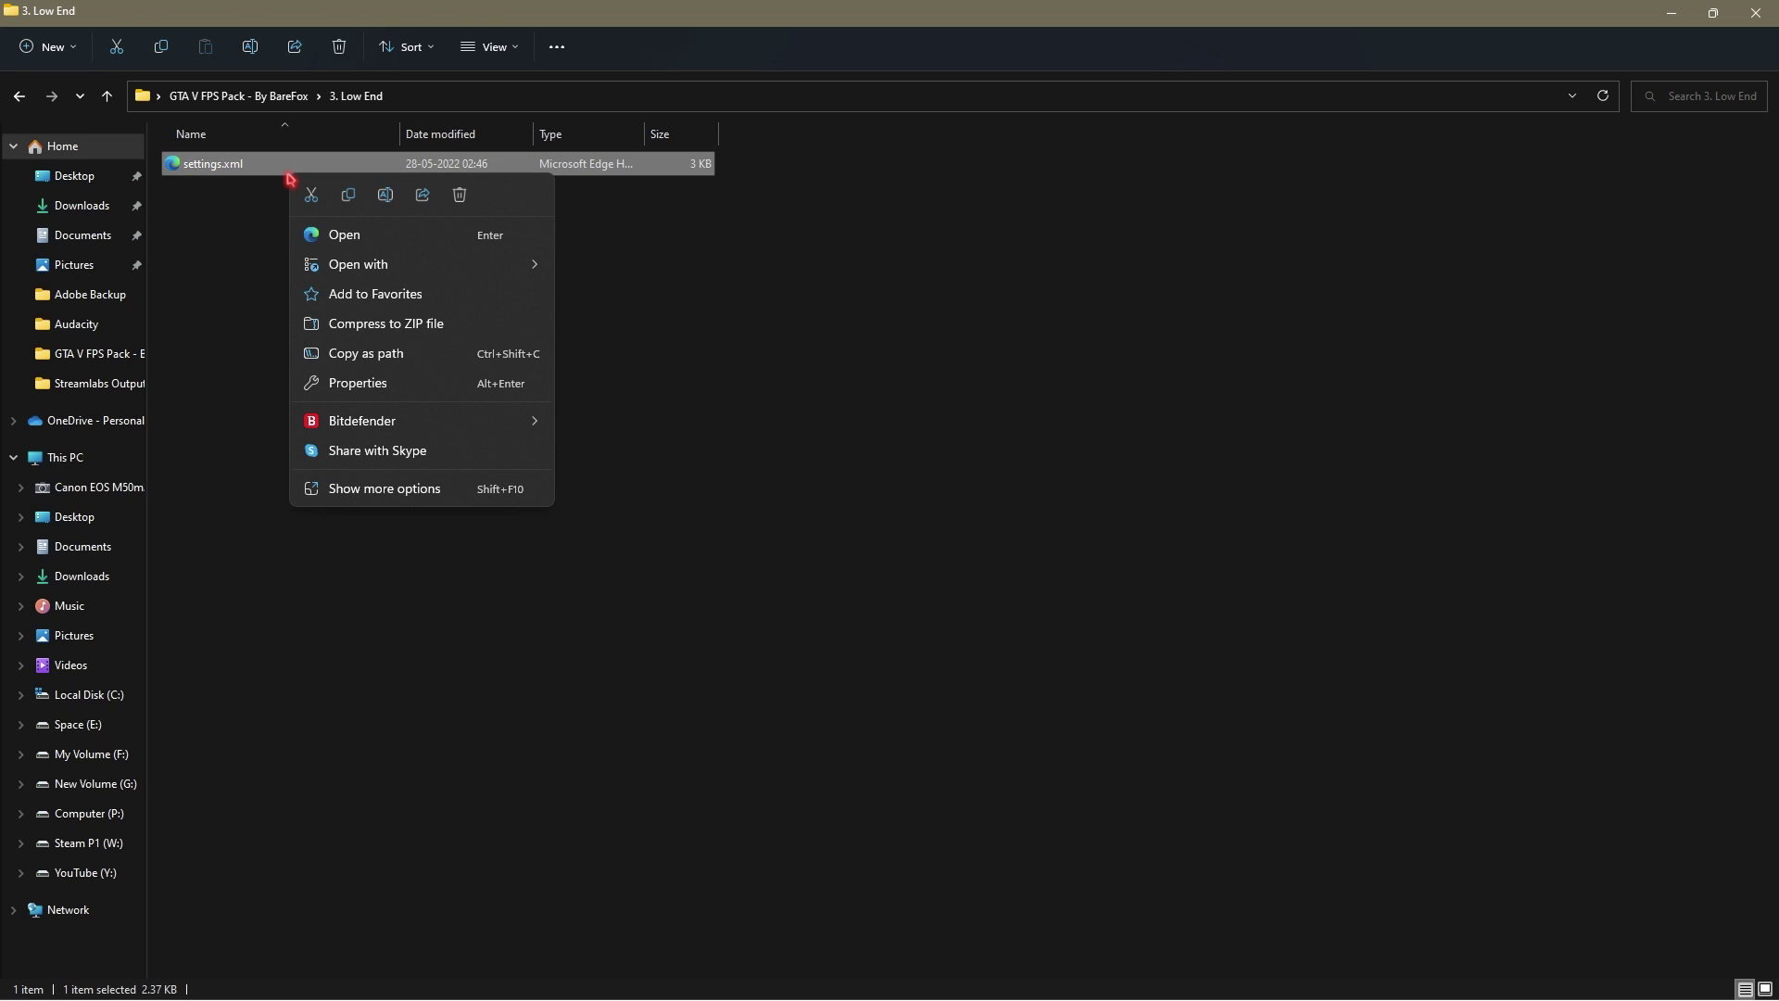
click(354, 243)
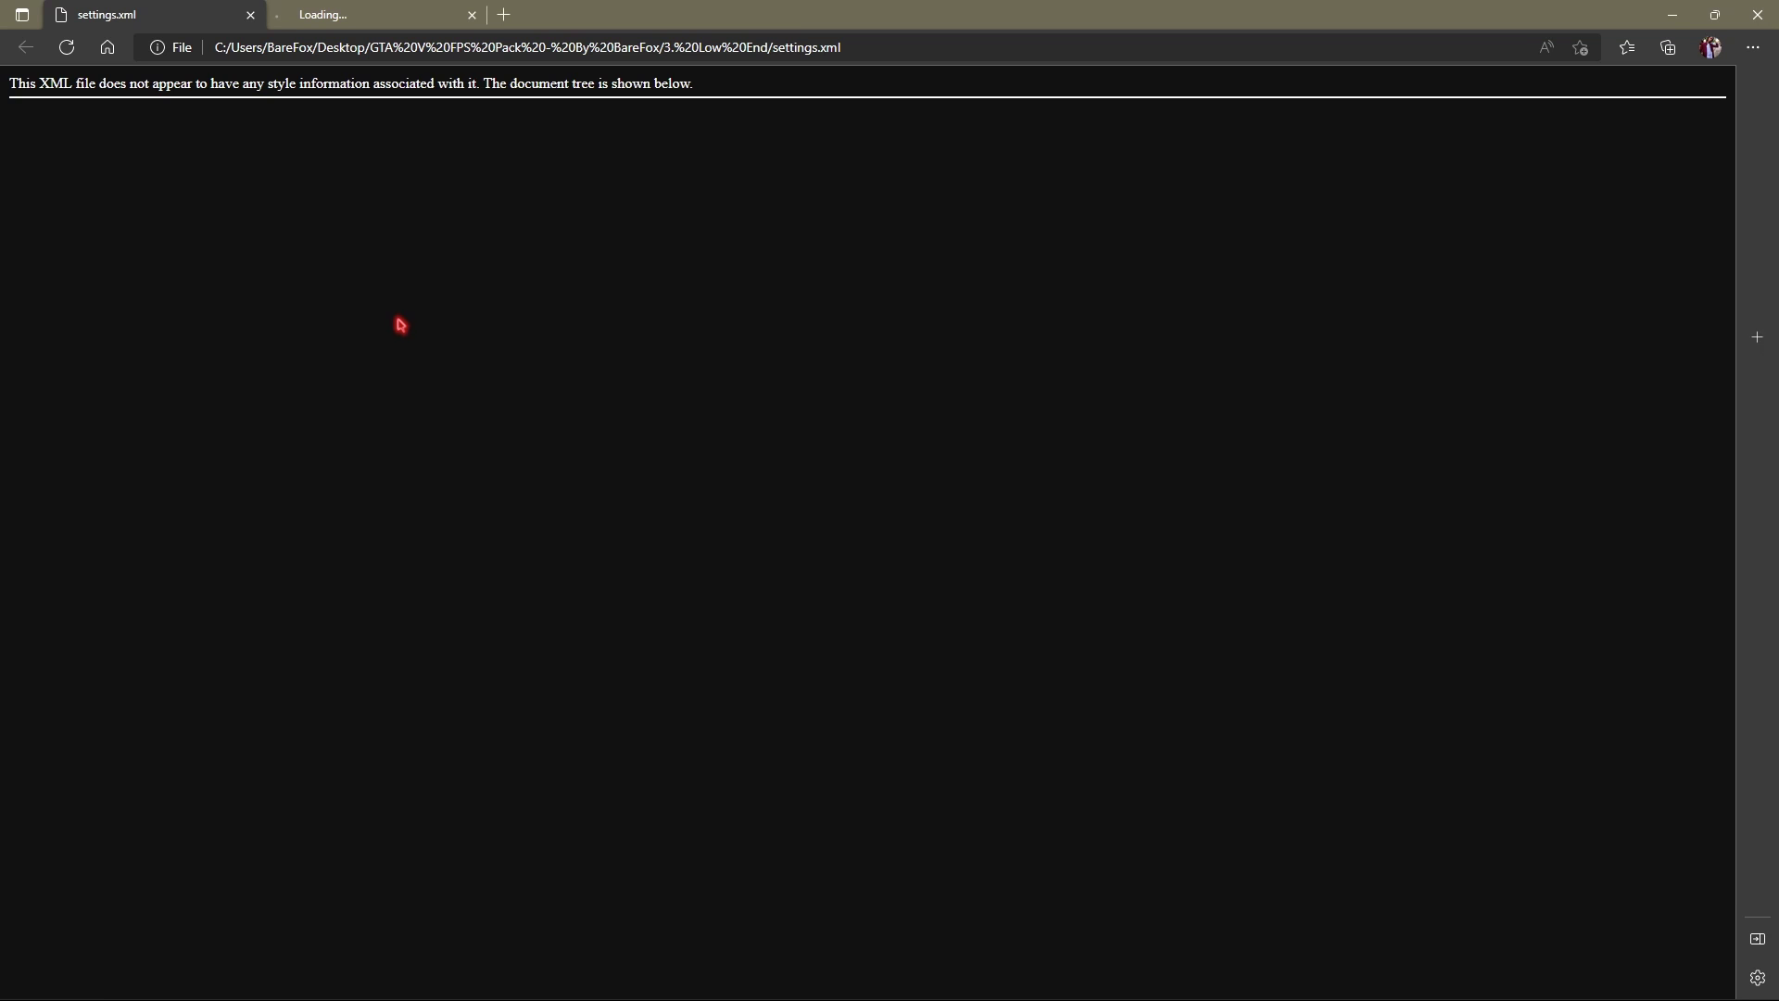
scroll(169, 281, down, 2)
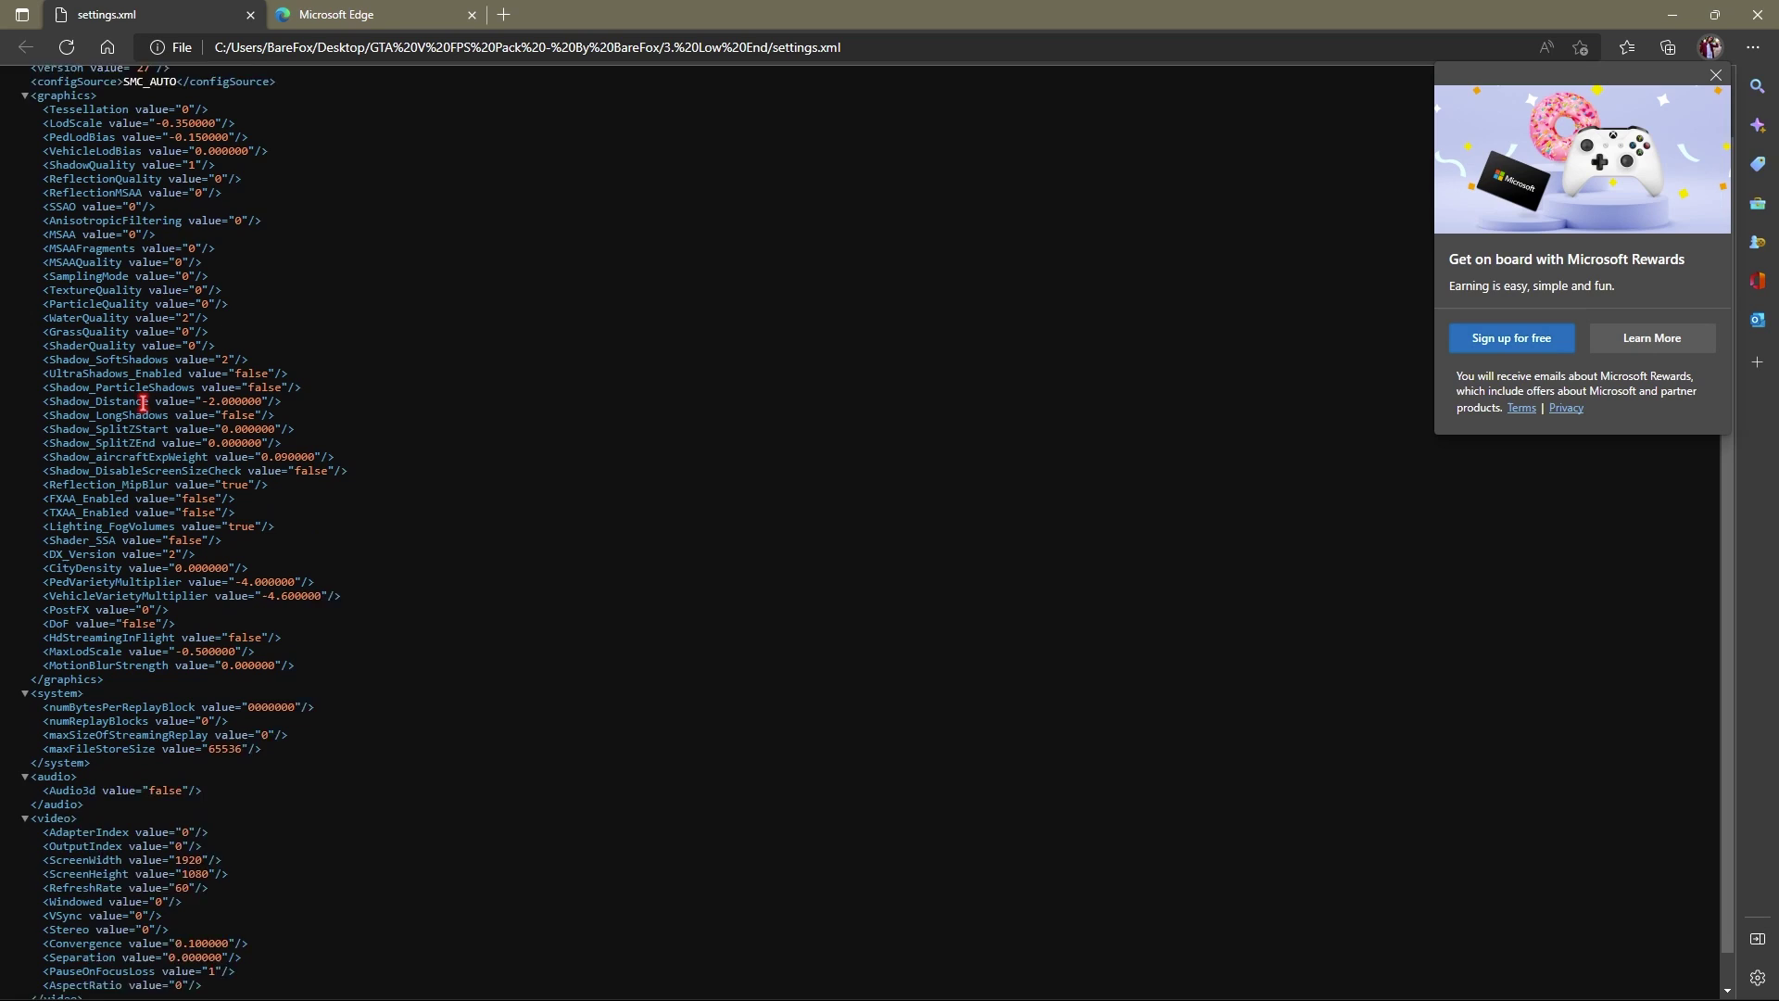
scroll(146, 404, up, 3)
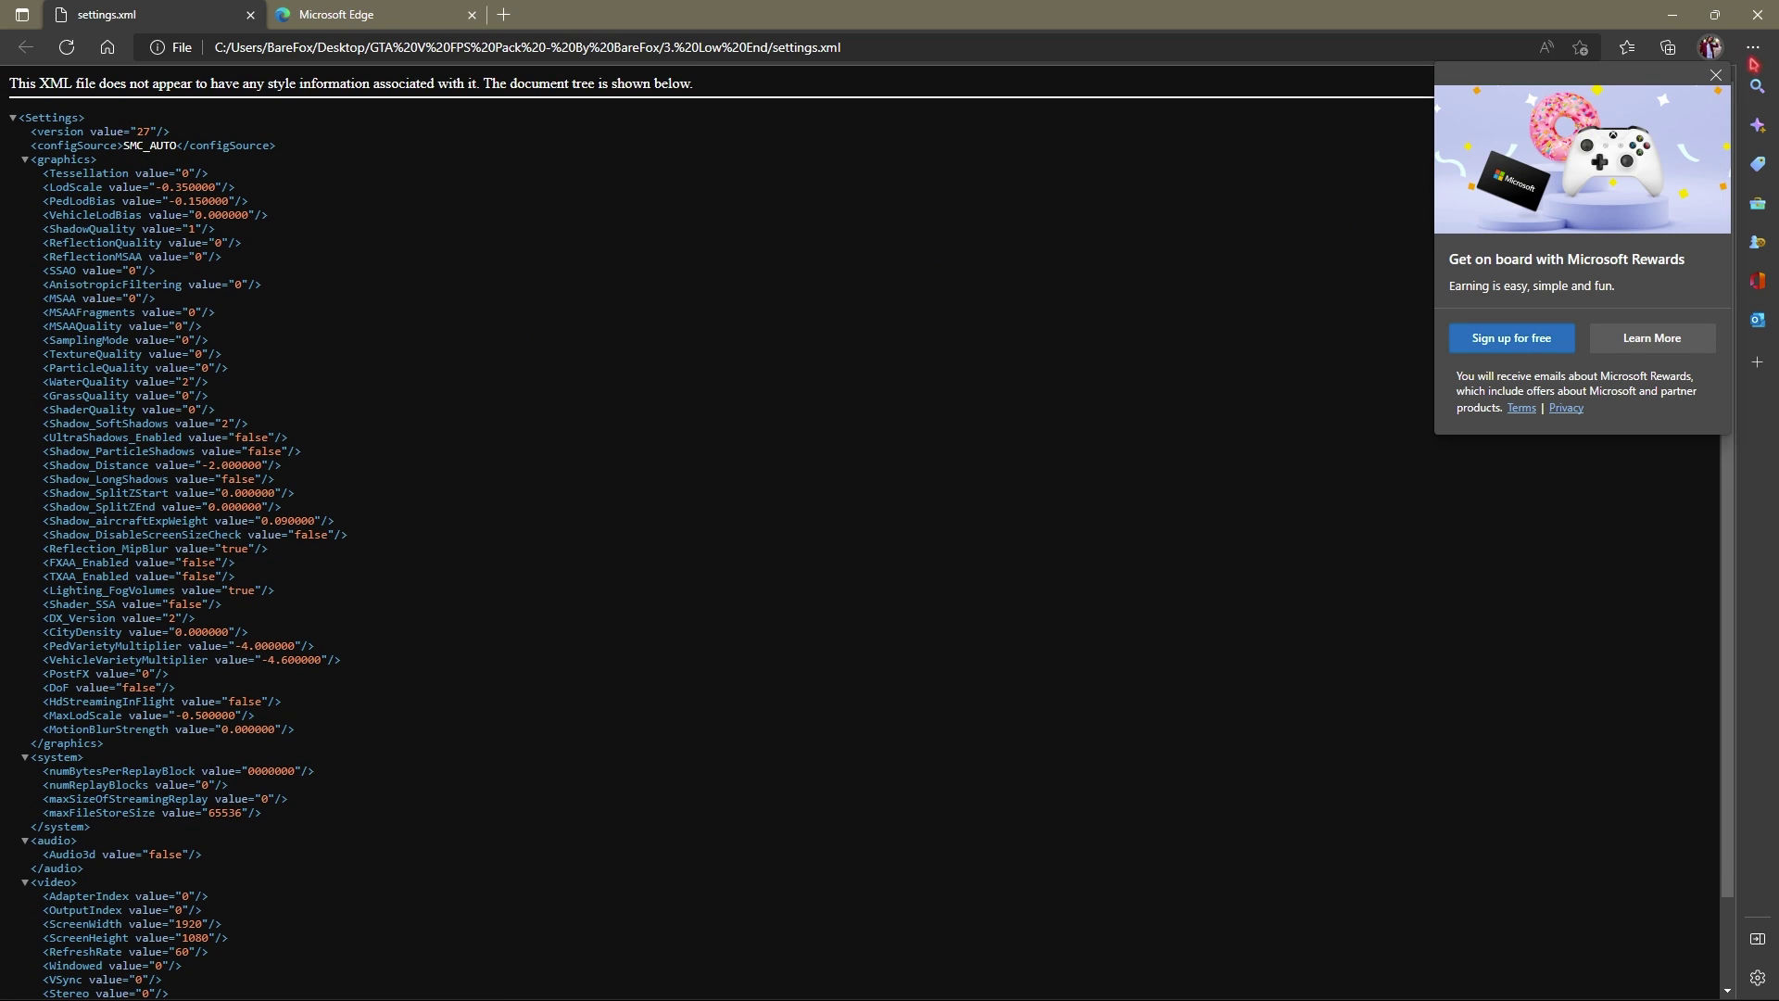
click(1758, 13)
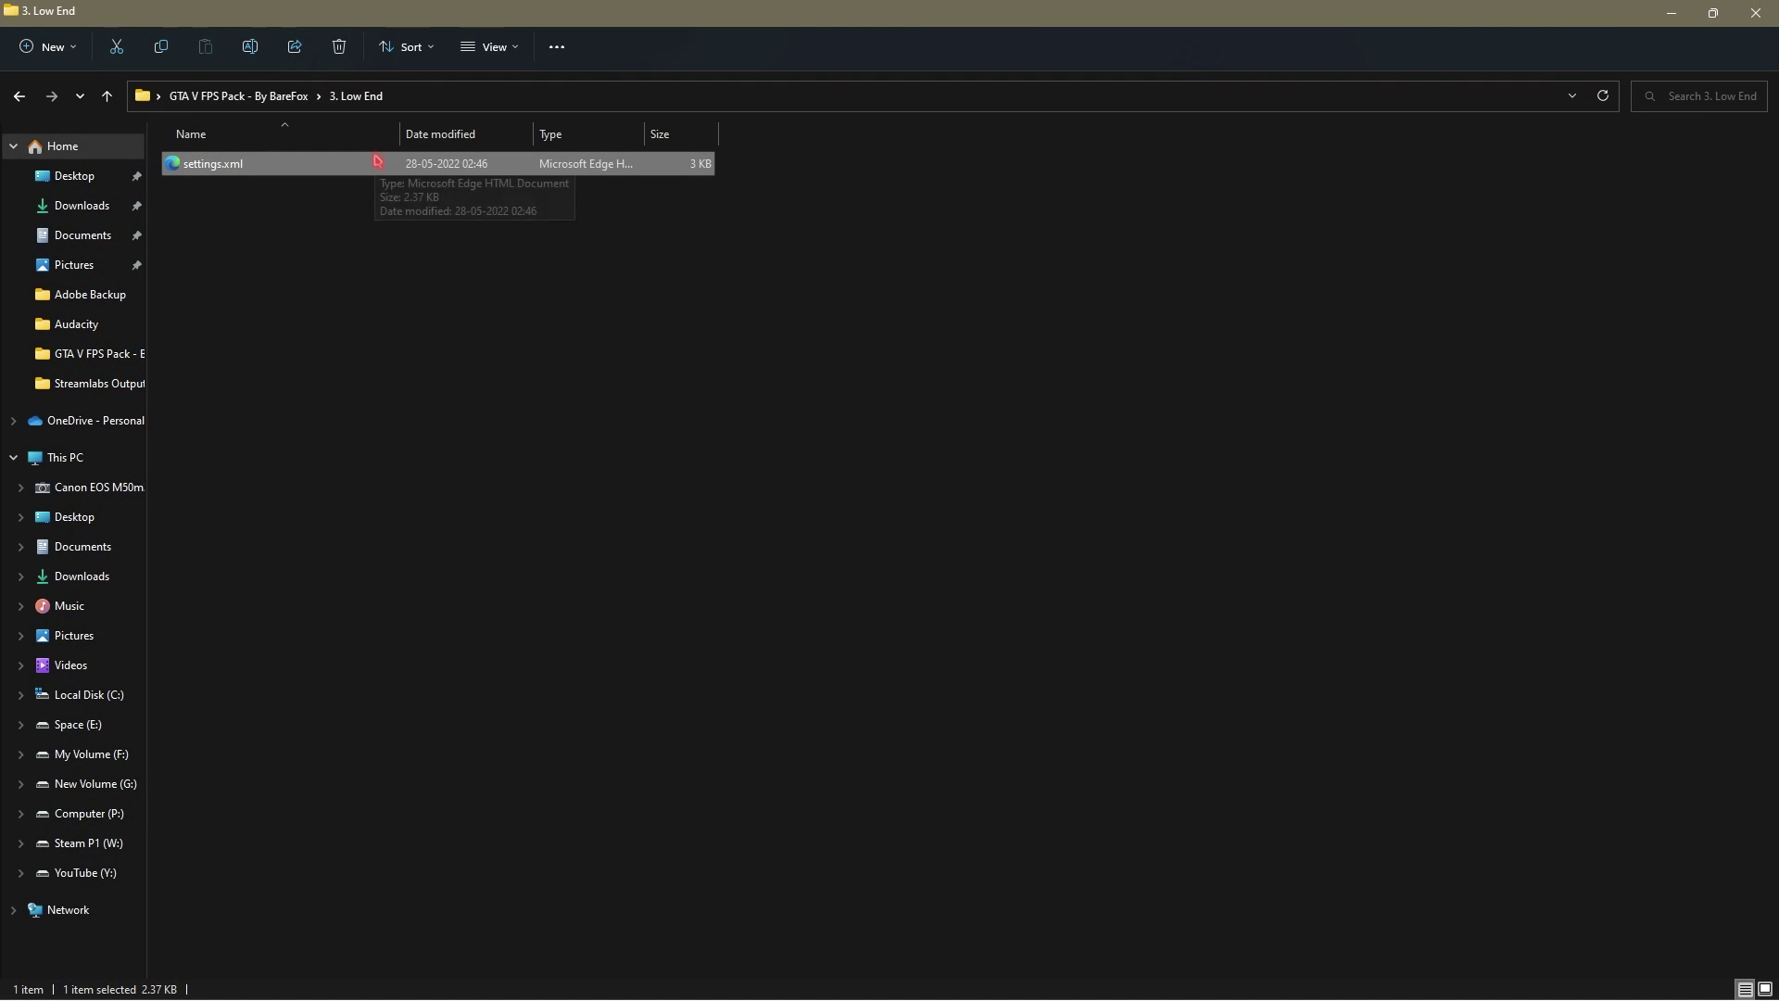
Navigate to Documents > Rockstar Games > GTA V.
key(alt+Left)
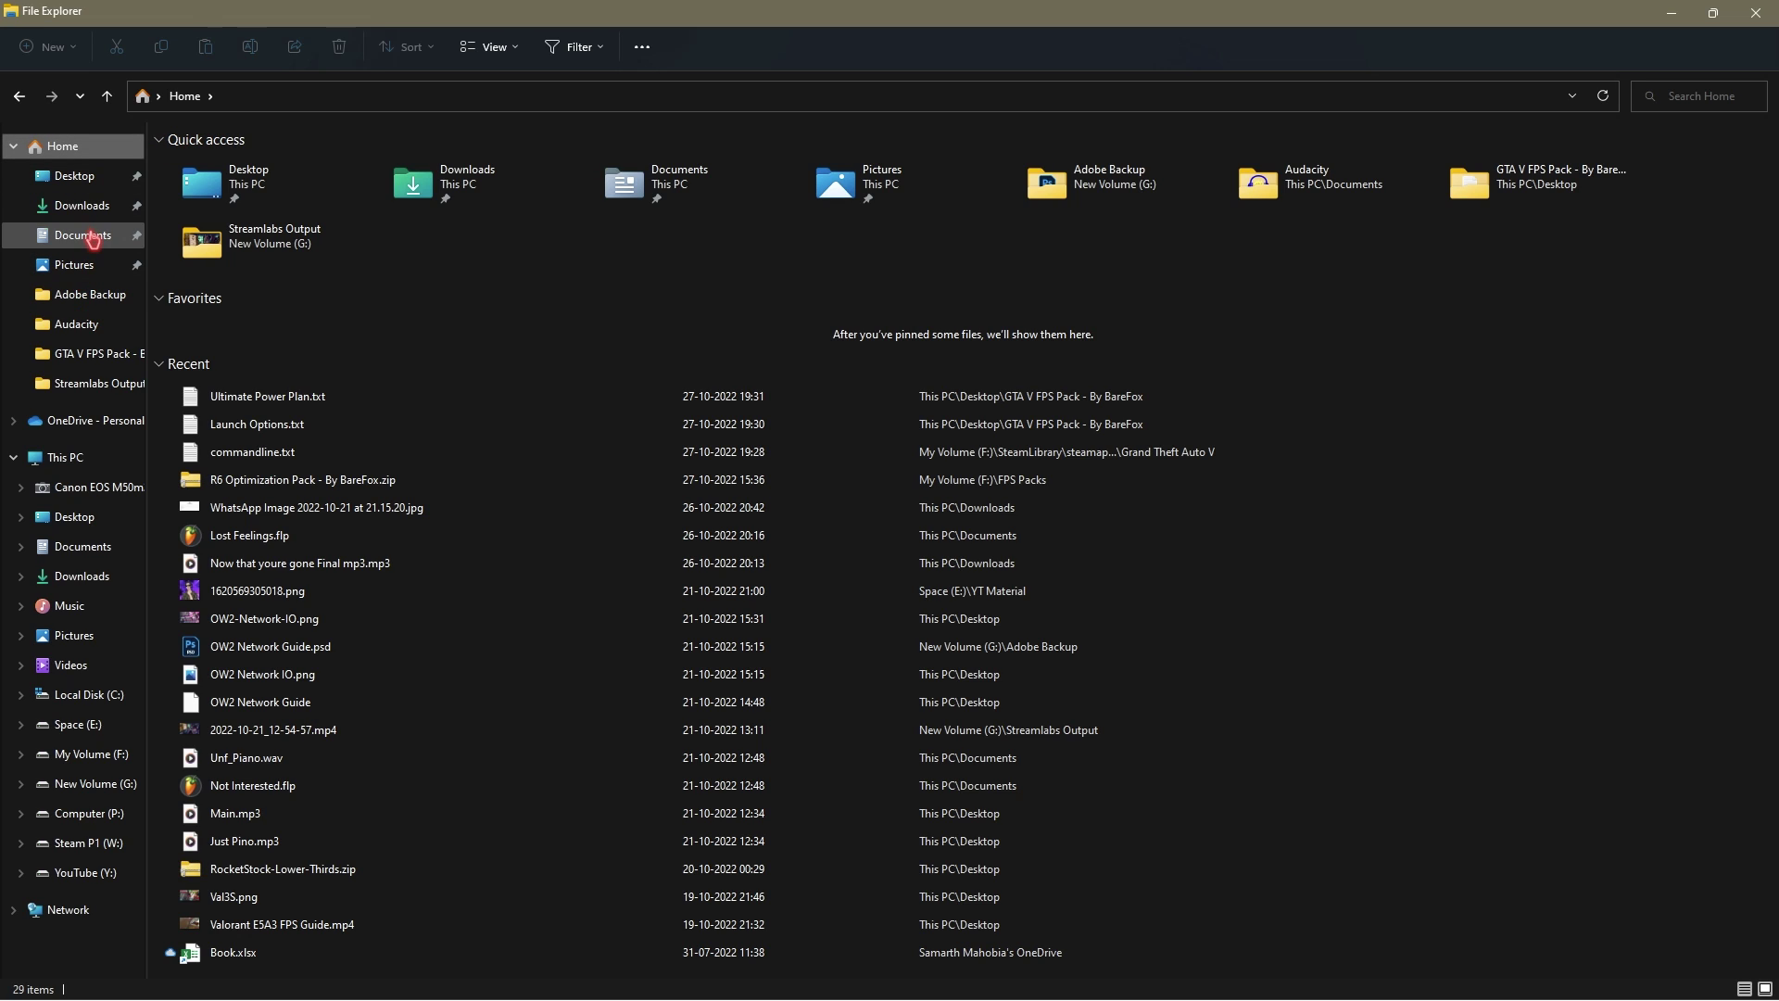
click(92, 238)
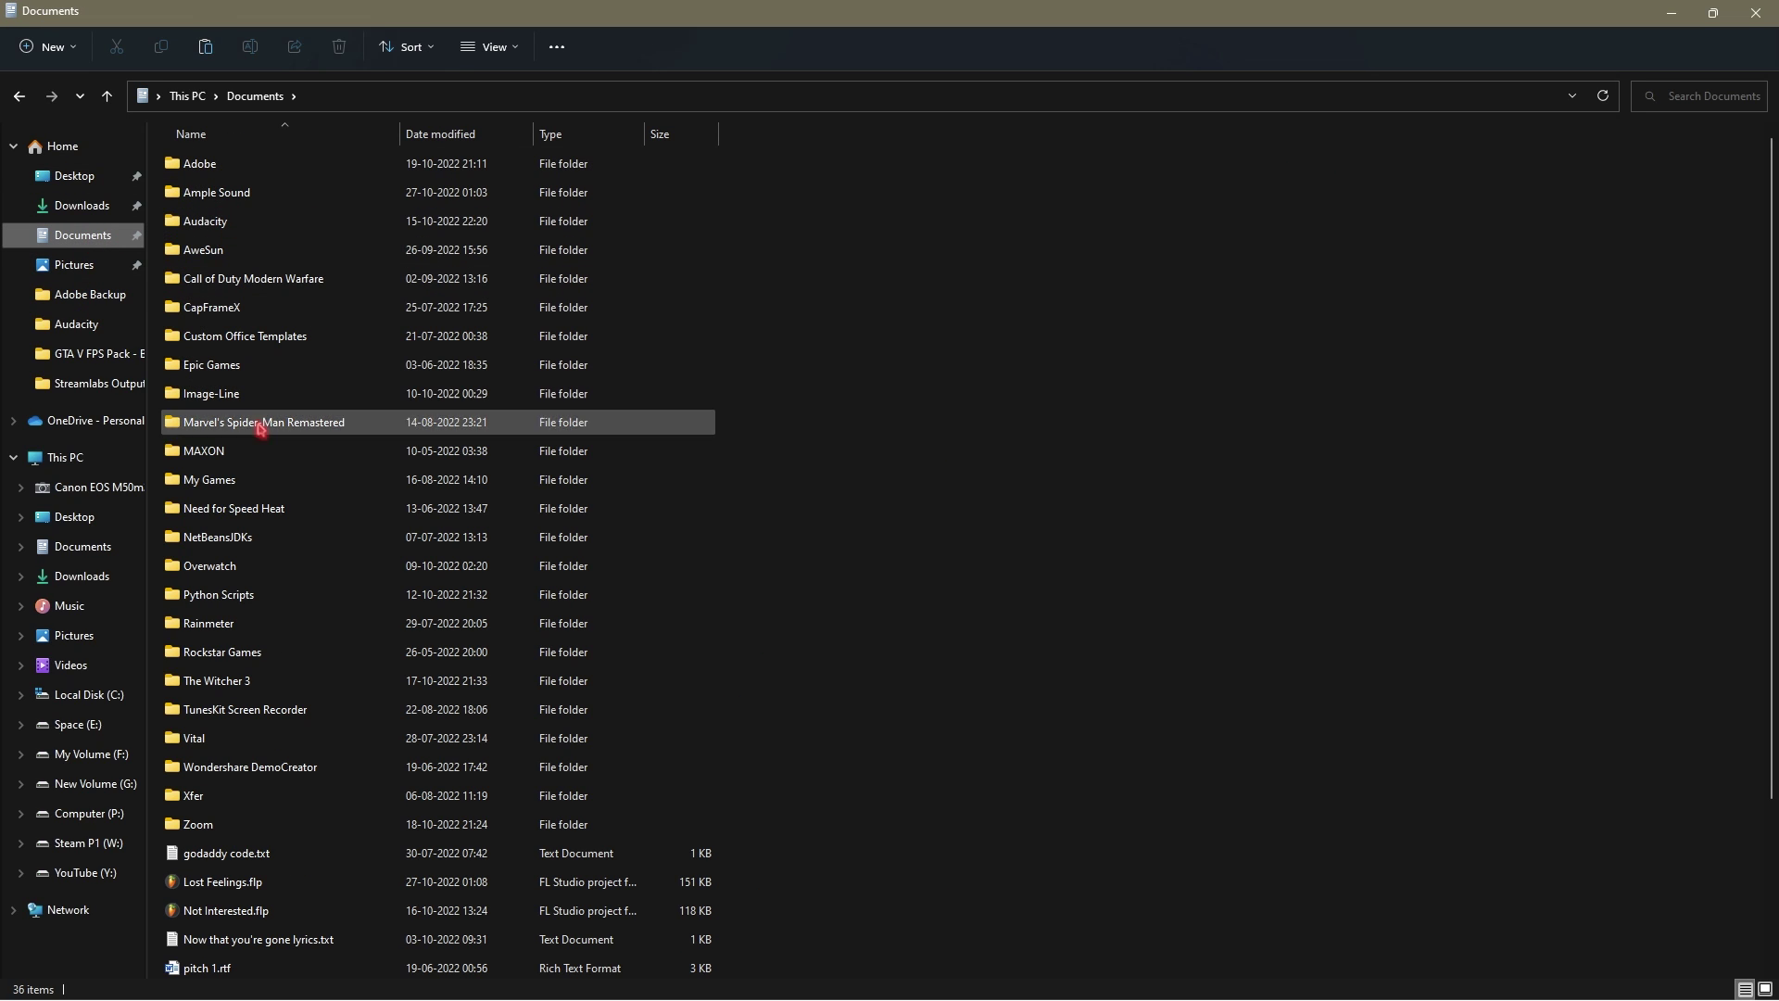
double_click(231, 652)
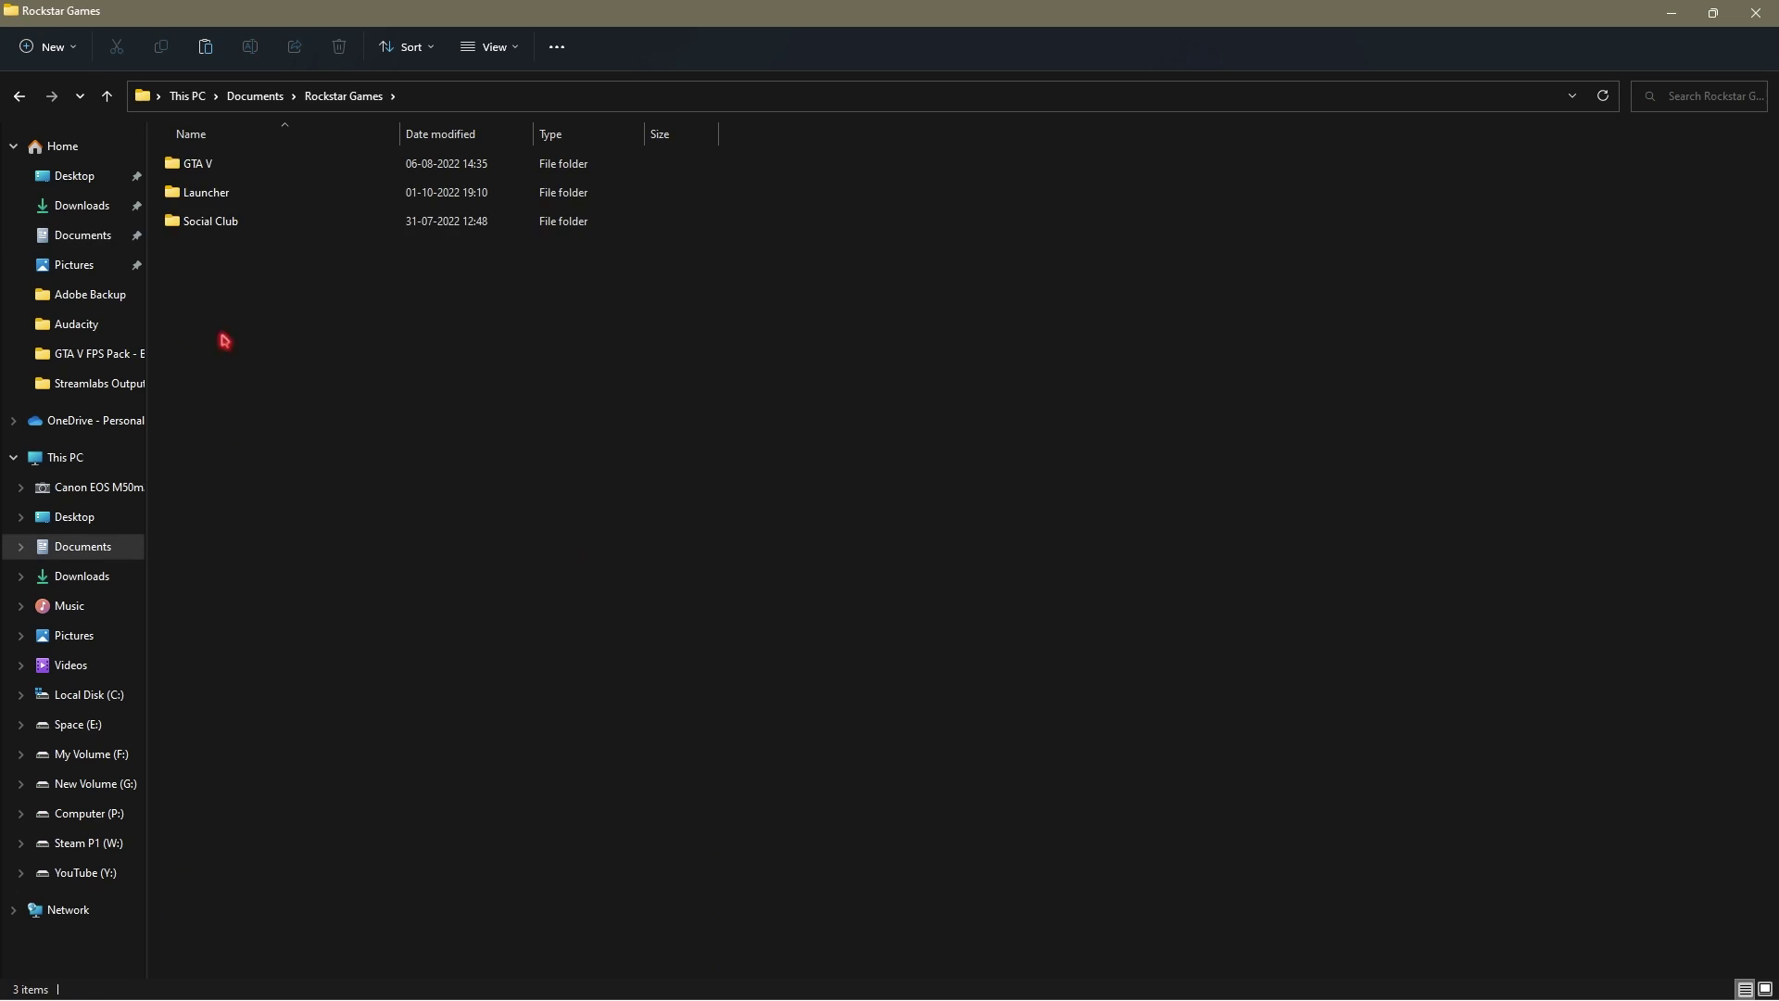
double_click(212, 167)
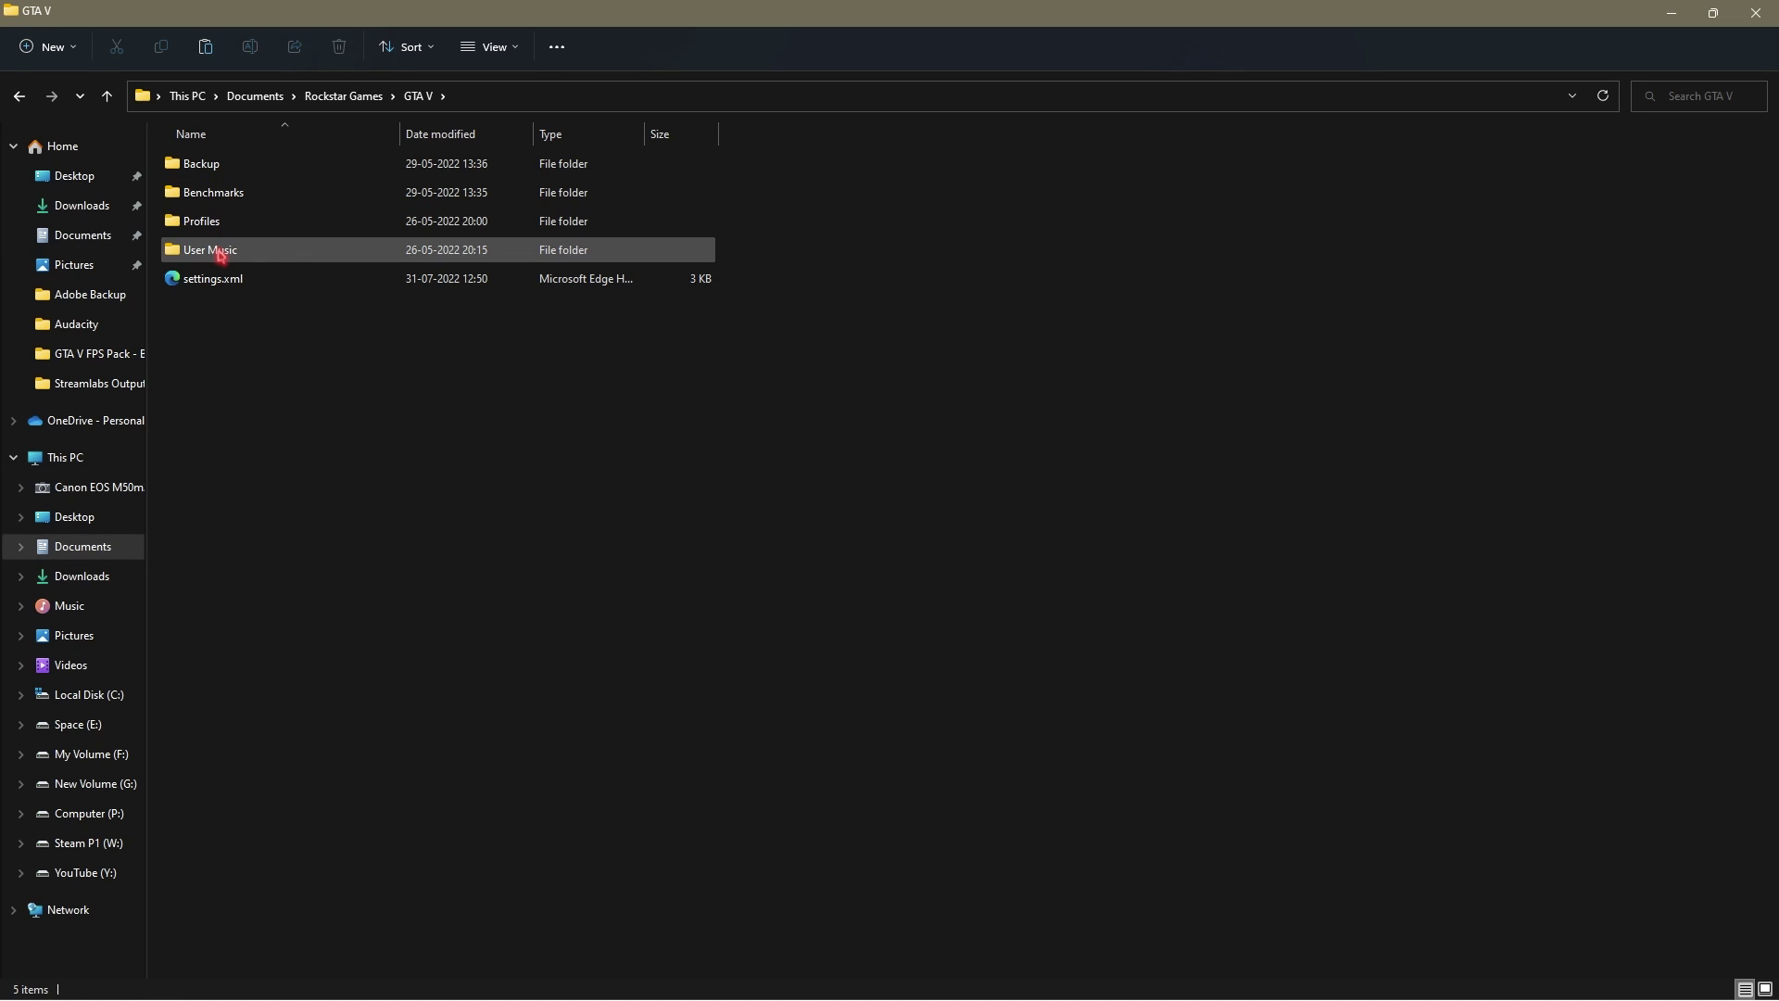
Move the existing settings.xml into Backup and put the preset settings.xml in its place.
click(285, 286)
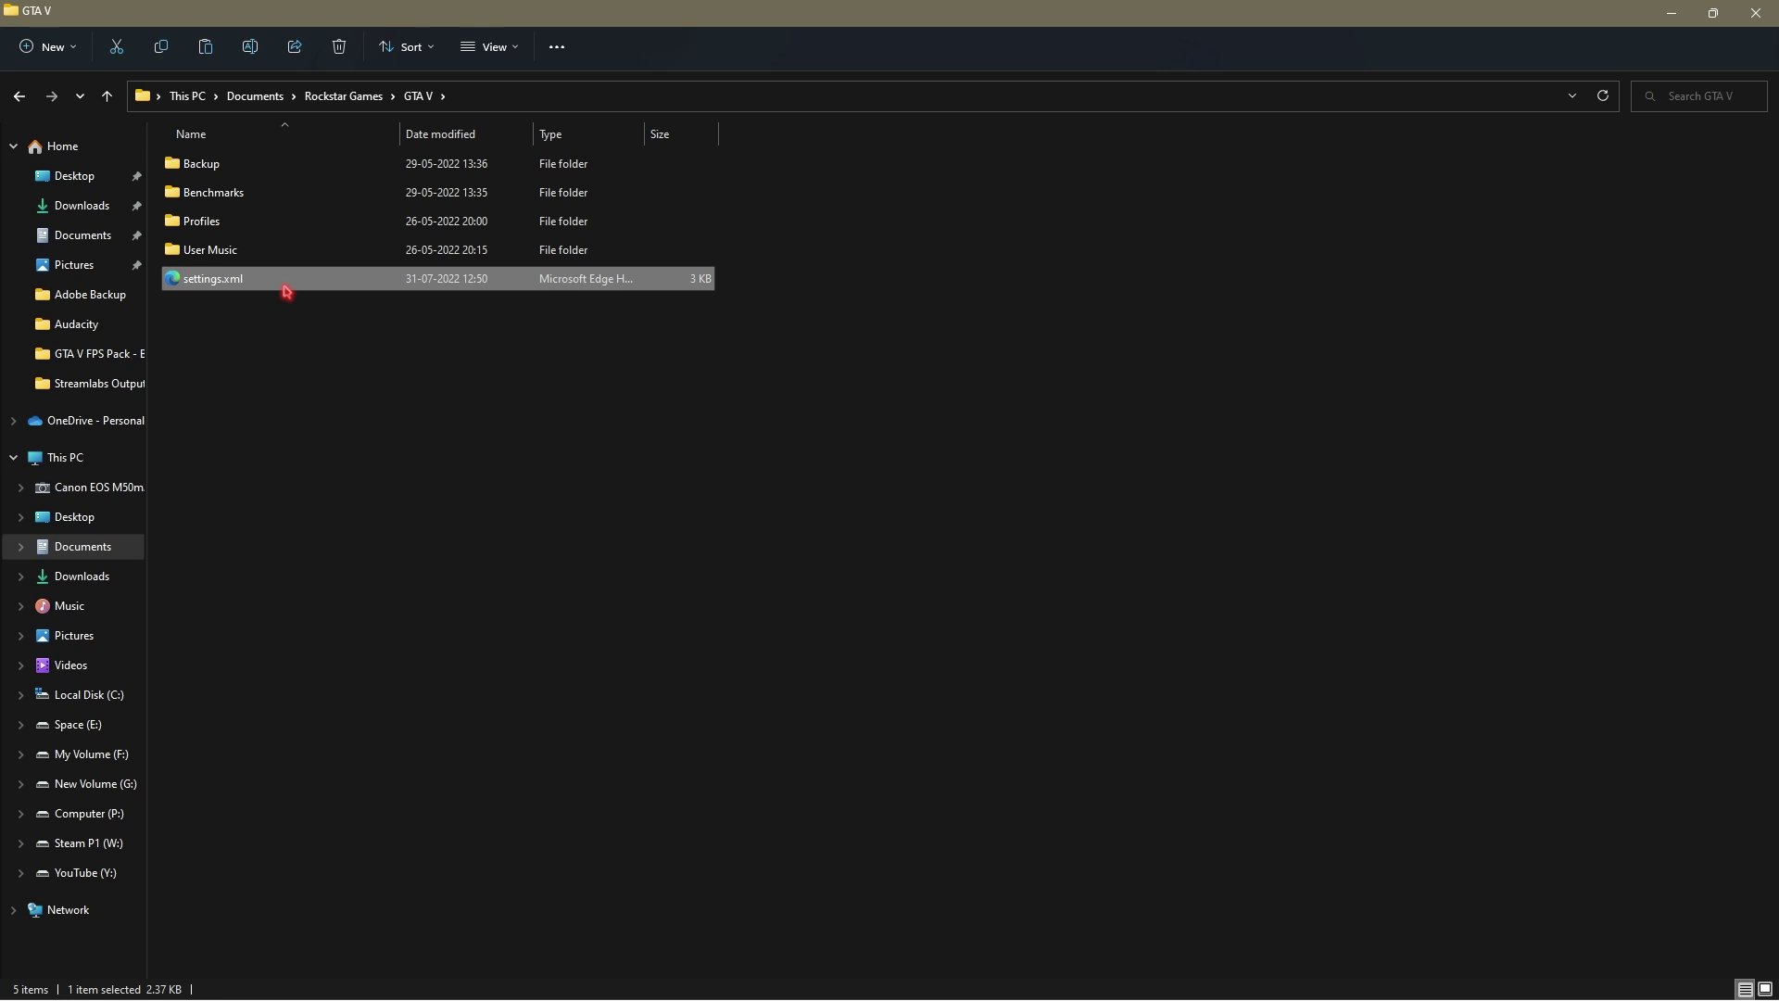
right_click(286, 291)
click(246, 381)
click(262, 287)
drag(262, 282, 260, 172)
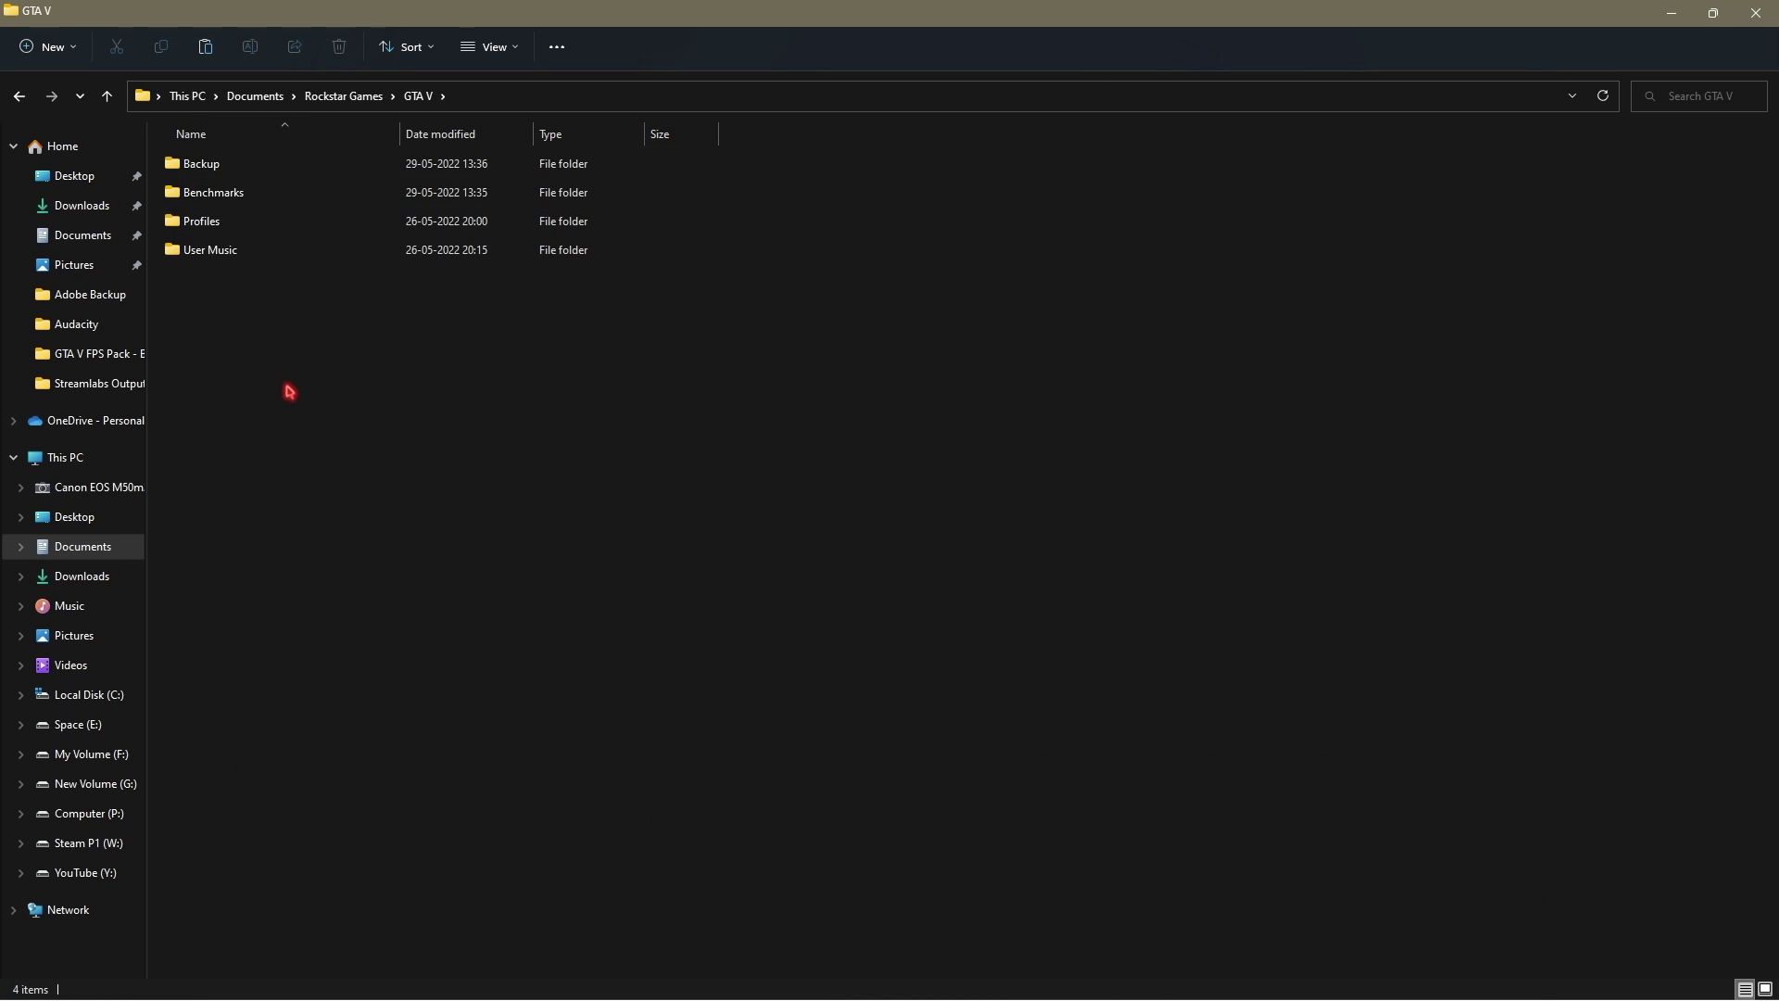
key(ctrl+z)
click(339, 368)
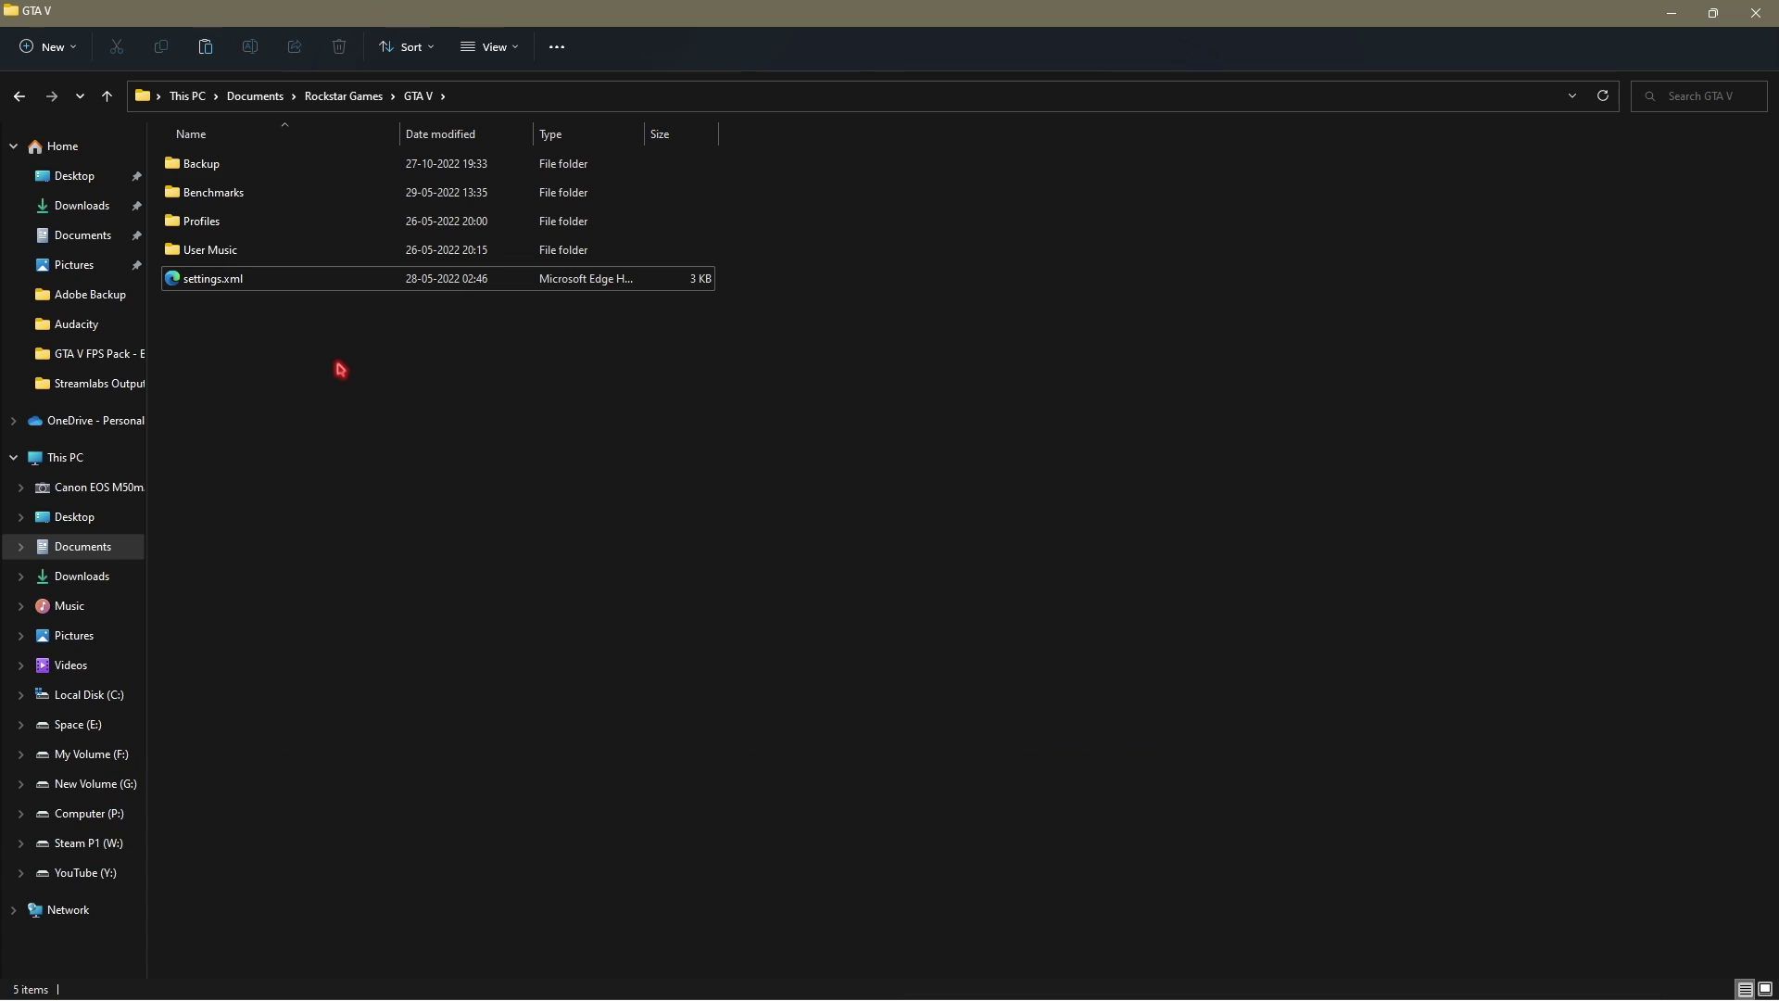
Return to the GTA V FPS Pack and open its 5. Ram Optimization folder.
key(alt+Left)
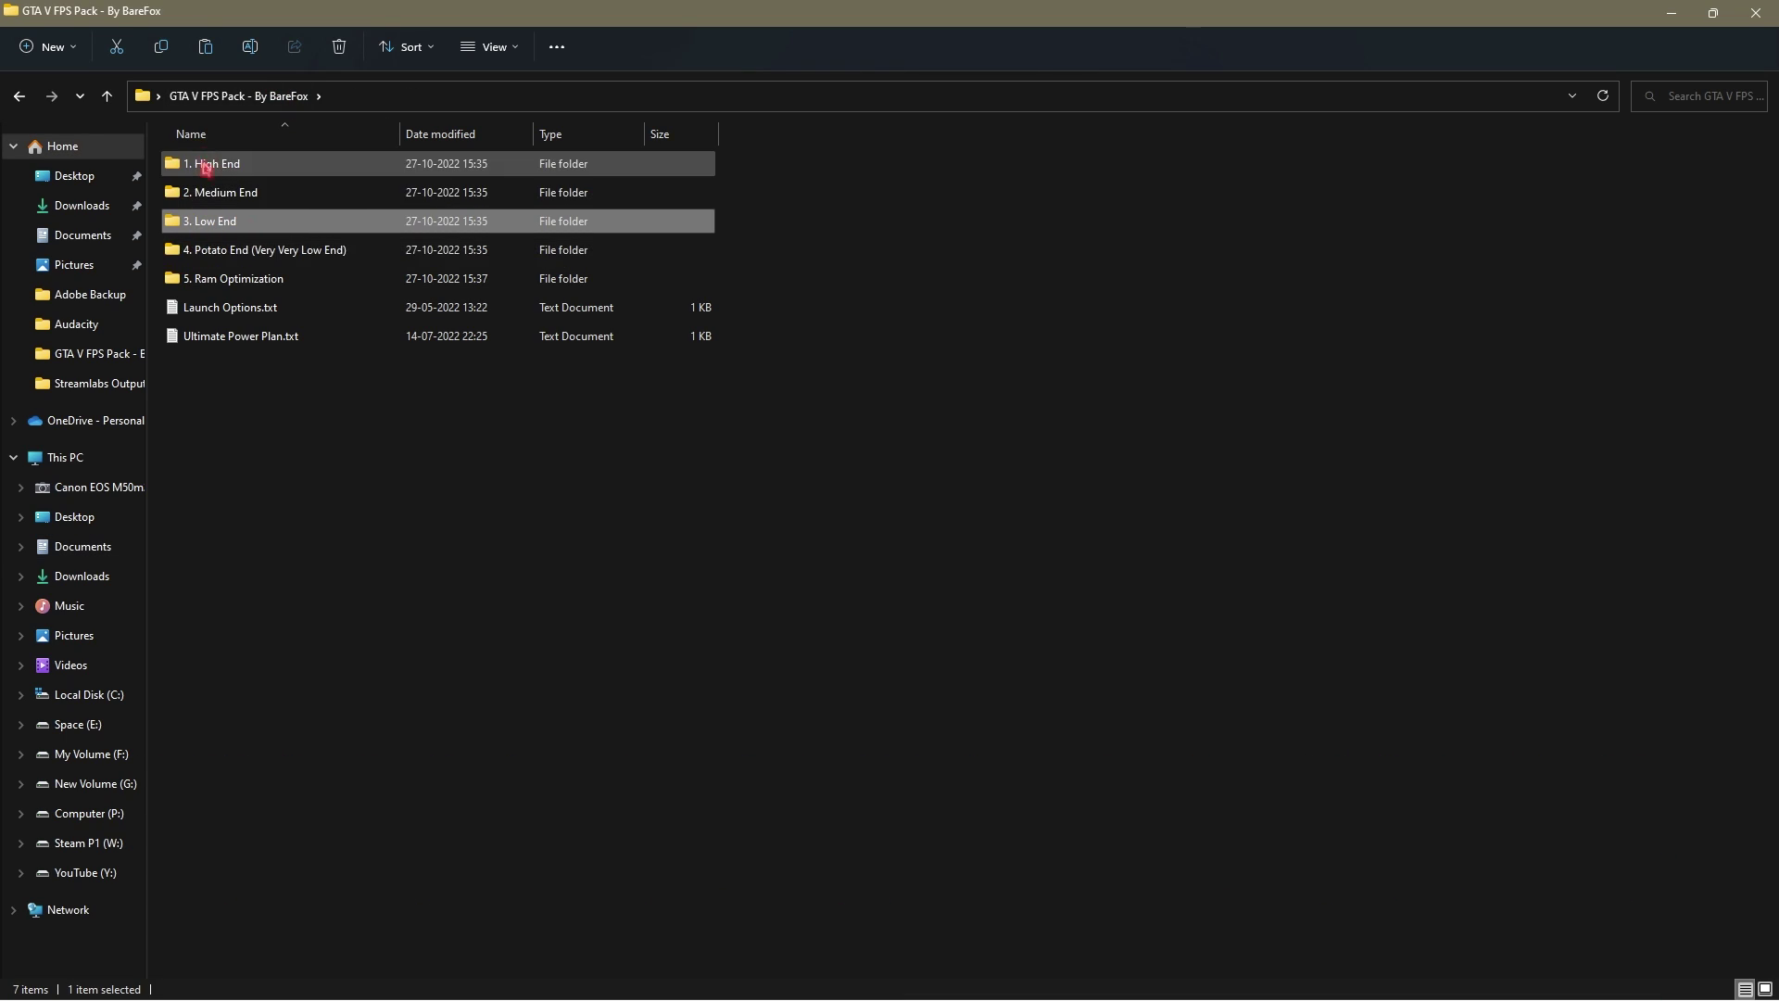
click(240, 281)
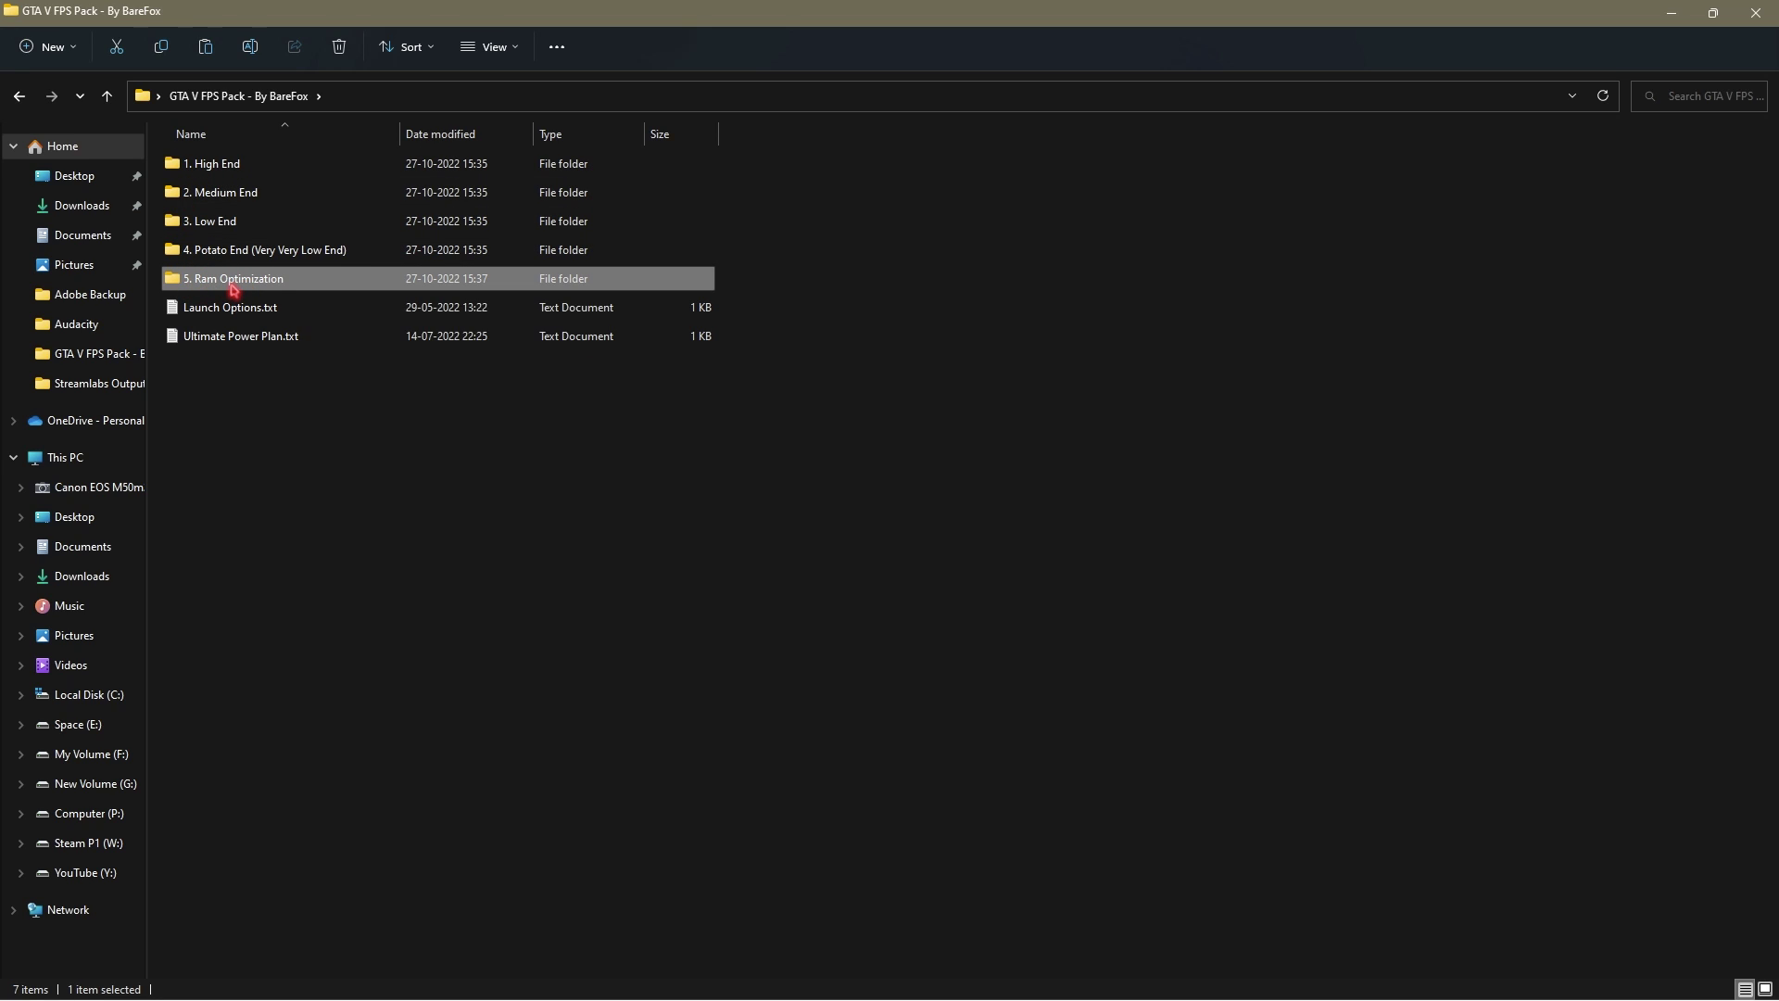
double_click(232, 287)
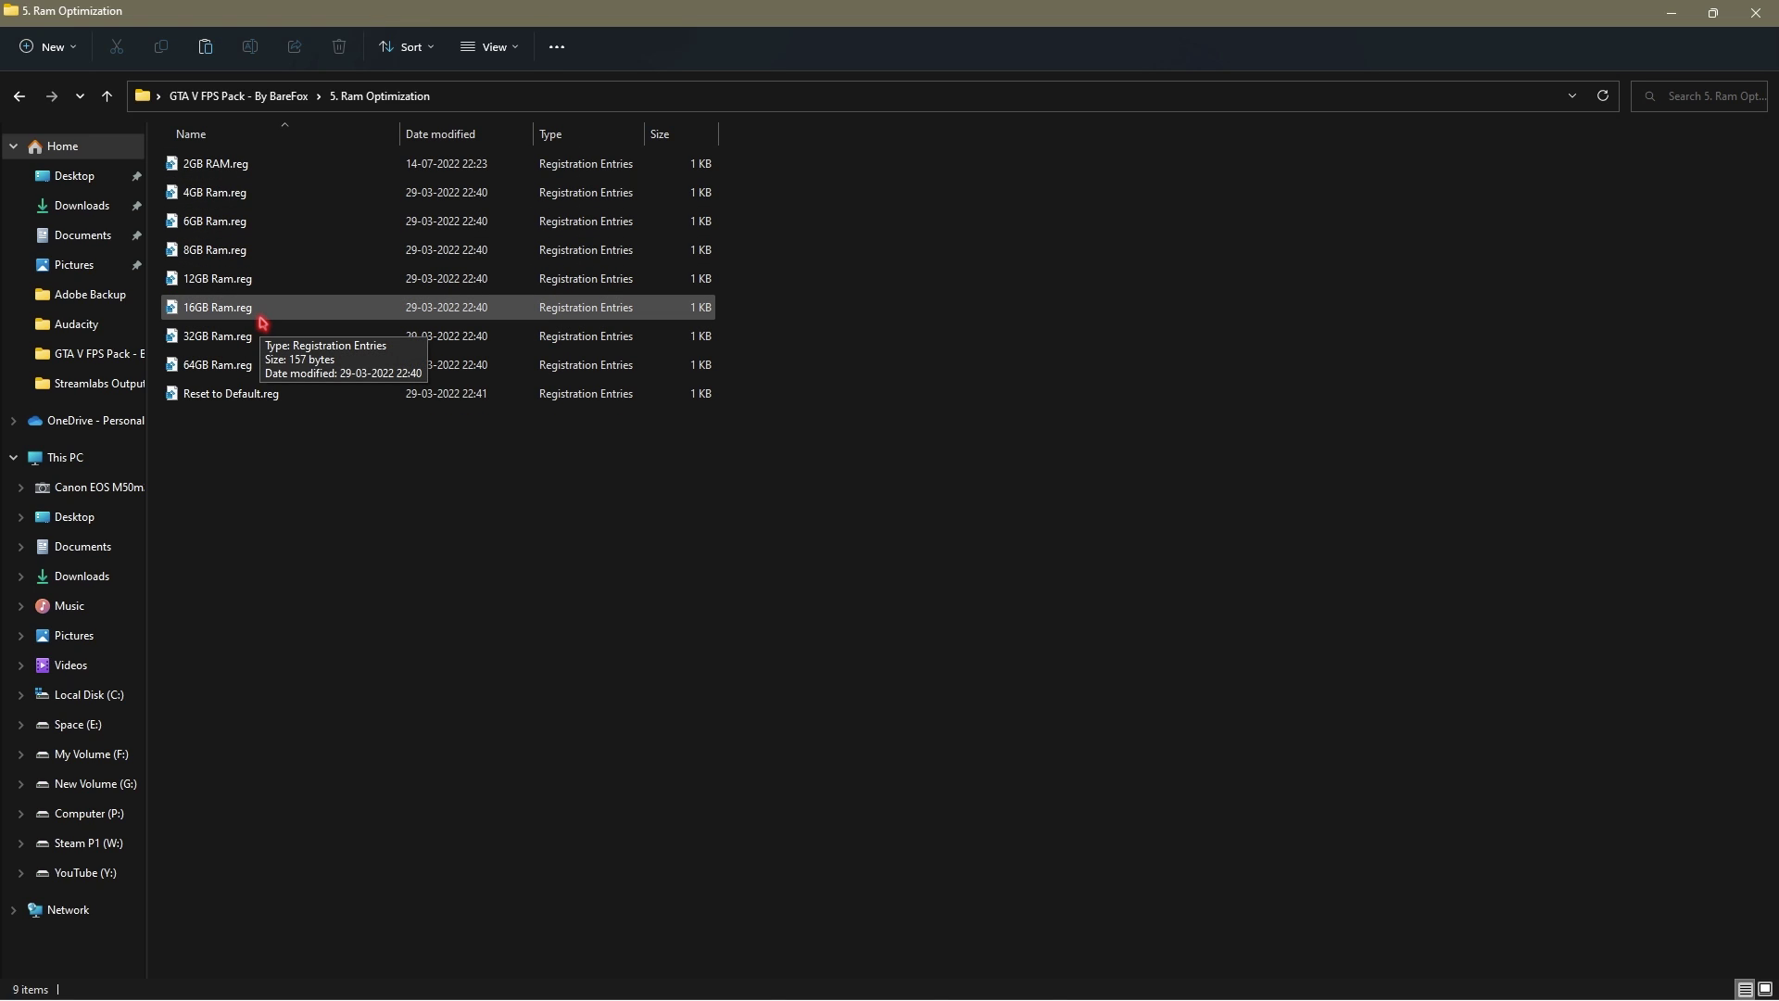
key(super)
Open System Information via 'sys' search and confirm 16.0 GB installed physical memory.
text(sys)
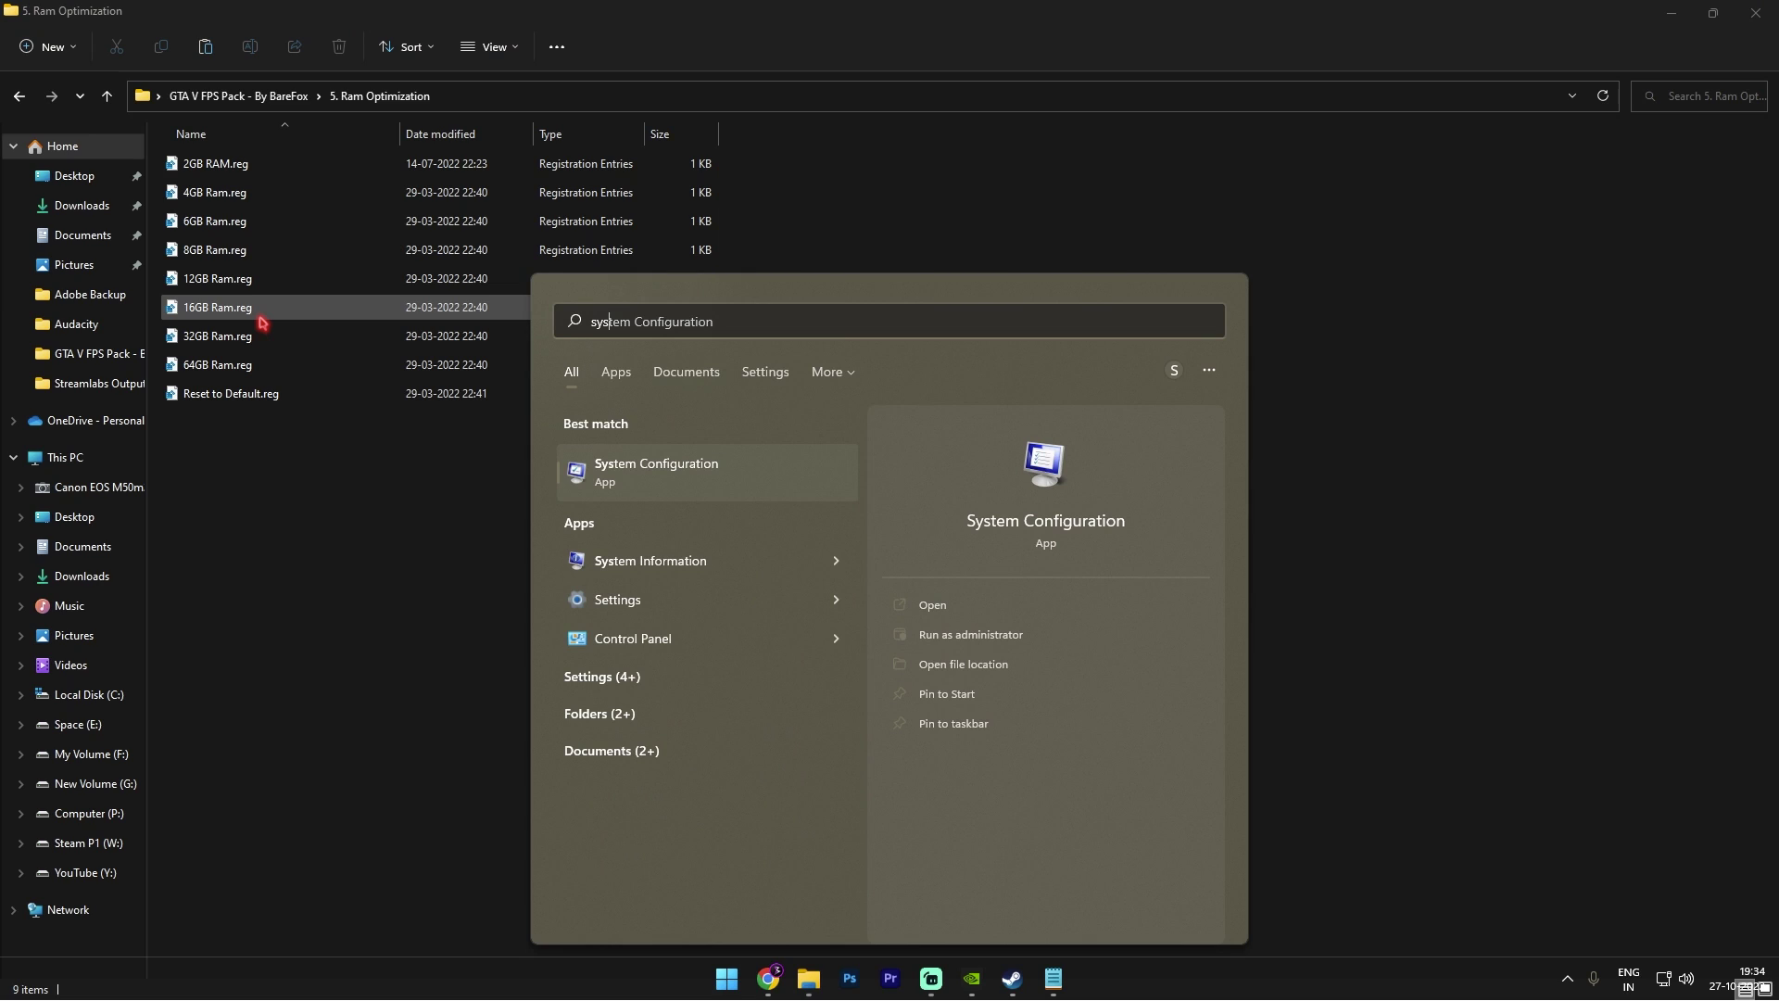
key(Down)
key(Return)
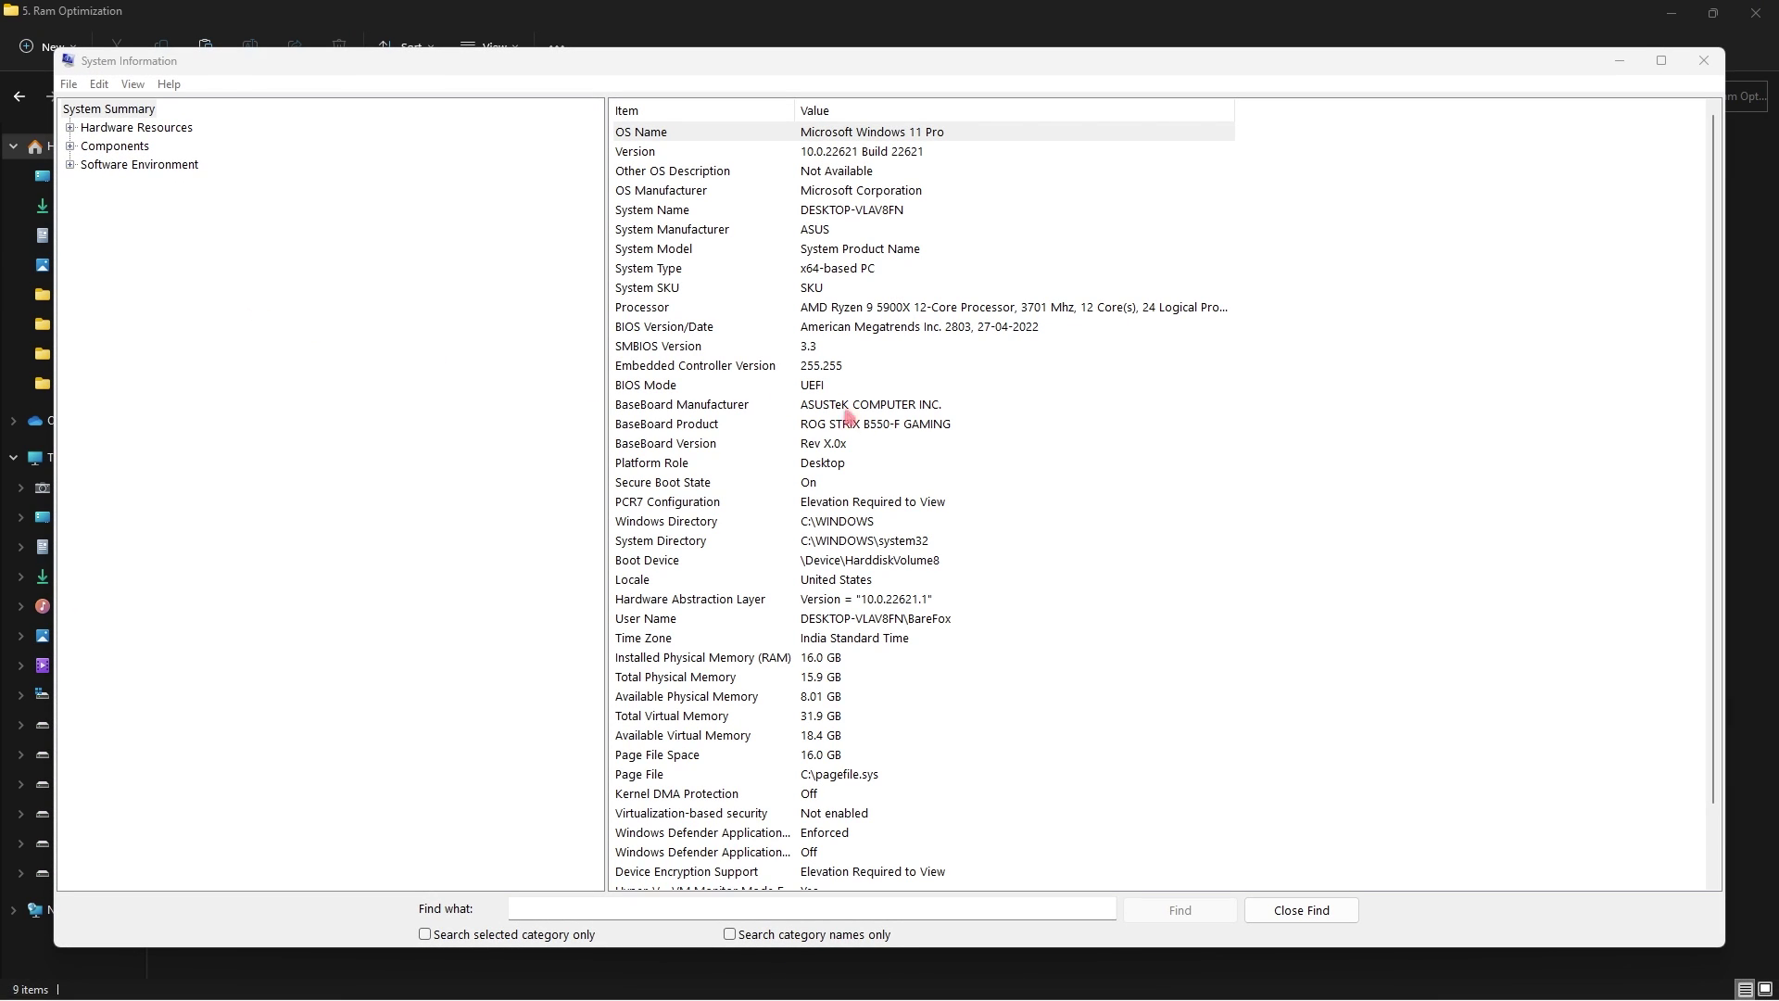
click(673, 660)
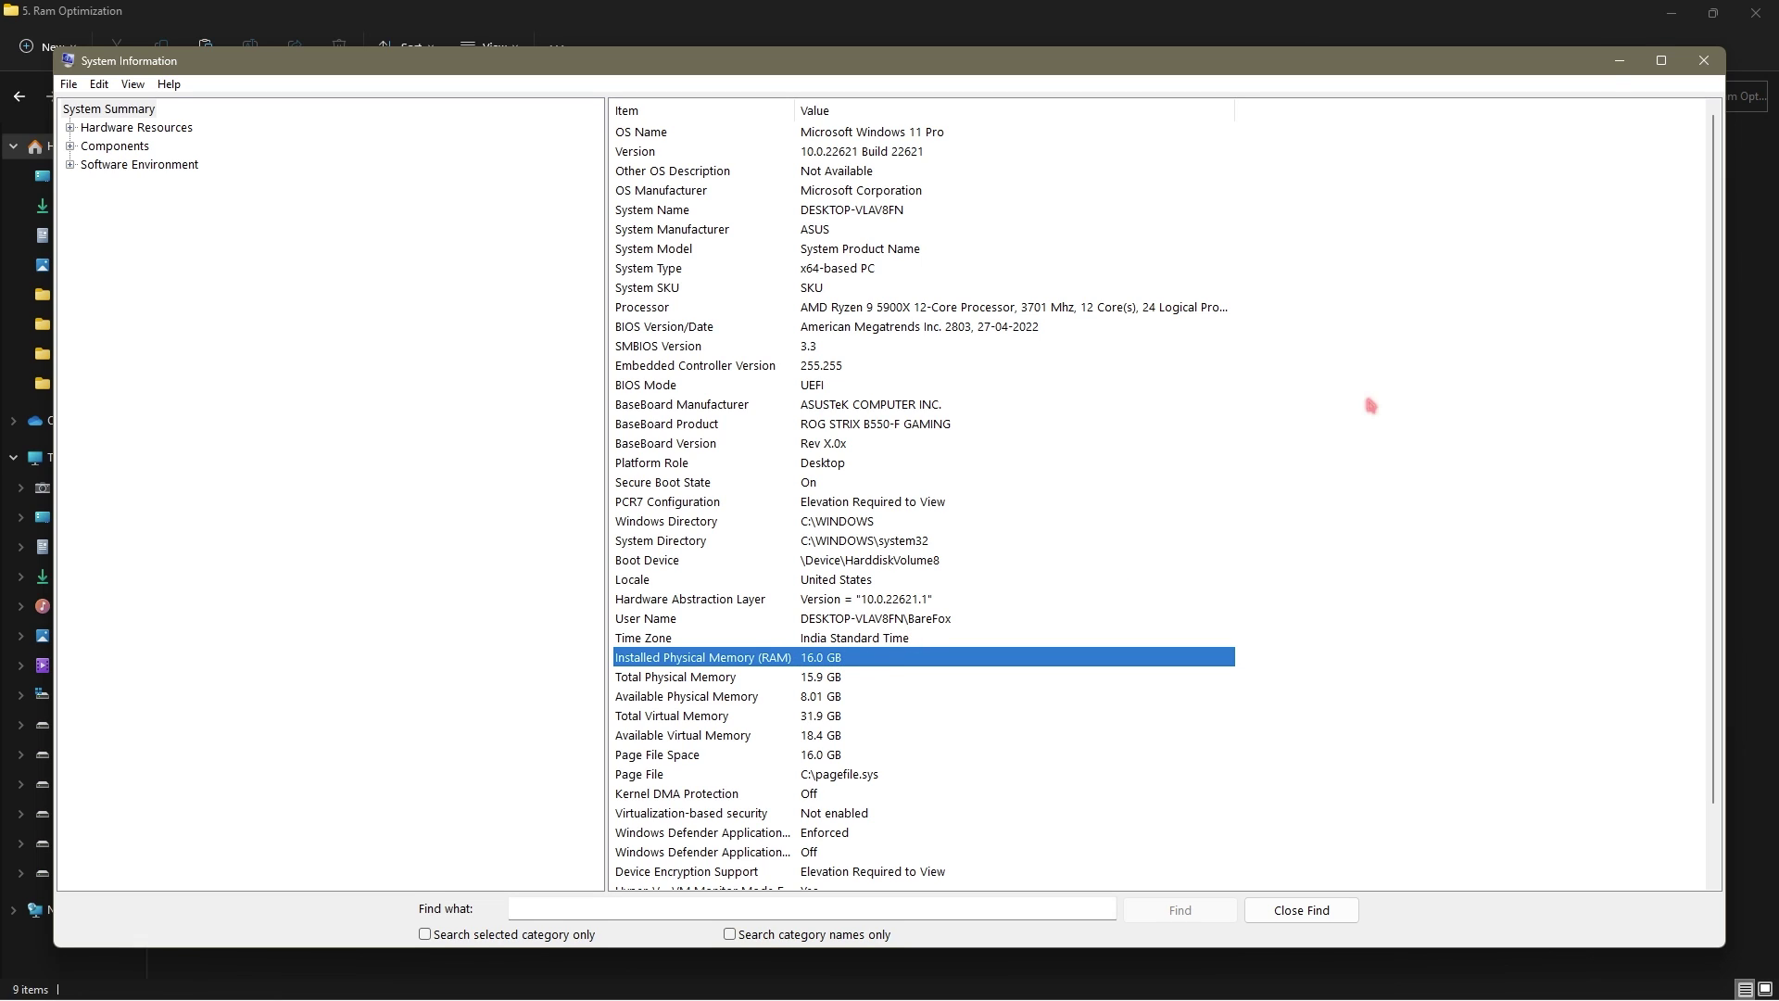
click(1703, 60)
Select 16GB Ram.reg, go up to the GTA V FPS Pack folder, and close that window.
click(279, 313)
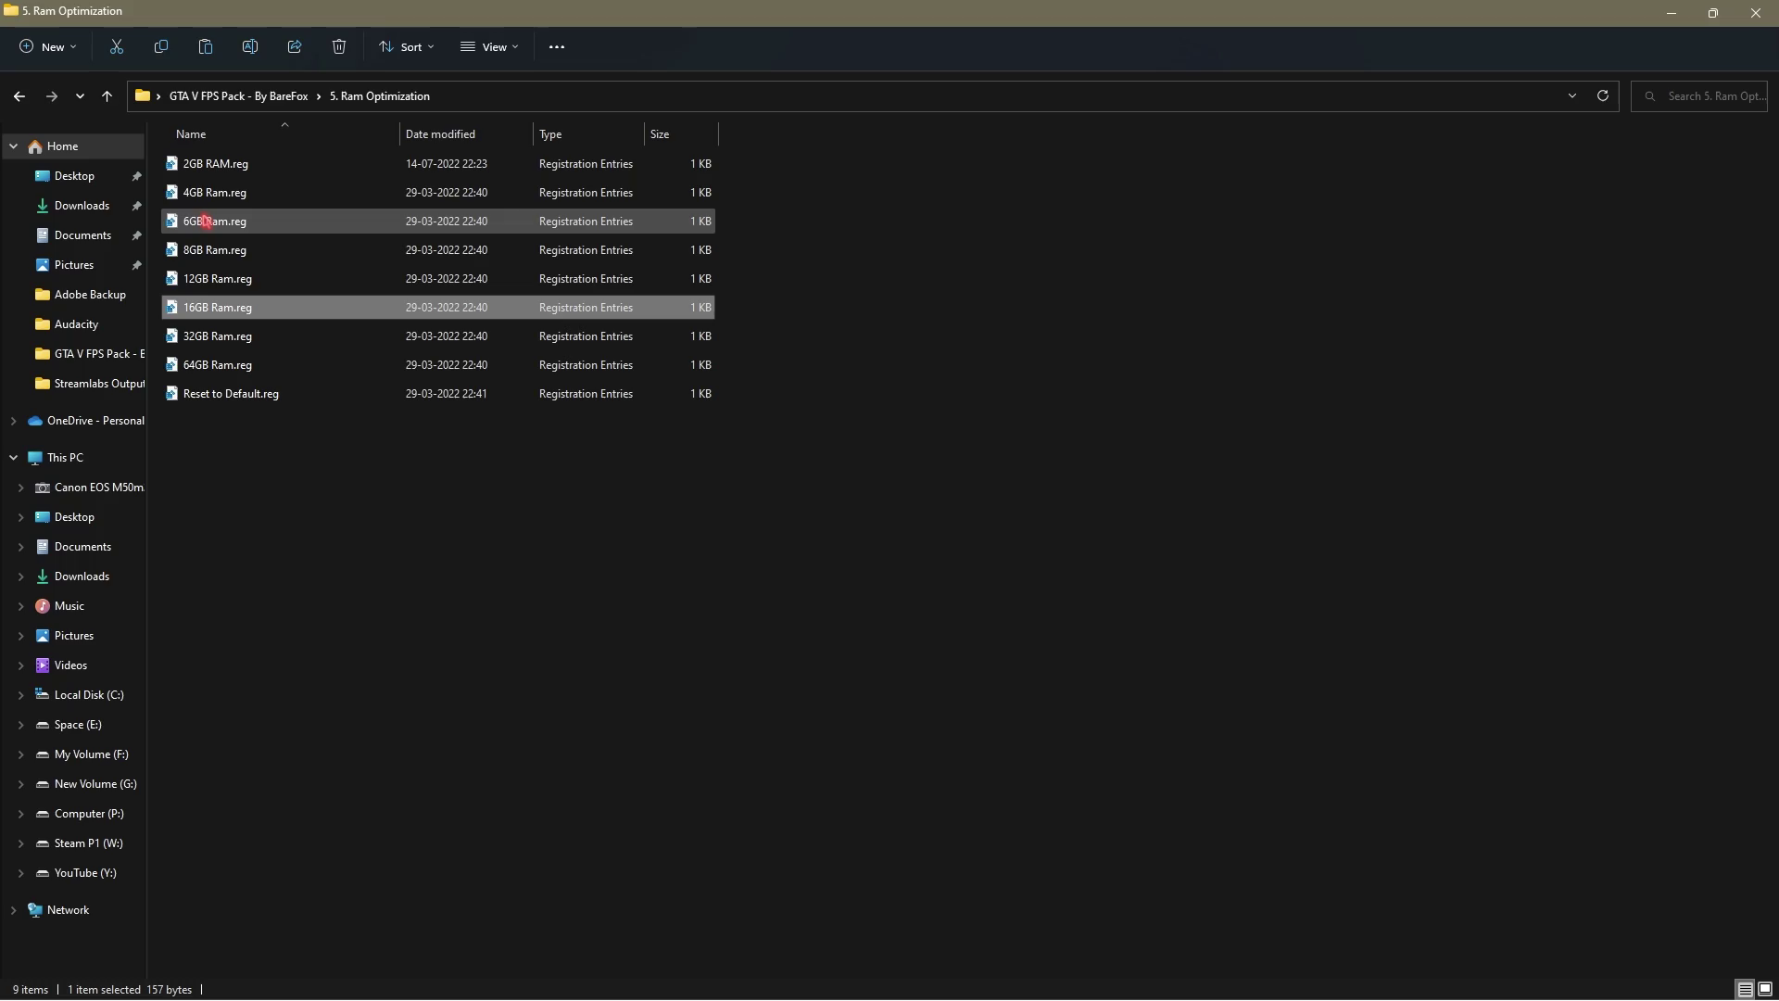
key(alt+Up)
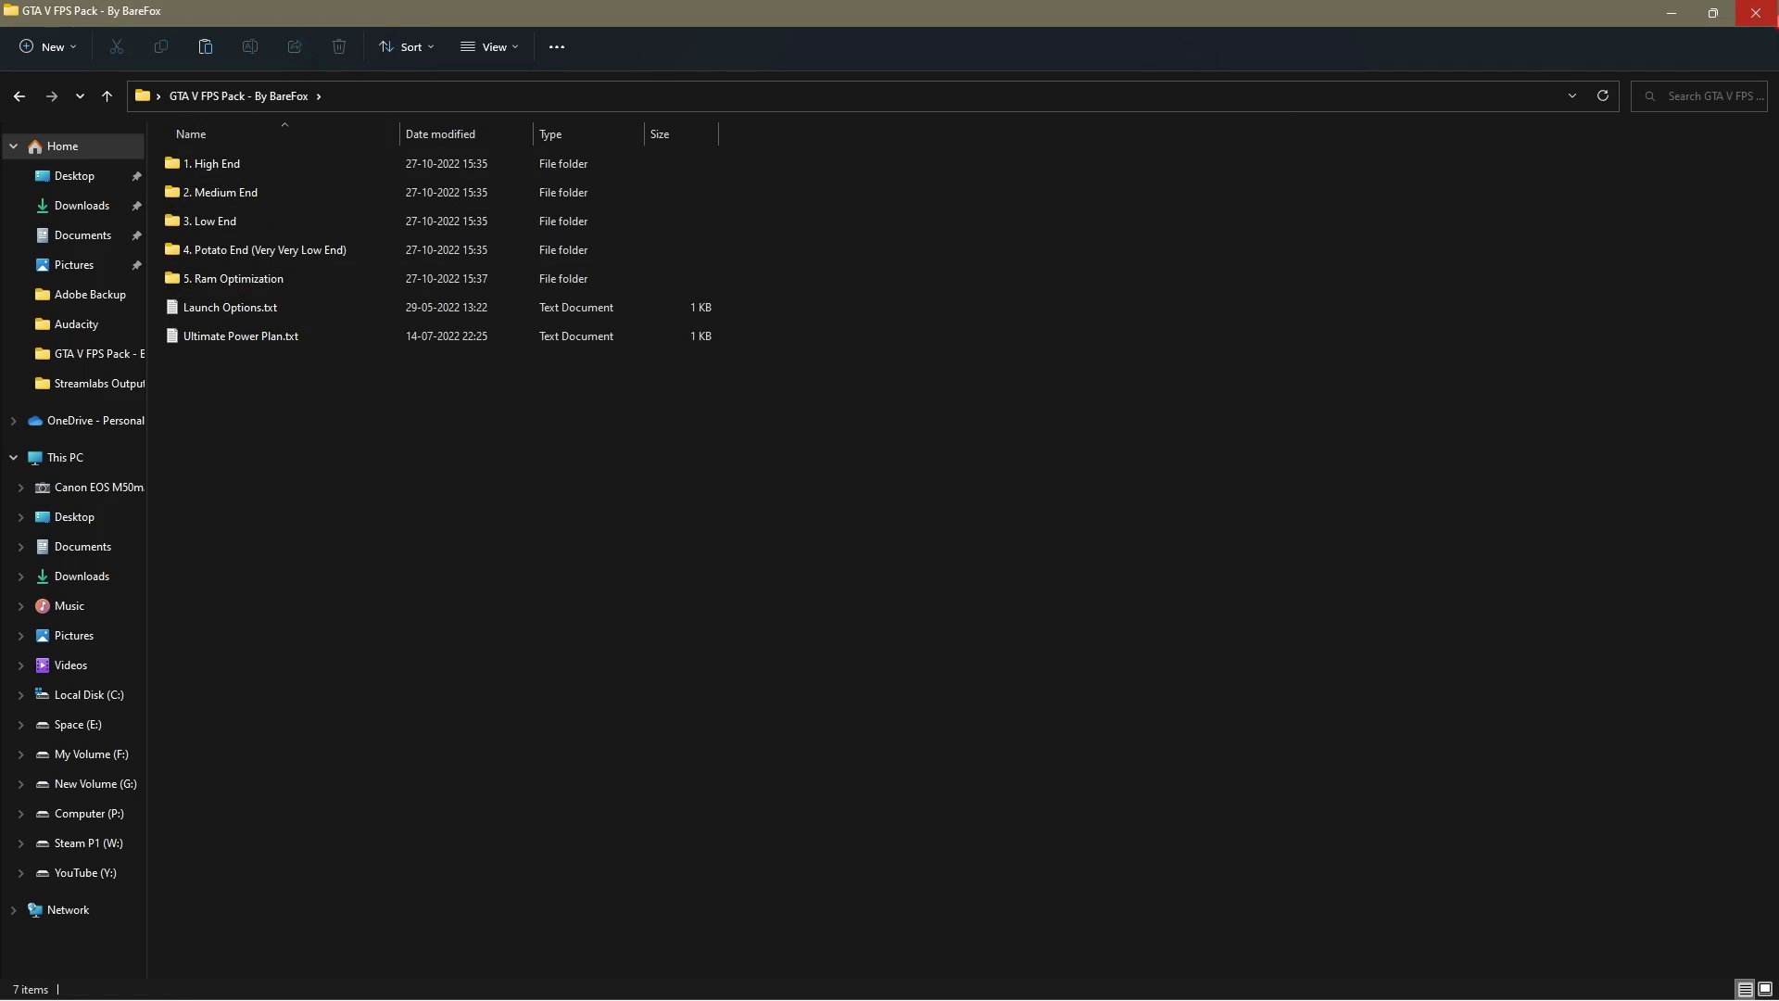
click(1756, 13)
In Performance Options, keep only 'Show thumbnails instead of icons' as a custom visual effect and apply.
click(1756, 13)
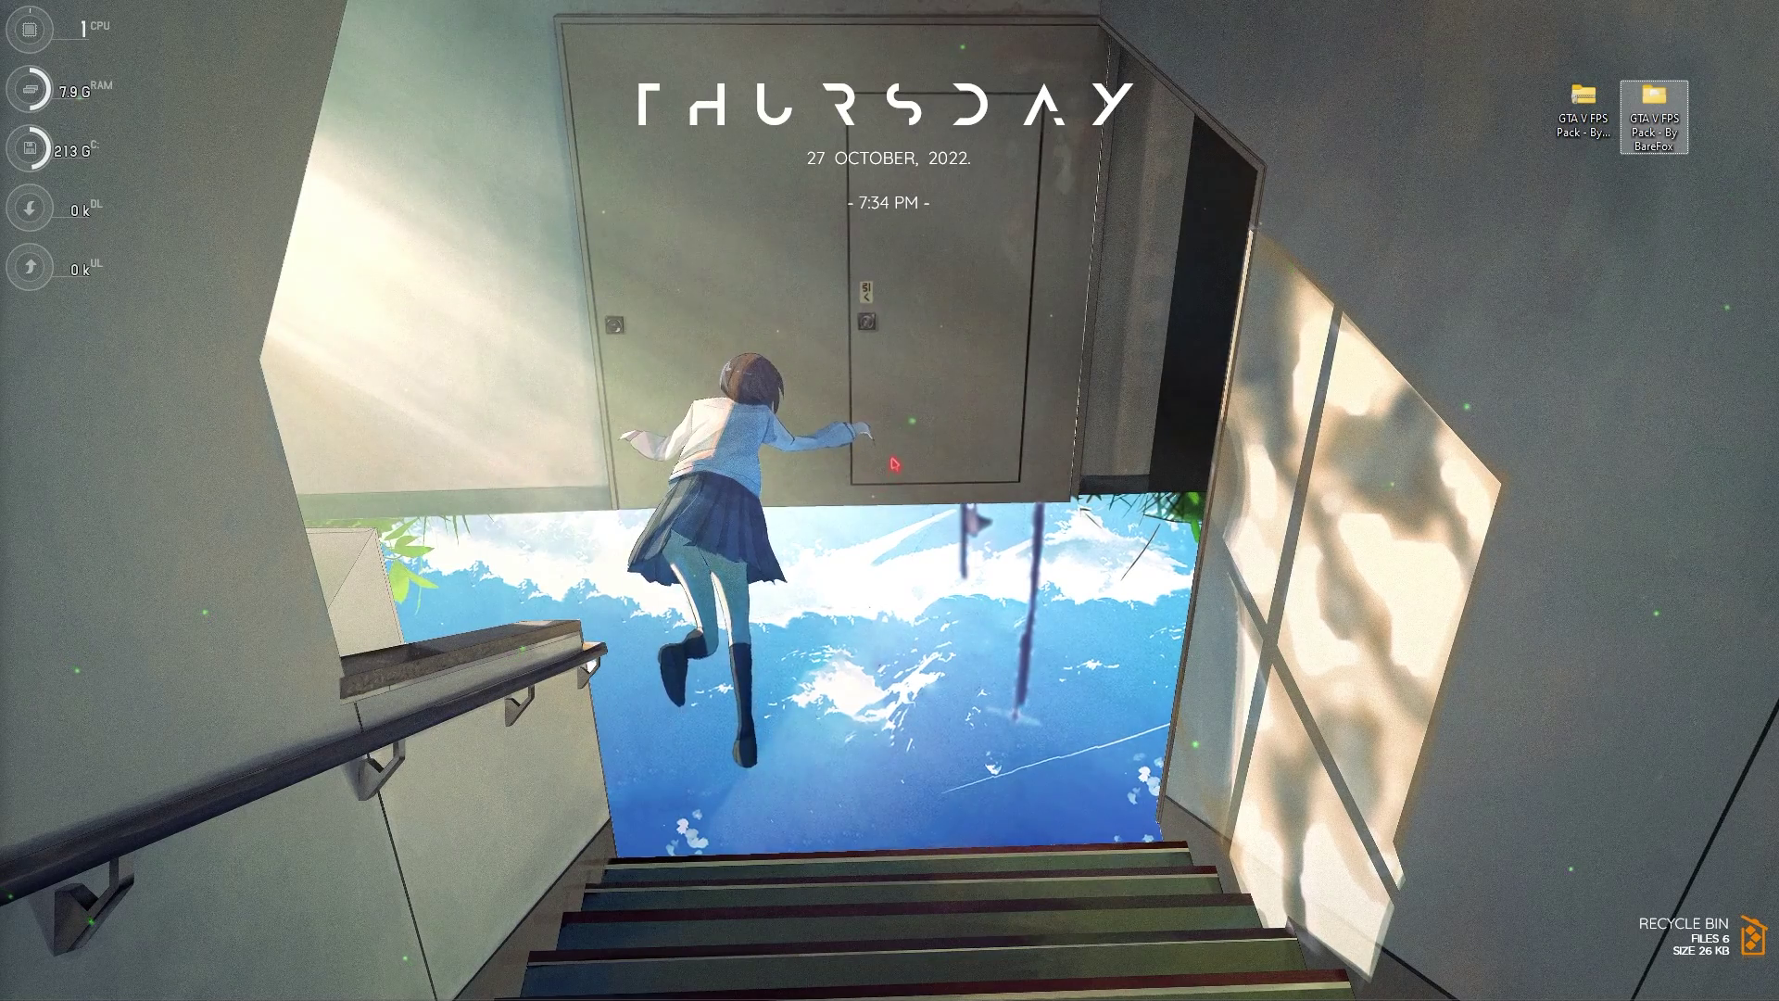
key(super)
text(adj)
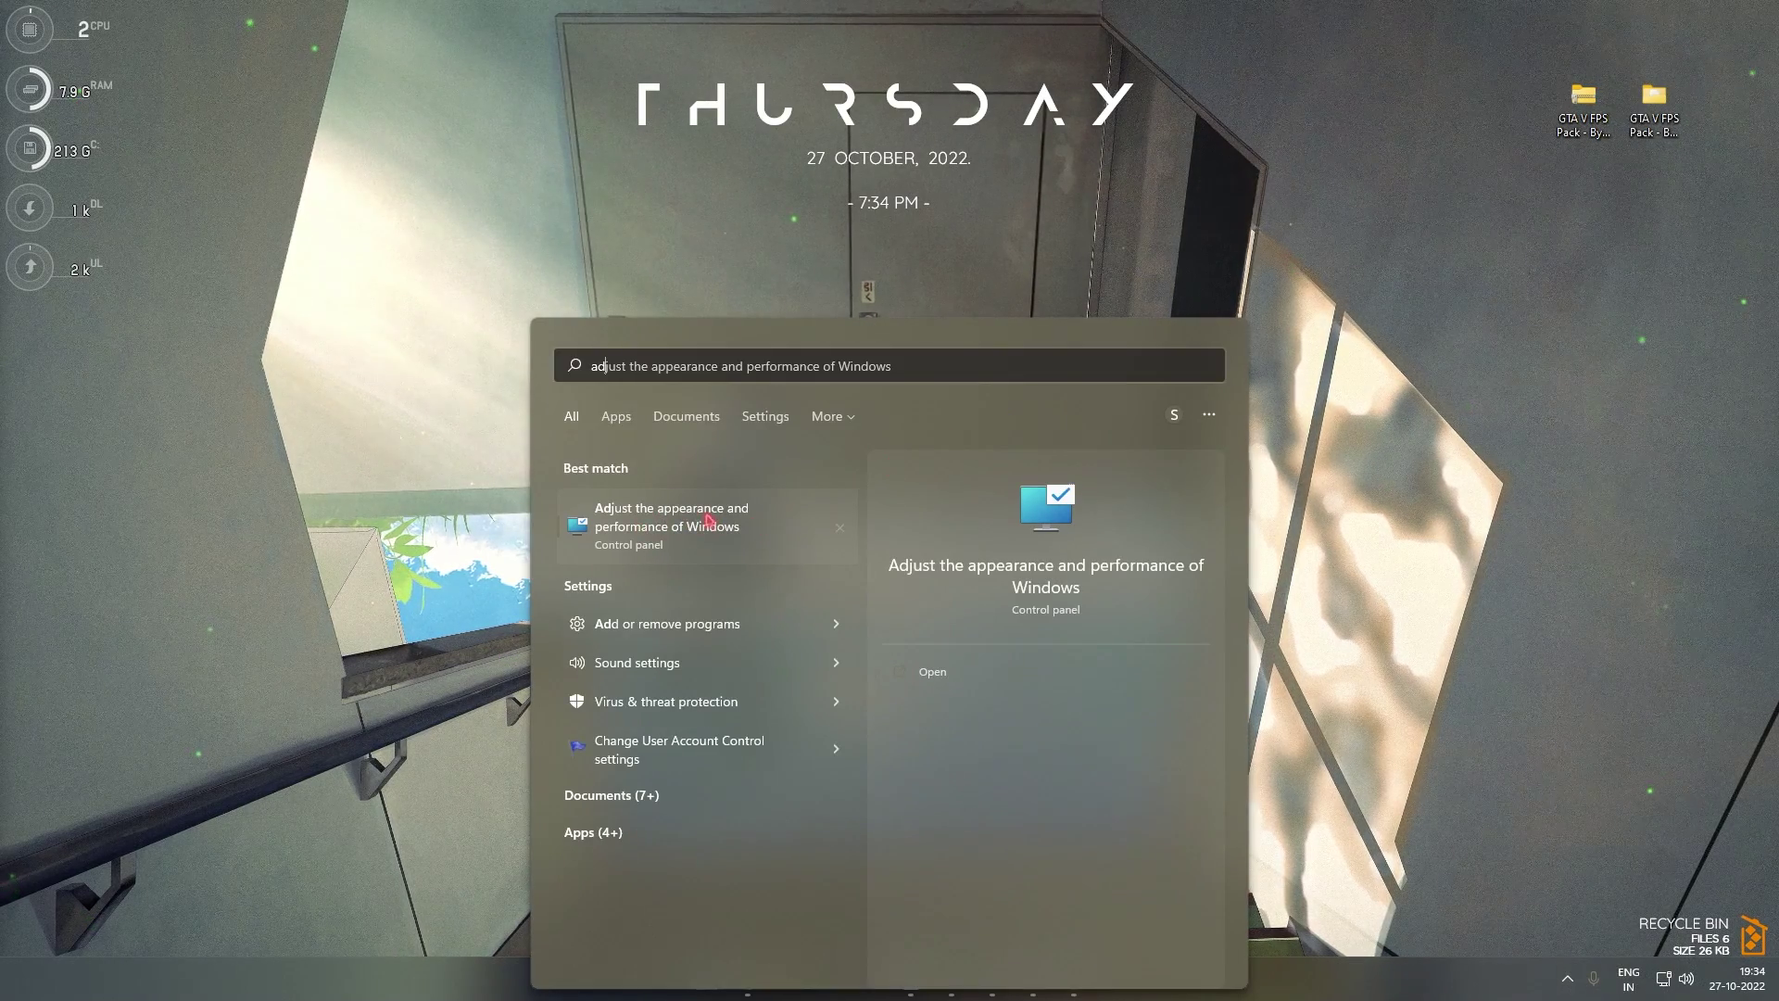
key(Return)
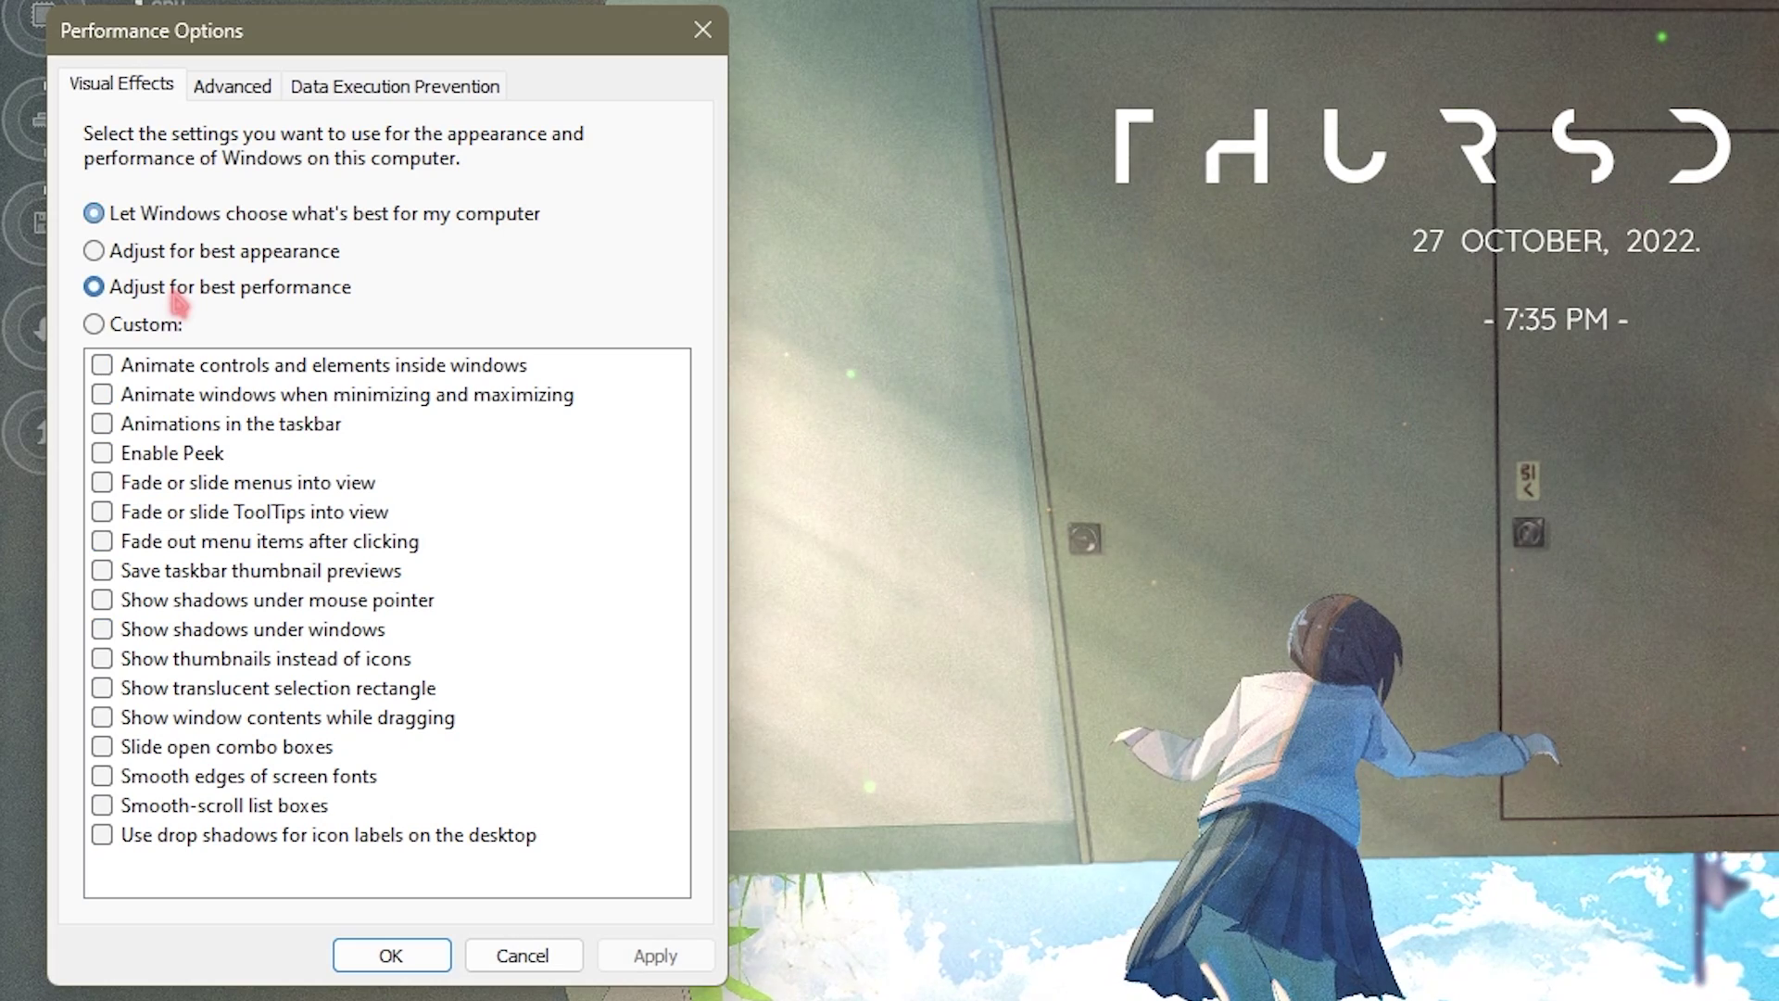
click(183, 666)
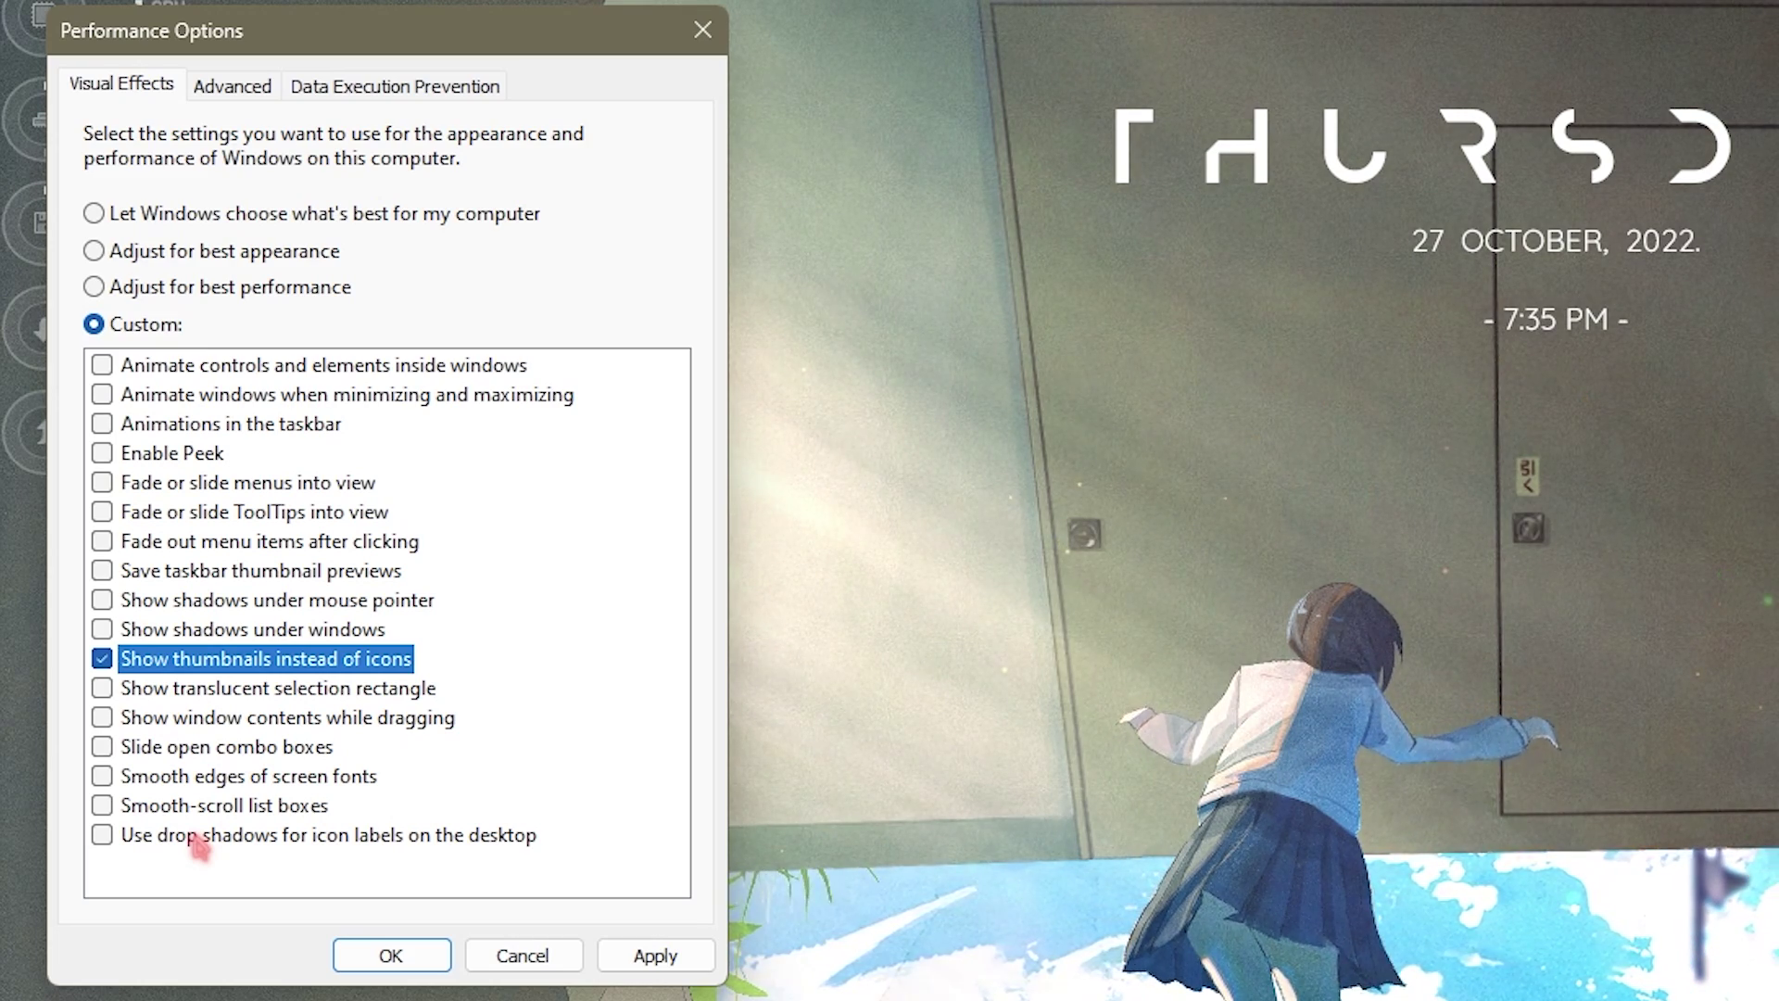
click(653, 954)
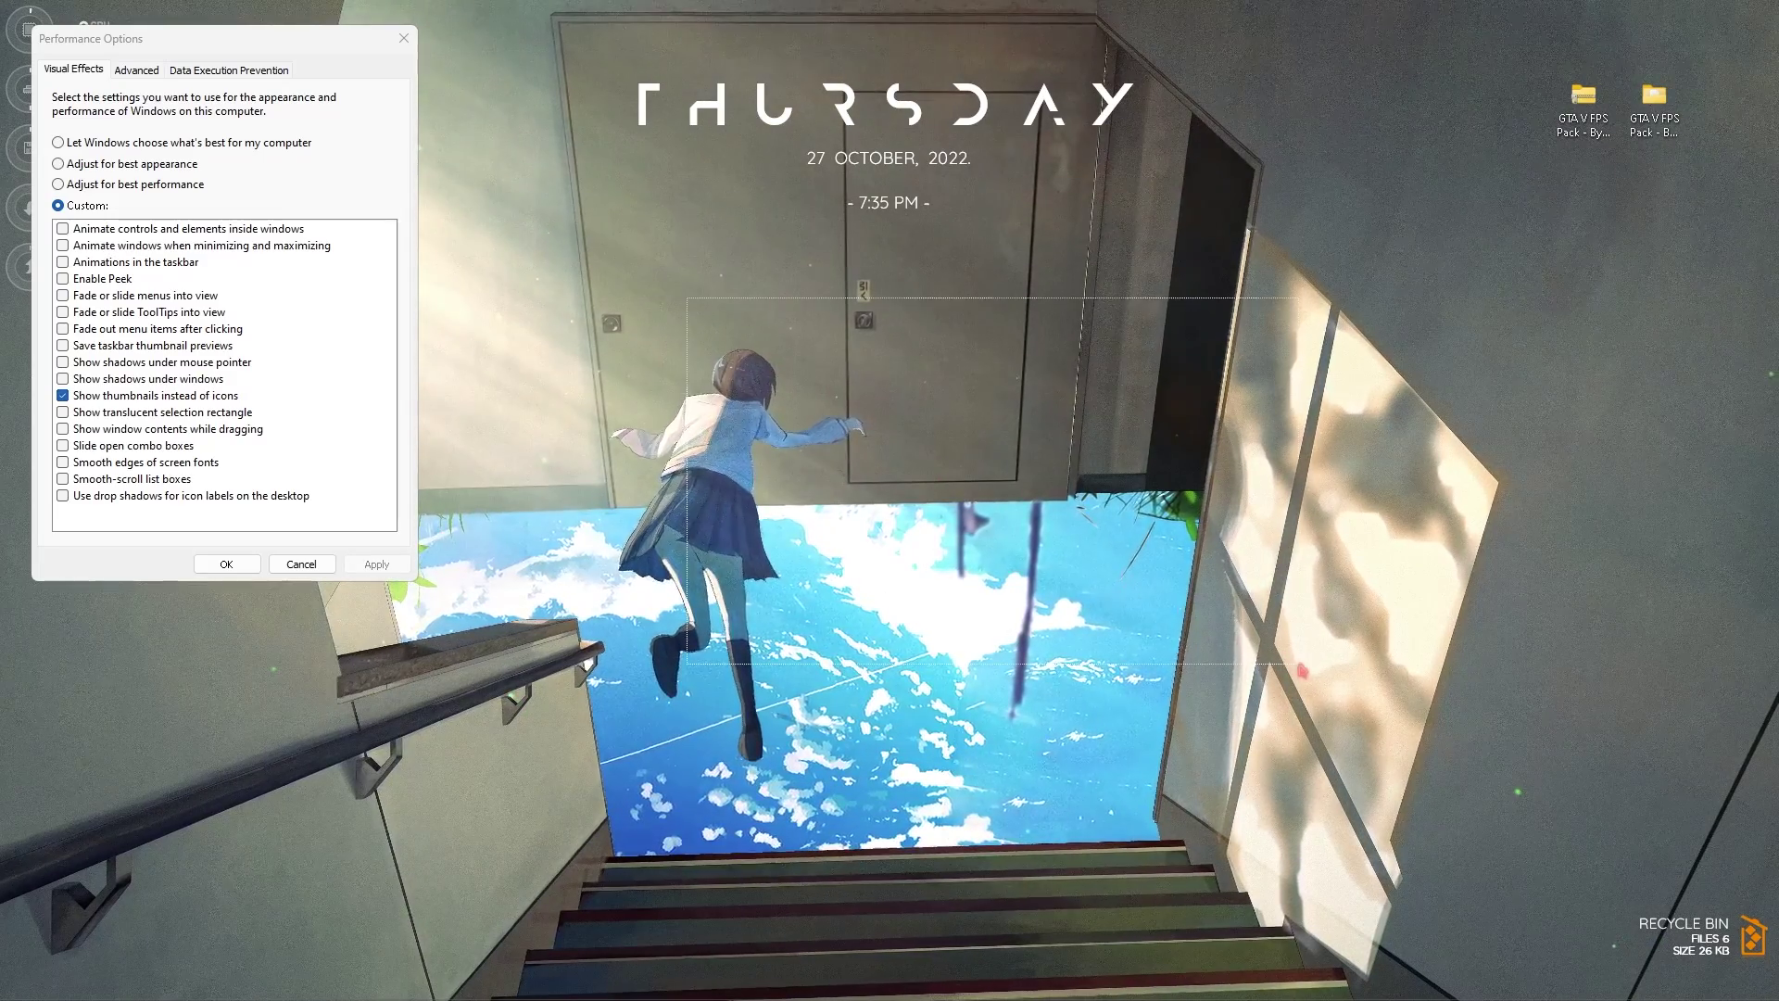
Open and dismiss the desktop context menu, then select and deselect both GTA V FPS Pack icons.
right_click(767, 298)
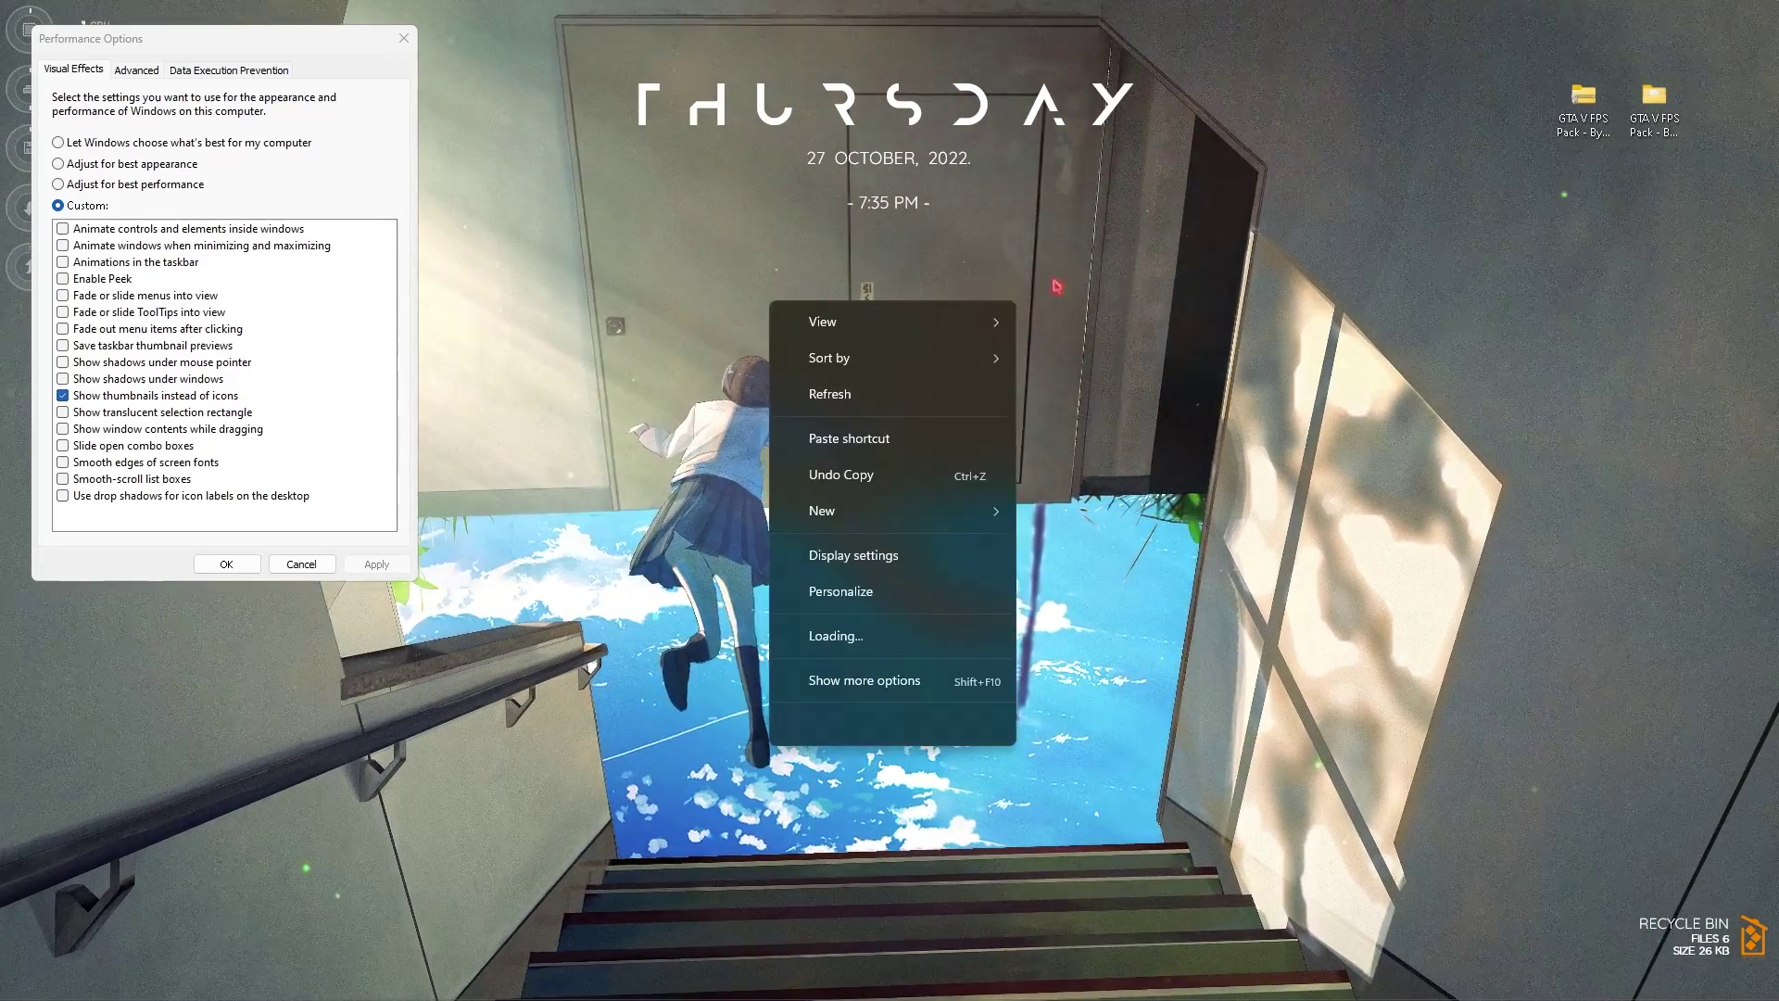
click(1394, 461)
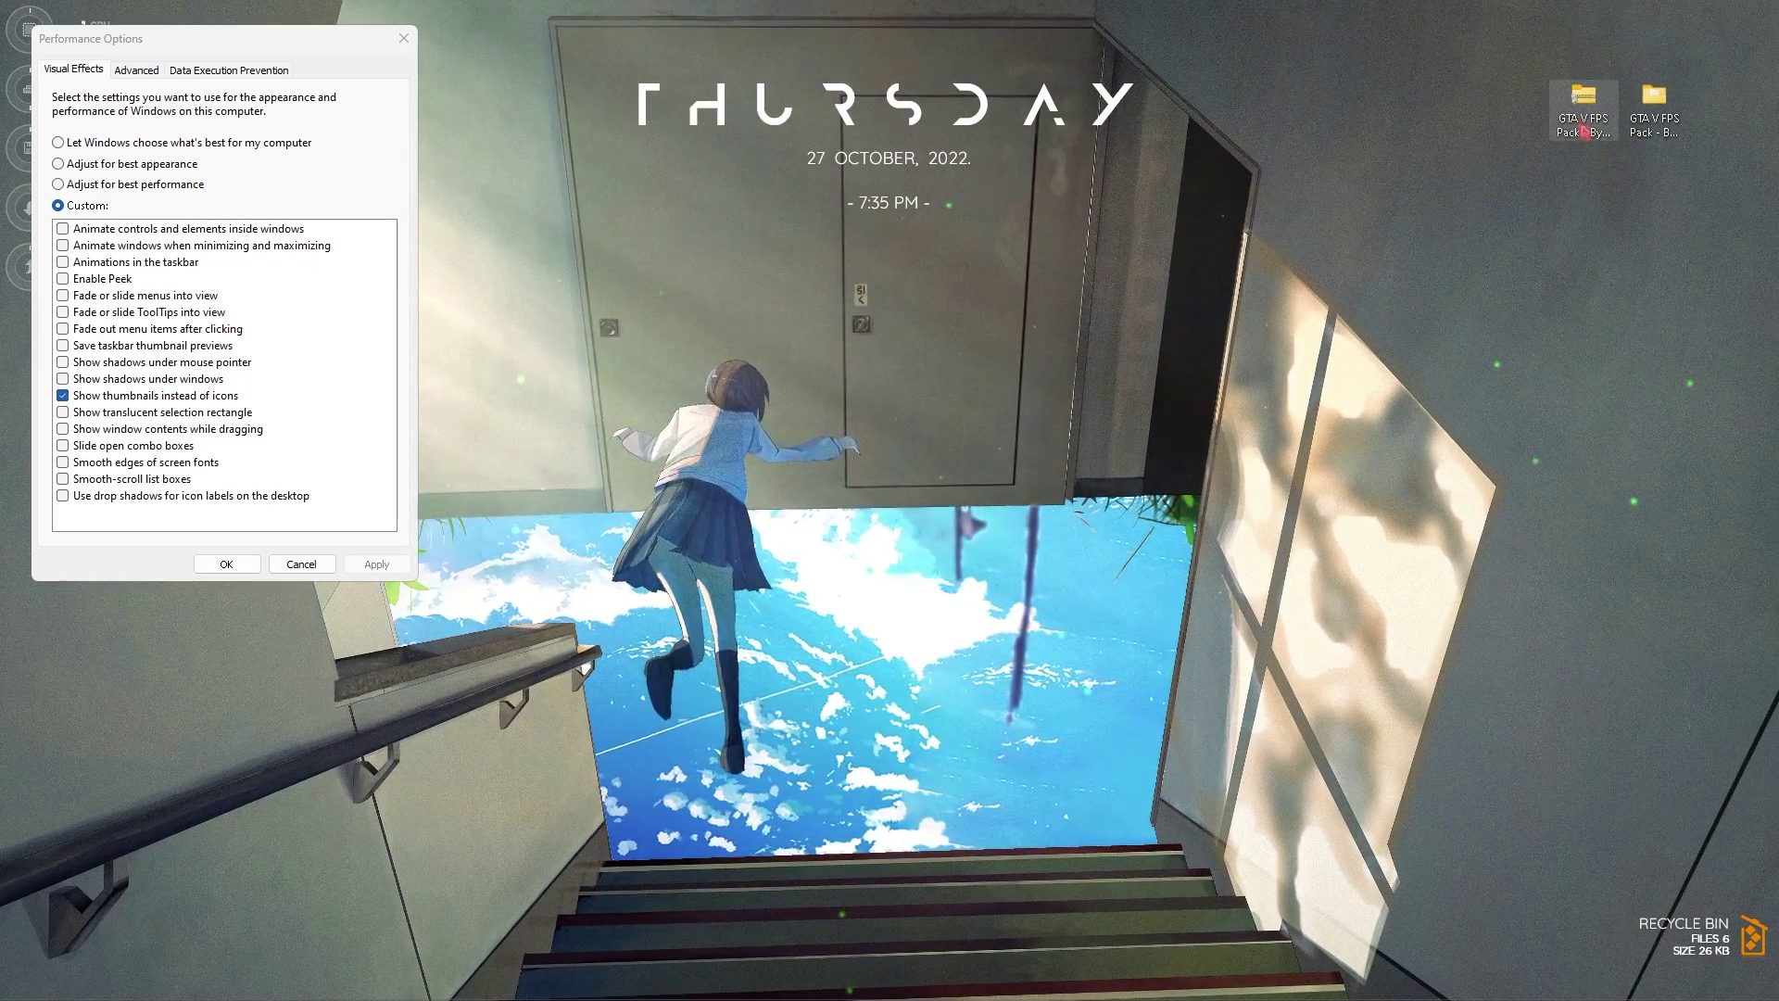
drag(1705, 51, 1538, 139)
click(1072, 346)
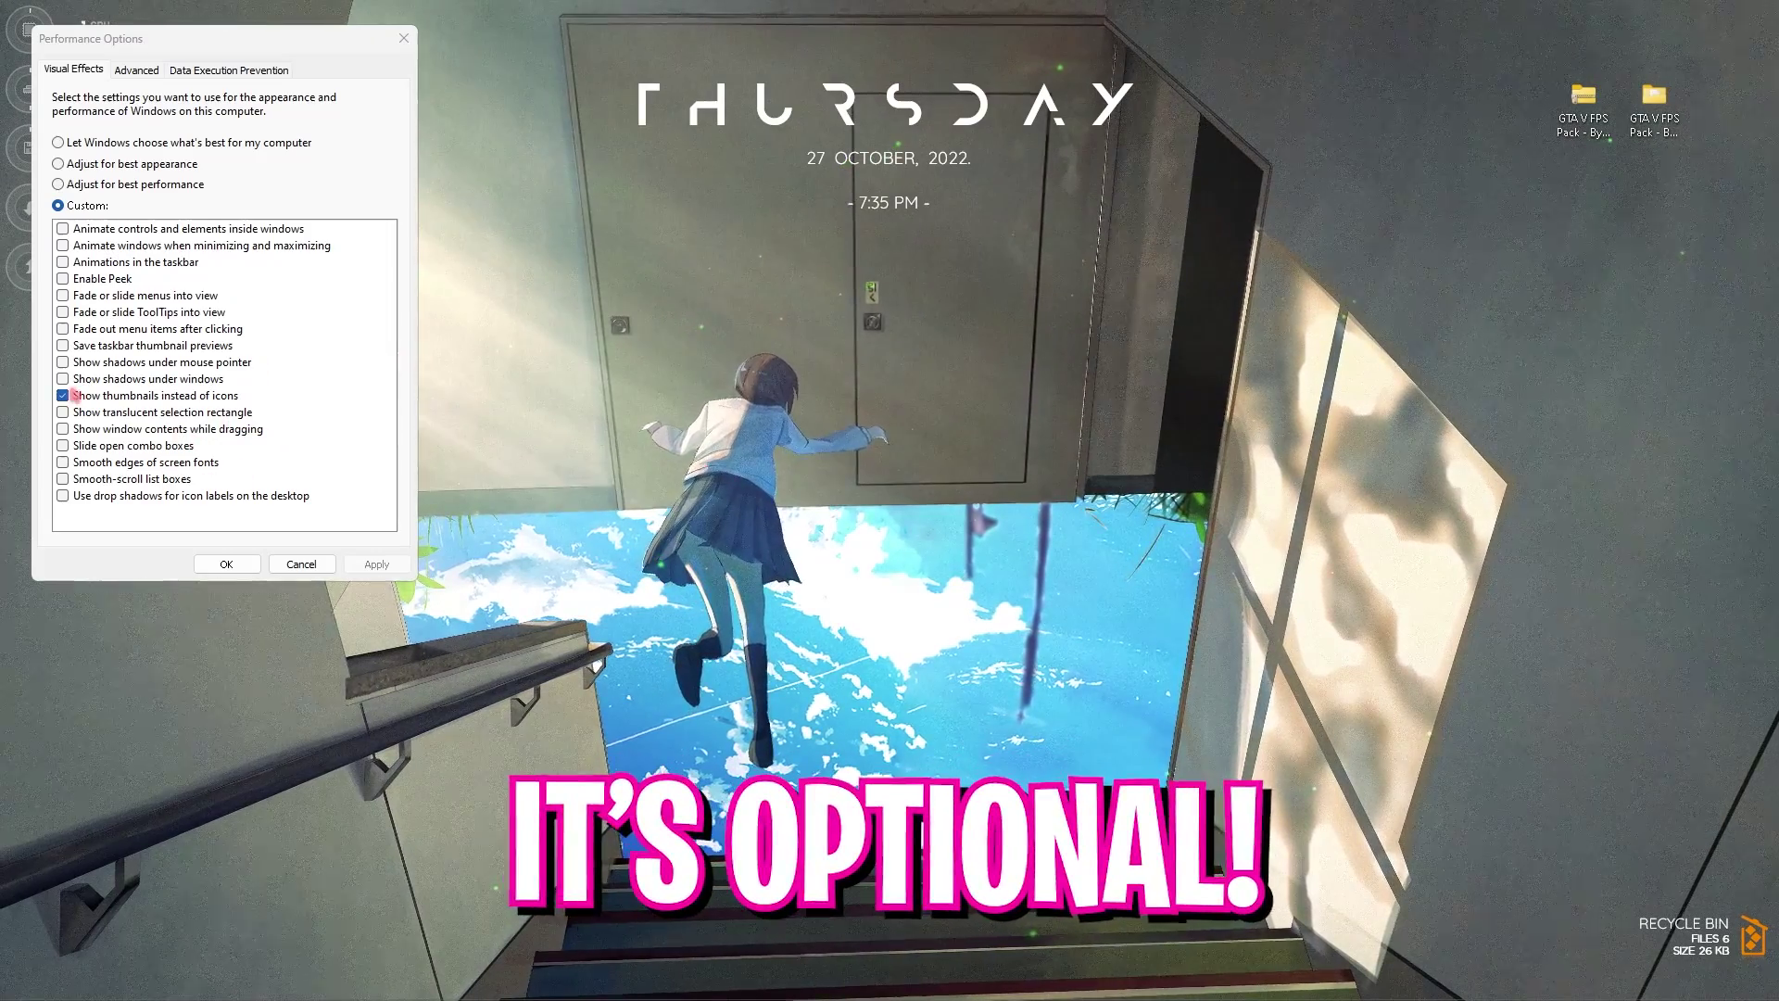
Revert visual effects to 'Let Windows choose what's best for my computer' and close with OK.
click(128, 167)
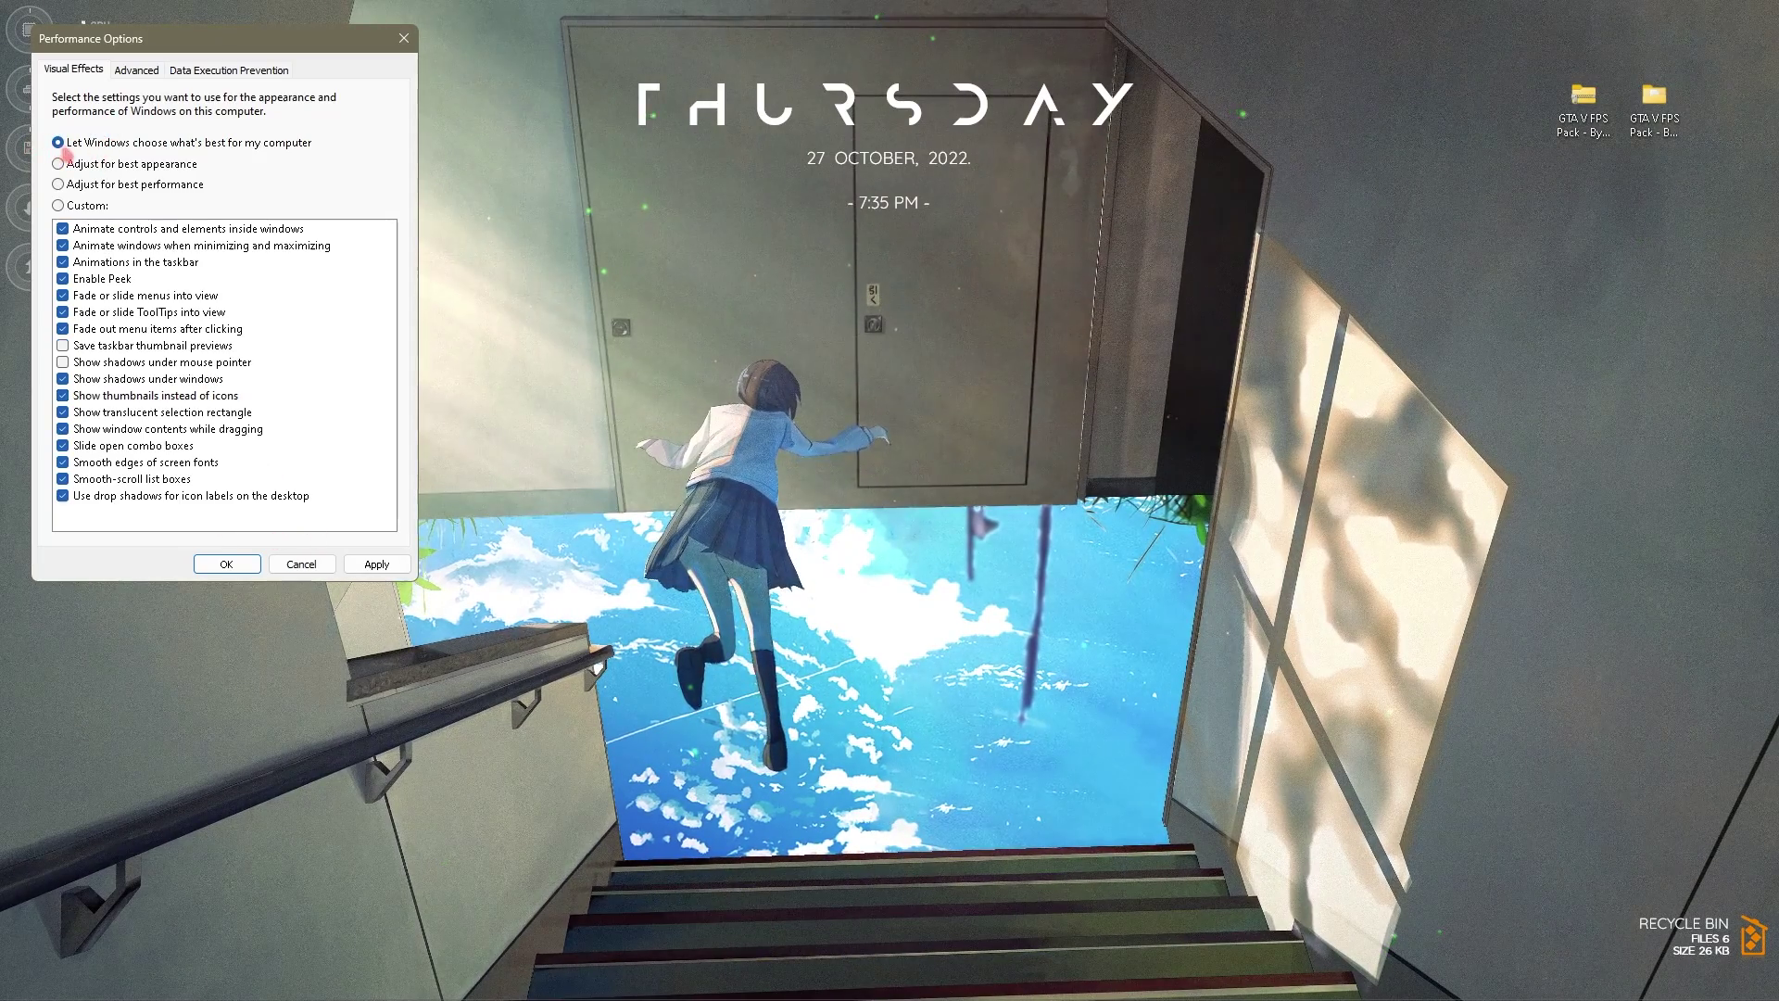
click(370, 561)
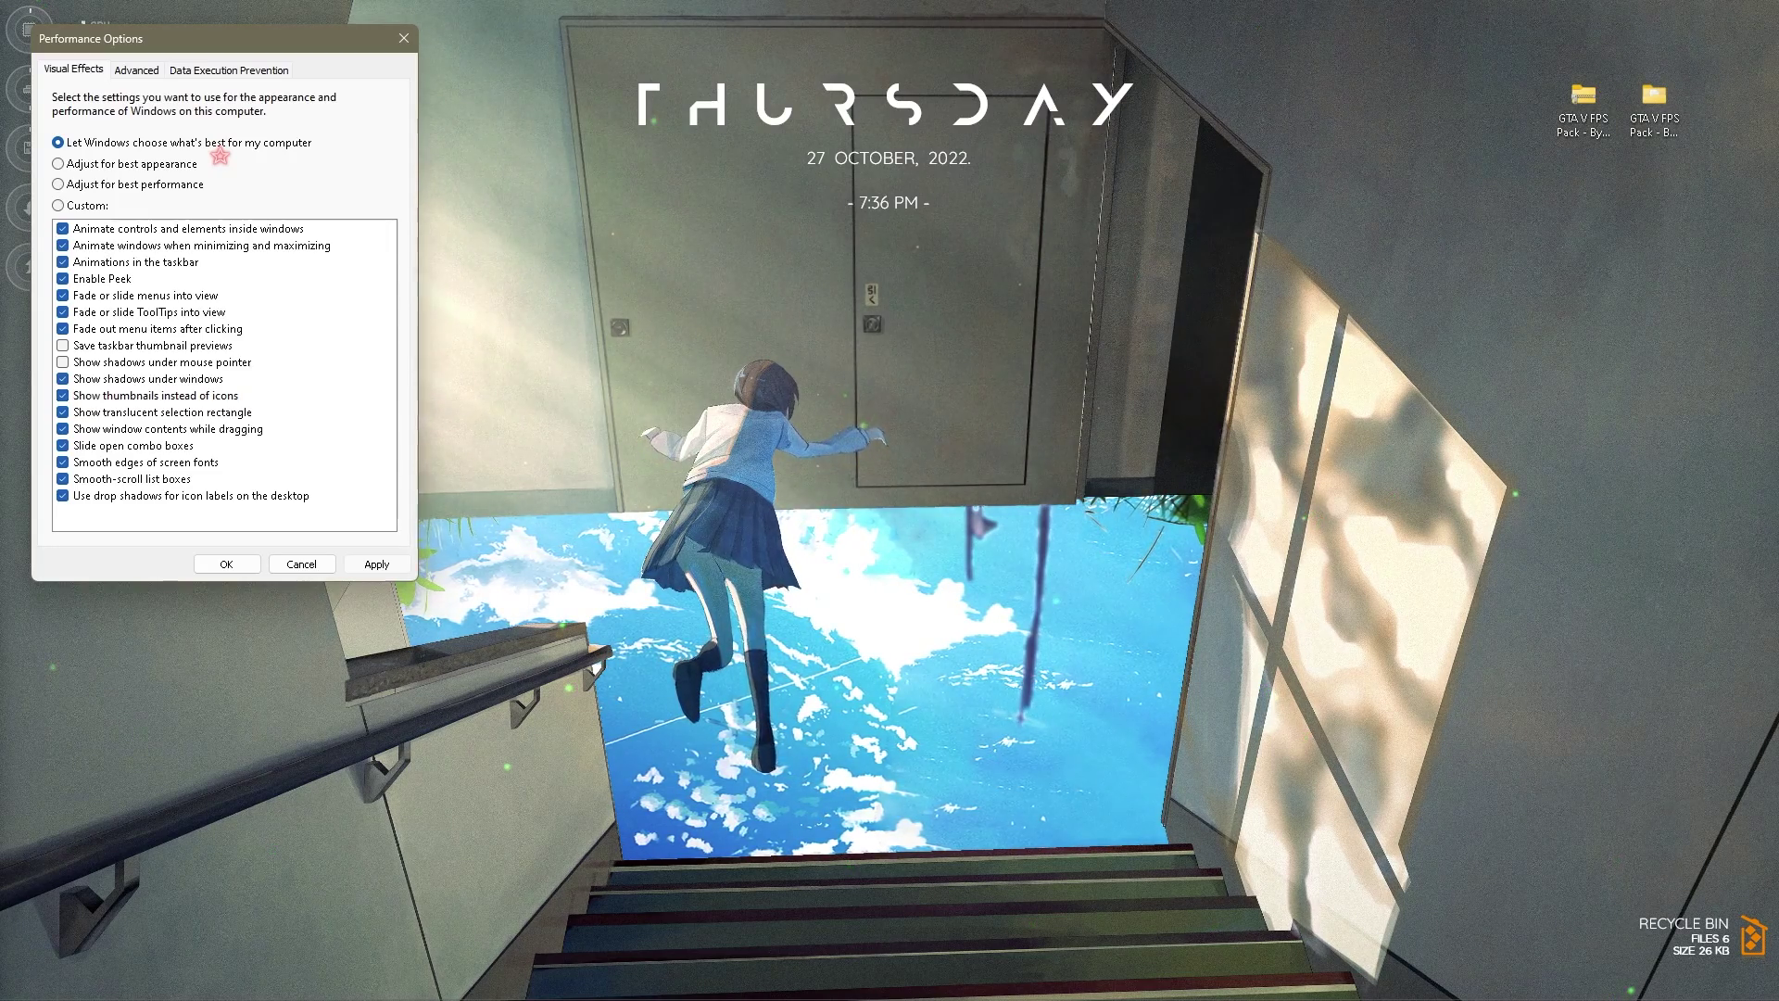
drag(1481, 234, 1321, 302)
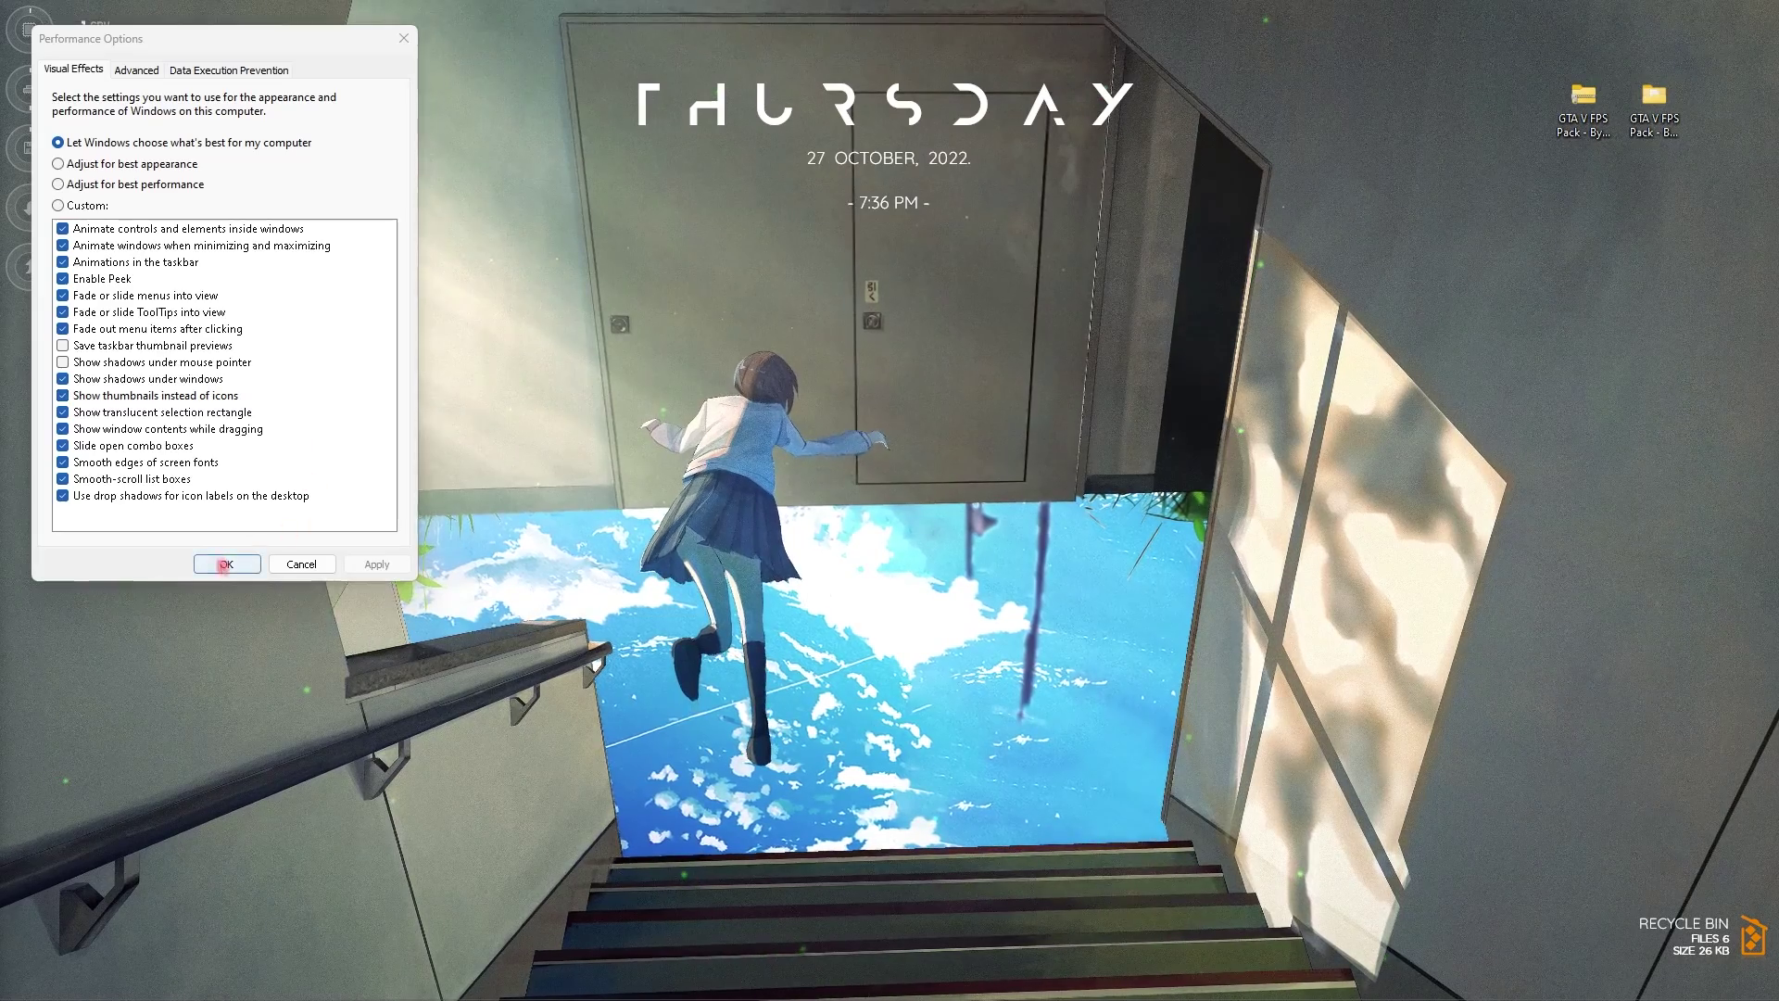
click(226, 564)
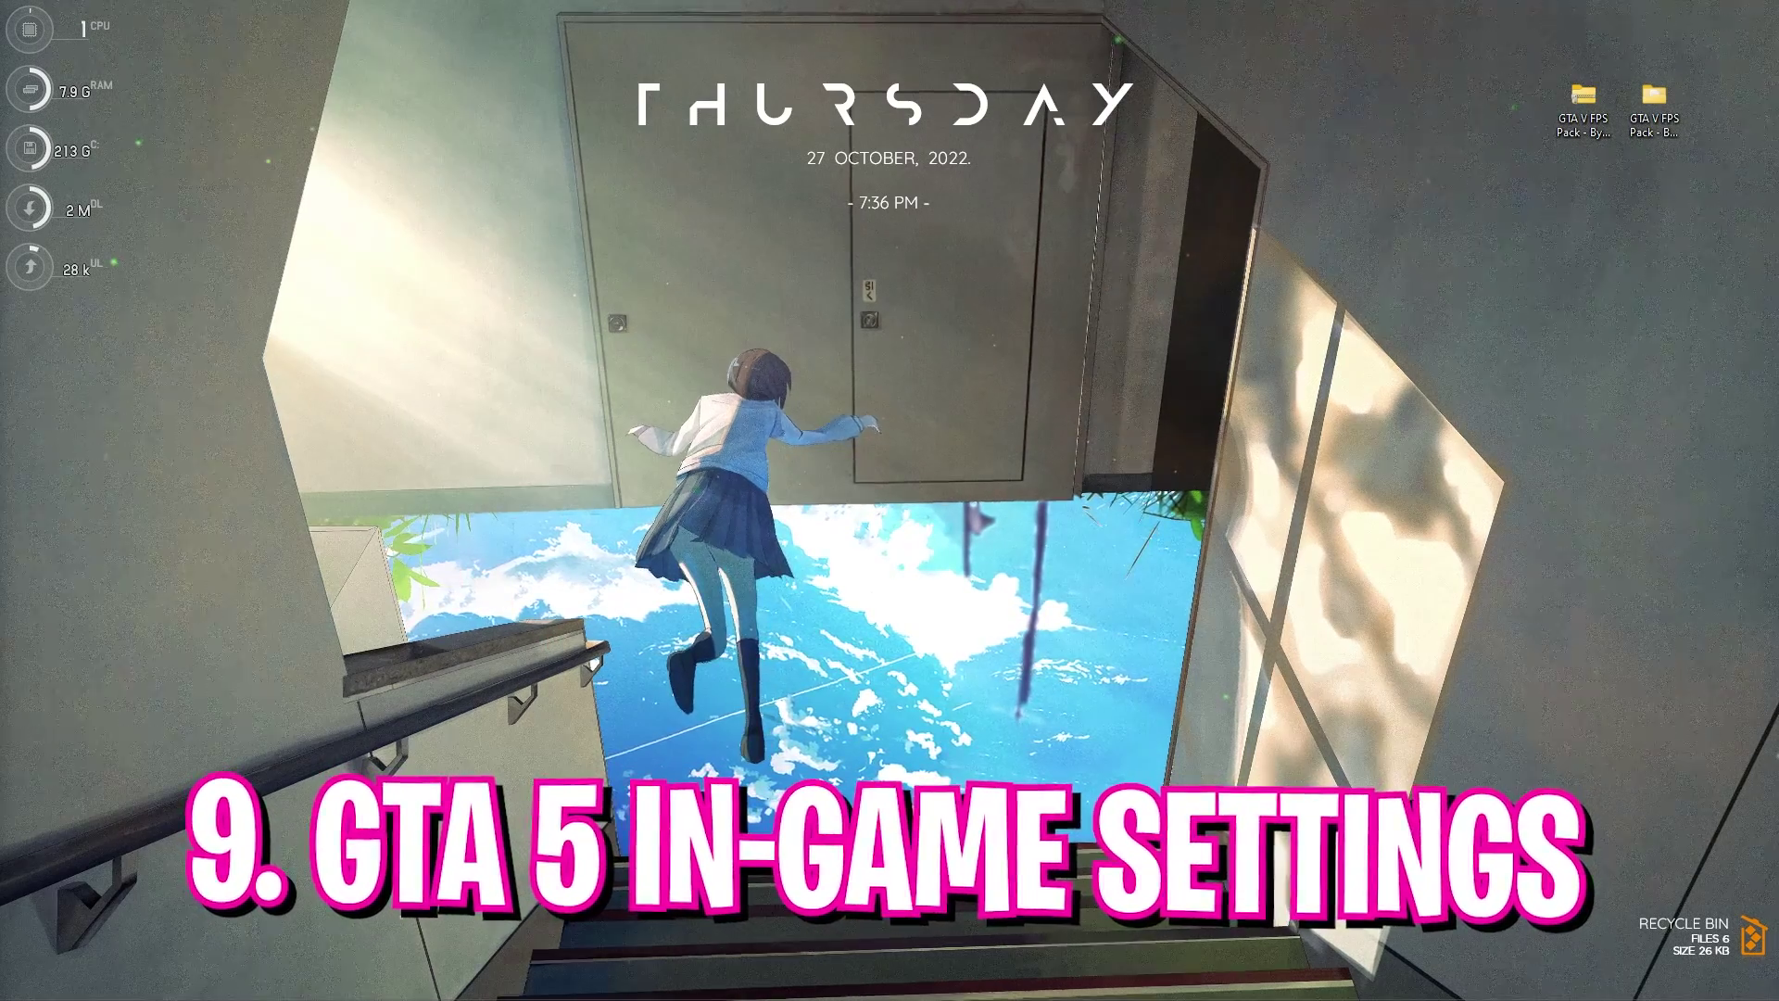
In GTA V's Graphics settings, raise the refresh rate to 240Hz and review the options.
mouse_move(994, 984)
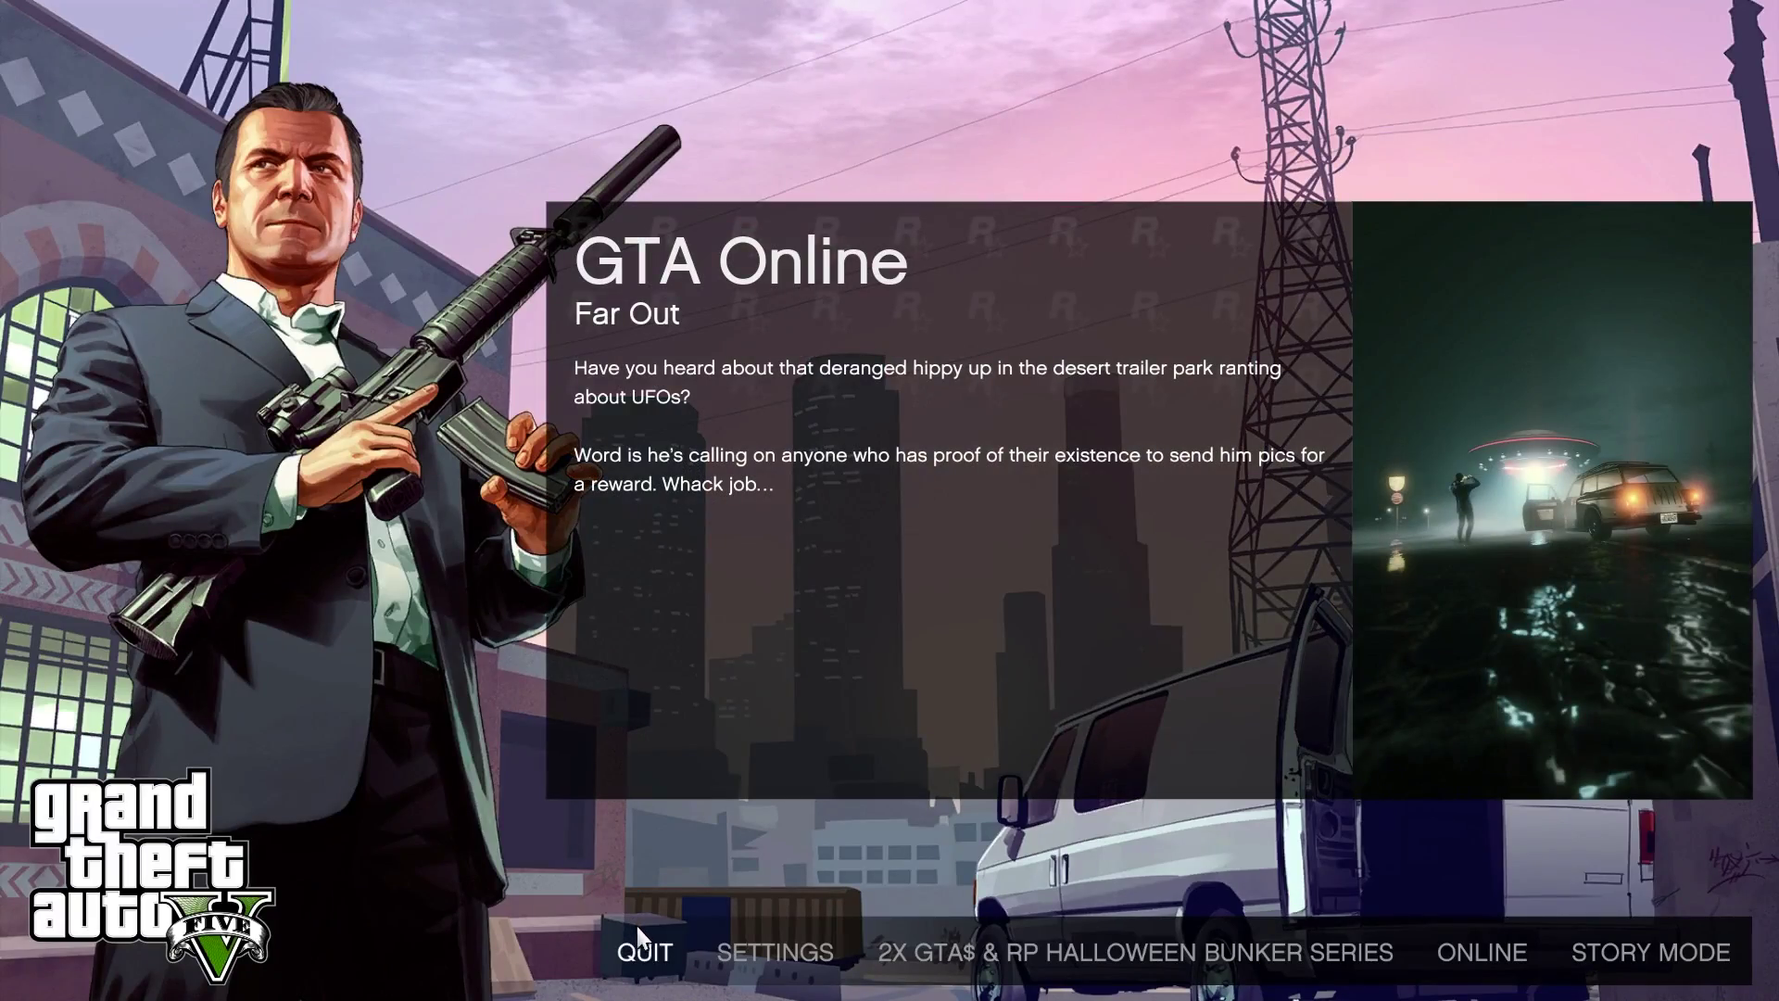
click(760, 950)
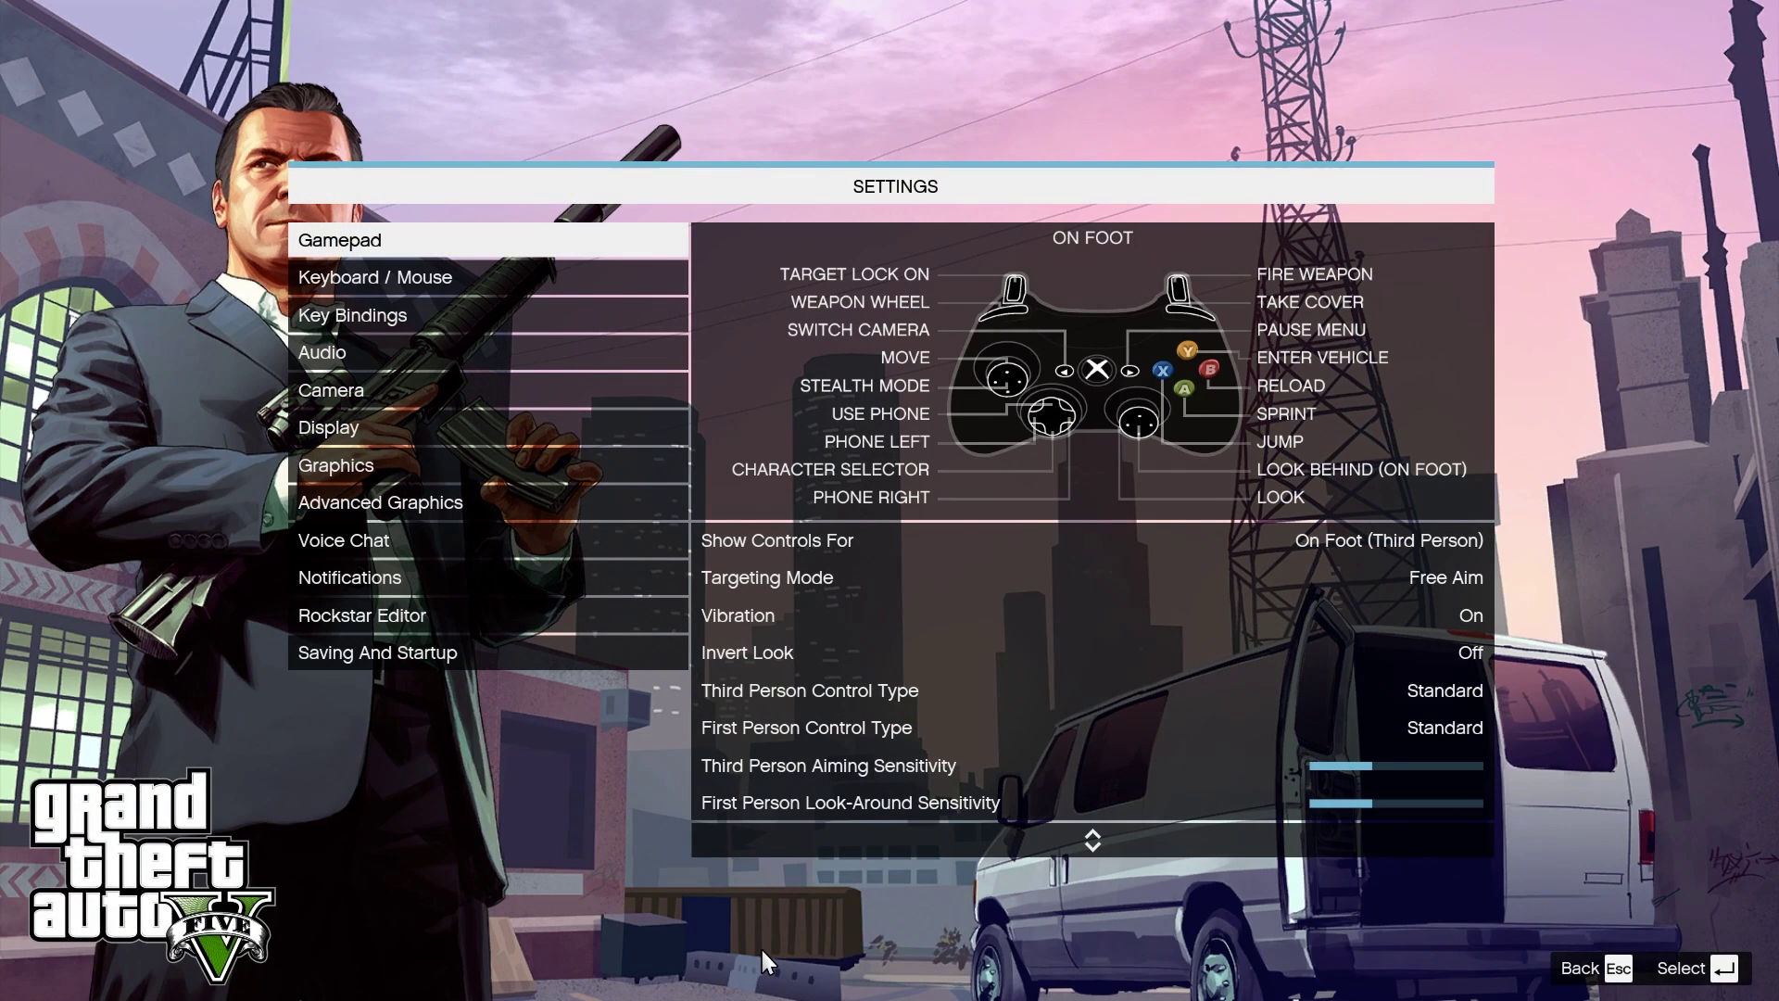
click(421, 466)
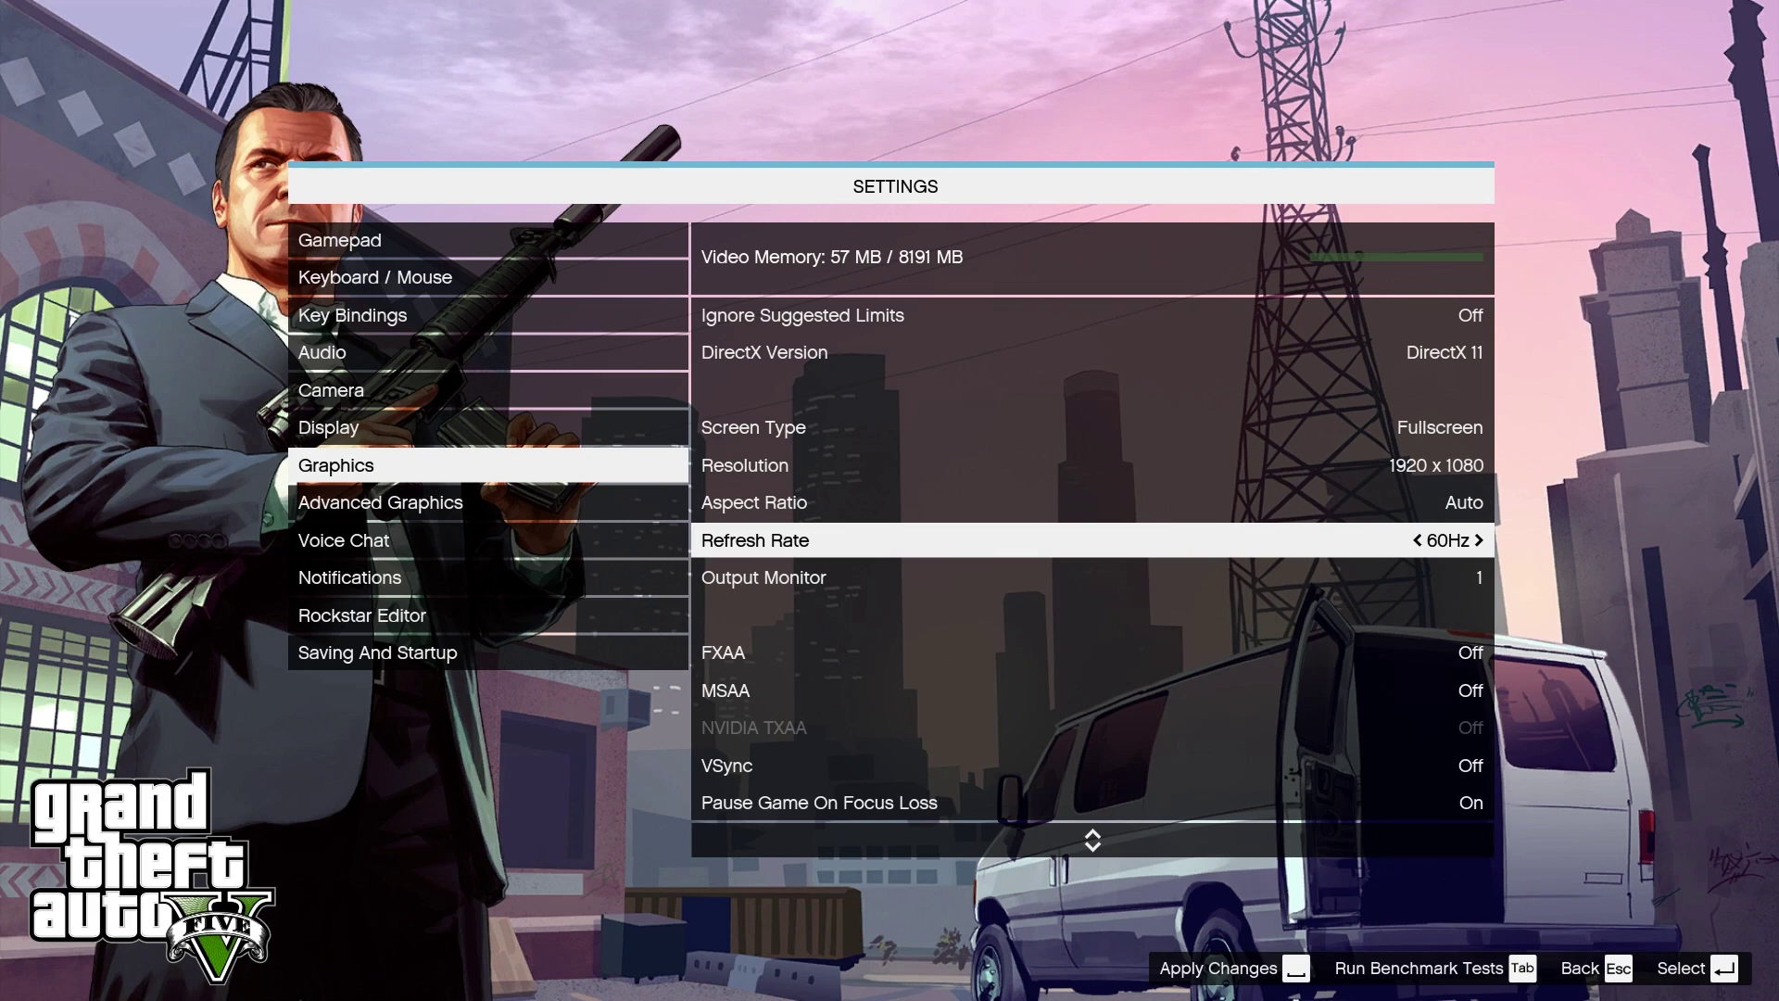
key(Right)
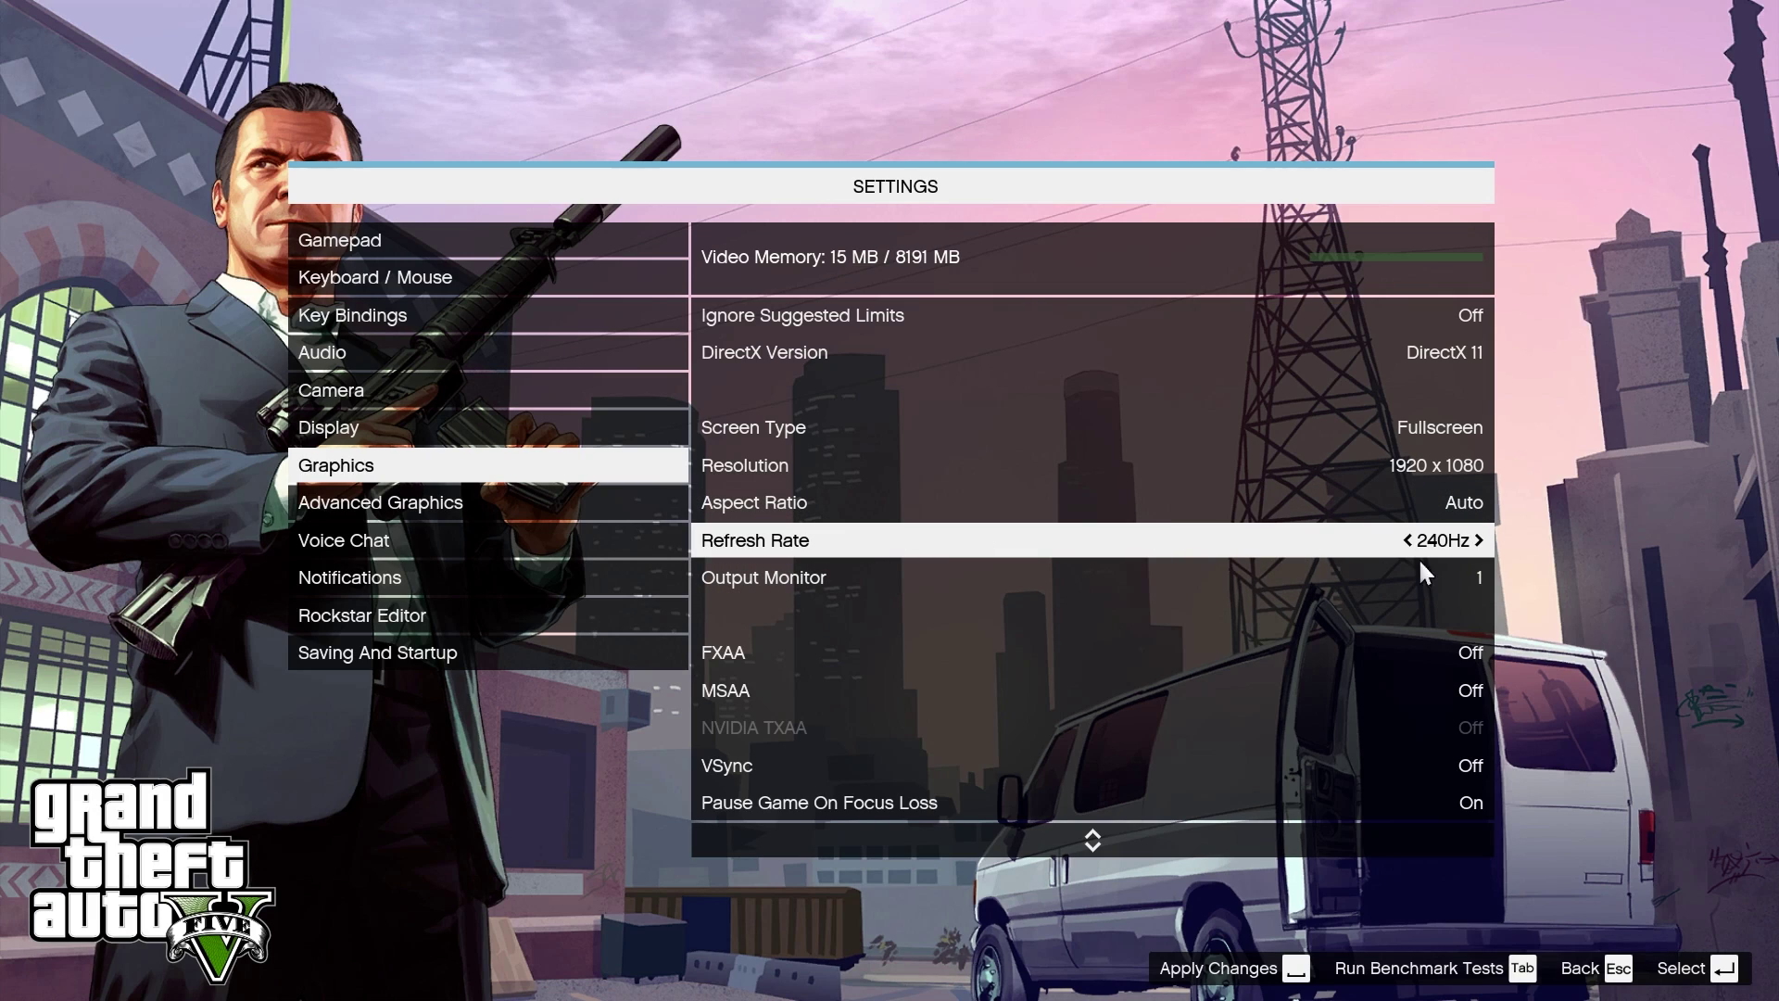
scroll(1359, 531, down, 2)
scroll(1359, 530, down, 13)
scroll(1359, 530, up, 12)
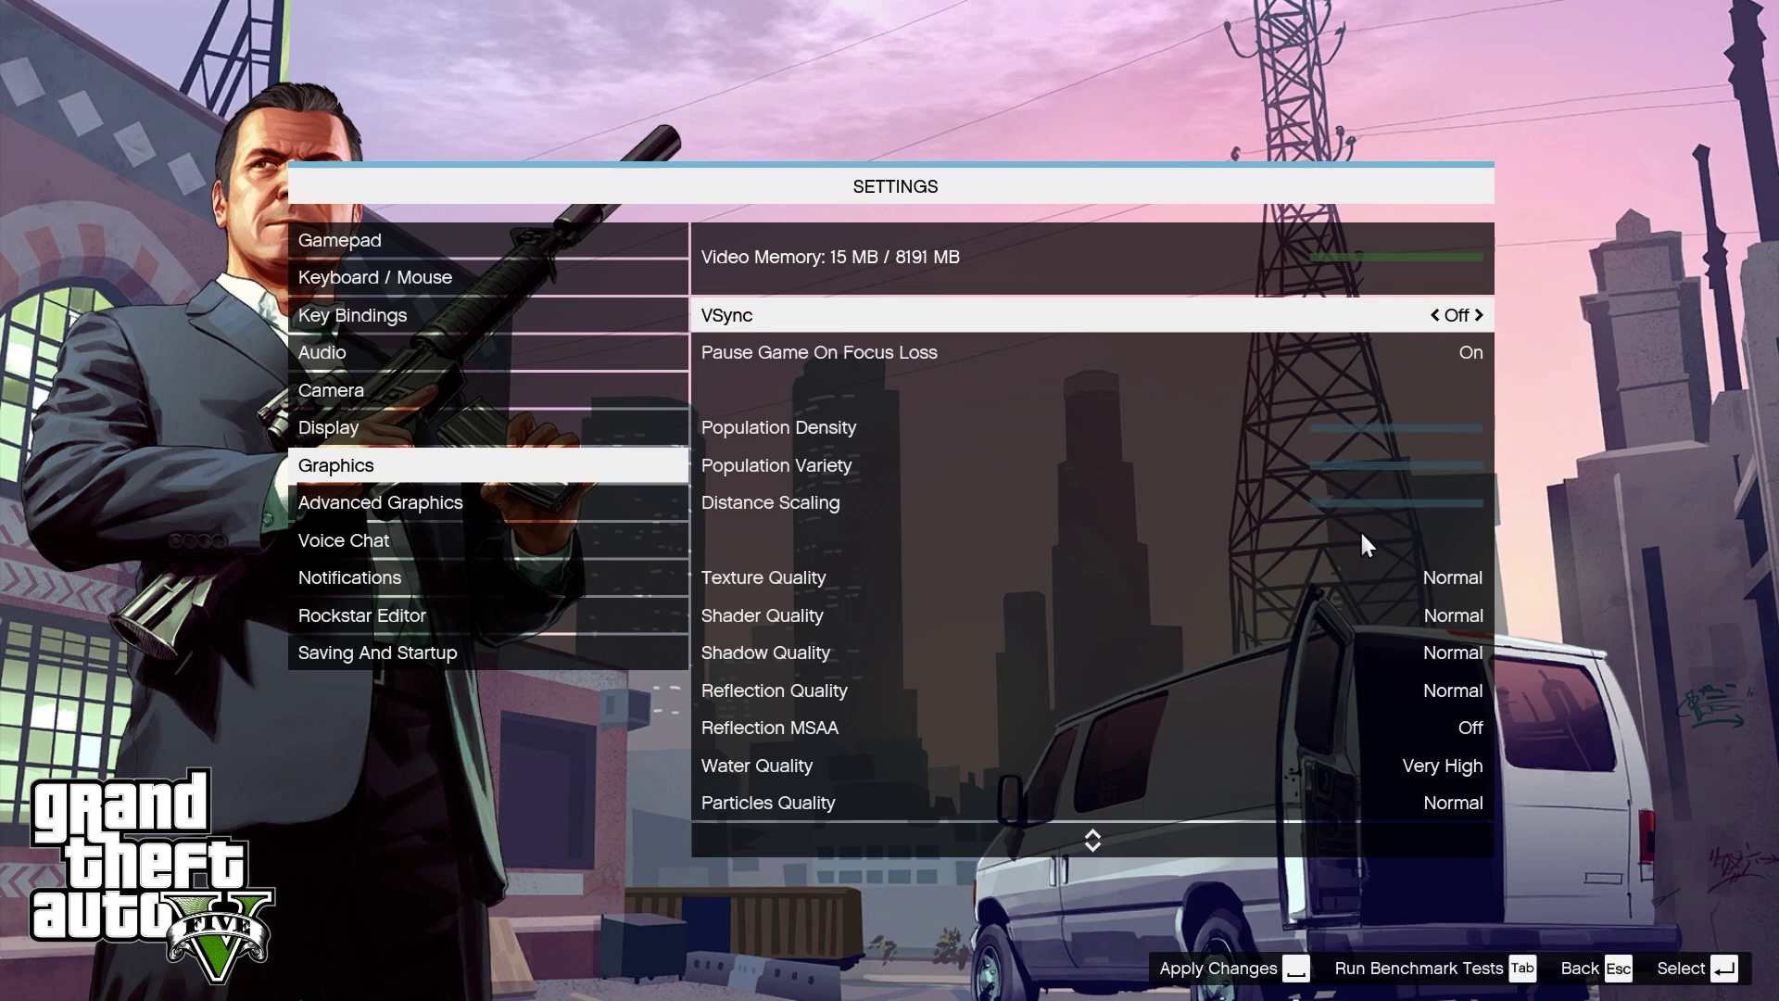
scroll(1360, 530, up, 9)
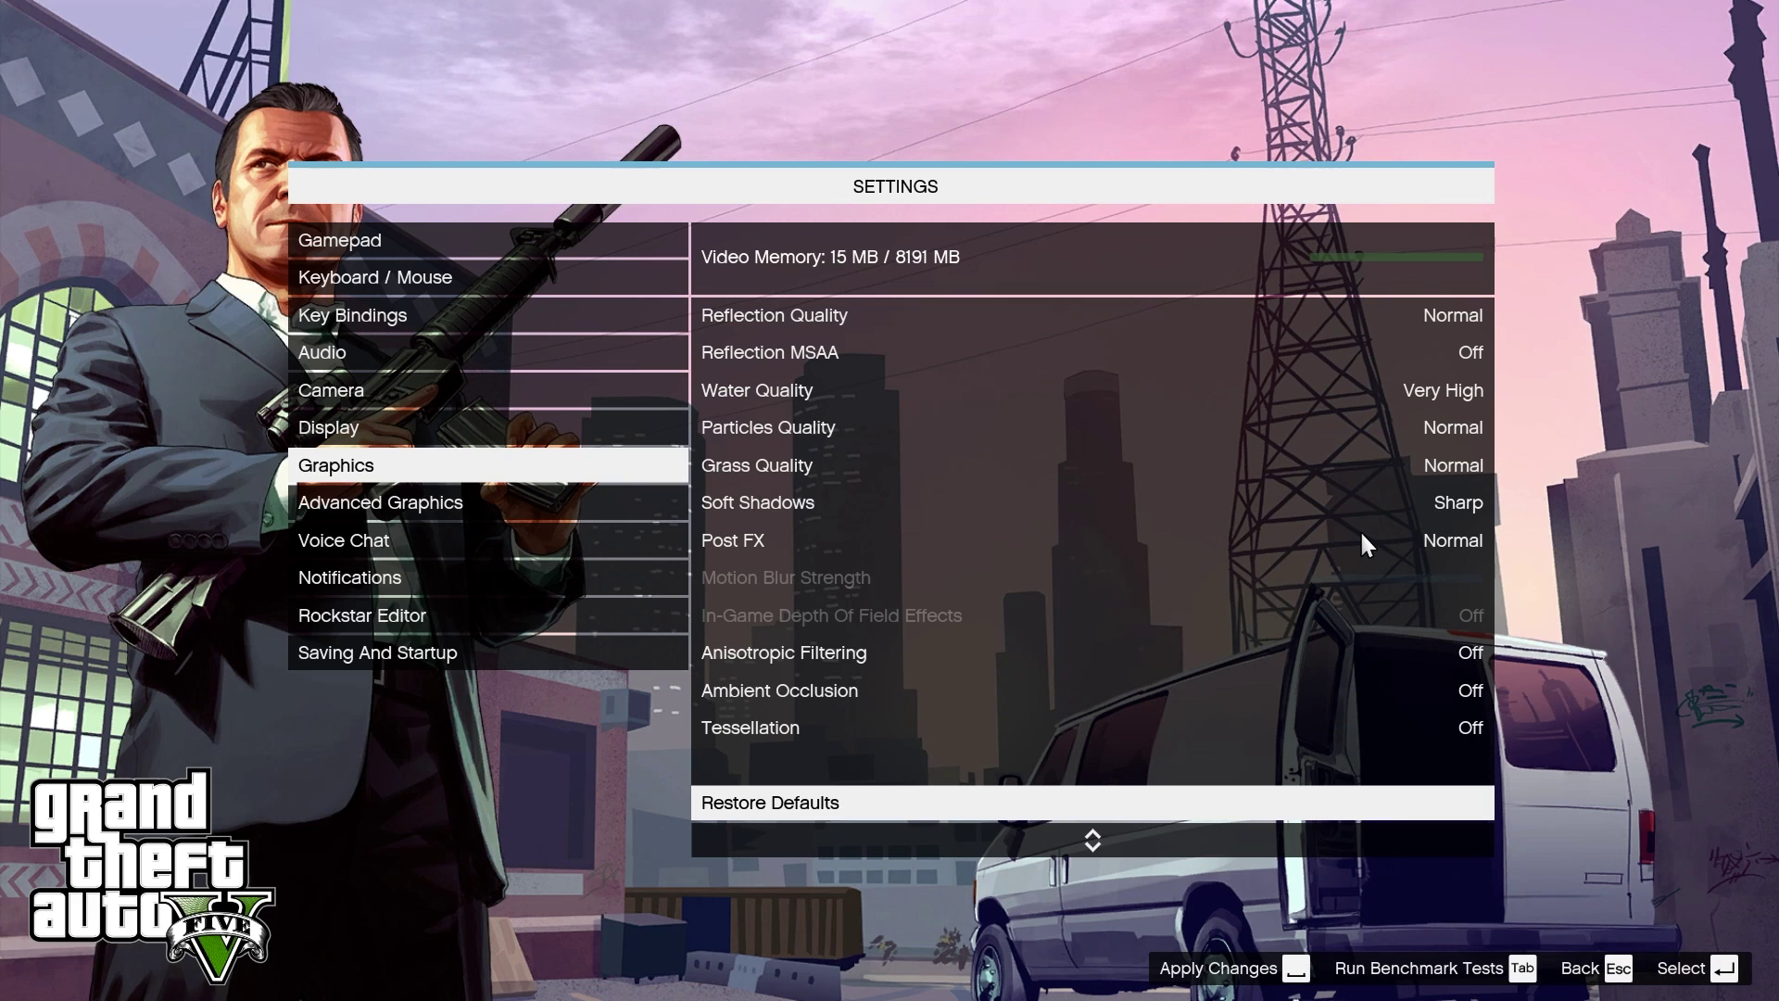
scroll(1359, 530, down, 2)
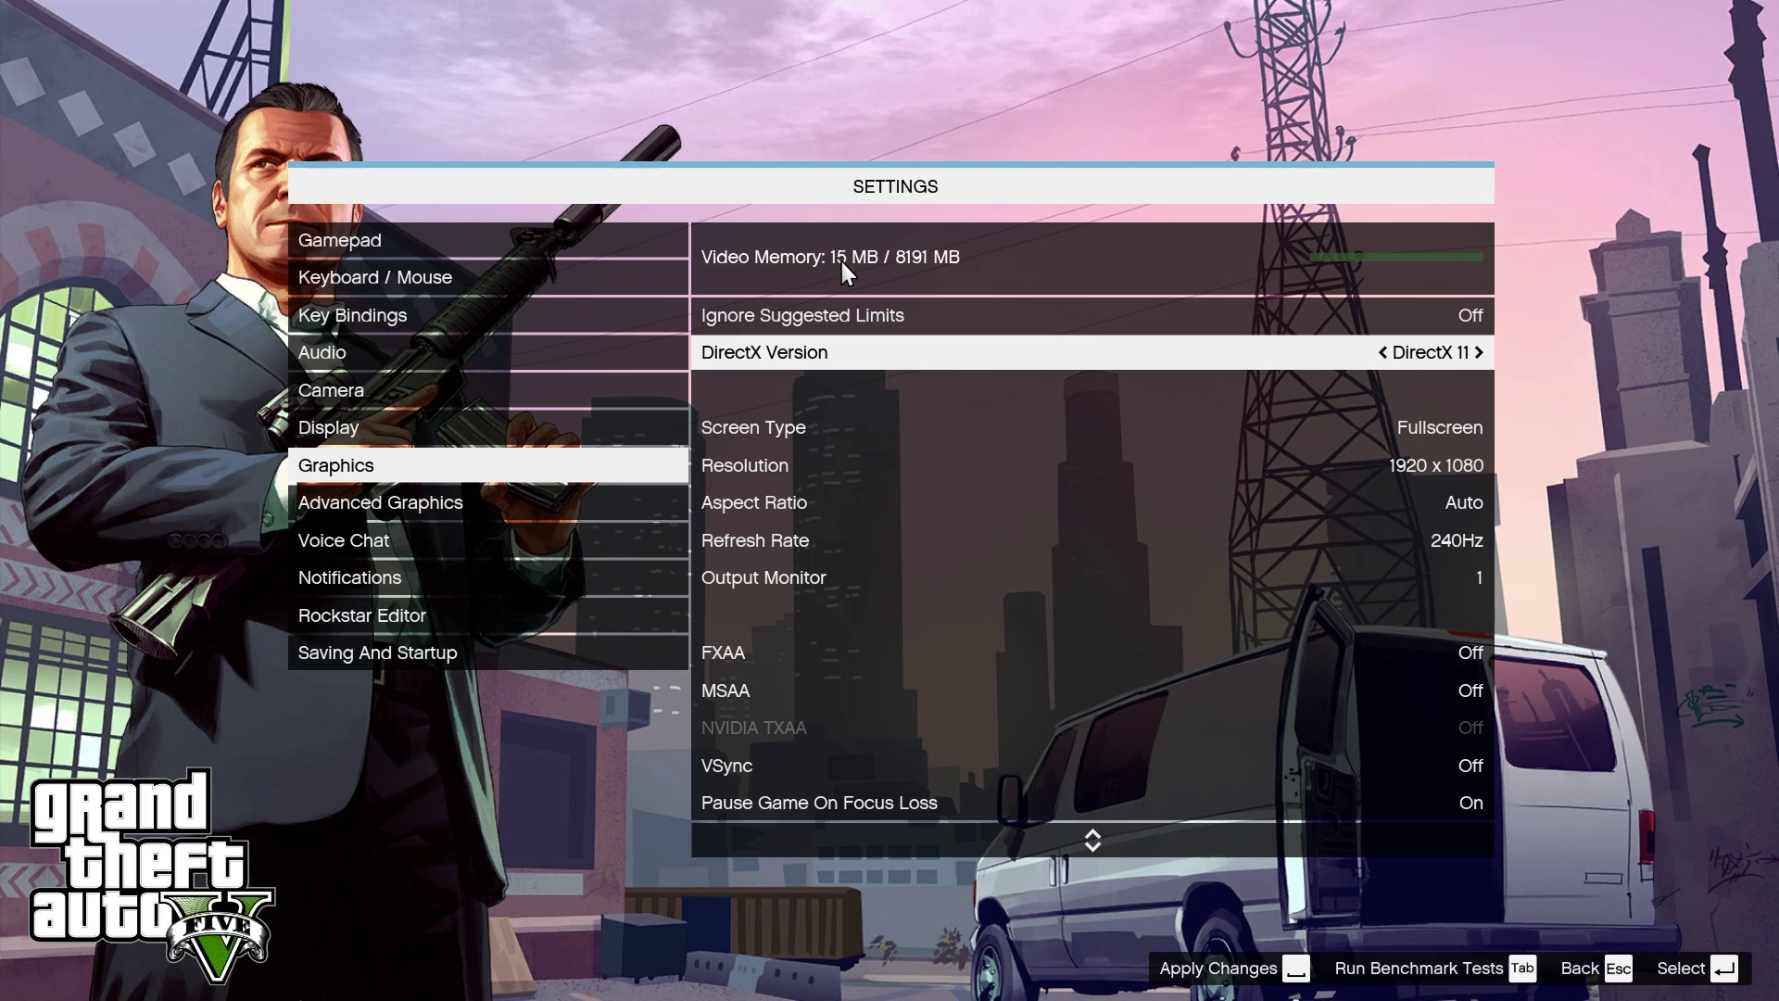
Review the Advanced Graphics options, then return to the main menu.
click(458, 507)
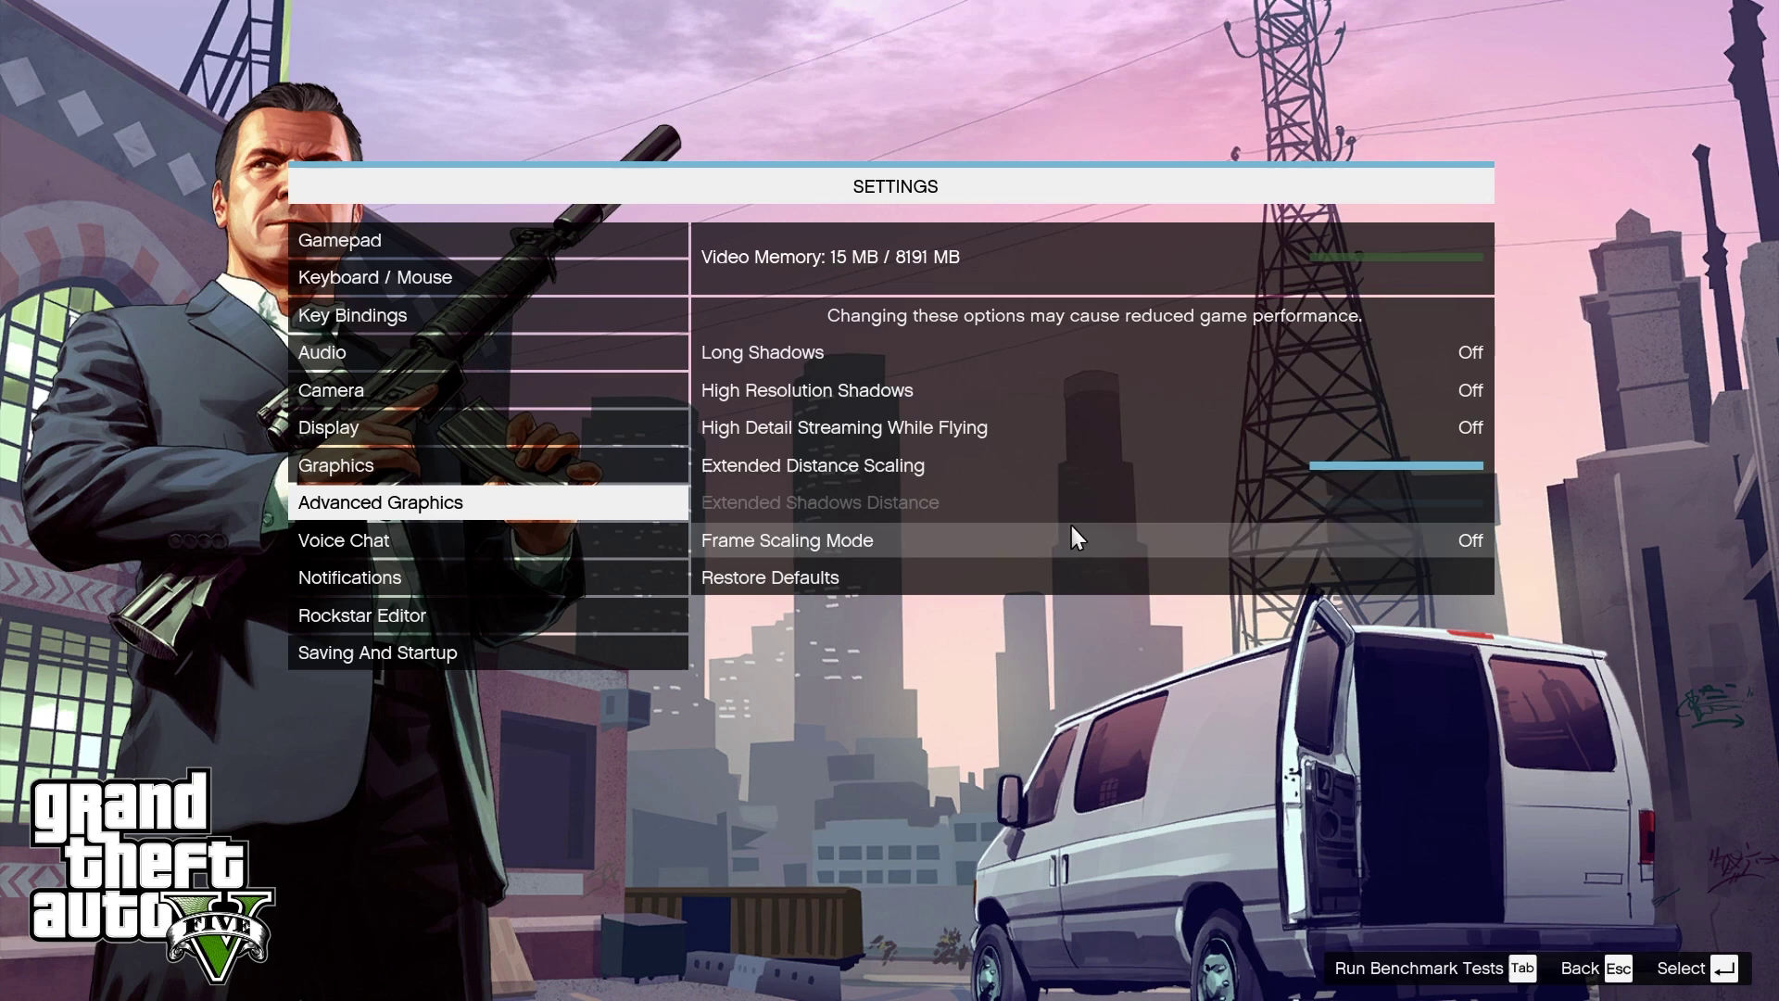
scroll(843, 496, down, 3)
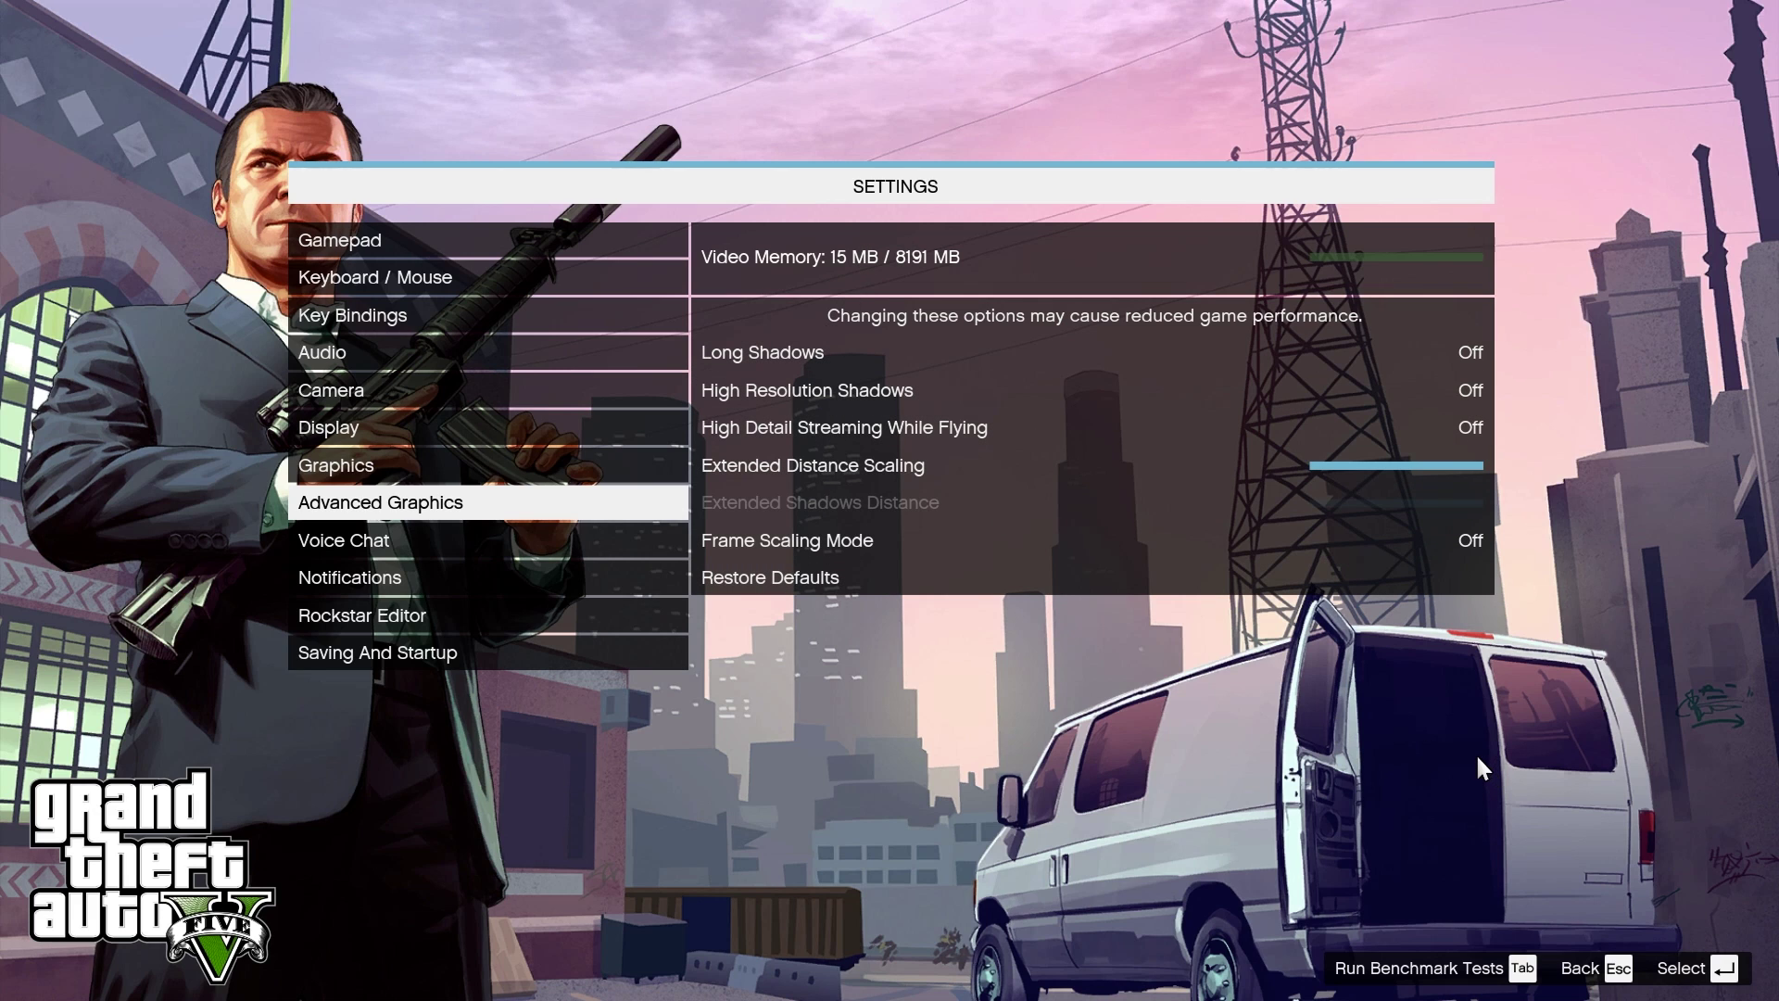
key(Escape)
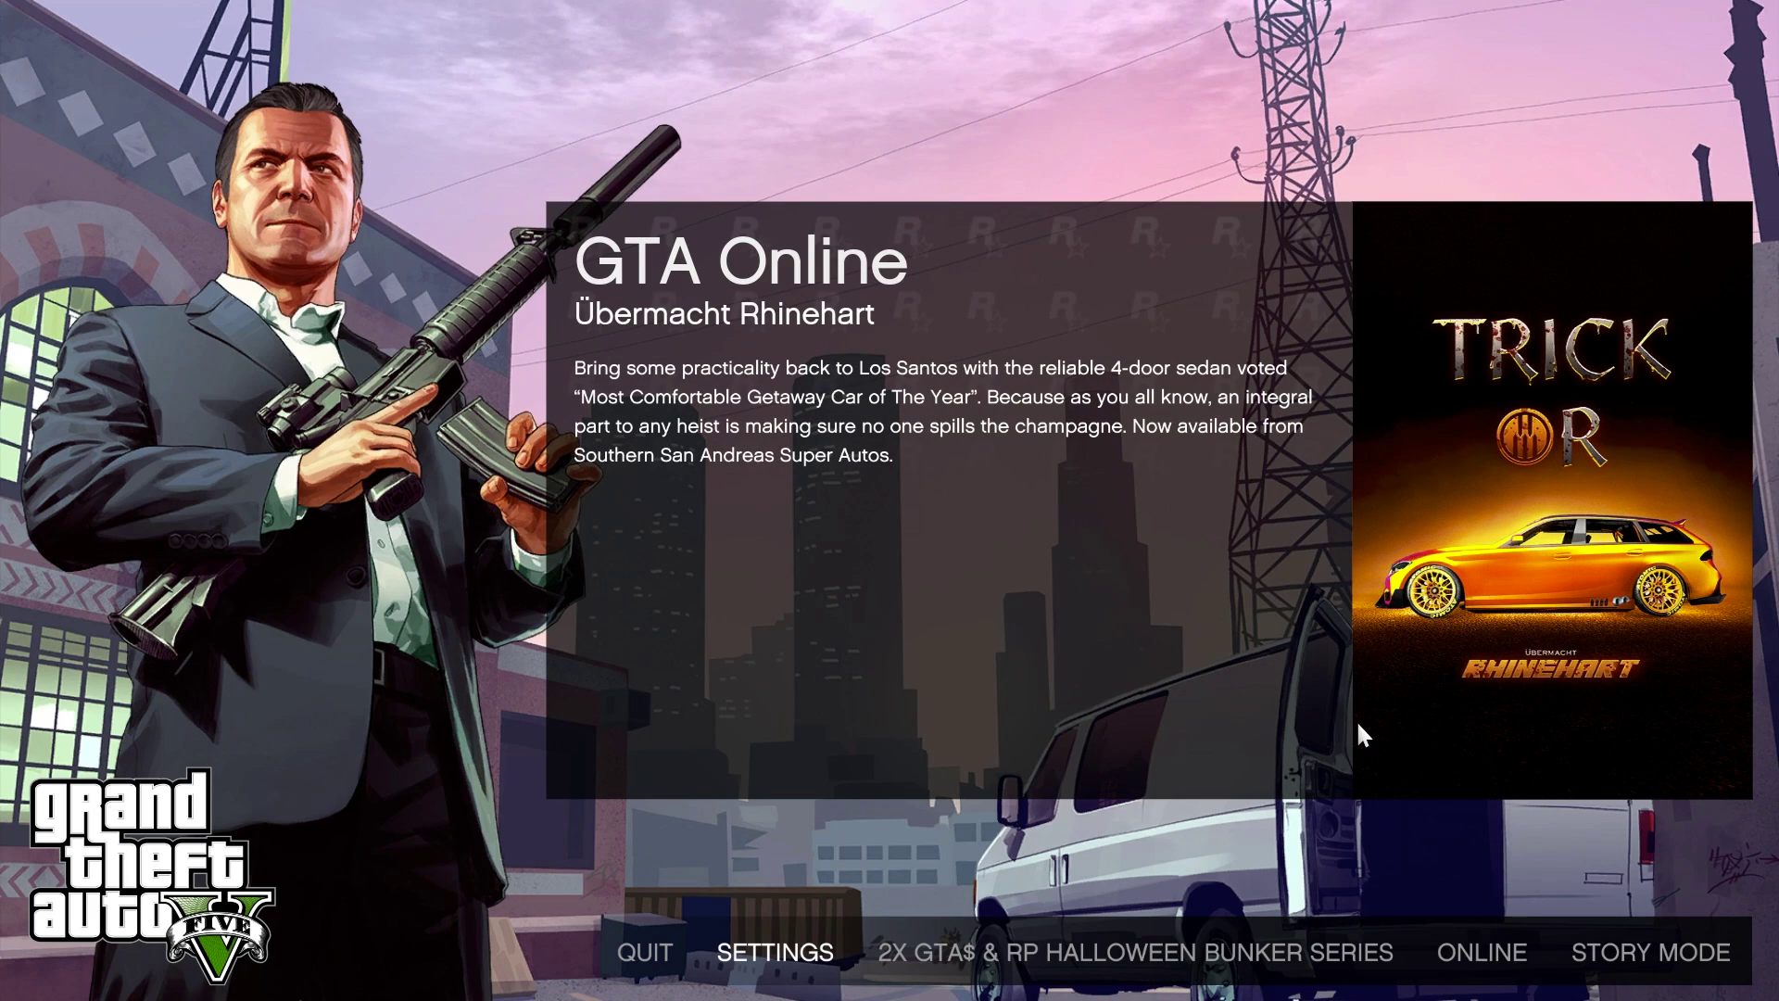